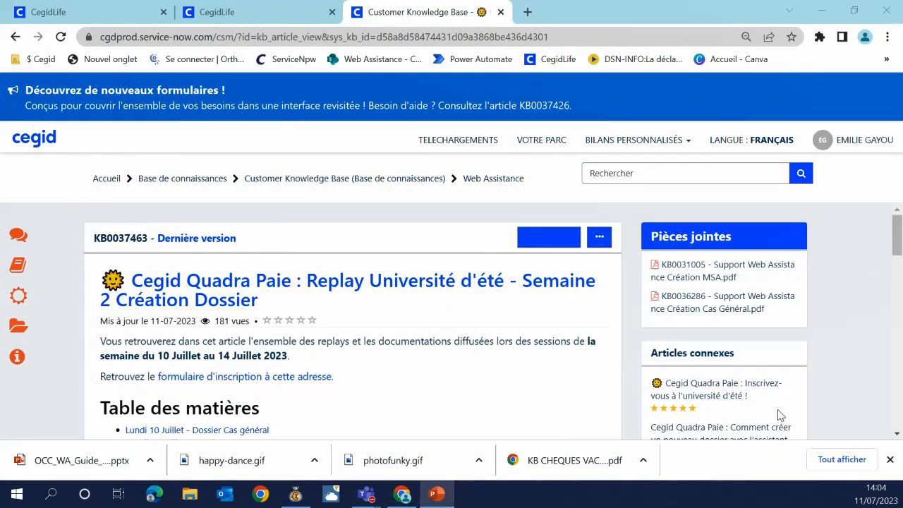
# Switch from the Chrome knowledge-base article to the Cegid Quadra Paie window
pyautogui.click(304, 498)
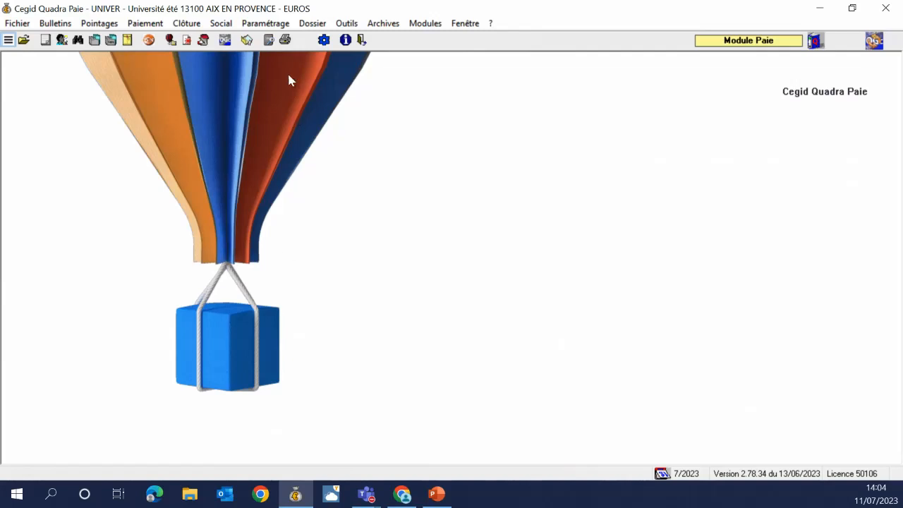
# Create a new payroll folder named UNIMSA through Outils > Changement de dossier
pyautogui.click(348, 23)
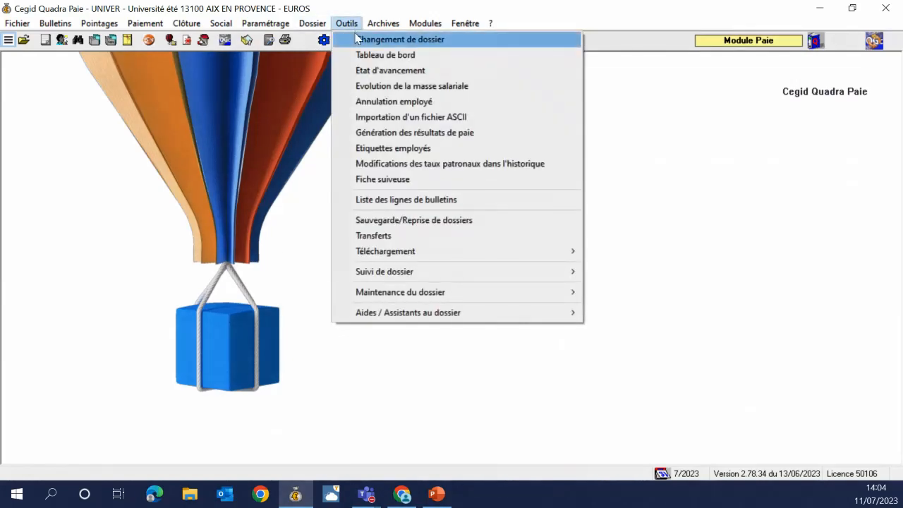
pyautogui.click(356, 40)
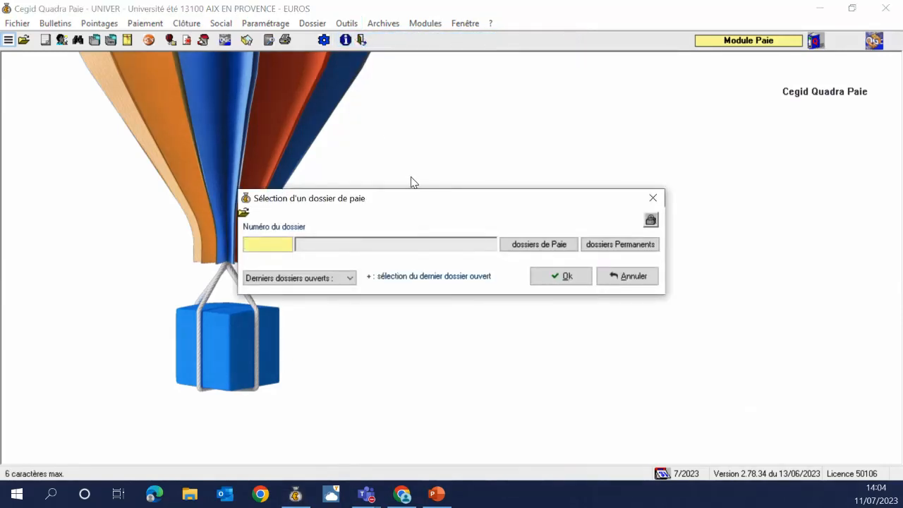
pyautogui.write('UNIMSA')
pyautogui.press('Return')
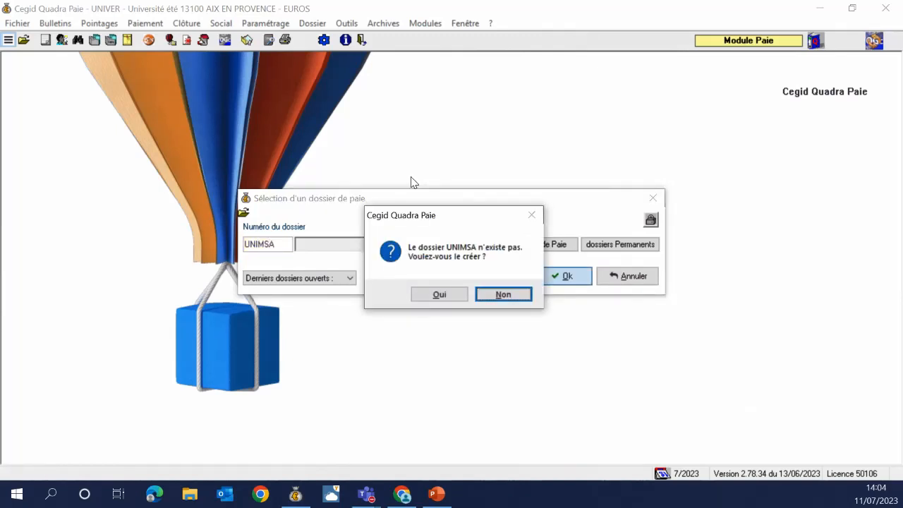
pyautogui.press('Left')
pyautogui.press('Return')
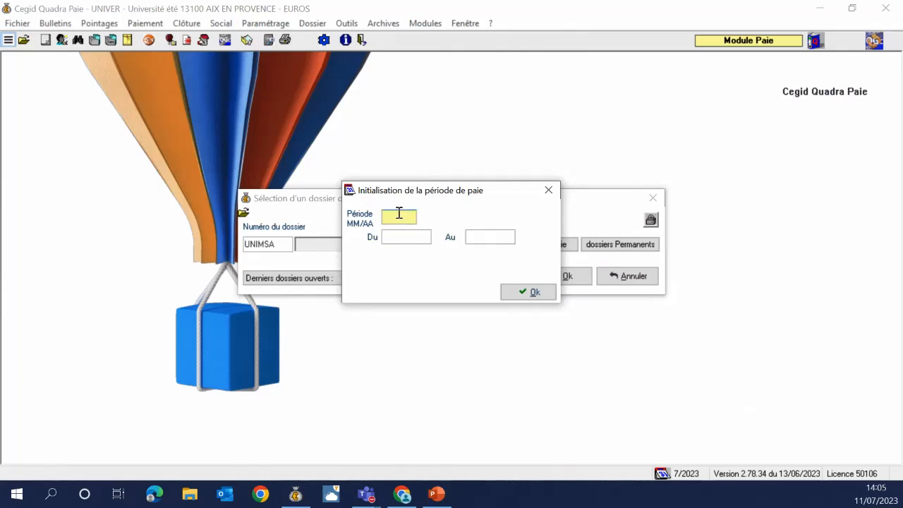
# Initialise the payroll period to 07/2023 (01/07/2023–31/07/2023)
pyautogui.write('07202')
pyautogui.write('3')
pyautogui.press('Tab')
pyautogui.press('Tab')
pyautogui.press('Tab')
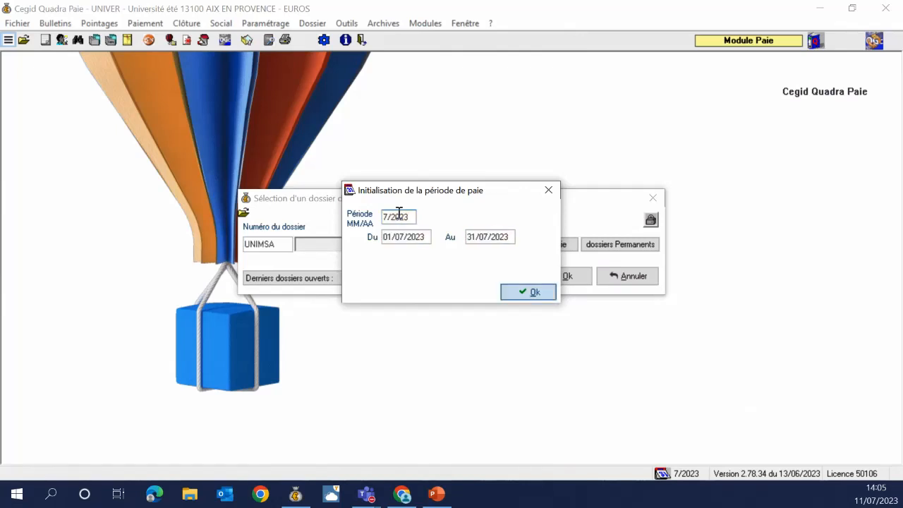
pyautogui.press('Return')
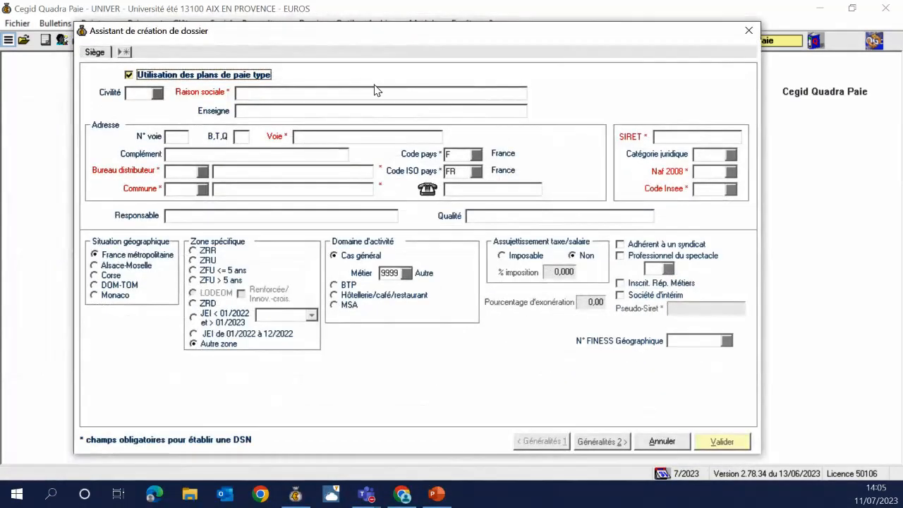
# Enter company name TEST DOSSIER MSA with address rue des lilas, 84120 Pertuis
pyautogui.click(374, 91)
pyautogui.write('T')
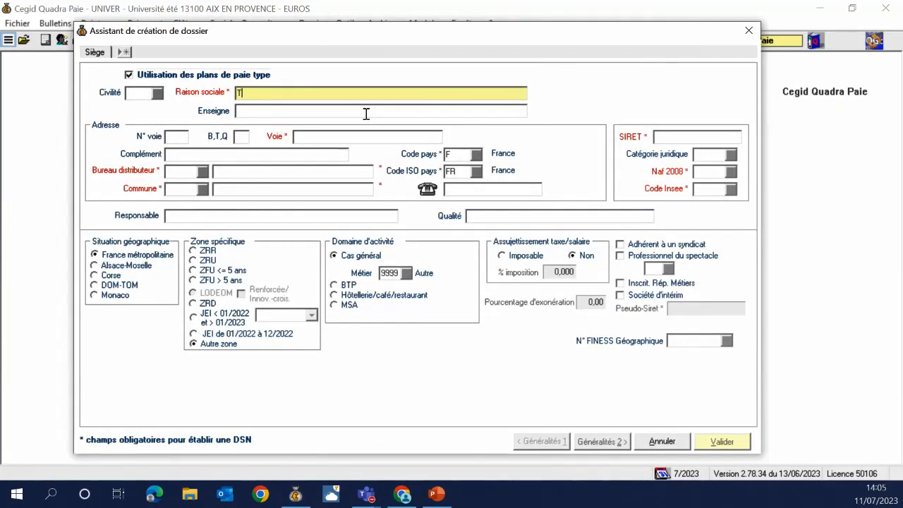
pyautogui.write('EST DOSSIER M')
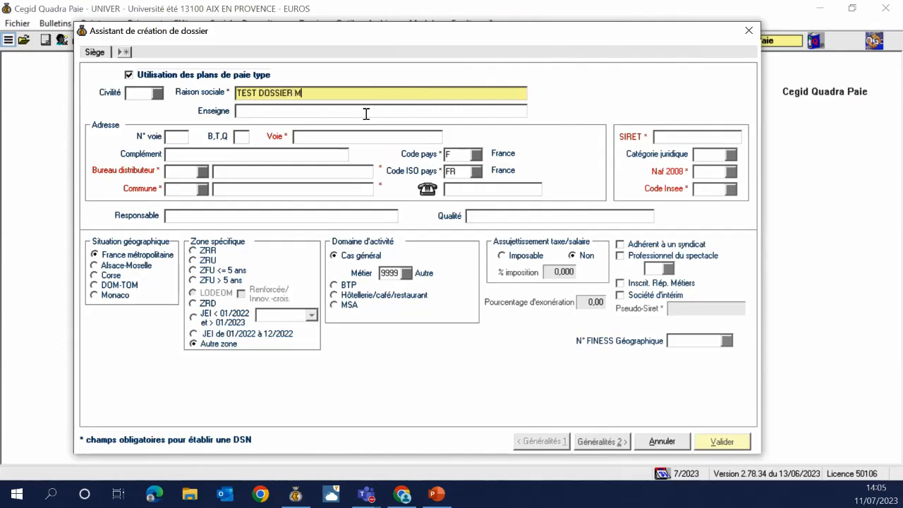
pyautogui.write('SA')
pyautogui.press('Tab')
pyautogui.press('Tab')
pyautogui.press('Tab')
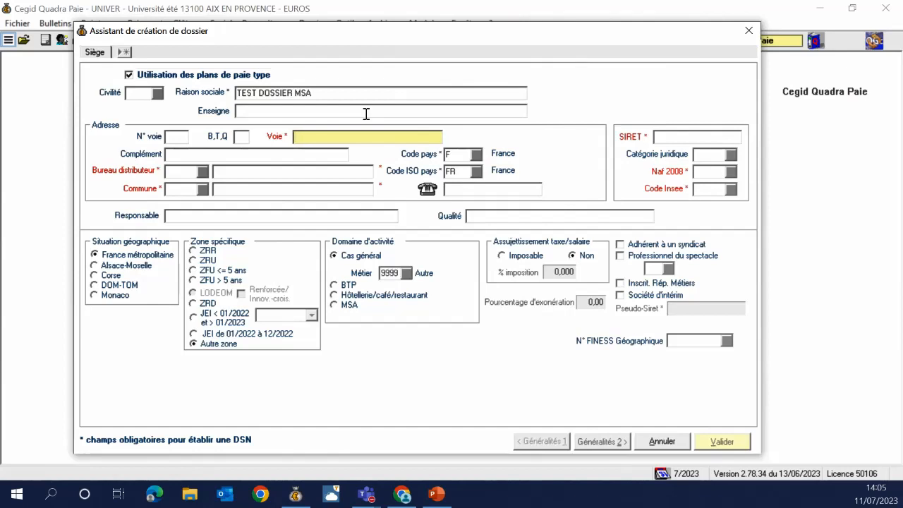
pyautogui.write('rue des lilas')
pyautogui.press('Tab')
pyautogui.press('Tab')
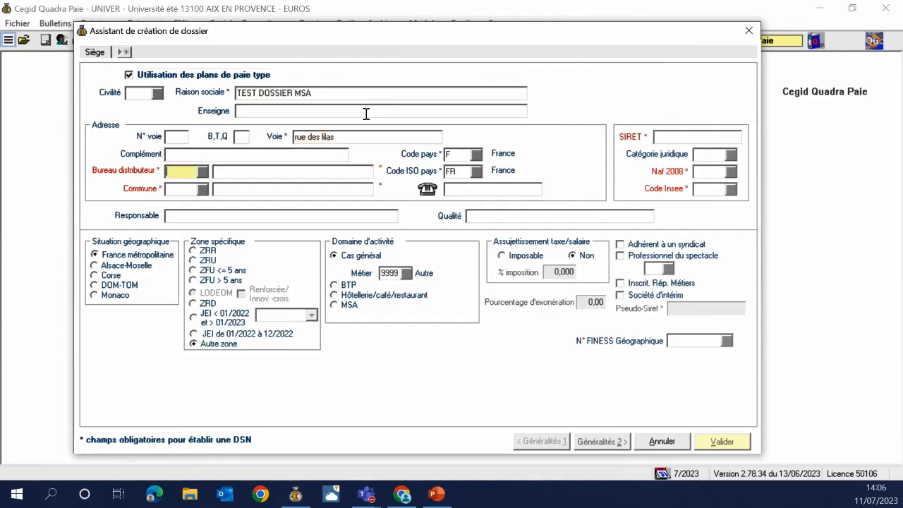
pyautogui.write('84120')
pyautogui.press('Tab')
pyautogui.press('Tab')
pyautogui.press('Tab')
pyautogui.press('Tab')
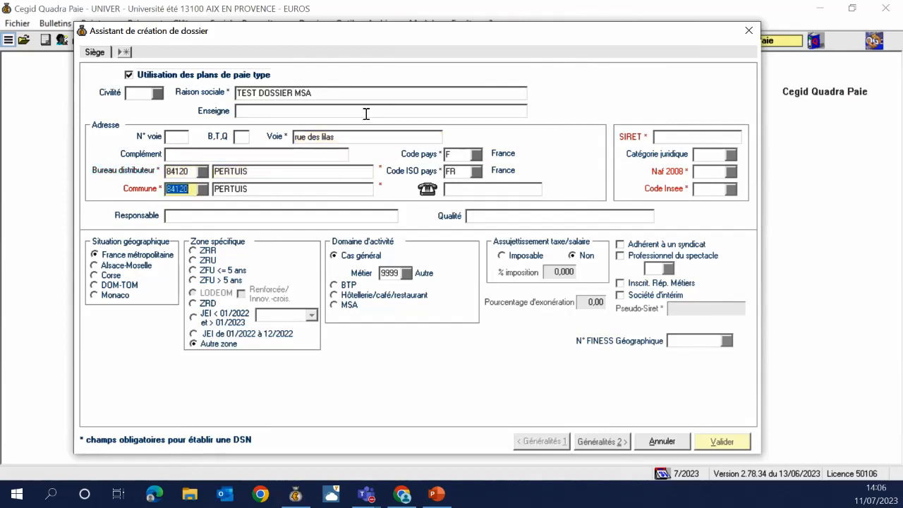
# Fill in the company's SIRET number
pyautogui.press('Tab')
pyautogui.press('Tab')
pyautogui.press('Tab')
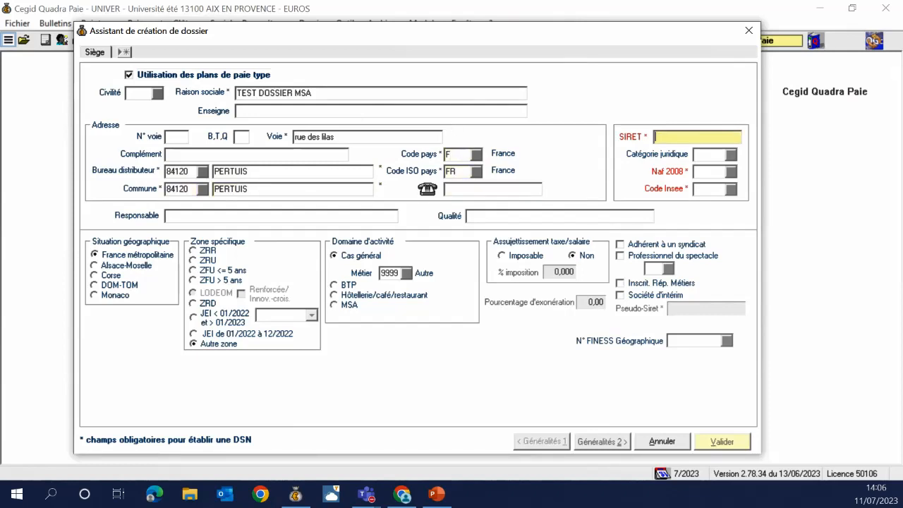
pyautogui.press('super+e')
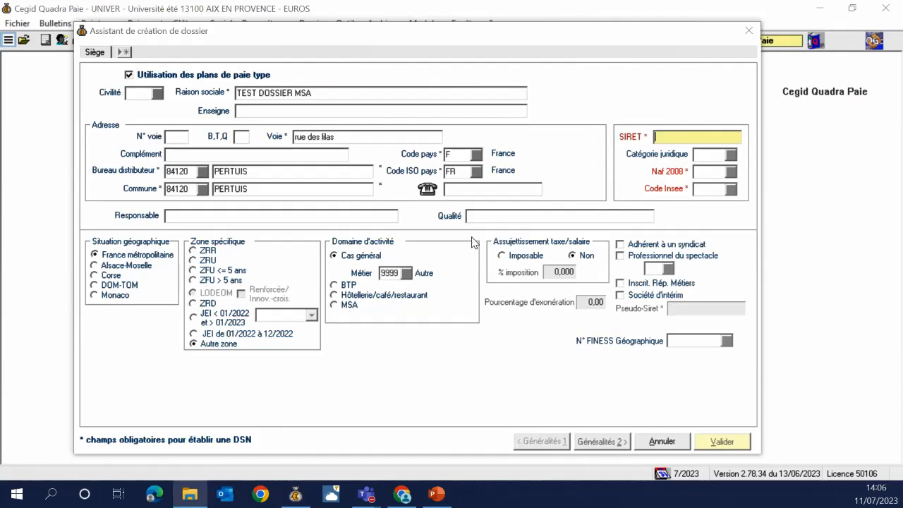
pyautogui.write('12465456450001')
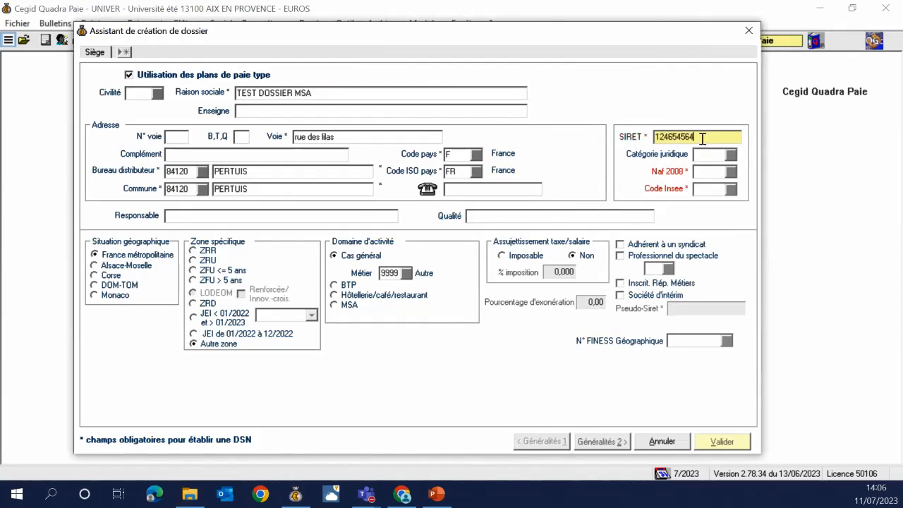
pyautogui.press('Tab')
pyautogui.press('Tab')
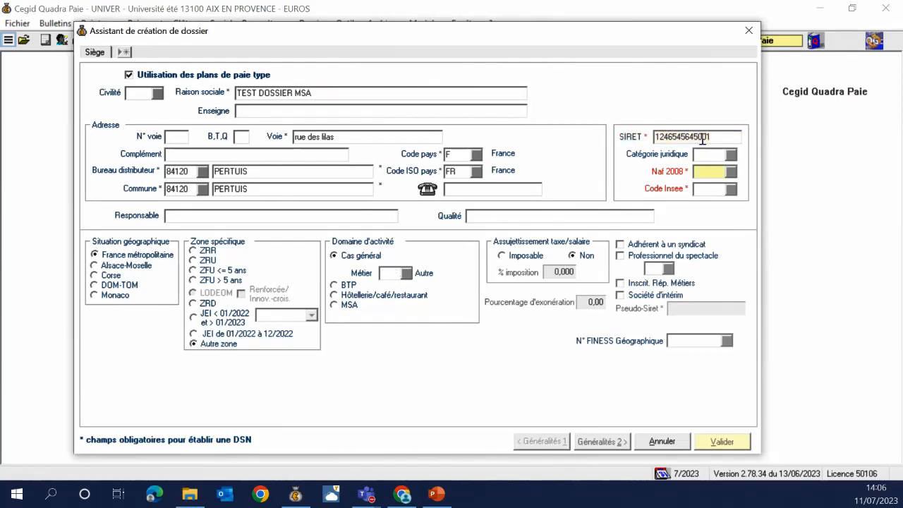
# Set NAF 2008 code 0121Z (Culture de la vigne) and INSEE commune code 84089 for Pertuis
pyautogui.click(730, 171)
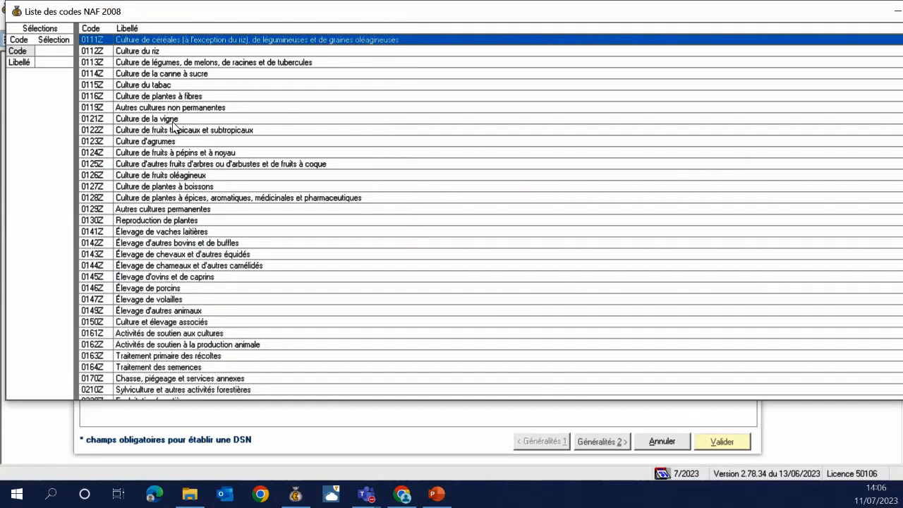
pyautogui.doubleClick(172, 121)
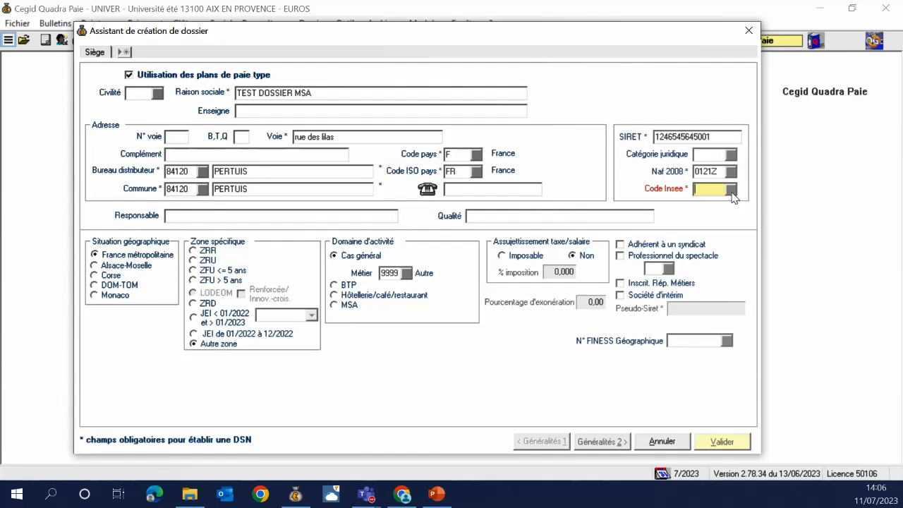
pyautogui.click(732, 192)
pyautogui.click(506, 63)
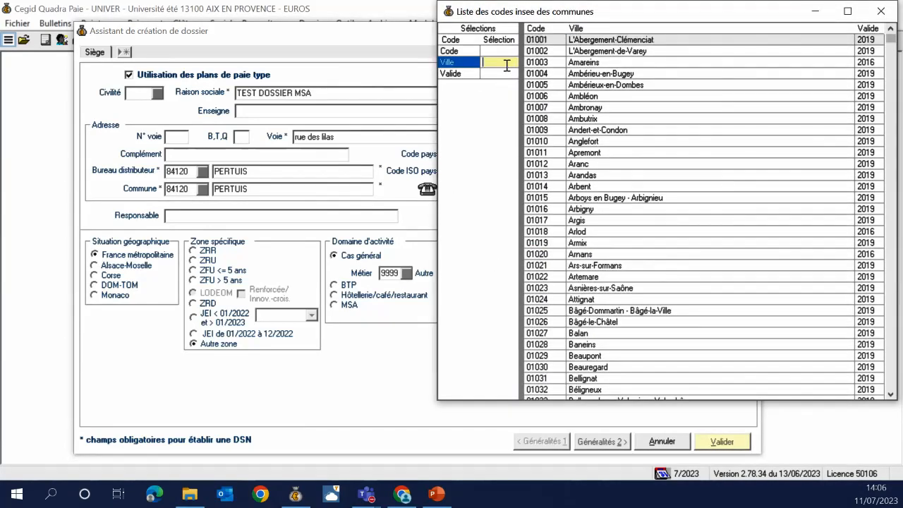
pyautogui.write('*pertuis')
pyautogui.press('Return')
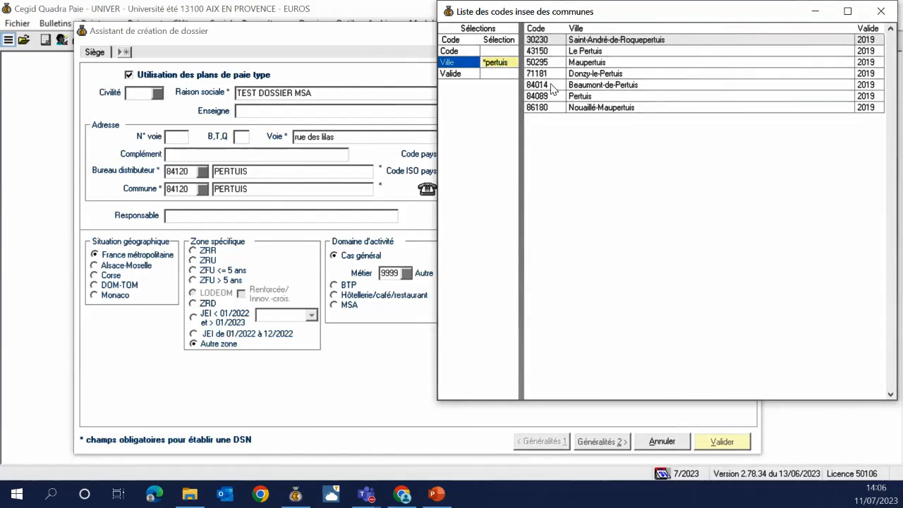
pyautogui.doubleClick(561, 96)
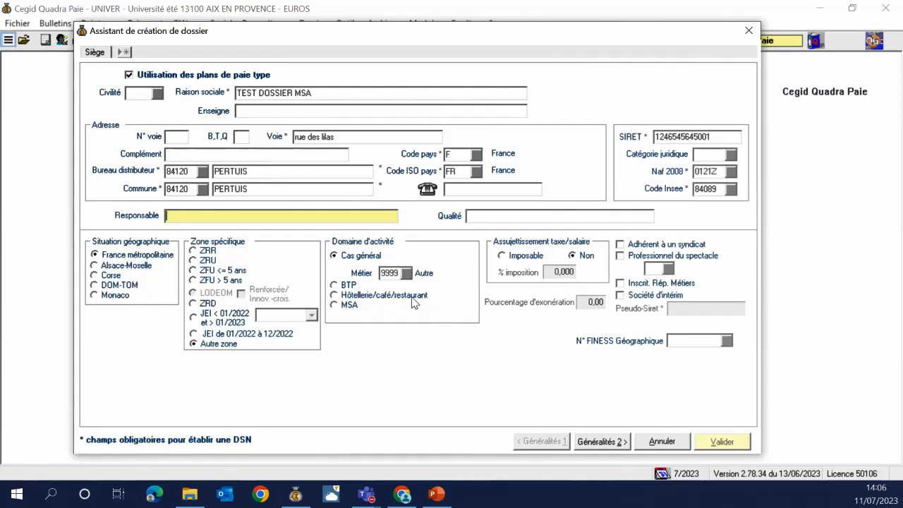
# Keep France métropolitaine as geographic situation and set the activity domain to MSA
pyautogui.click(114, 279)
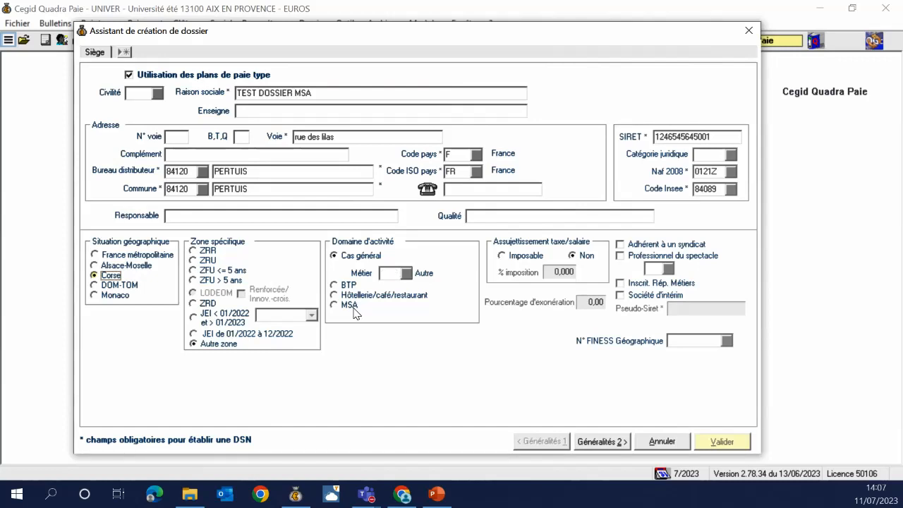
pyautogui.click(144, 258)
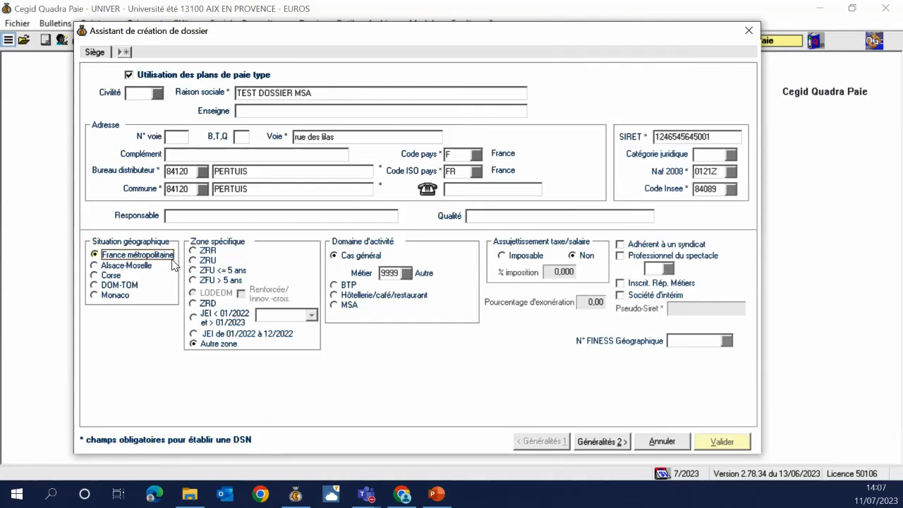
pyautogui.click(334, 305)
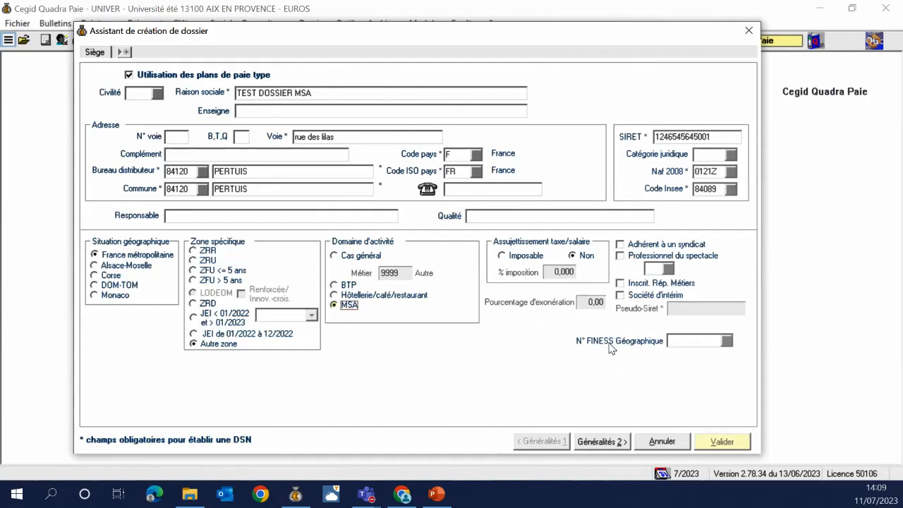
# Go to the wizard's Généralités 2 page
pyautogui.click(602, 444)
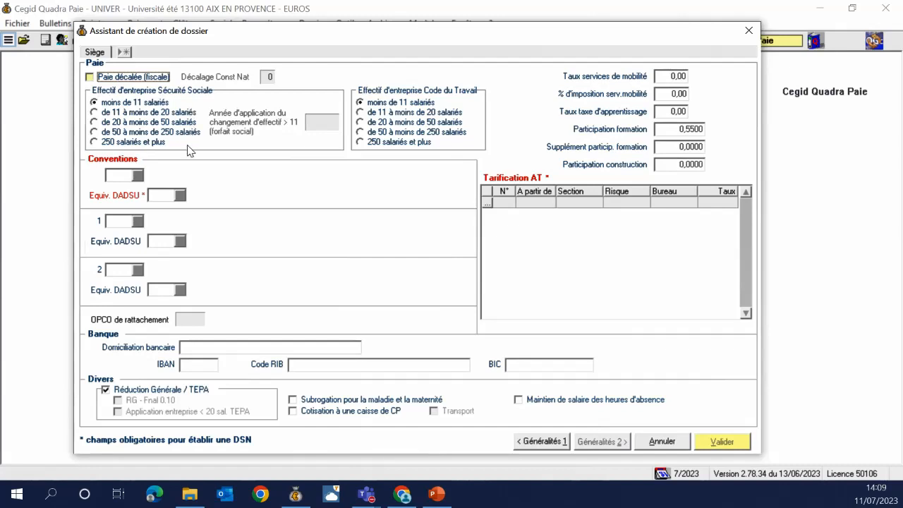
# Set collective agreement 0970 and DADSU equivalent 9841, the Vaucluse agricultural convention
pyautogui.hotkey('alt', 'Tab')
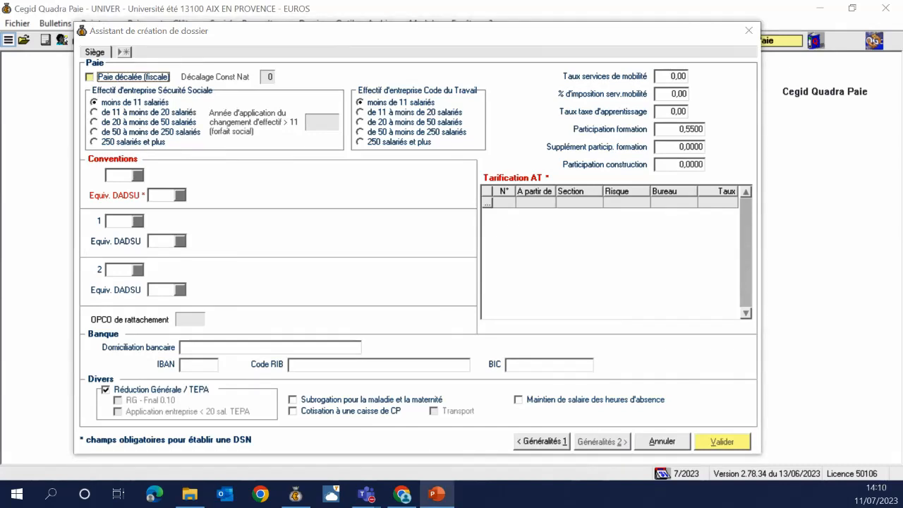
pyautogui.click(138, 176)
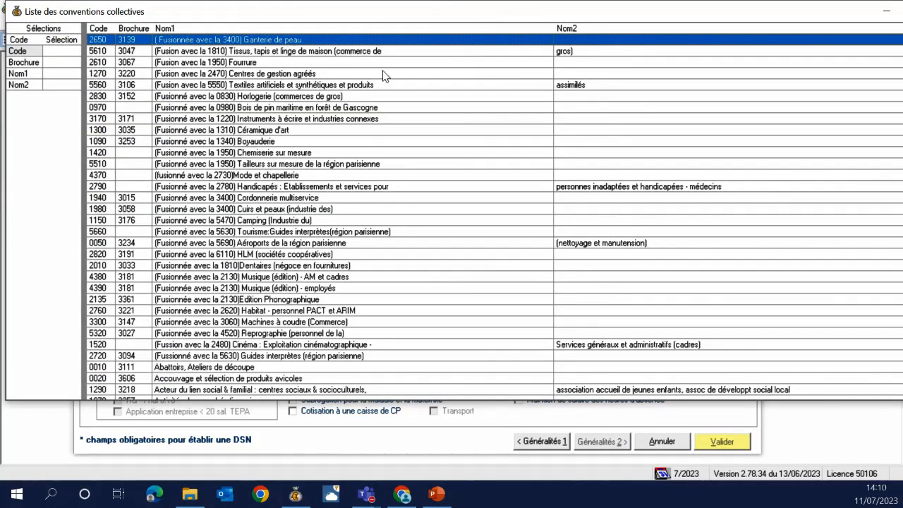
pyautogui.doubleClick(309, 108)
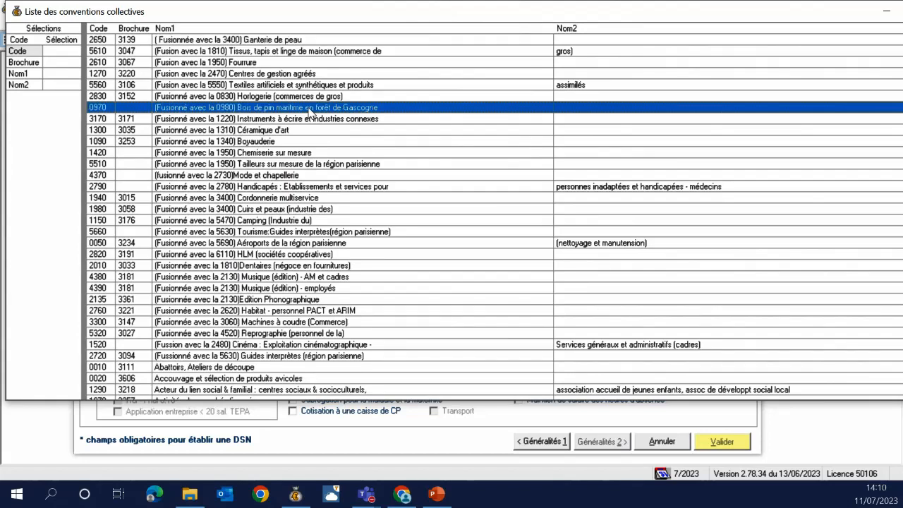
pyautogui.click(179, 197)
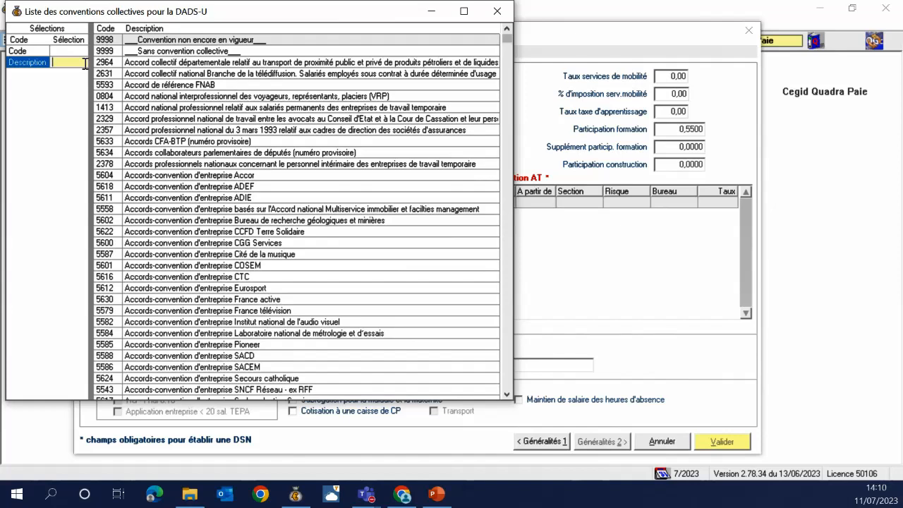
pyautogui.write('*agricol')
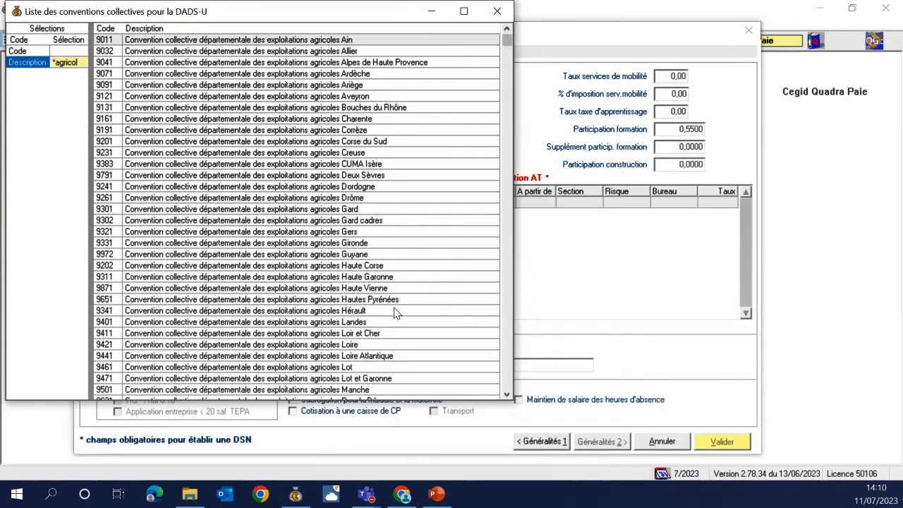
pyautogui.scroll(-5, 395, 312)
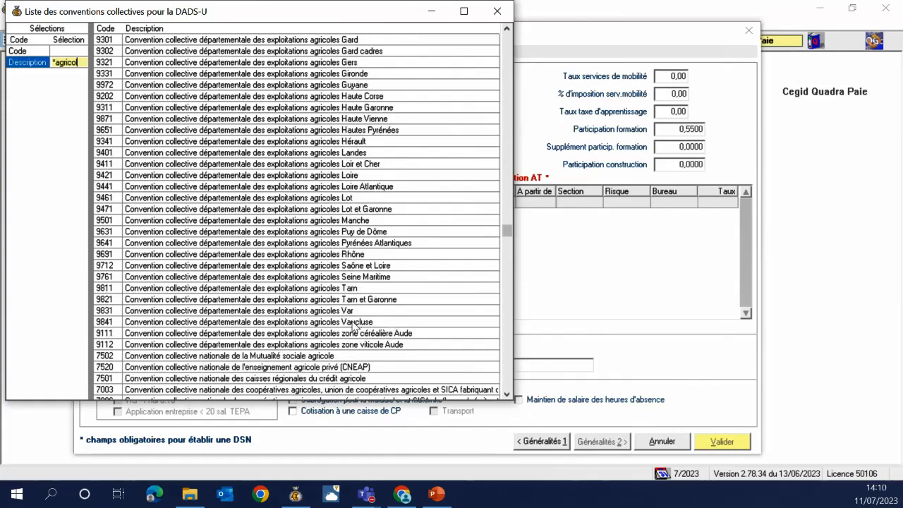
pyautogui.doubleClick(354, 323)
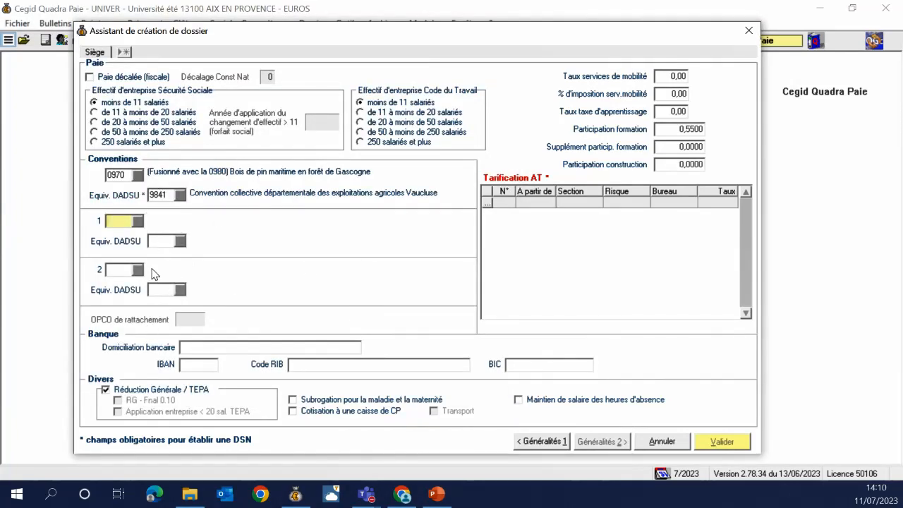
# Leave both mobility-service rates at 0,00 and set the apprenticeship tax rate to 0,59
pyautogui.click(683, 76)
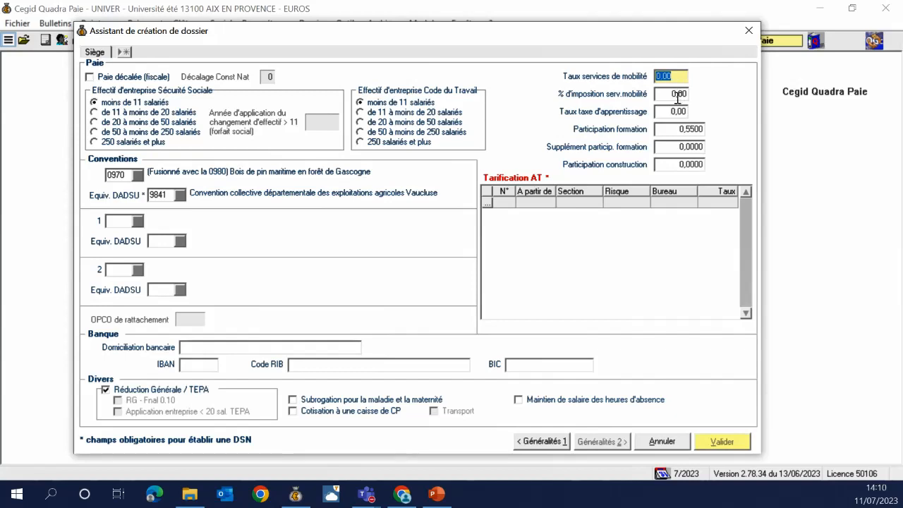
pyautogui.click(684, 93)
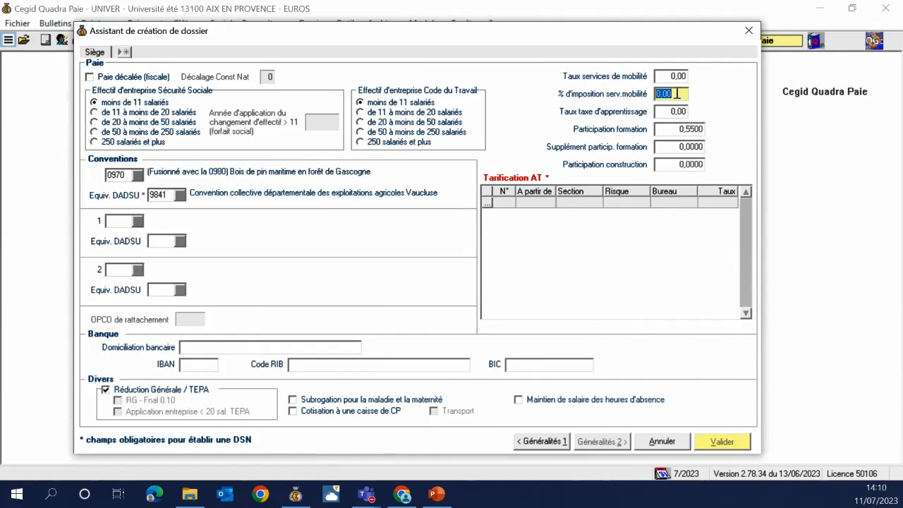
pyautogui.write('50')
pyautogui.press('BackSpace')
pyautogui.press('BackSpace')
pyautogui.press('Tab')
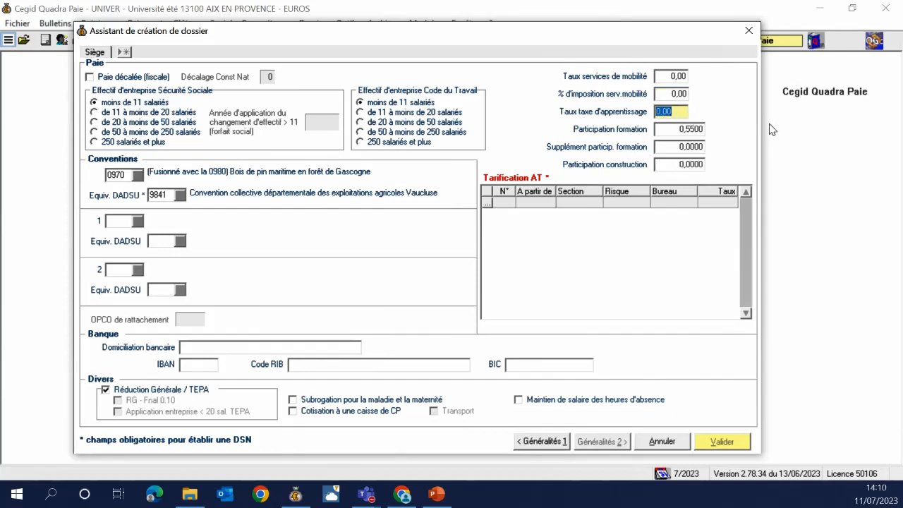
pyautogui.write('0,59')
pyautogui.press('Tab')
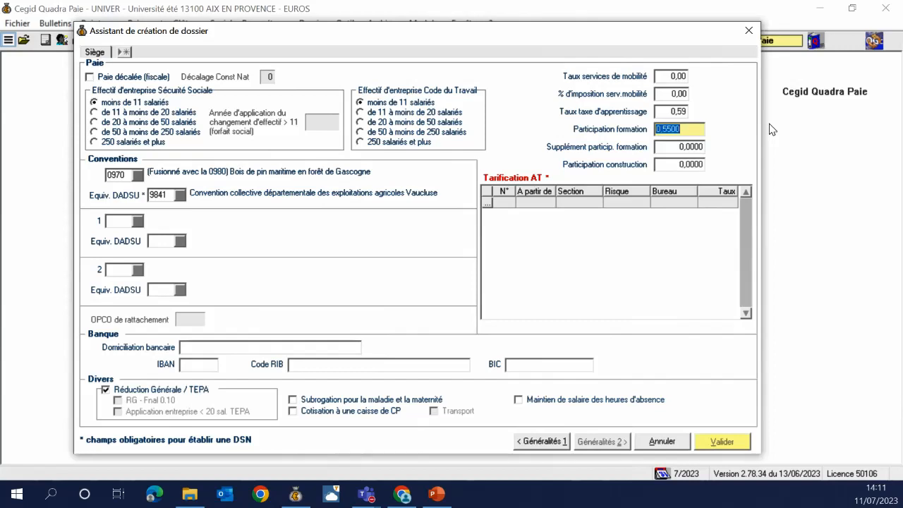
pyautogui.press('Tab')
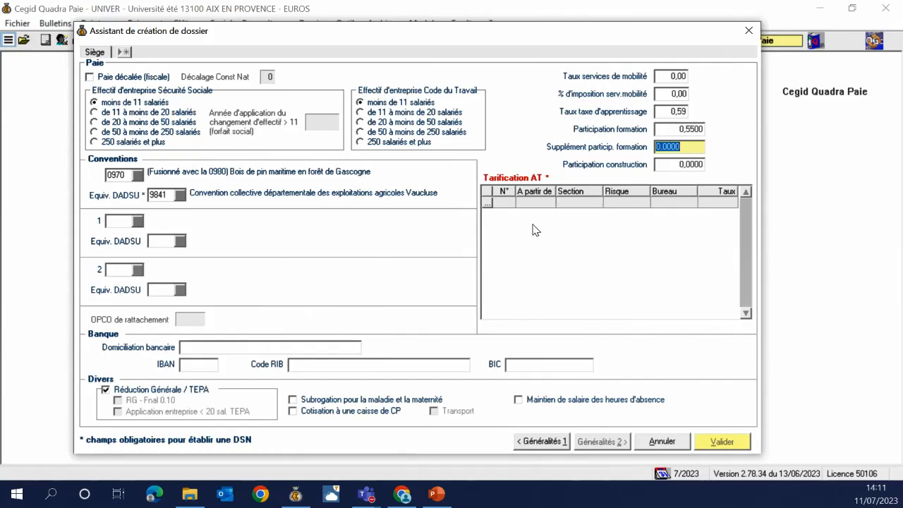
# Add AT rate line 1: from 07/2023, risk RA110, rate 2,27
pyautogui.click(510, 204)
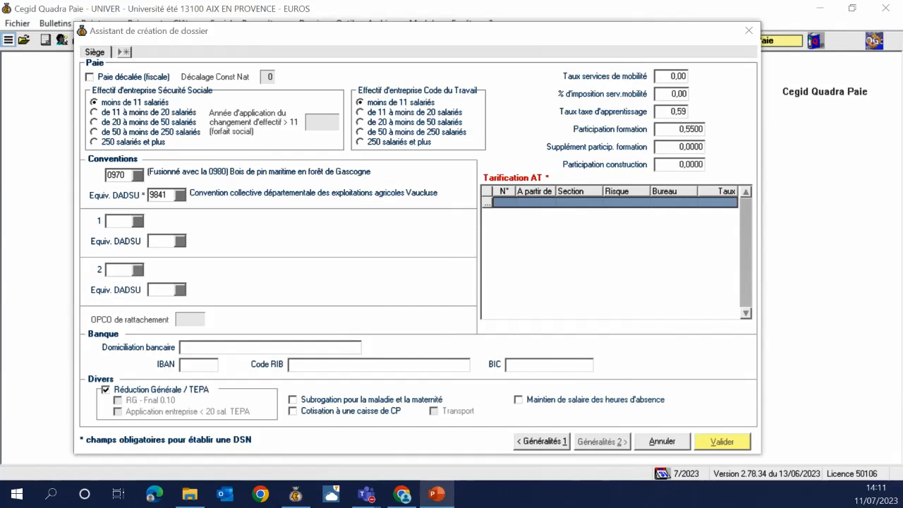
pyautogui.click(612, 253)
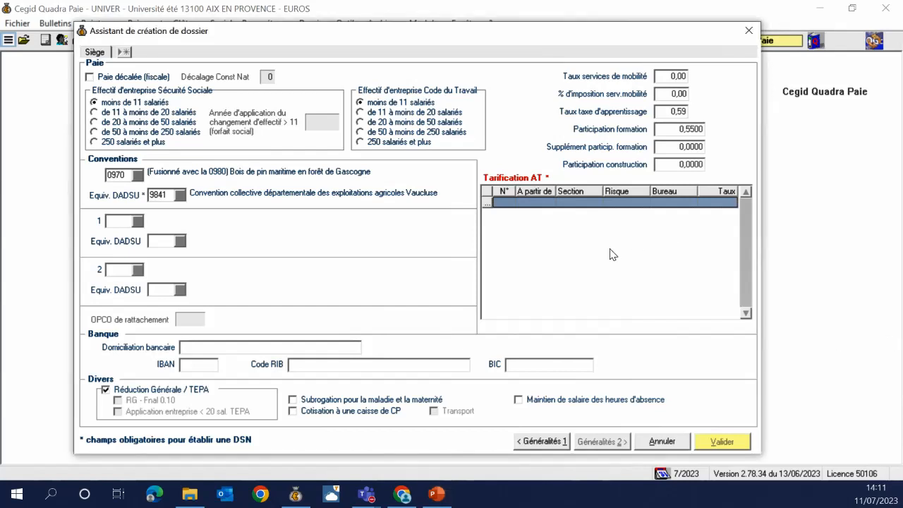
pyautogui.click(510, 206)
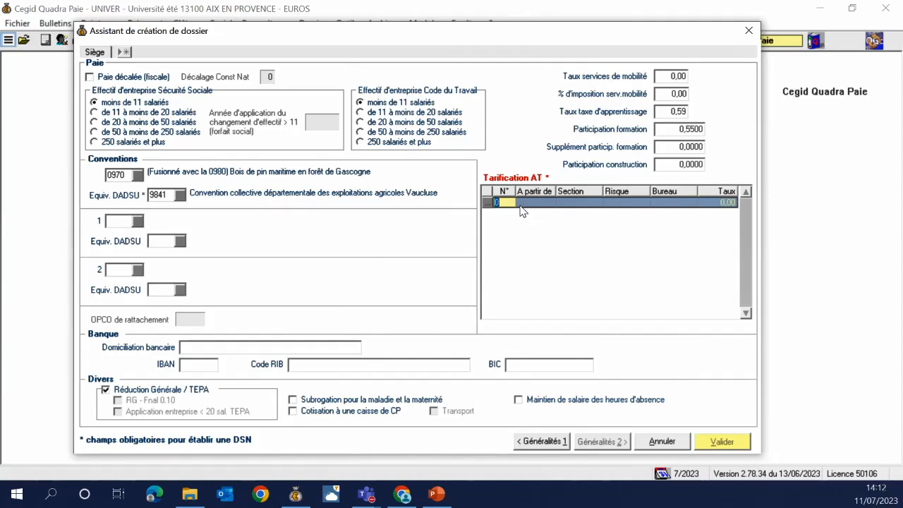
pyautogui.write('1')
pyautogui.press('Tab')
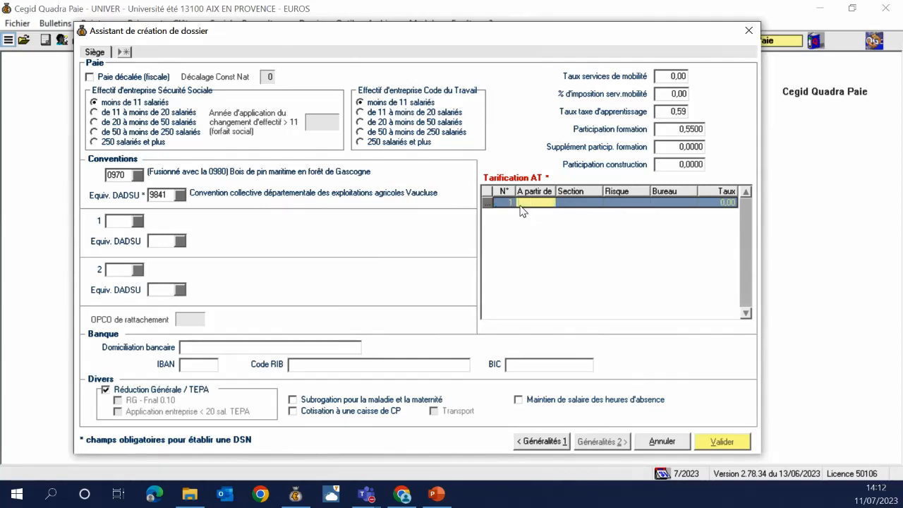
pyautogui.write('072023')
pyautogui.press('Tab')
pyautogui.press('Tab')
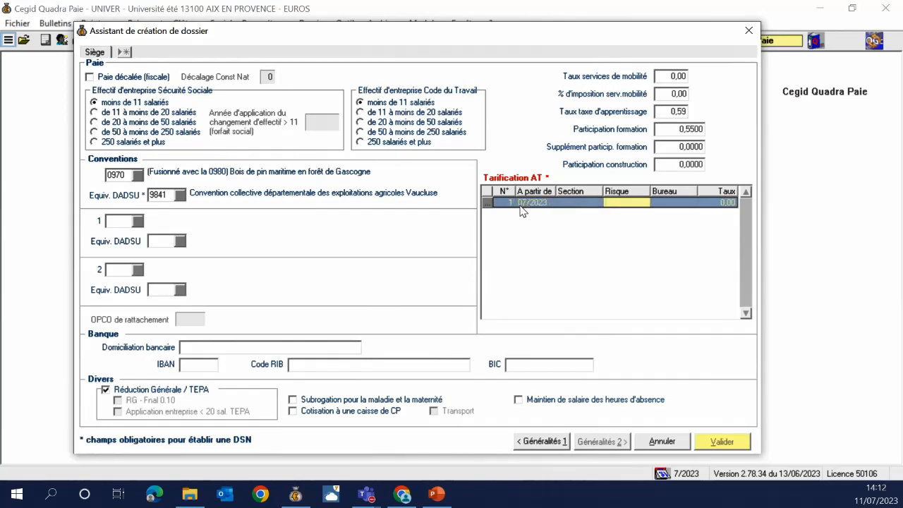
pyautogui.write('RA110')
pyautogui.press('Tab')
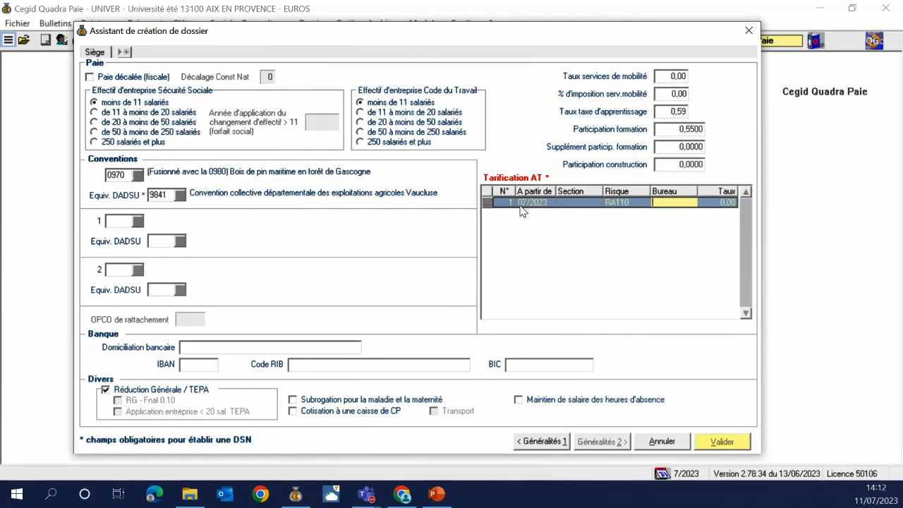
pyautogui.press('Tab')
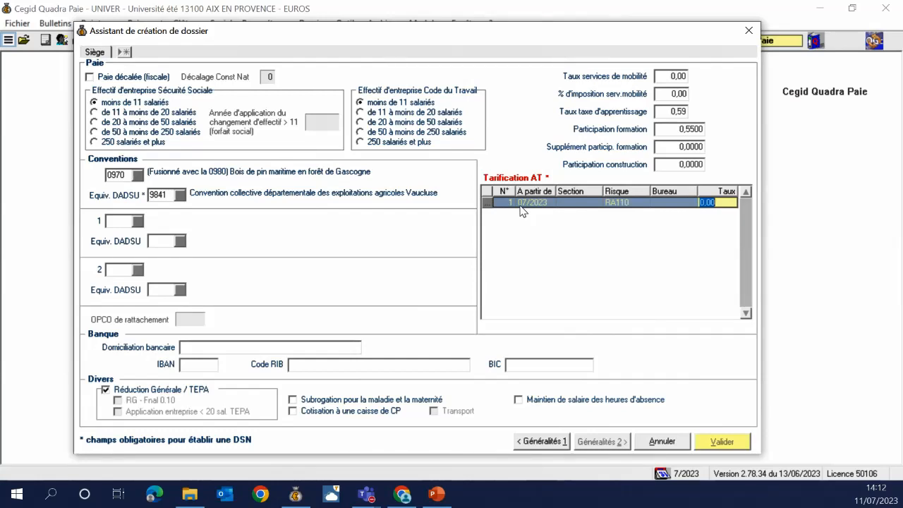
pyautogui.write('2,27')
pyautogui.press('Tab')
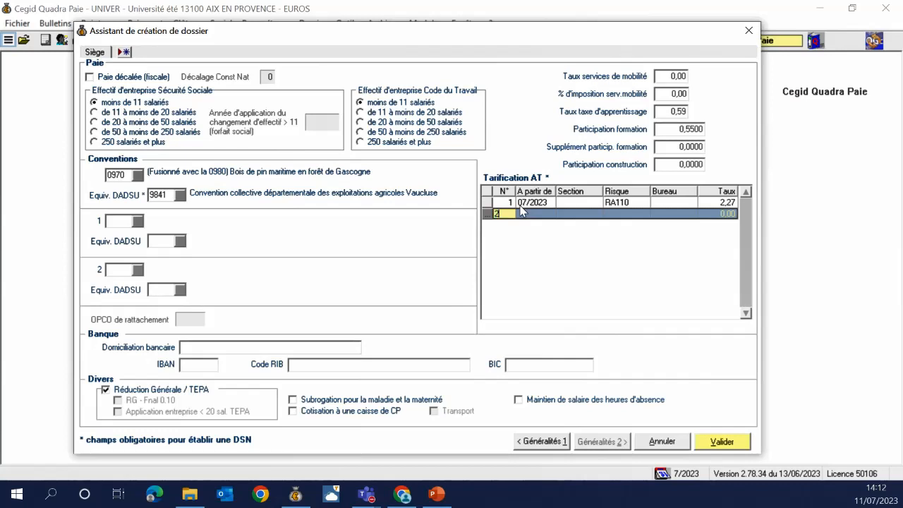
# Add AT rate line 2: from 07/2023, risk RA110, office B, rate 1,15
pyautogui.press('Tab')
pyautogui.write('07/2023')
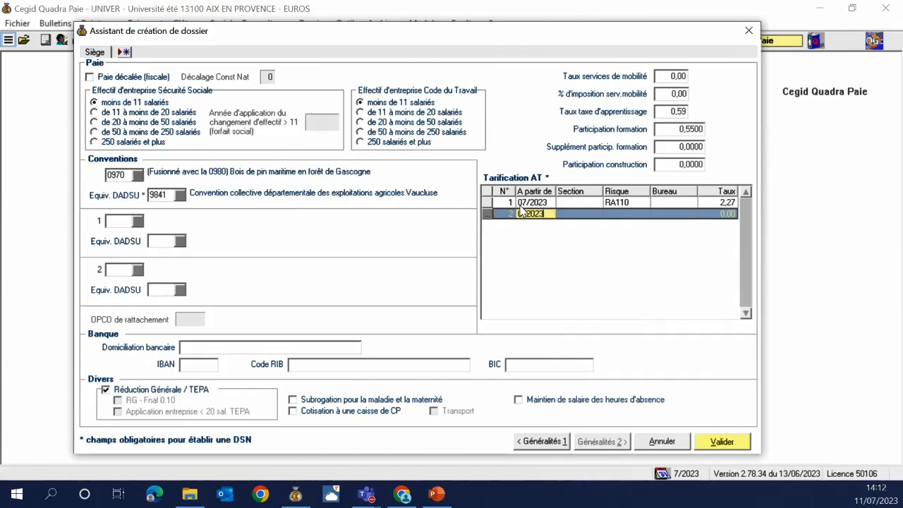
pyautogui.press('Tab')
pyautogui.press('Tab')
pyautogui.write('RA110')
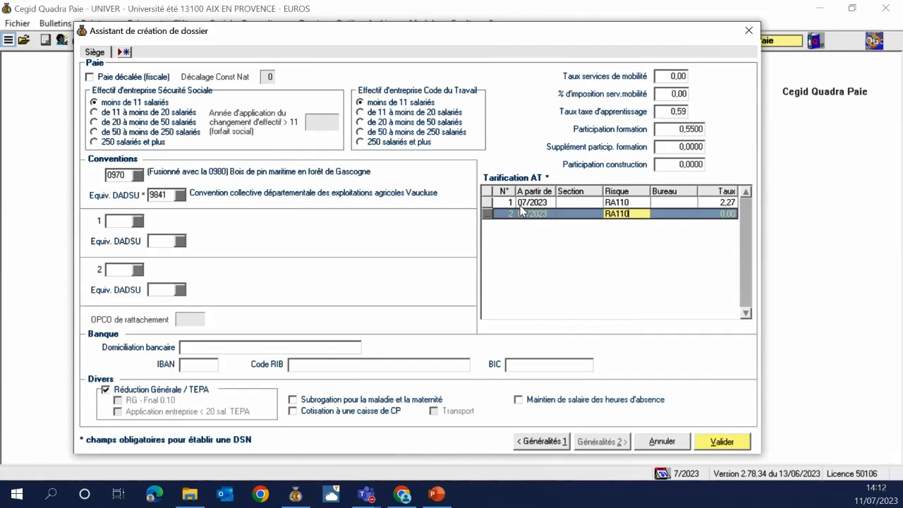
pyautogui.press('Tab')
pyautogui.write('B')
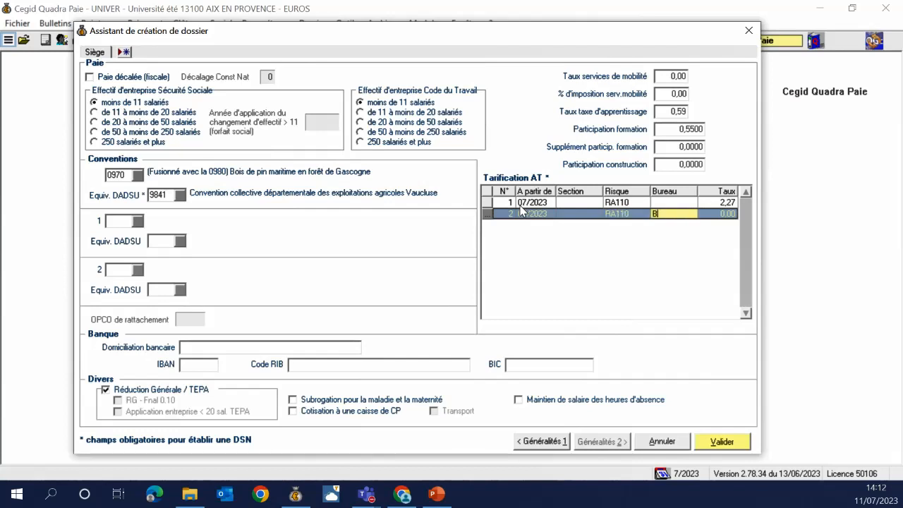
pyautogui.press('Tab')
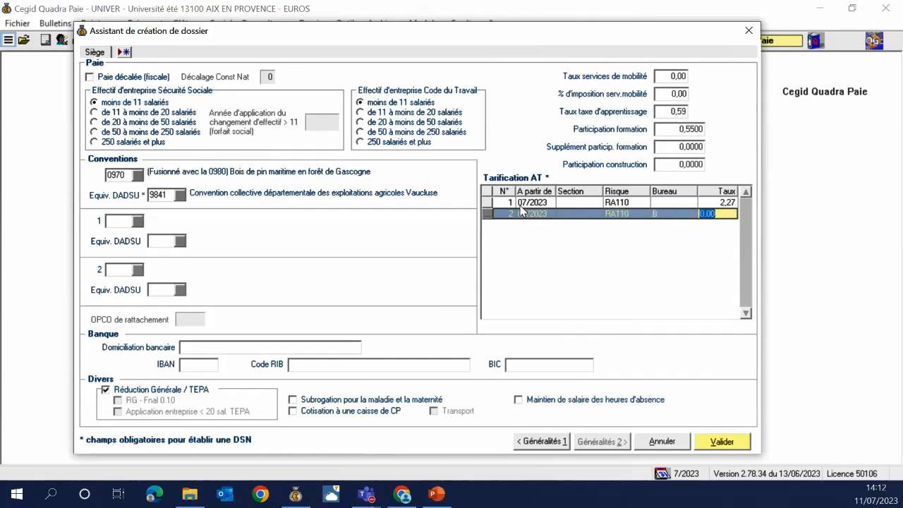
pyautogui.write('1,15')
pyautogui.press('Tab')
# Add AT rate line 3: from 07/2023, risk RA110, rate 2,12, discarding the empty fourth row
pyautogui.press('Tab')
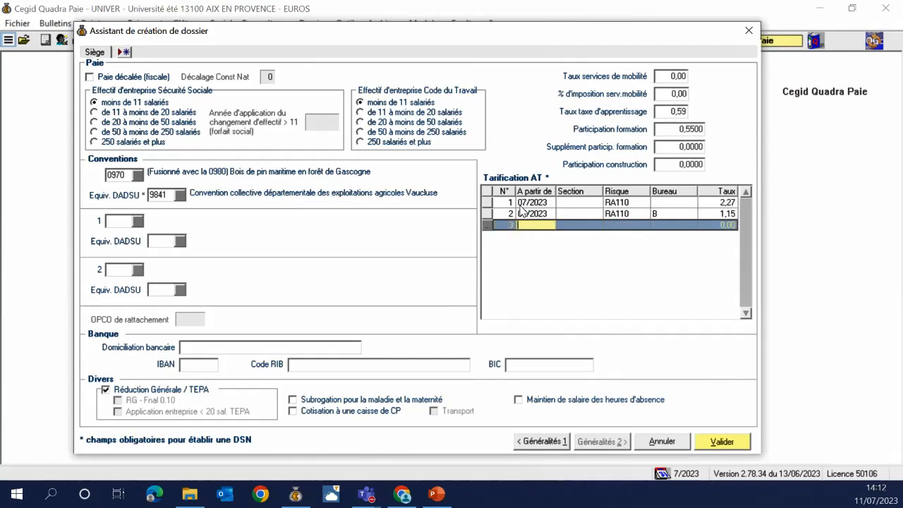
pyautogui.write('07/2023')
pyautogui.press('Tab')
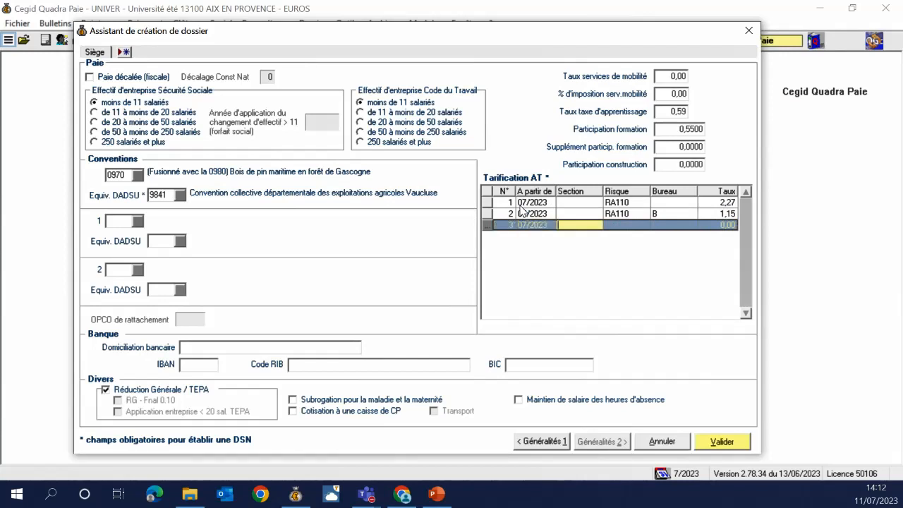
pyautogui.press('Tab')
pyautogui.write('RA110')
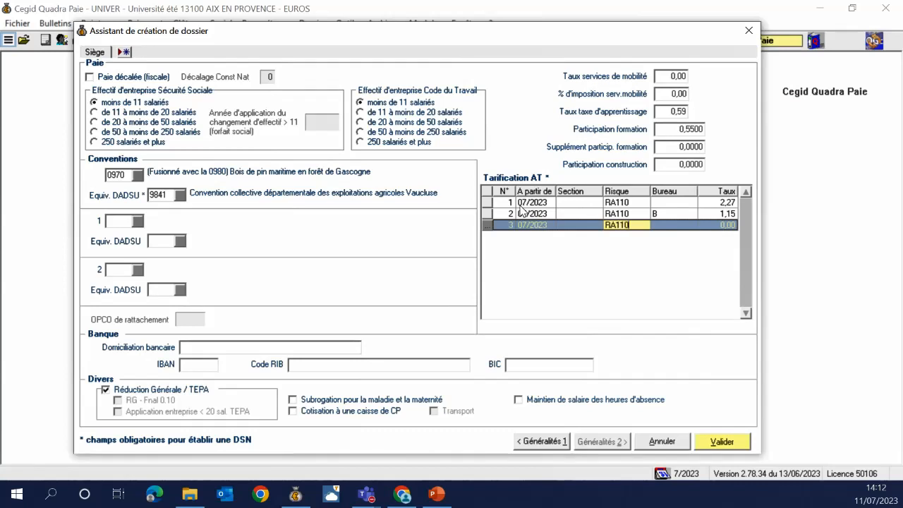
pyautogui.press('Tab')
pyautogui.press('Tab')
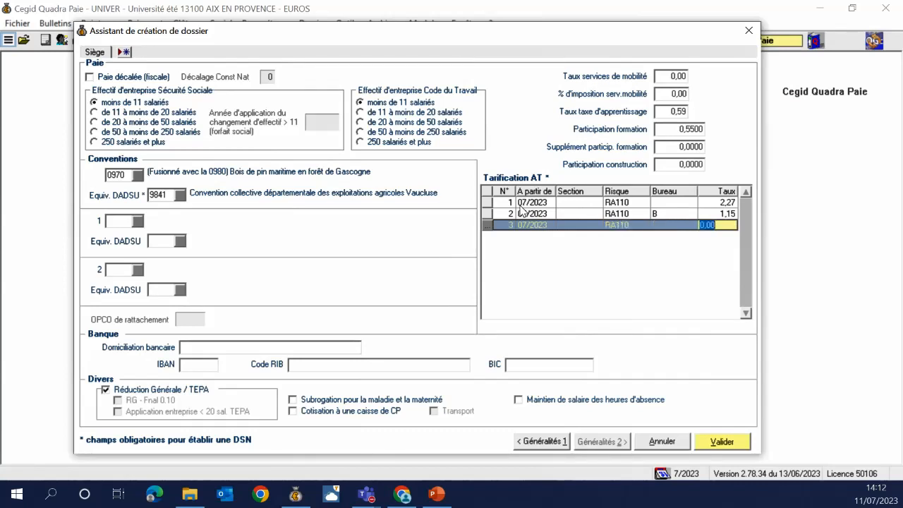
pyautogui.write('2,12')
pyautogui.press('Tab')
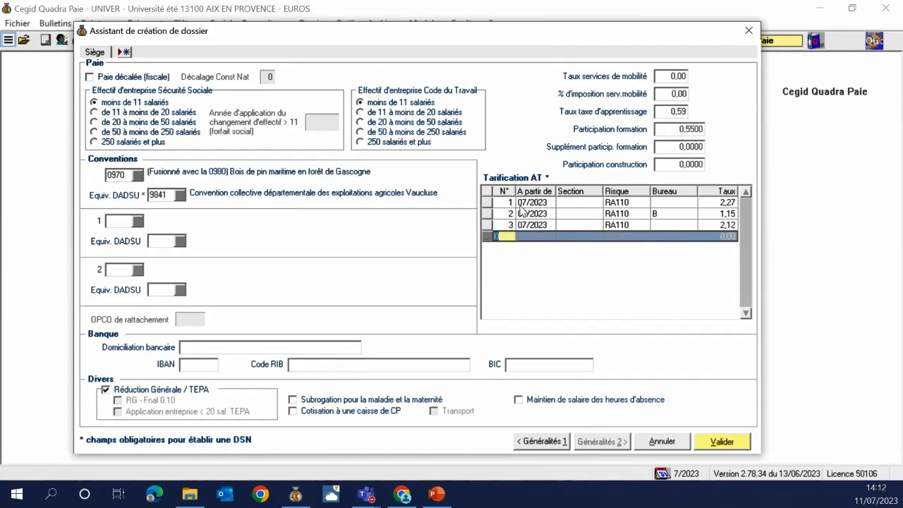
pyautogui.press('Escape')
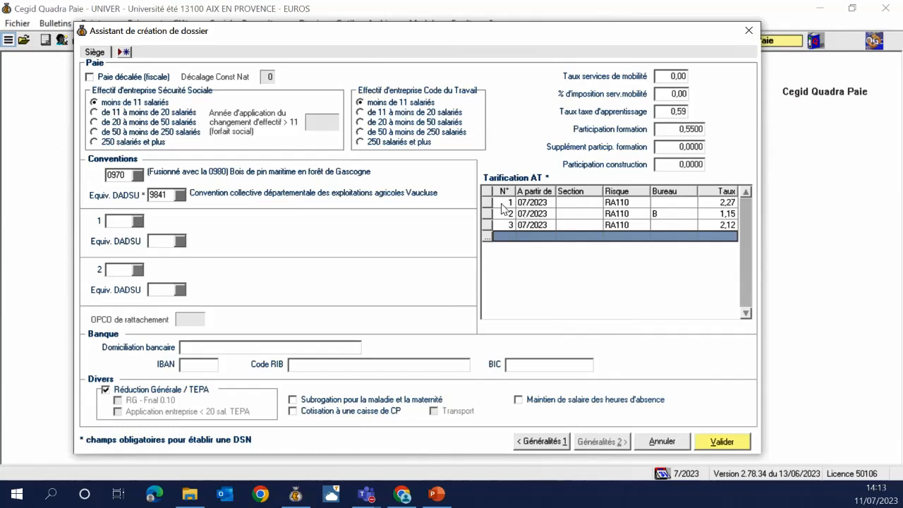
# Enter CAISSE EPARGNE as bank domiciliation, along with the IBAN and RIB account code
pyautogui.press('super+shift+q')
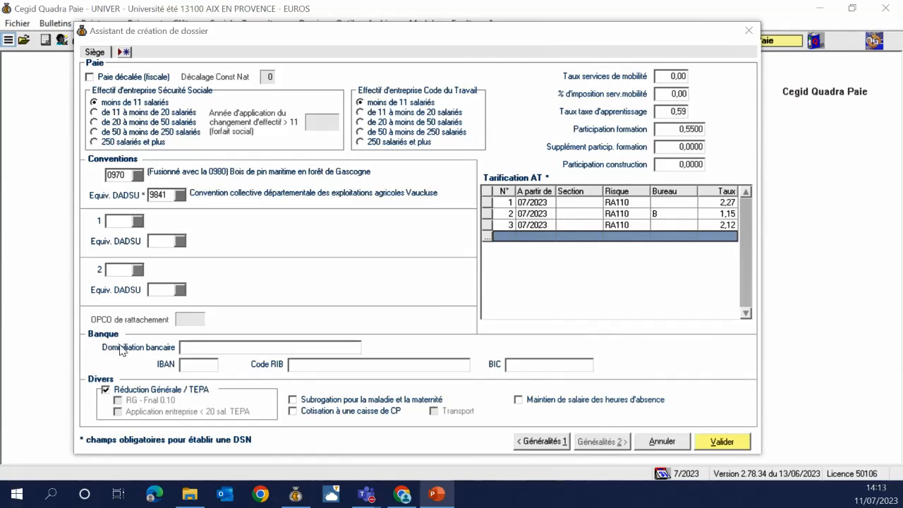
pyautogui.click(258, 347)
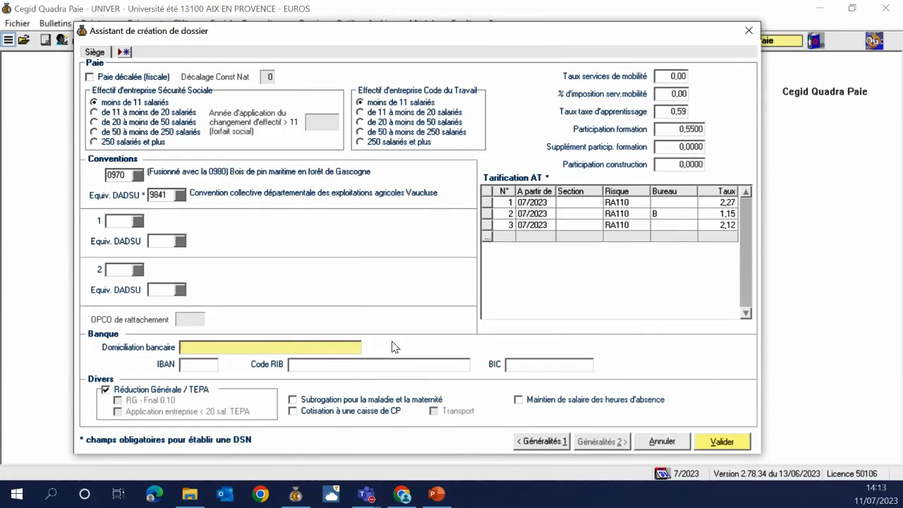
pyautogui.write('CAISSE EPARGNE')
pyautogui.press('Tab')
pyautogui.write('FR')
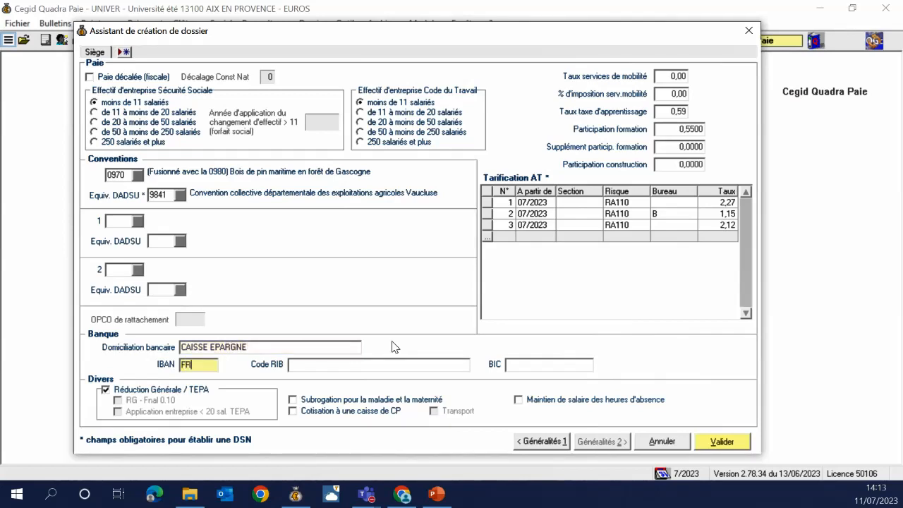
pyautogui.write('76')
pyautogui.press('Tab')
pyautogui.write('2121212')
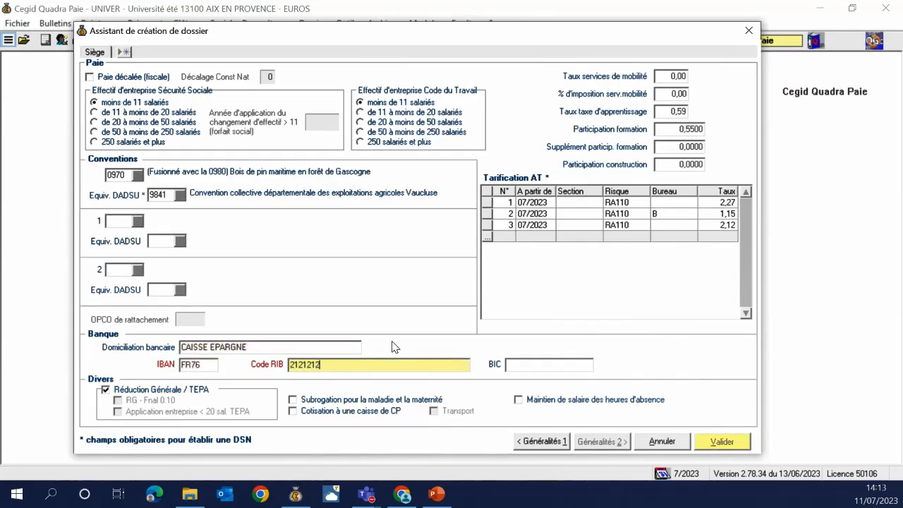
pyautogui.write('1212121212121212121212')
pyautogui.press('BackSpace')
pyautogui.press('BackSpace')
pyautogui.write('121')
pyautogui.press('BackSpace')
pyautogui.press('BackSpace')
pyautogui.press('BackSpace')
pyautogui.press('BackSpace')
pyautogui.press('BackSpace')
pyautogui.press('BackSpace')
pyautogui.press('BackSpace')
pyautogui.press('BackSpace')
pyautogui.press('BackSpace')
pyautogui.press('BackSpace')
pyautogui.press('BackSpace')
pyautogui.press('BackSpace')
pyautogui.press('BackSpace')
pyautogui.press('BackSpace')
pyautogui.press('BackSpace')
pyautogui.write('121212121')
pyautogui.press('BackSpace')
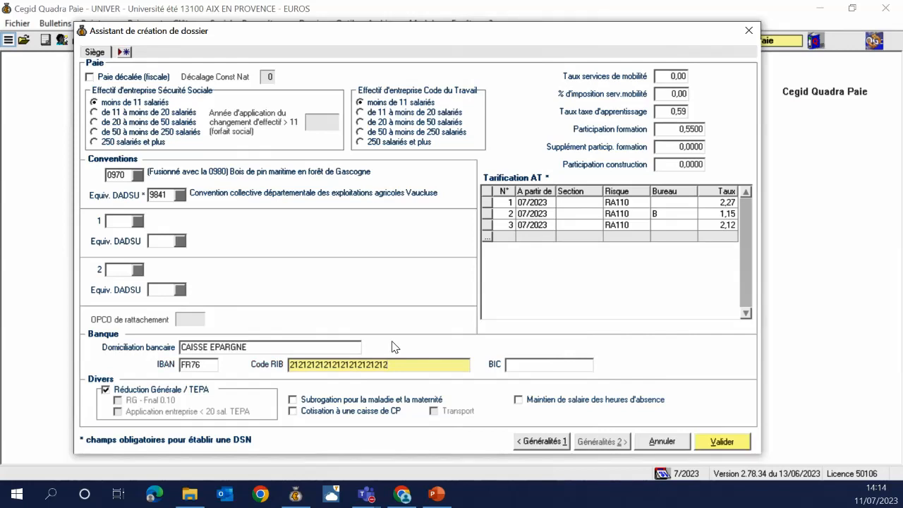
# Set BIC AGRIPFX56 and toggle the Réduction Générale / TEPA checkbox
pyautogui.press('Tab')
pyautogui.write('AGR')
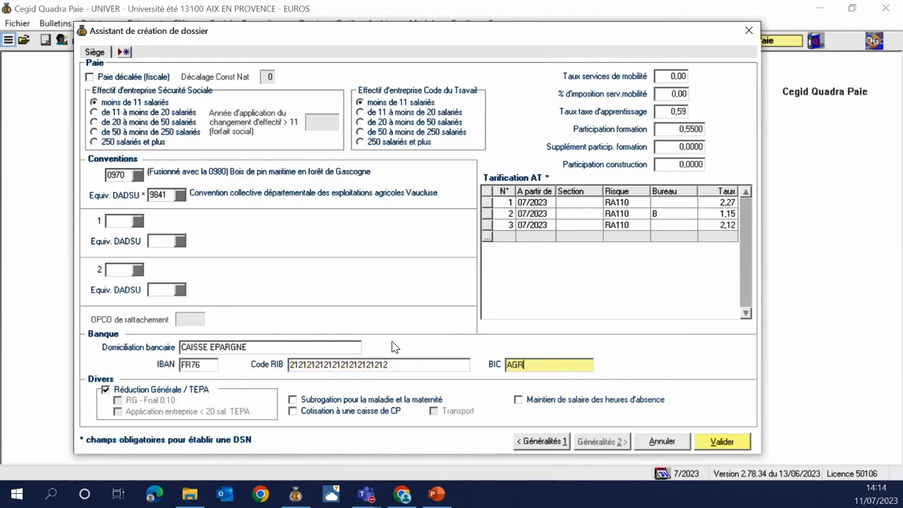
pyautogui.write('IPFX56')
pyautogui.click(169, 392)
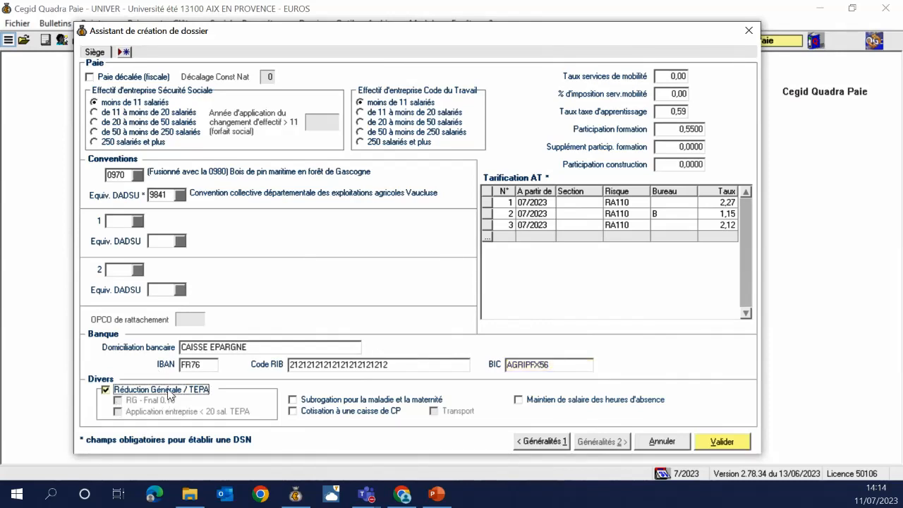
# Re-enable the Réduction Générale / TEPA option and accept the Siège page
pyautogui.click(169, 392)
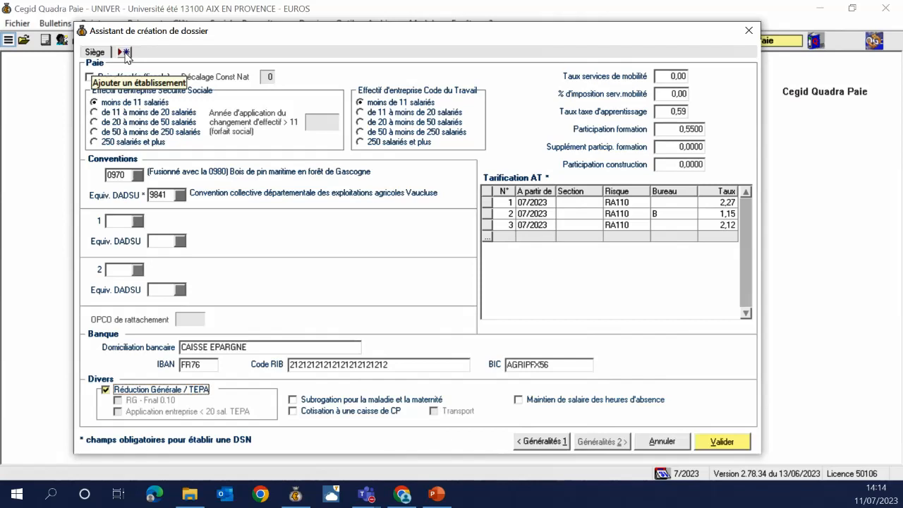
pyautogui.click(715, 442)
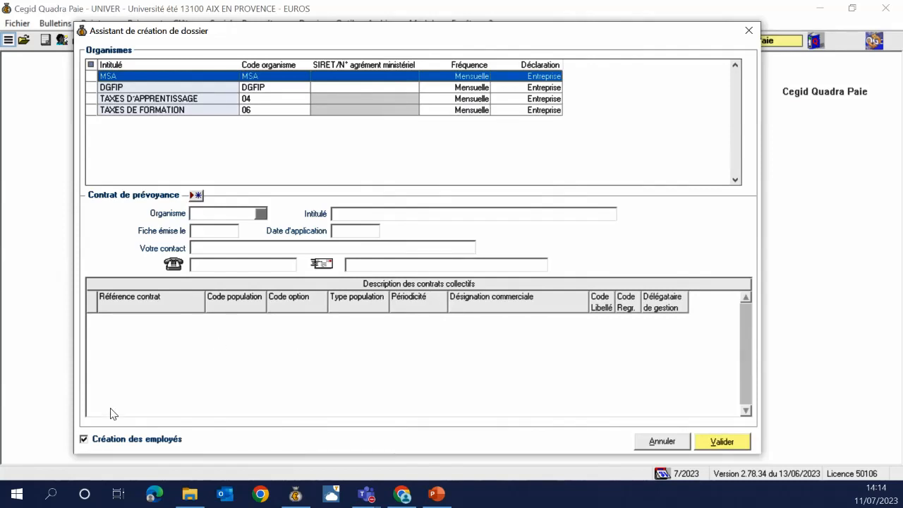
# Turn off employee creation and put the MSA organism's SIRET/agrément cell into editing
pyautogui.click(109, 439)
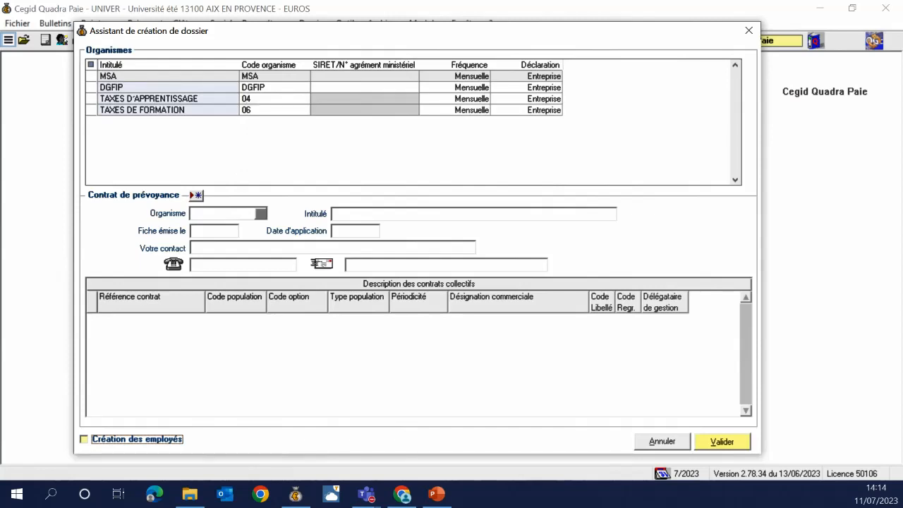
pyautogui.press('super+shift+q')
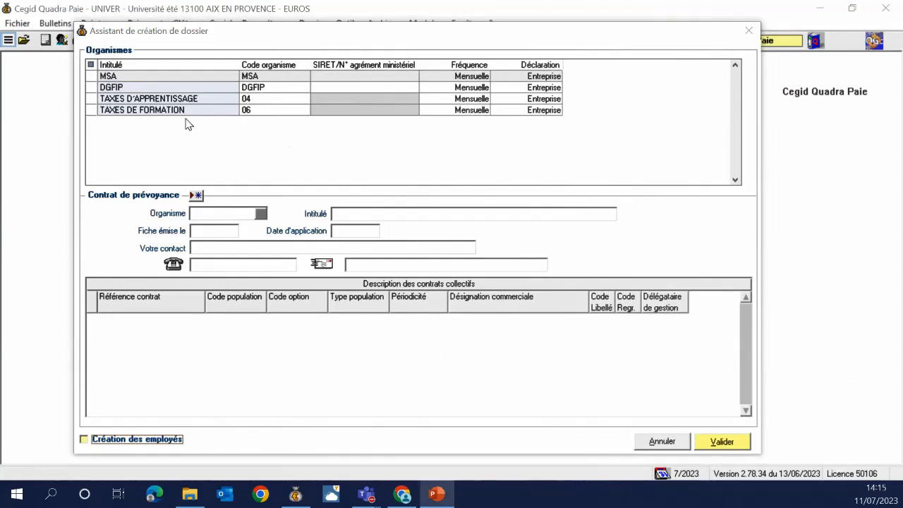
pyautogui.click(274, 81)
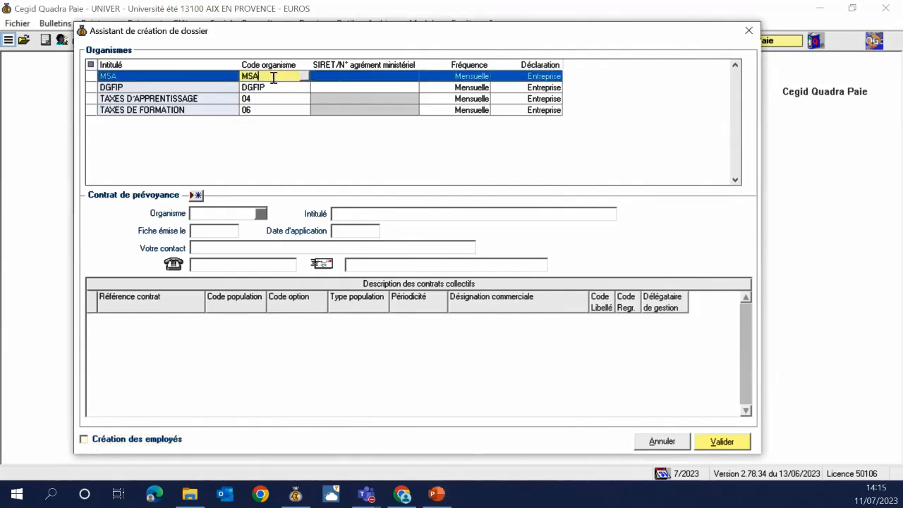
pyautogui.click(351, 80)
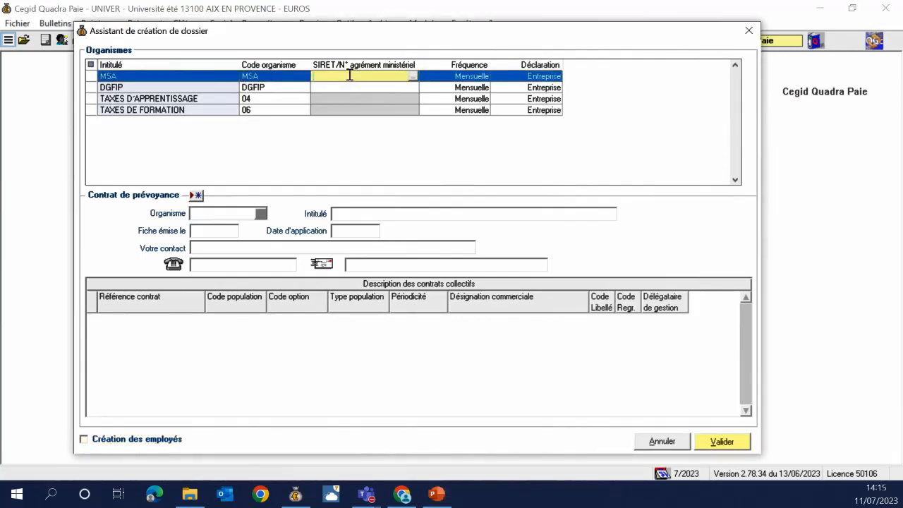
# Assign caisse 84, MSA Alpes Vaucluse, from the MSA caisses list to the MSA organism
pyautogui.doubleClick(399, 78)
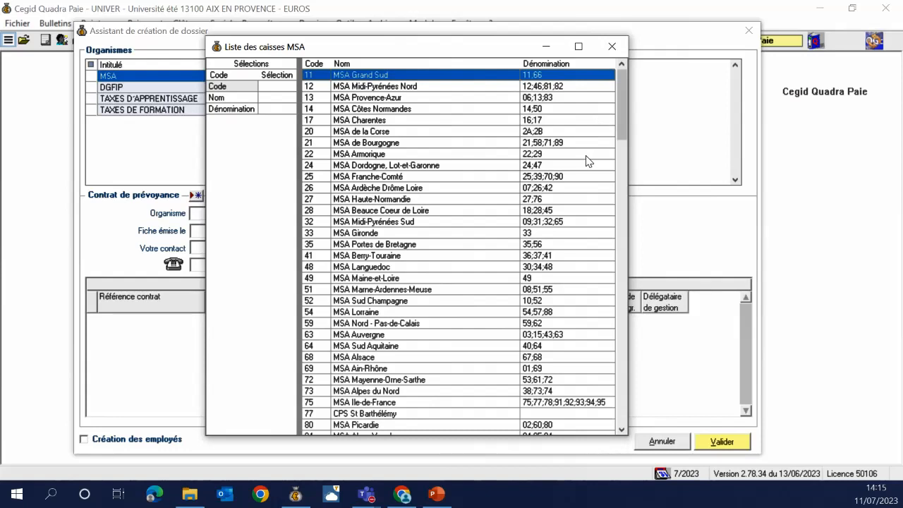
pyautogui.scroll(-2, 582, 238)
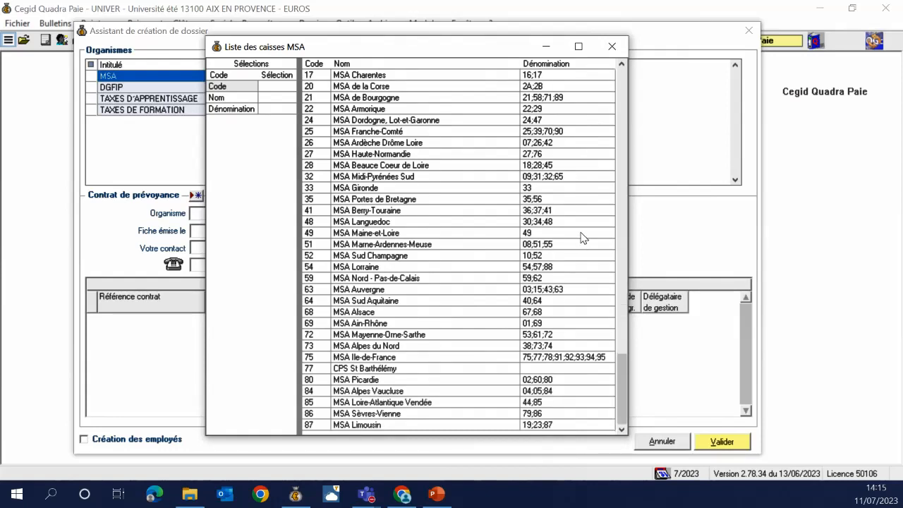
pyautogui.click(575, 393)
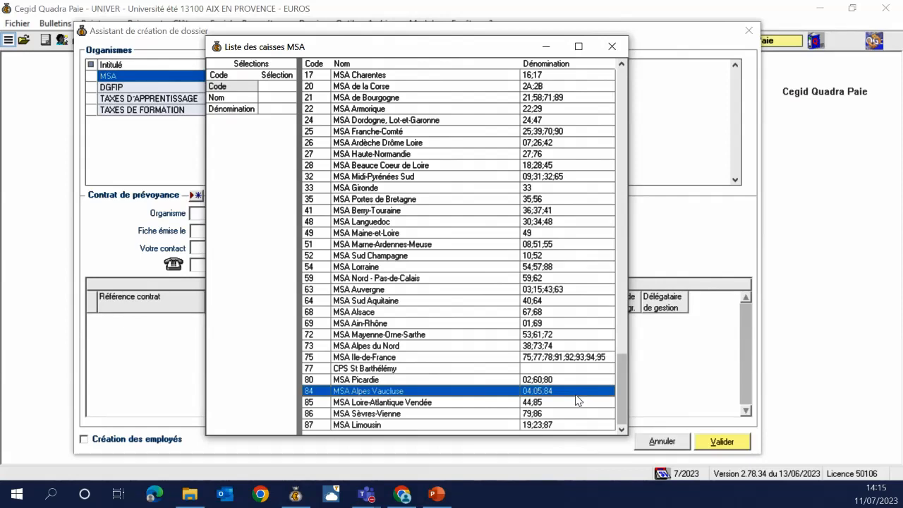
pyautogui.doubleClick(575, 394)
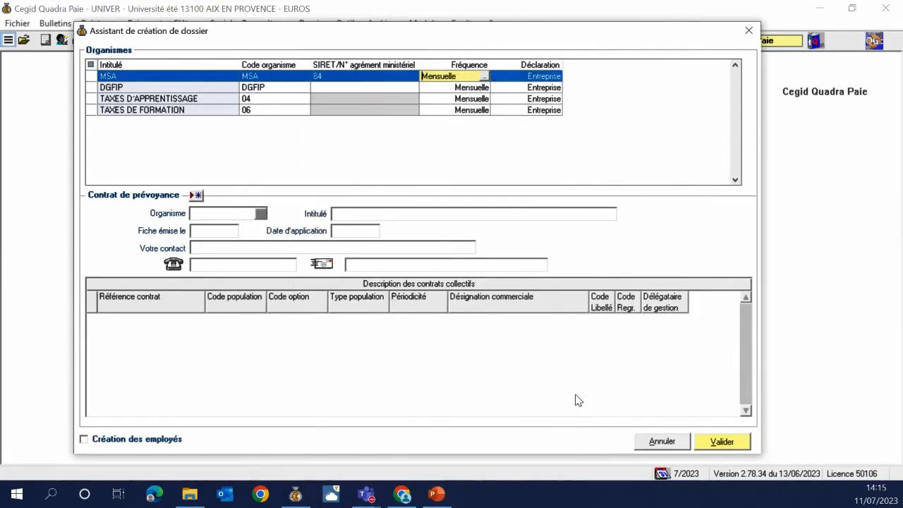
pyautogui.press('Tab')
# Step through the MSA and DGFIP rows, leaving DGFIP's SIRET empty, and validate the assistant
pyautogui.press('Tab')
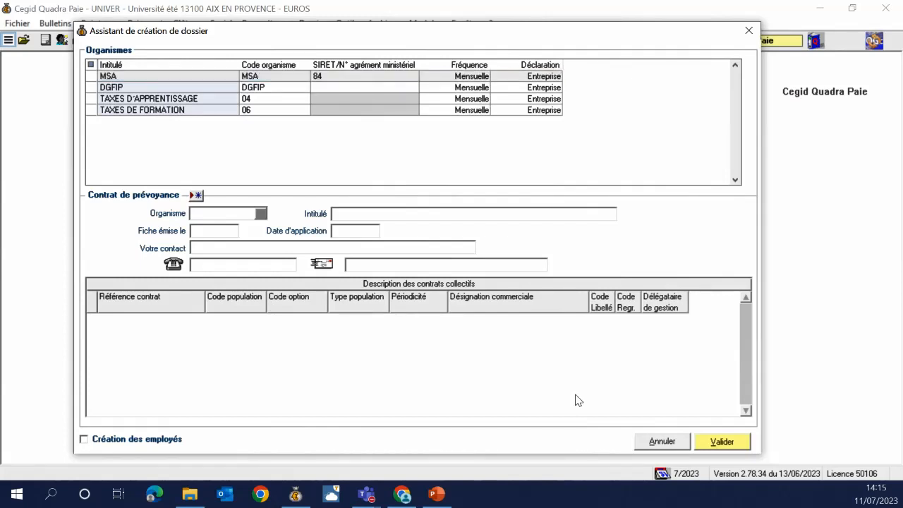
pyautogui.press('Tab')
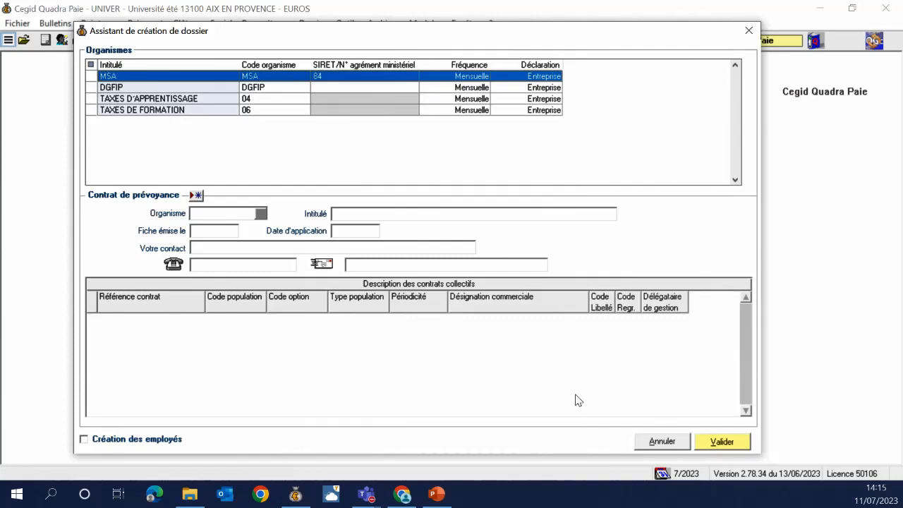
pyautogui.press('Down')
pyautogui.press('Tab')
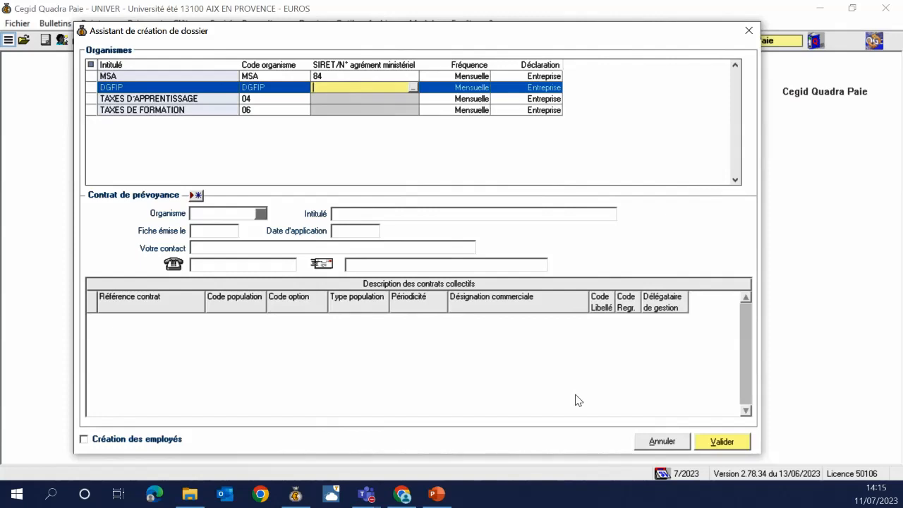
pyautogui.press('Tab')
pyautogui.press('Tab')
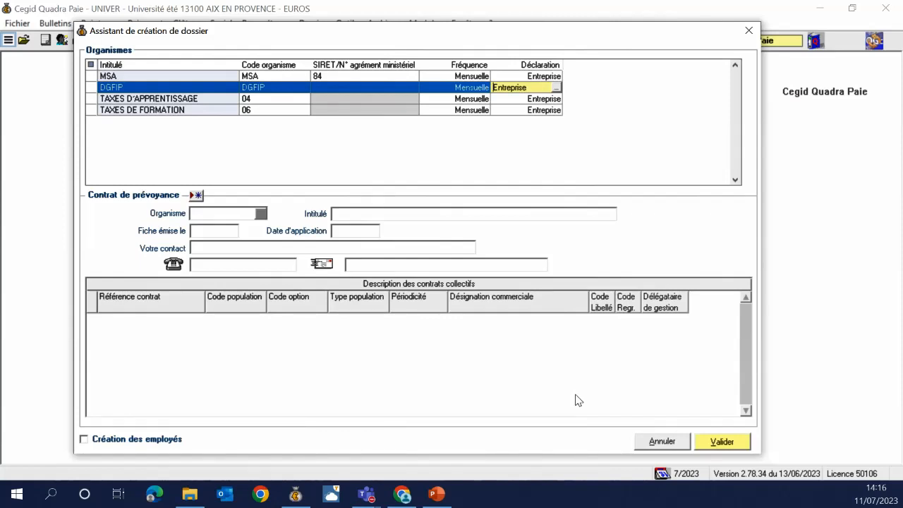
pyautogui.press('Tab')
pyautogui.press('Up')
pyautogui.press('Tab')
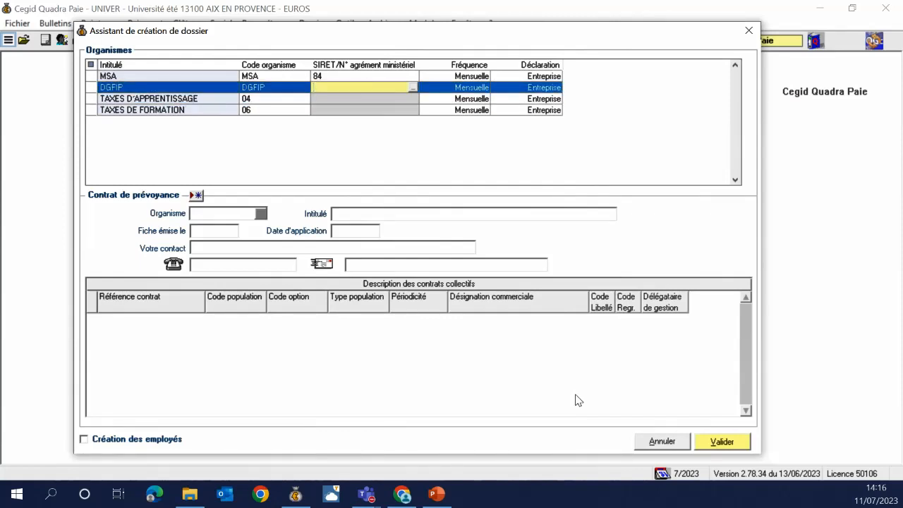
pyautogui.press('Tab')
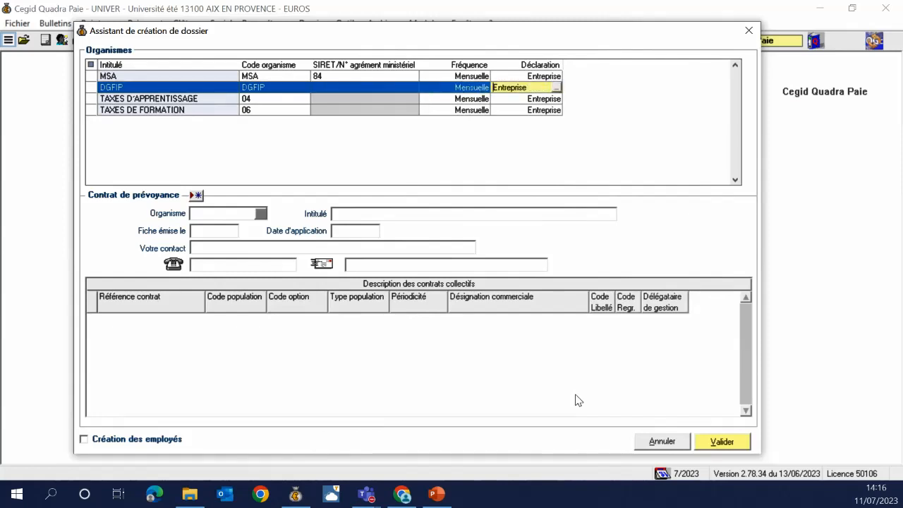
pyautogui.press('Return')
pyautogui.press('Down')
pyautogui.press('Down')
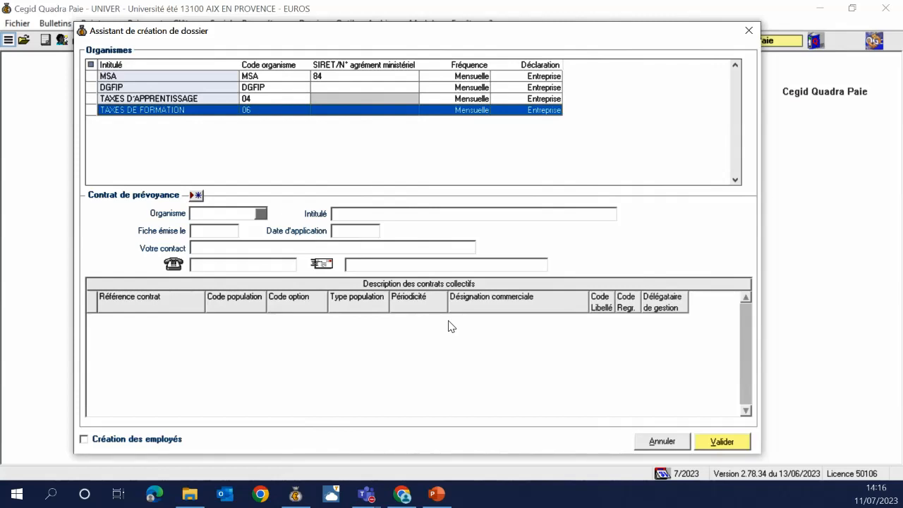
pyautogui.click(735, 442)
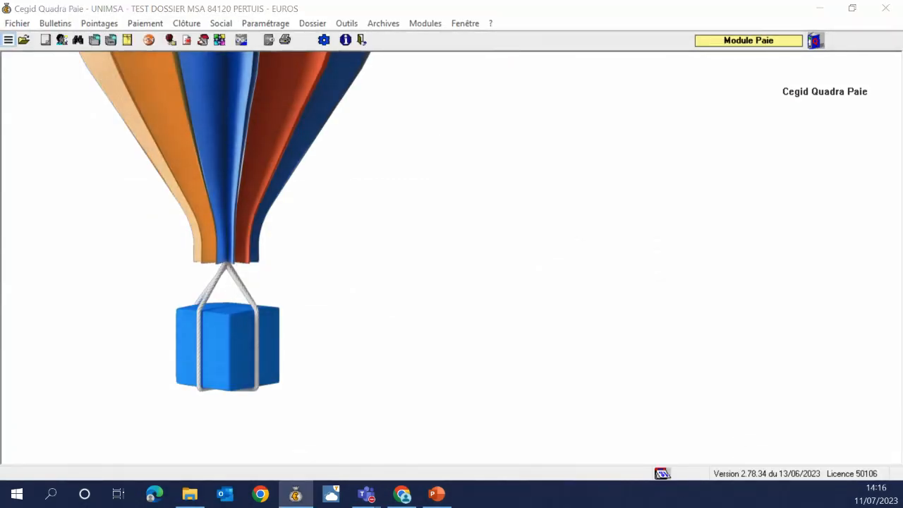
# Review the generic organisms list and the dossier's own organisms under Paramétrage > Organismes
pyautogui.hotkey('alt', 'Tab')
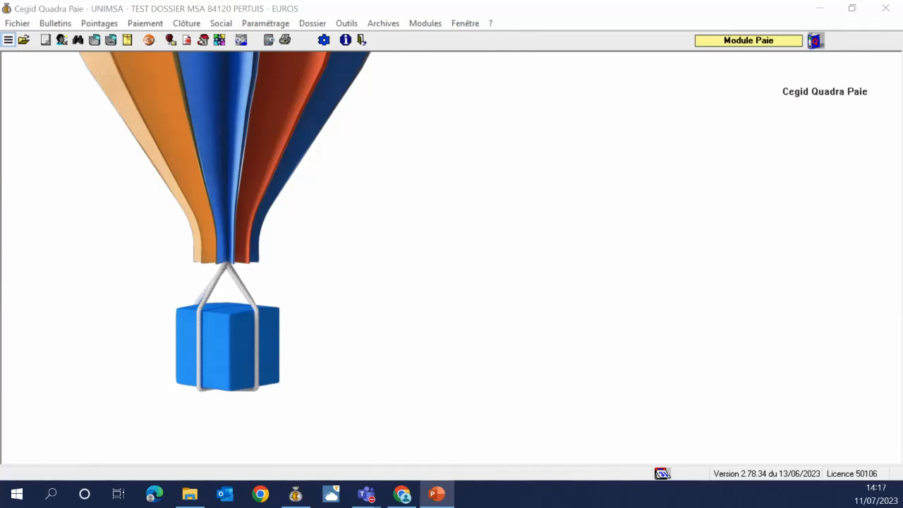
pyautogui.click(544, 218)
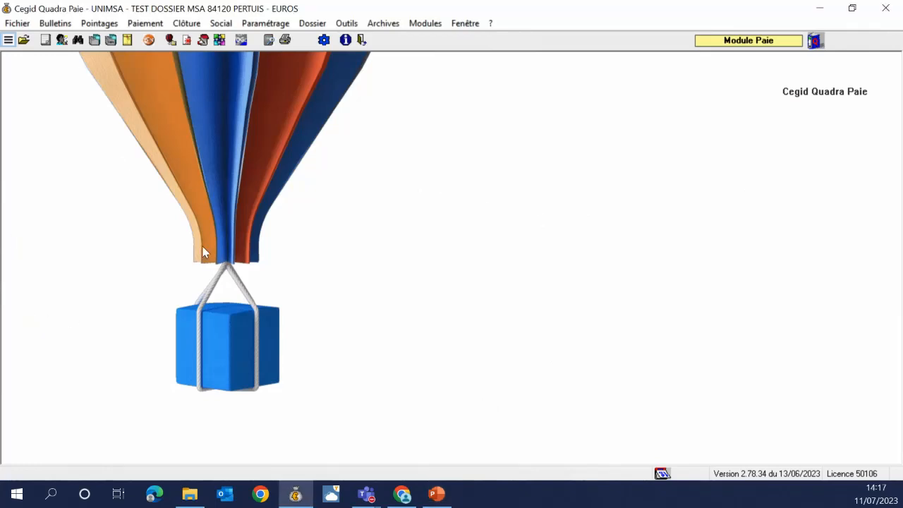
pyautogui.click(265, 23)
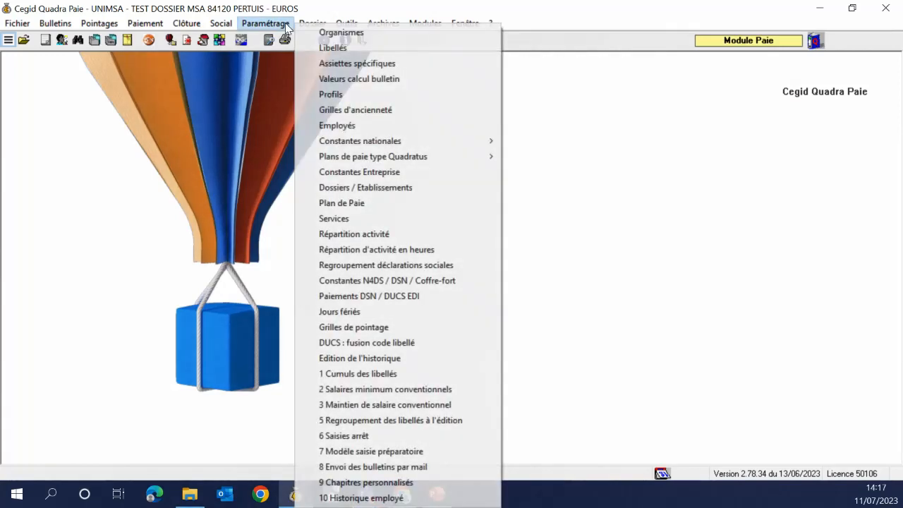
pyautogui.click(311, 35)
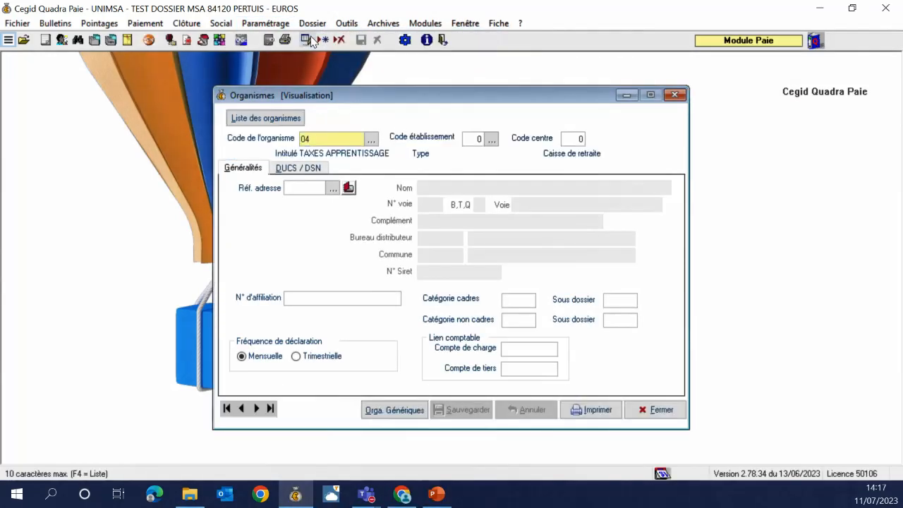
pyautogui.click(371, 140)
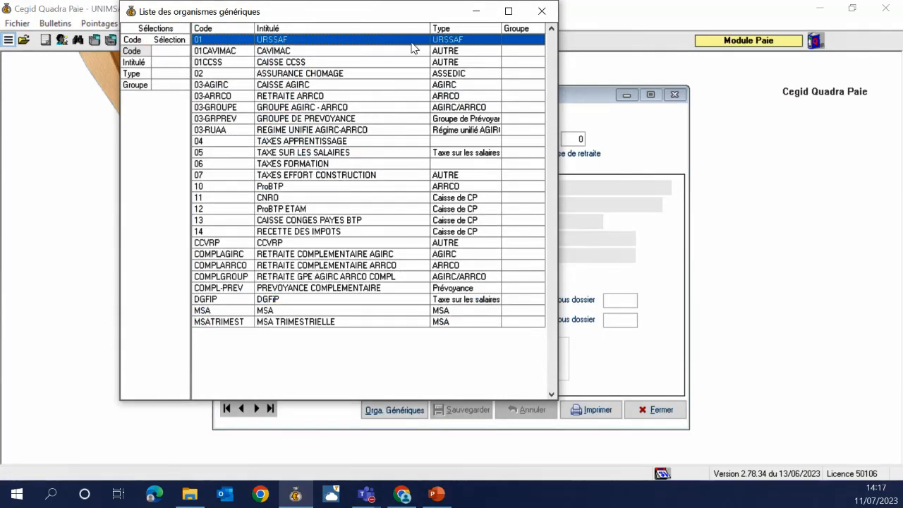
pyautogui.click(538, 11)
pyautogui.click(255, 121)
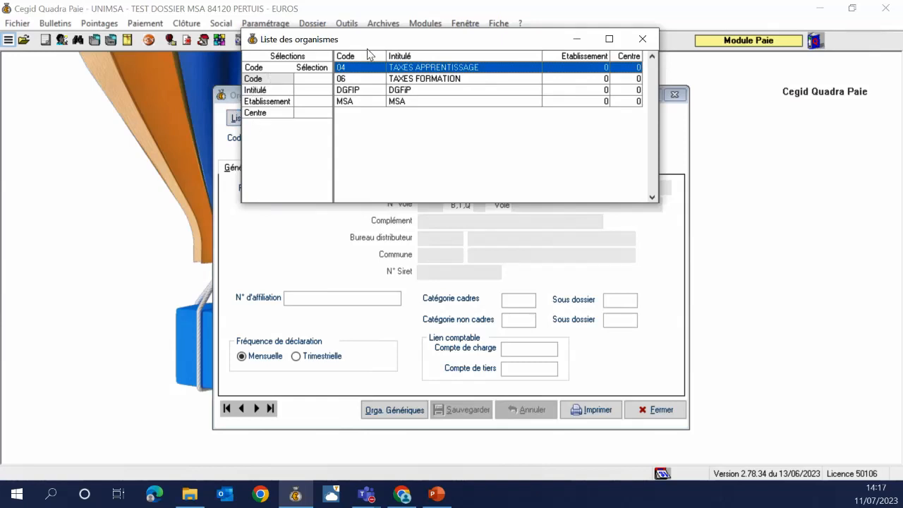
pyautogui.click(653, 36)
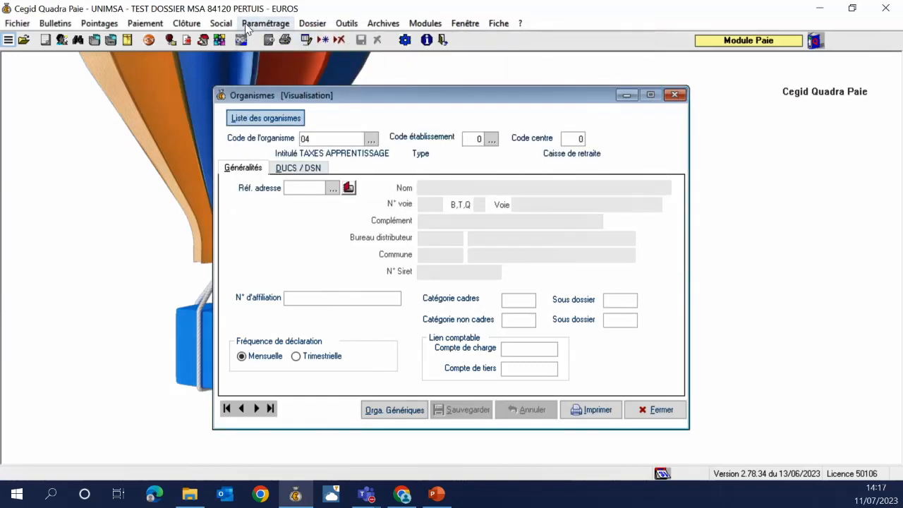
# Review the DSN / DUCS EDI payment modes under Paramétrage
pyautogui.click(265, 23)
pyautogui.click(344, 297)
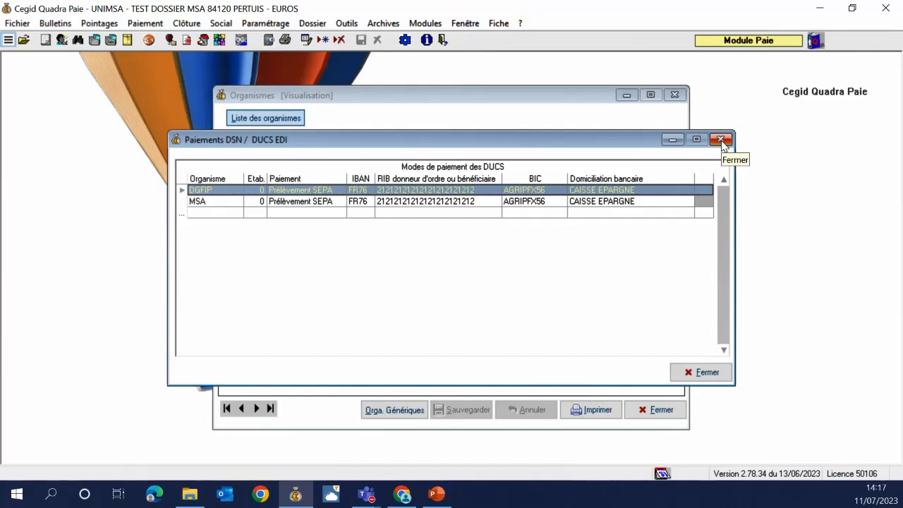
pyautogui.click(720, 140)
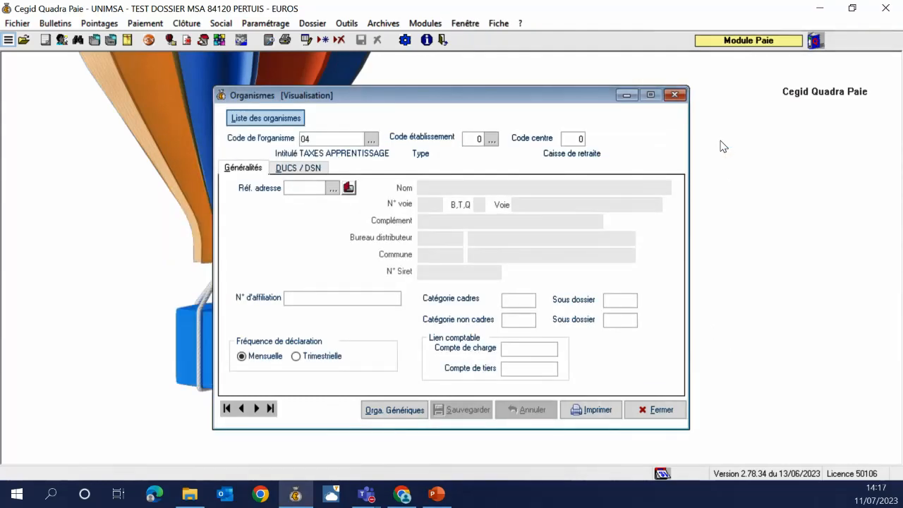
pyautogui.click(261, 23)
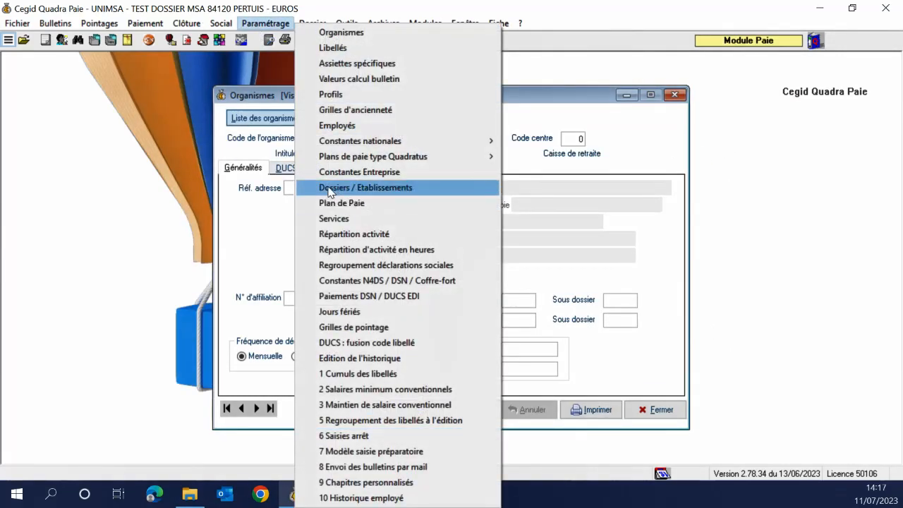
pyautogui.click(330, 189)
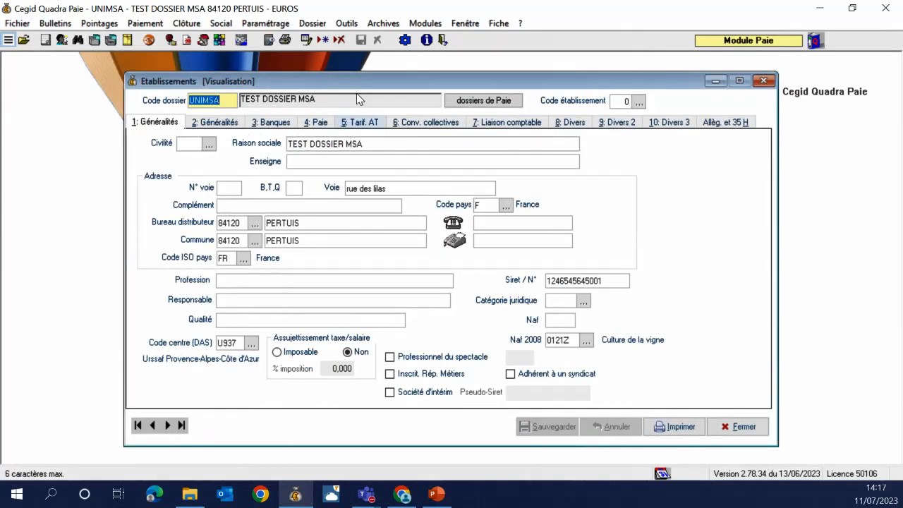
pyautogui.click(275, 124)
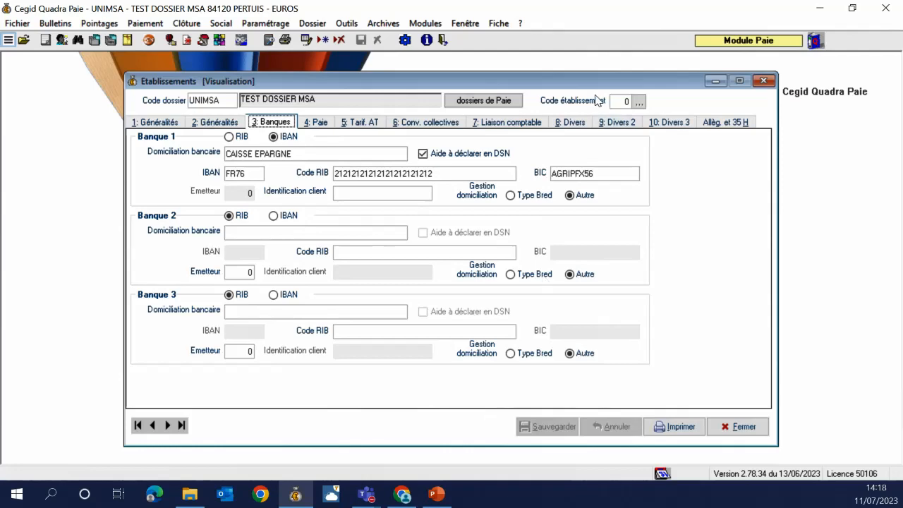
pyautogui.click(763, 80)
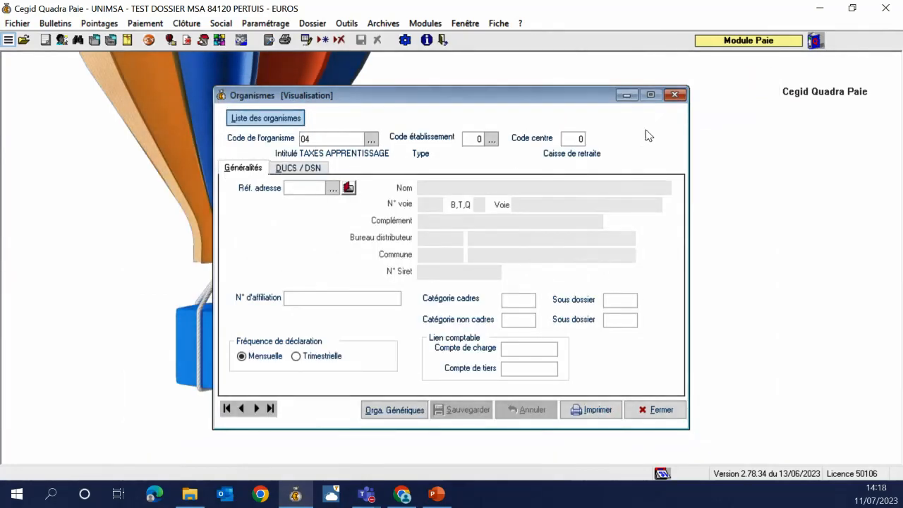
# Close Organismes, start creating employee 1 in Paramétrage > Employés, and accept the pay-plan assistant
pyautogui.click(672, 96)
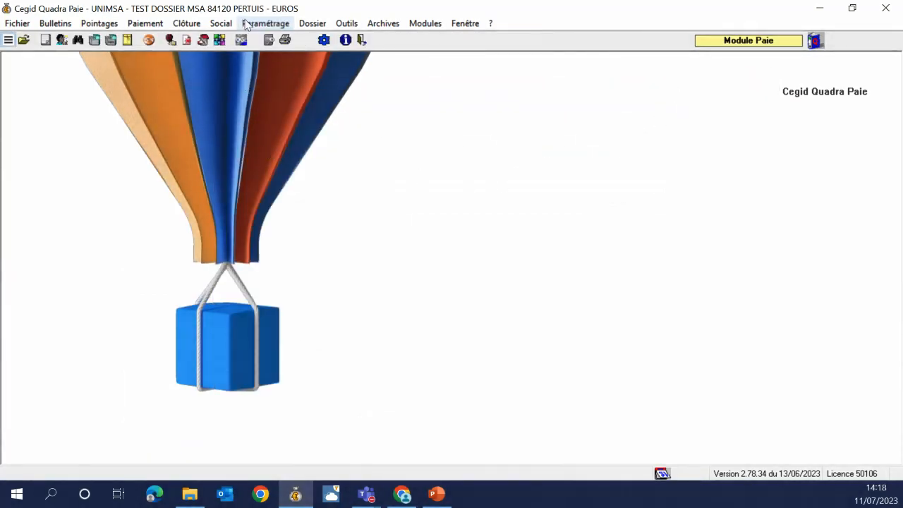
pyautogui.click(244, 24)
pyautogui.click(318, 126)
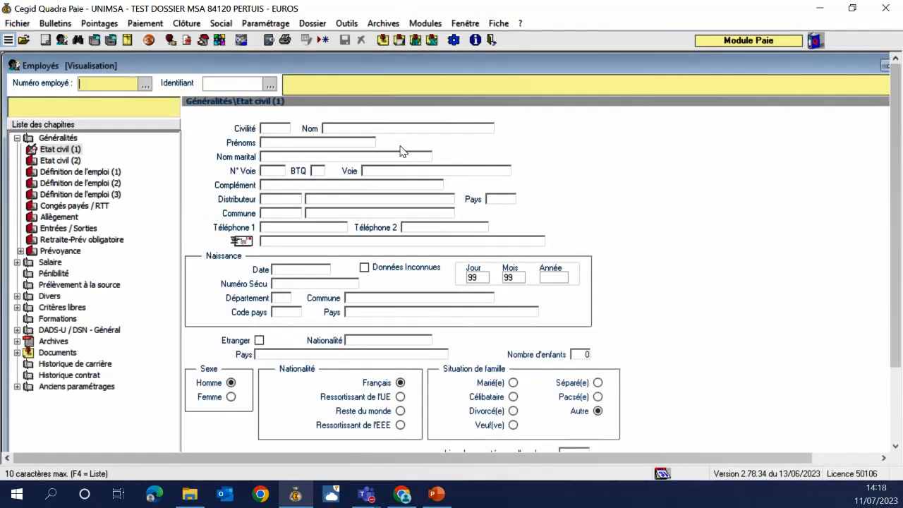
pyautogui.press('Return')
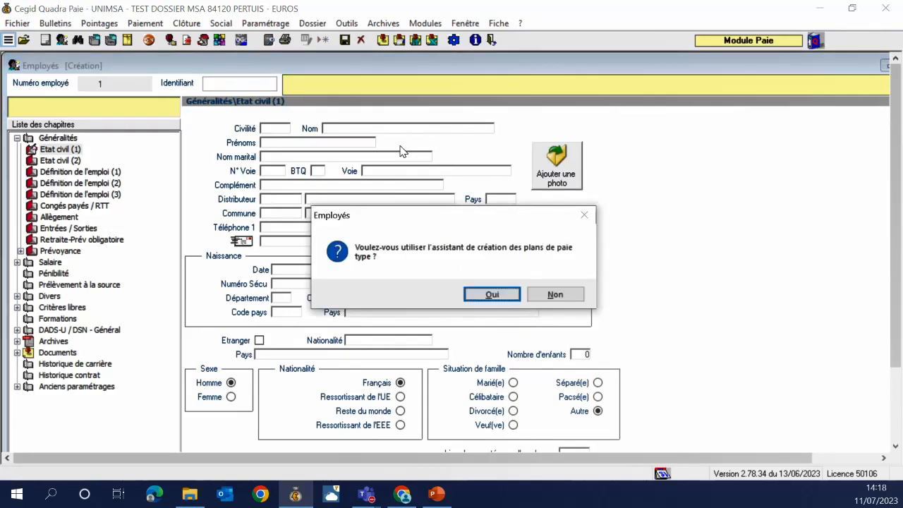
pyautogui.press('Return')
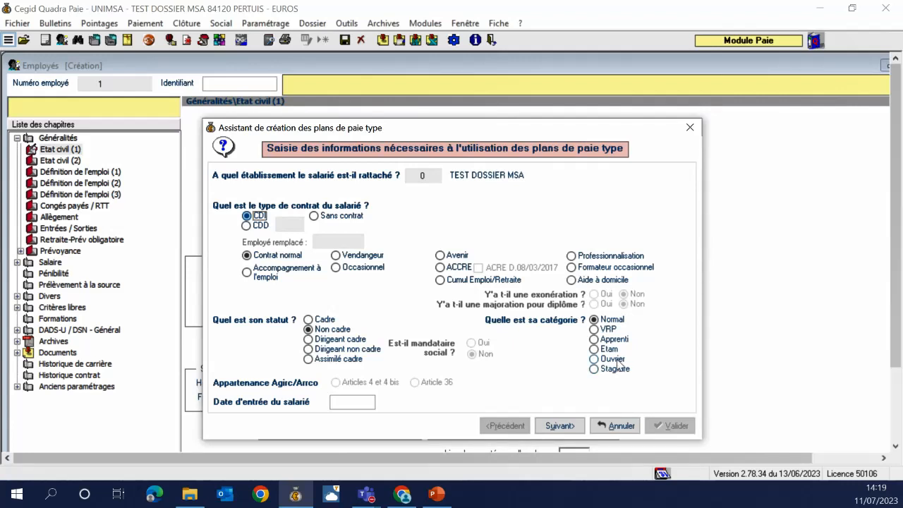
# Set the employee entry date to 01/07/2023 and validate the pay-plan assistant
pyautogui.click(373, 396)
pyautogui.write('01')
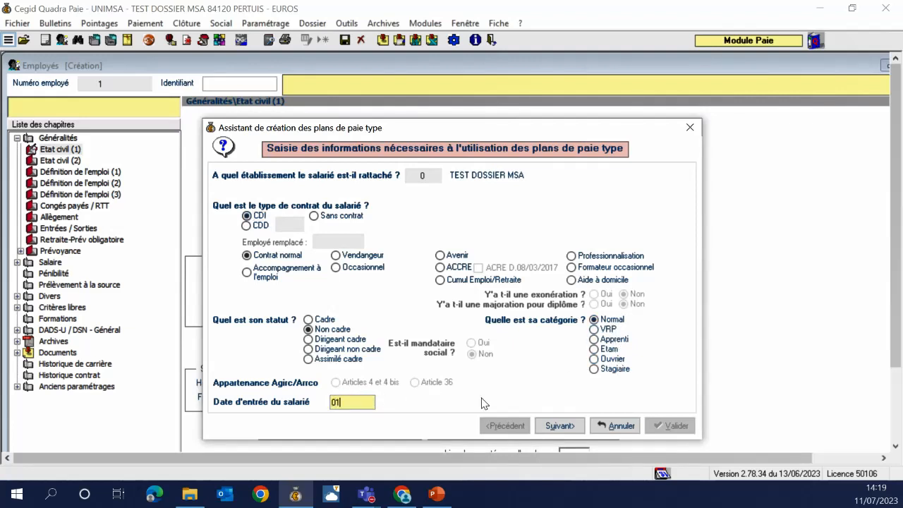
pyautogui.write('/07/2023')
pyautogui.press('Tab')
pyautogui.click(546, 429)
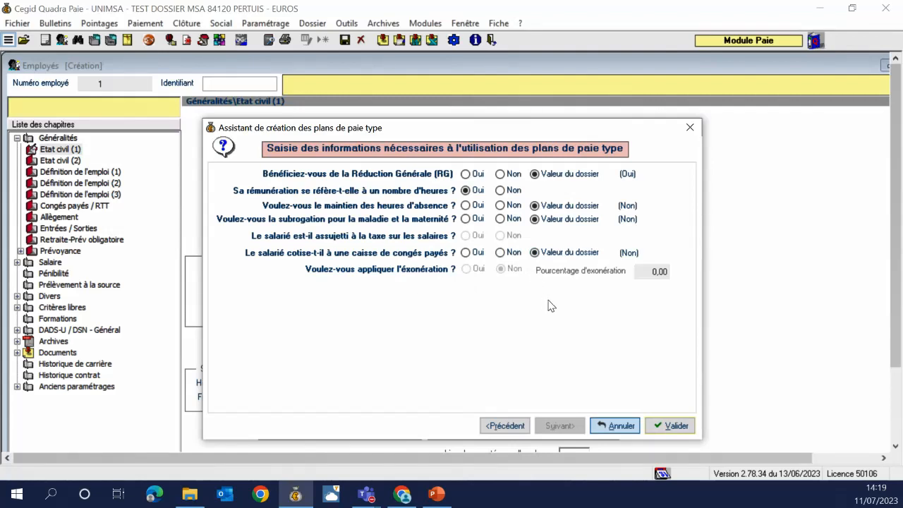
pyautogui.click(673, 426)
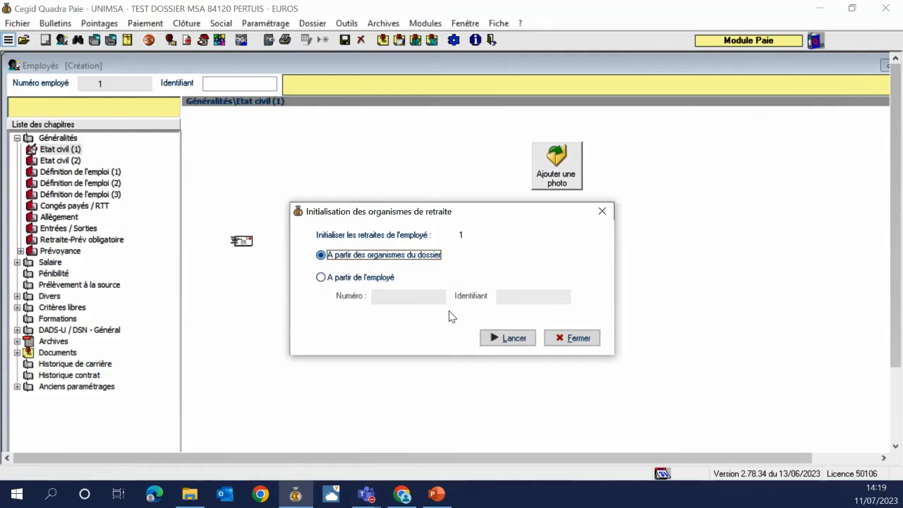
# Initialise retirement organisms, set identifier TEST, and enter civility M with the employee's surname and first name
pyautogui.click(523, 341)
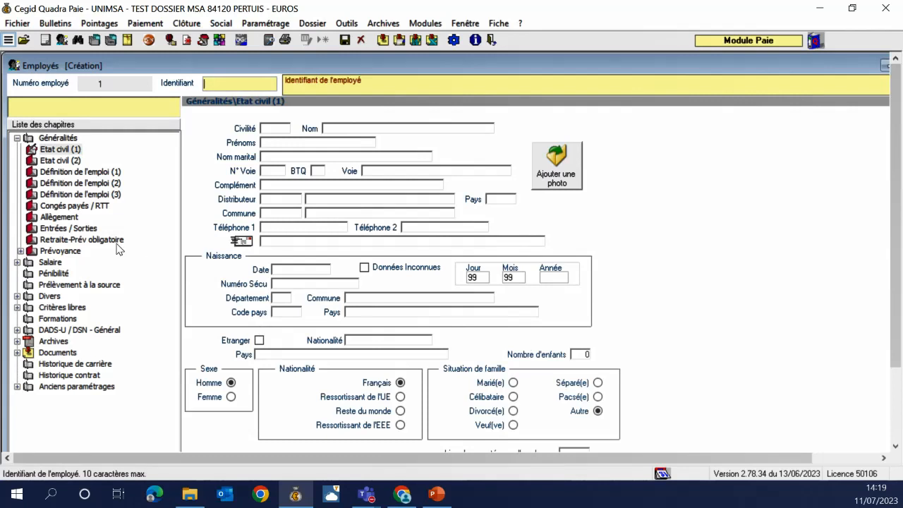
pyautogui.write('TEST')
pyautogui.press('Tab')
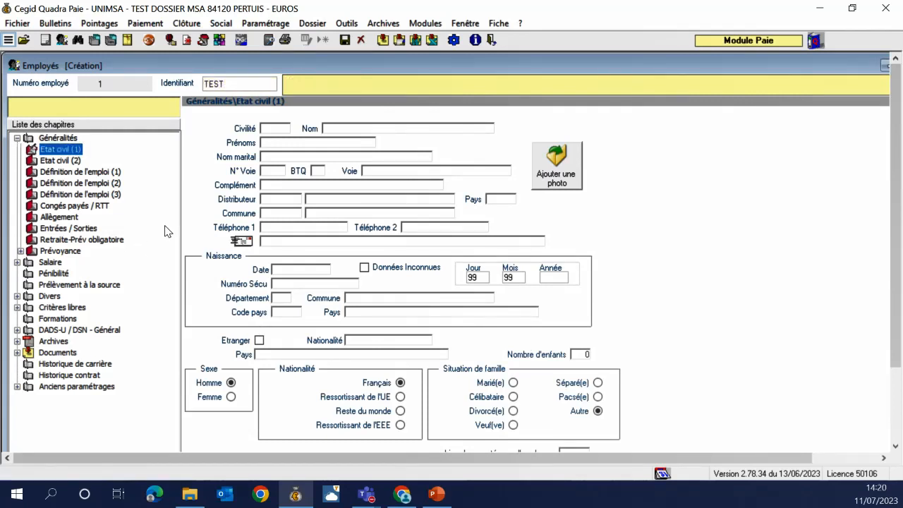
pyautogui.click(286, 129)
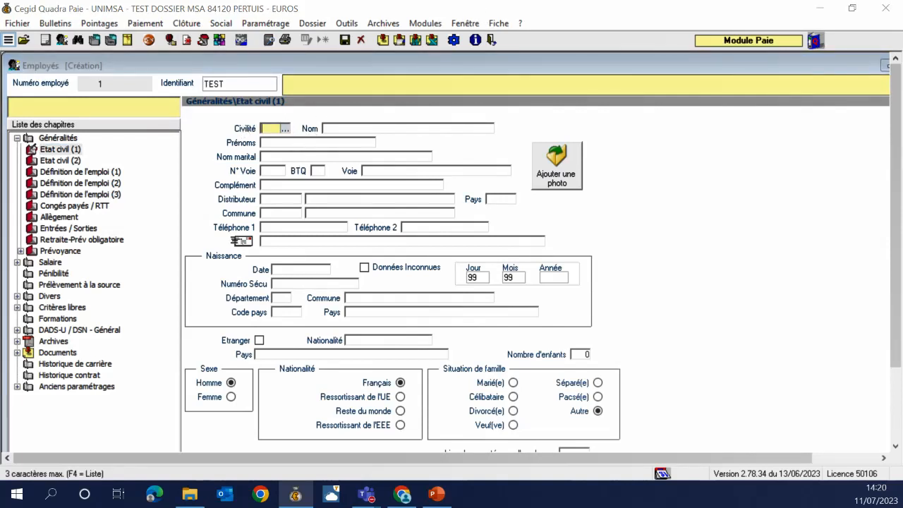
pyautogui.write('M')
pyautogui.press('Tab')
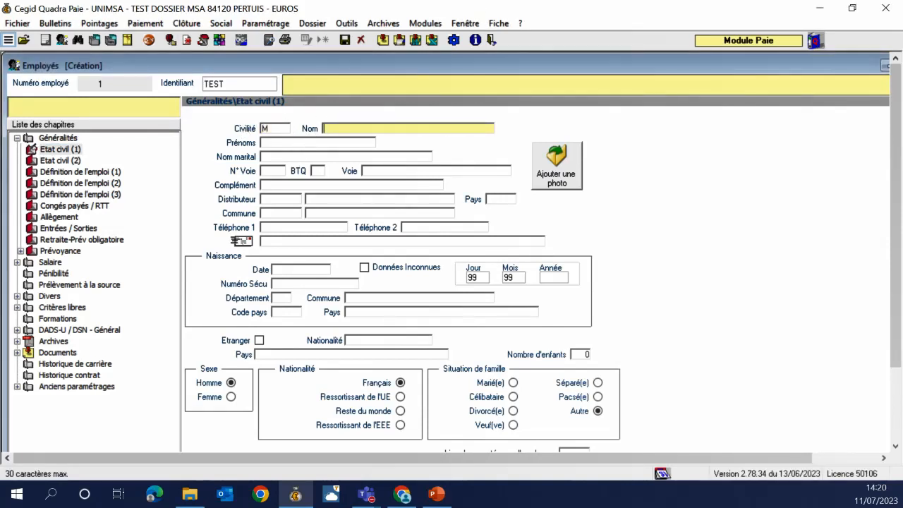
pyautogui.write('BROCOLIS')
pyautogui.press('Tab')
pyautogui.write('SERGE')
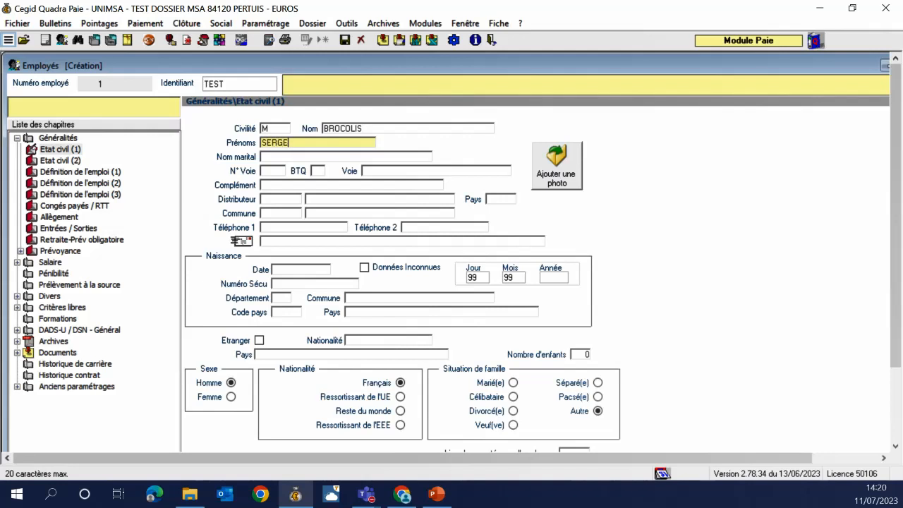
pyautogui.press('Tab')
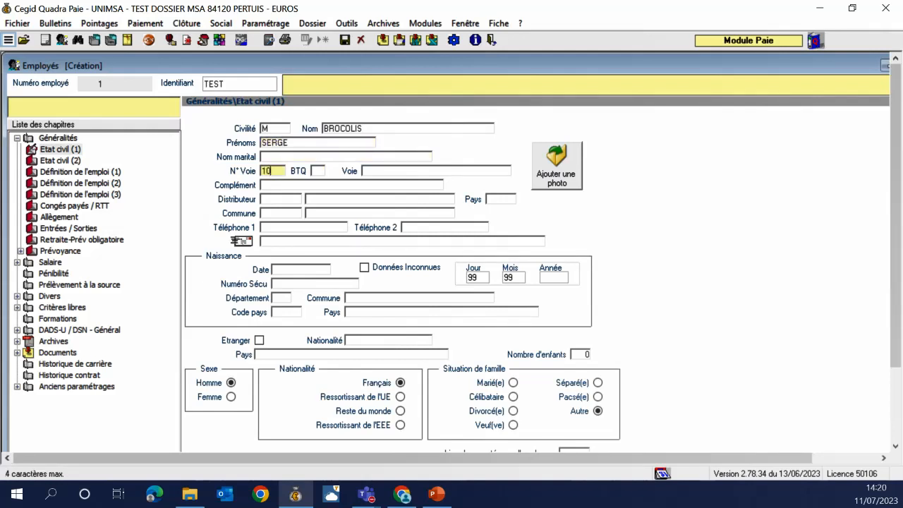
# Enter the employee's street address and postcode, with country code FR
pyautogui.press('Tab')
pyautogui.press('Tab')
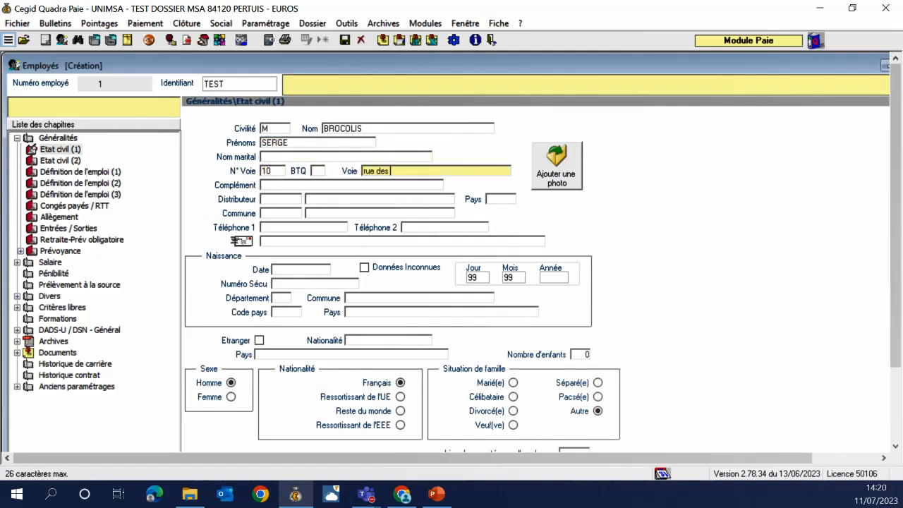
pyautogui.press('Tab')
pyautogui.press('Tab')
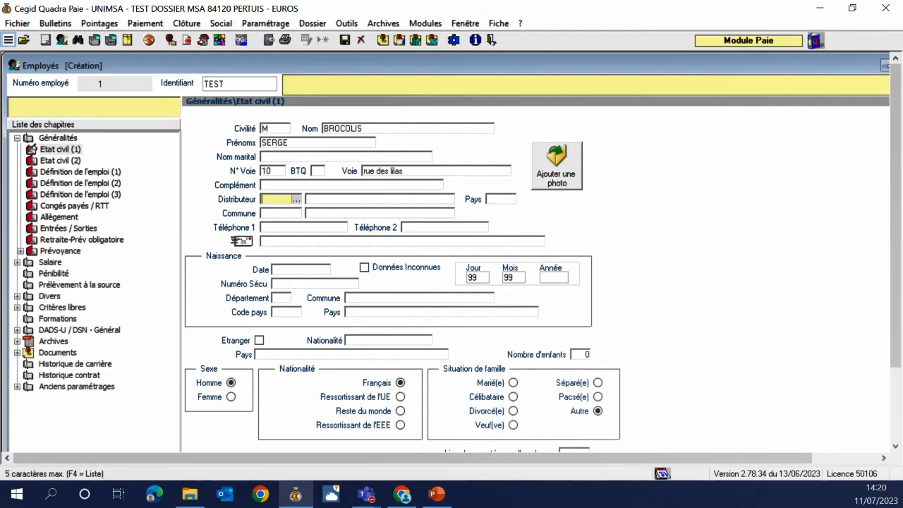
pyautogui.press('Tab')
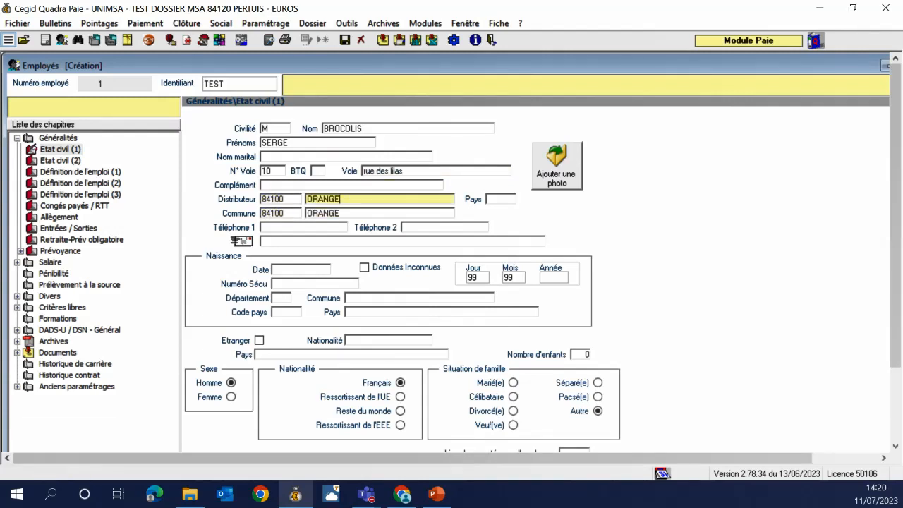
pyautogui.press('Tab')
pyautogui.write('FR')
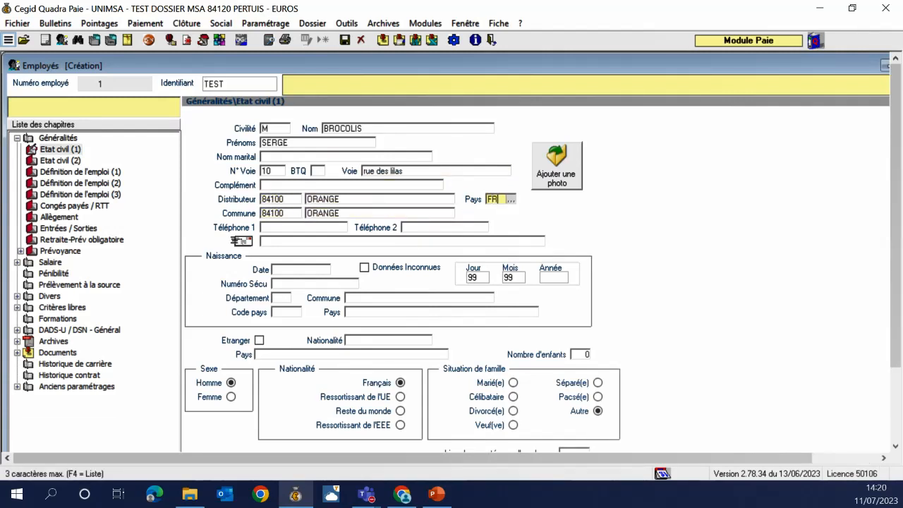
pyautogui.press('Tab')
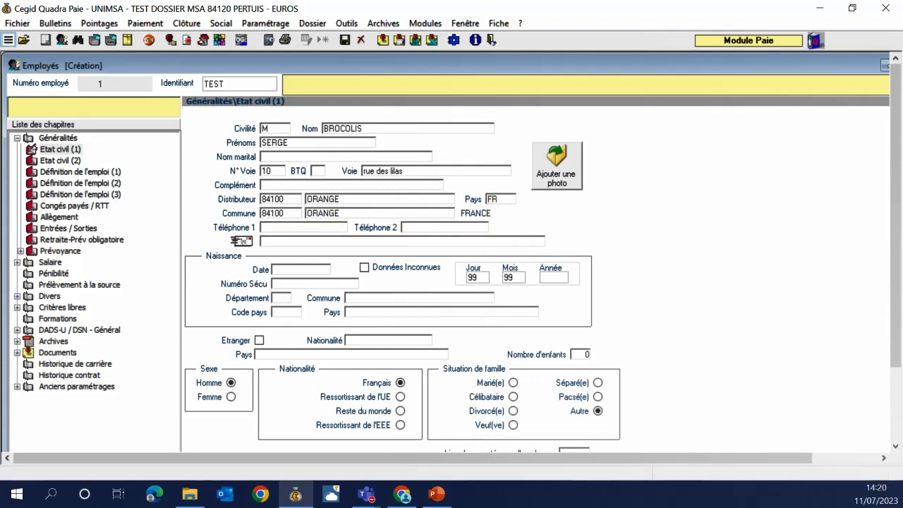
pyautogui.click(301, 270)
pyautogui.write('1')
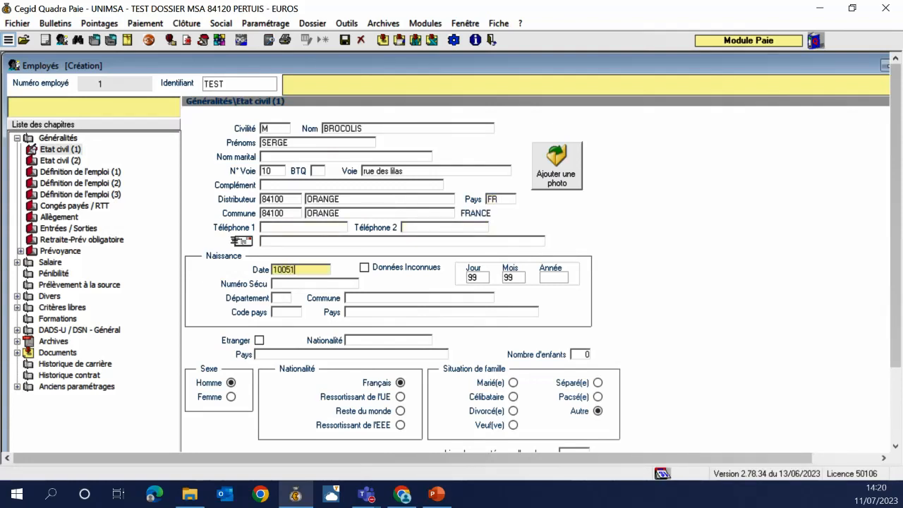
pyautogui.write('0/05/1977')
pyautogui.press('Tab')
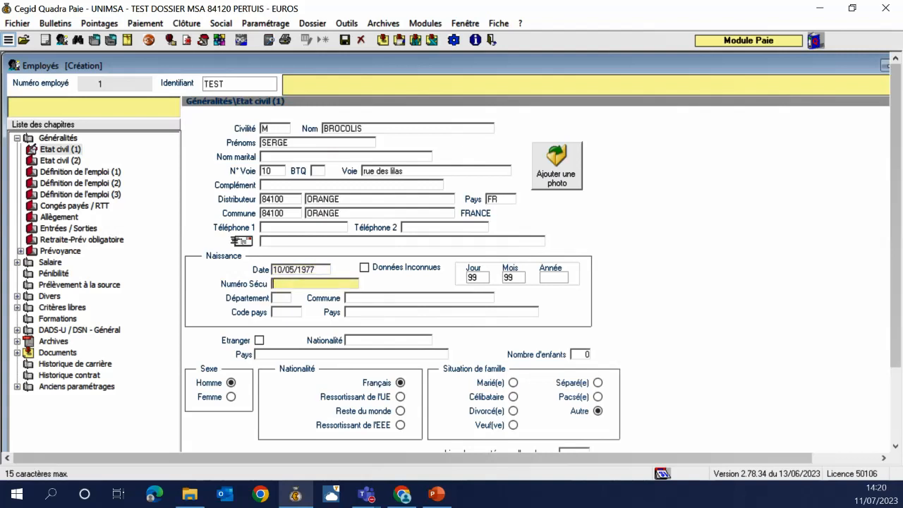
pyautogui.press('Tab')
pyautogui.press('Return')
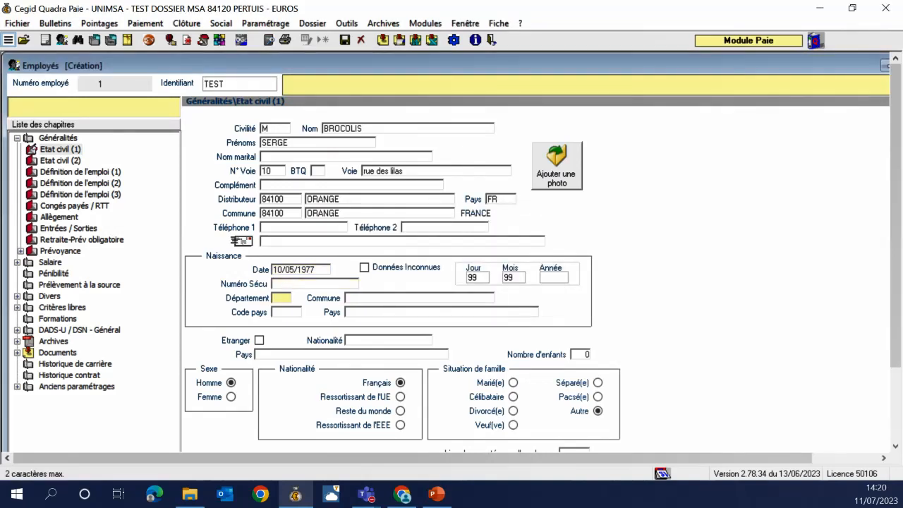
pyautogui.write('55')
pyautogui.press('Tab')
pyautogui.write('VALENCE')
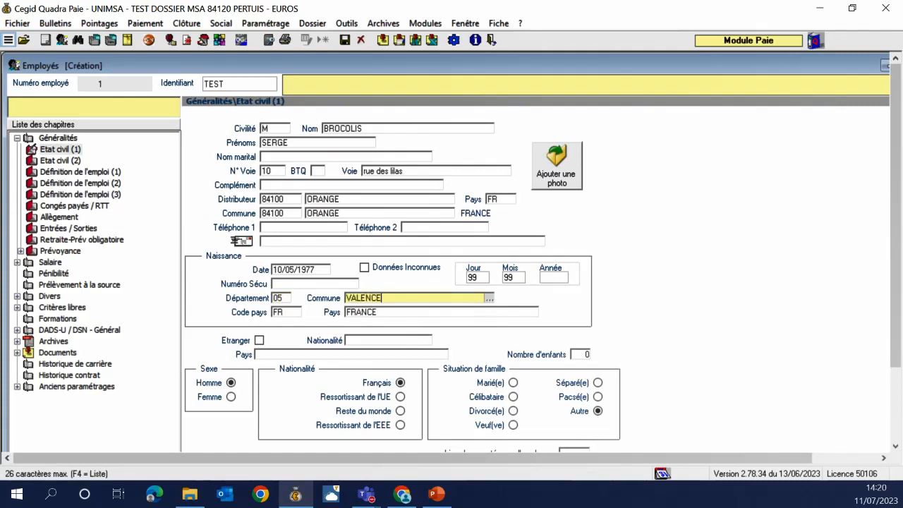
pyautogui.press('Tab')
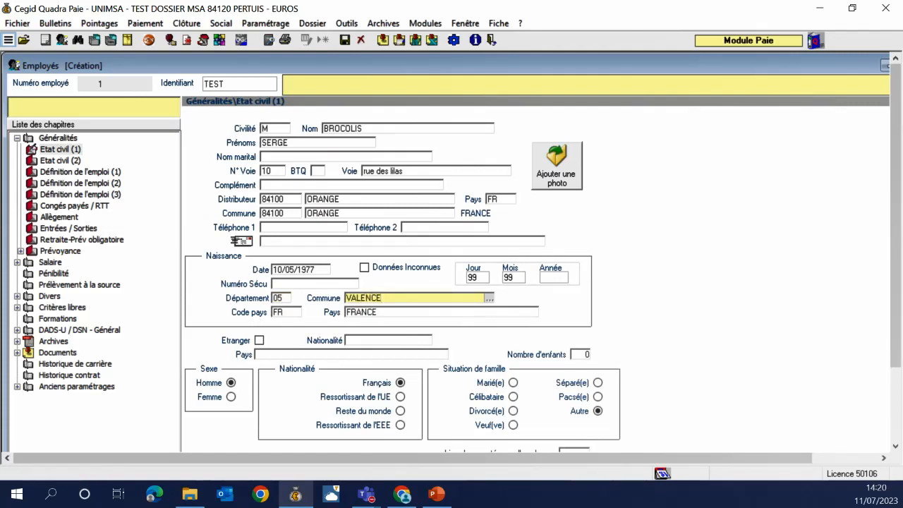
pyautogui.click(395, 295)
pyautogui.press('BackSpace')
pyautogui.press('BackSpace')
pyautogui.press('BackSpace')
pyautogui.press('BackSpace')
pyautogui.press('BackSpace')
pyautogui.press('BackSpace')
pyautogui.press('BackSpace')
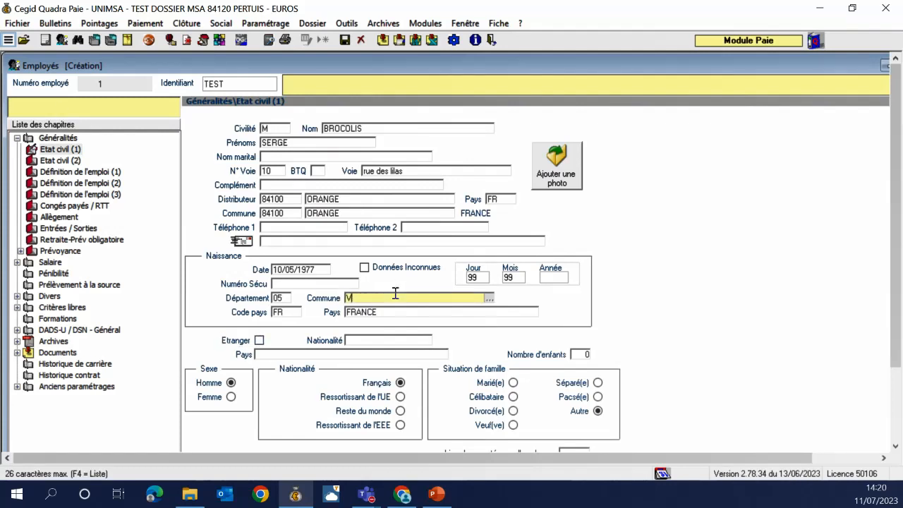
pyautogui.write('GAP')
pyautogui.press('Tab')
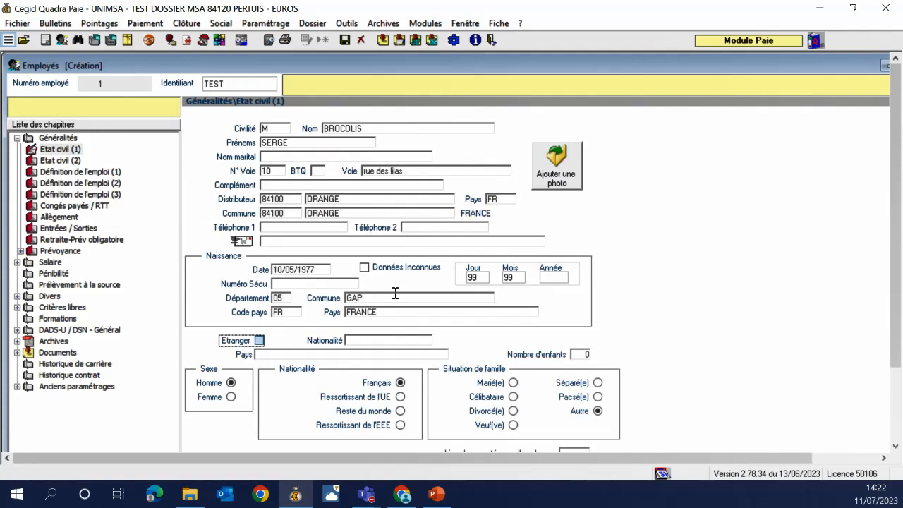
# Enter nationality FRANçaise and move to the Définition de l'emploi (1) chapter
pyautogui.click(362, 340)
pyautogui.write('FRAN')
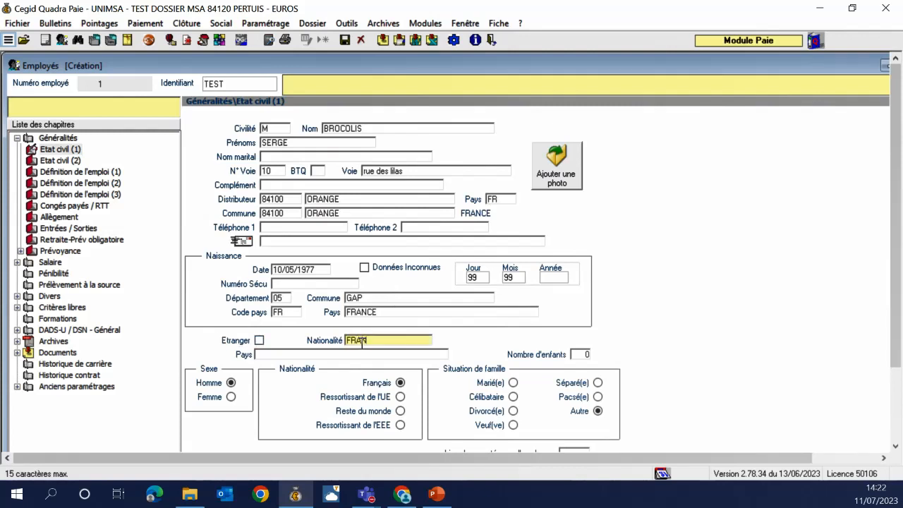
pyautogui.write('çaise')
pyautogui.press('Tab')
pyautogui.click(74, 172)
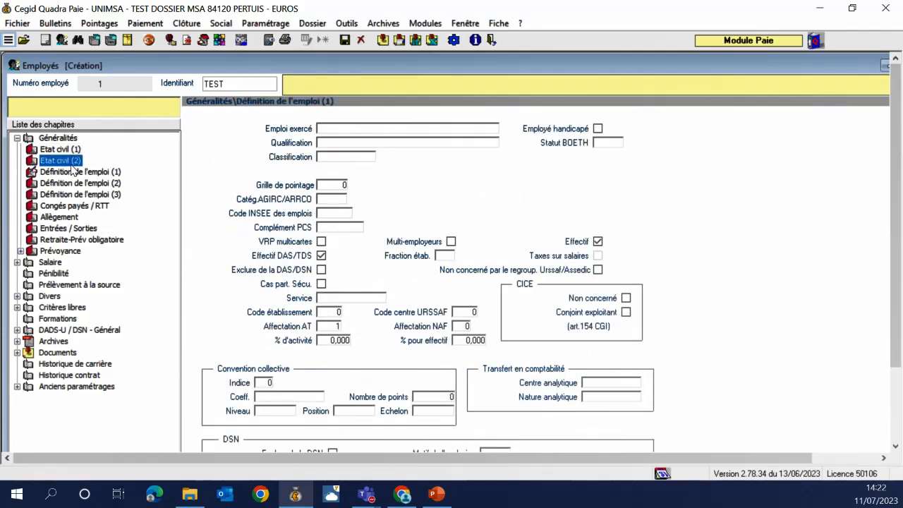
# Enter RECOLTANT as the job held, discarding the PRESIDENT entry typed first
pyautogui.click(73, 164)
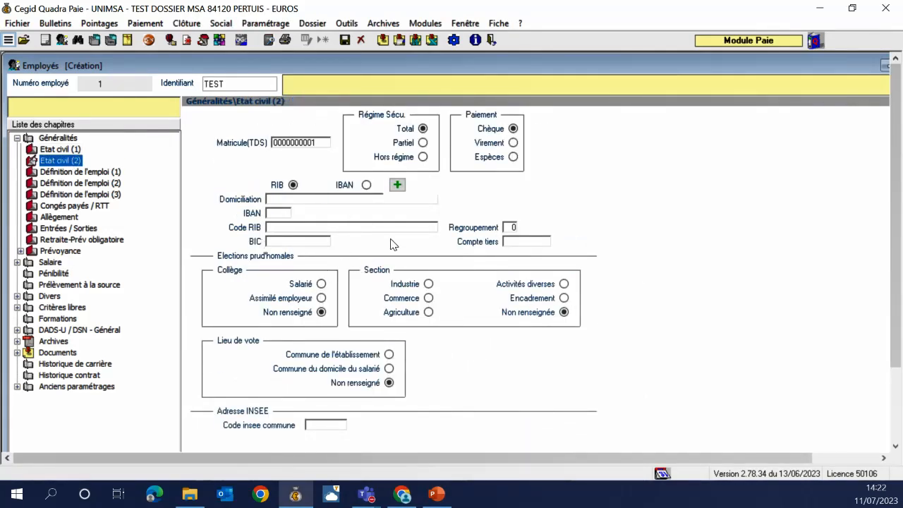
pyautogui.click(42, 173)
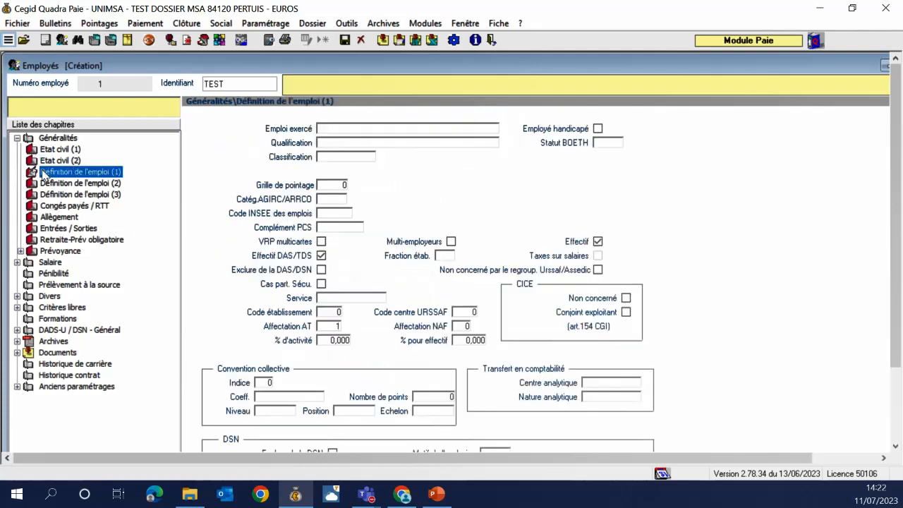
pyautogui.click(357, 129)
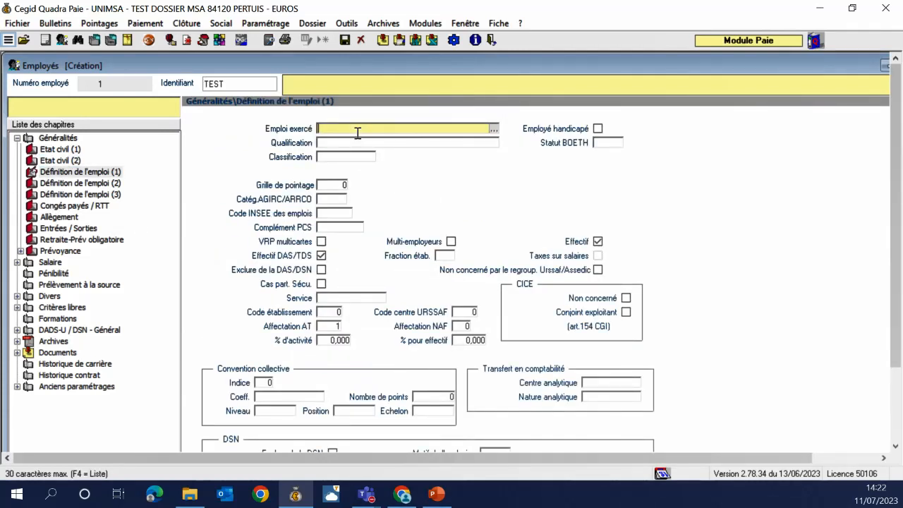
pyautogui.write('PRESIDENT')
pyautogui.press('Escape')
pyautogui.click(357, 131)
pyautogui.write('RECOLTANT')
pyautogui.press('Tab')
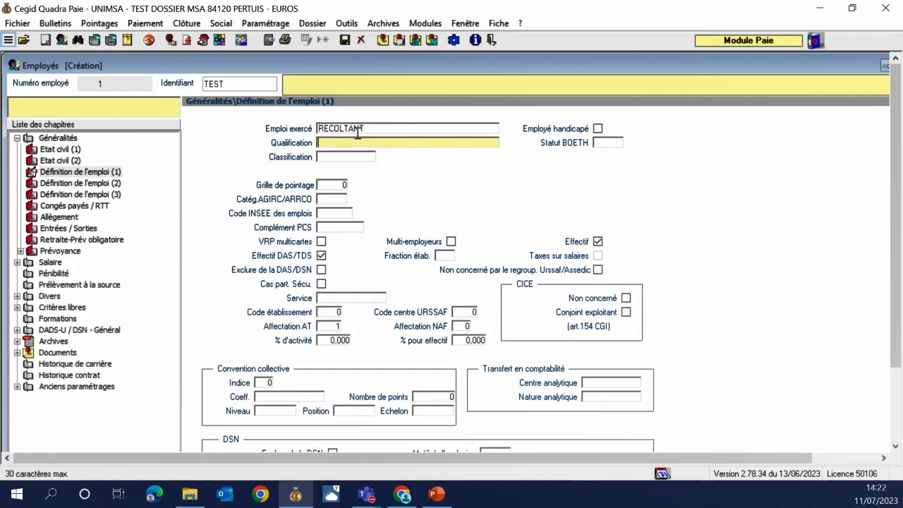
pyautogui.press('Tab')
pyautogui.press('Tab')
pyautogui.press('Tab')
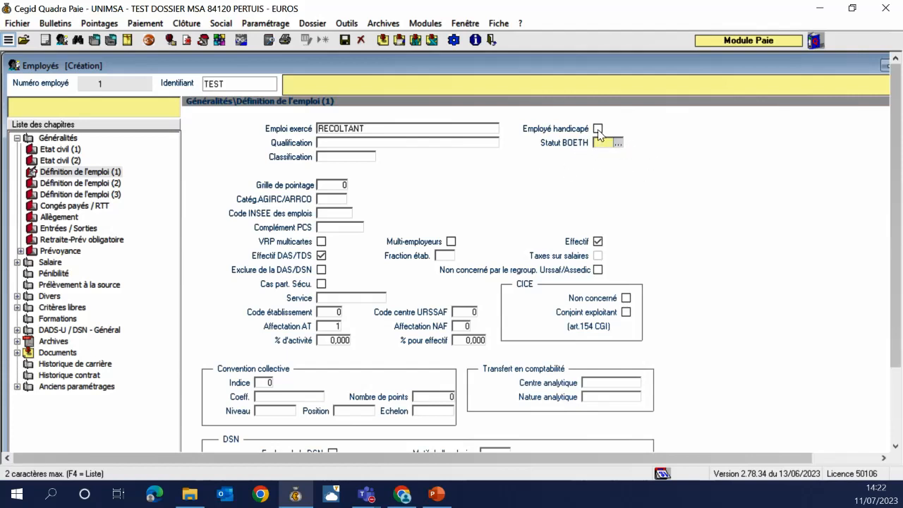
# Assign AGIRC/ARRCO category 330 NC agricoles to employee TEST, using the *agri filter
pyautogui.click(334, 199)
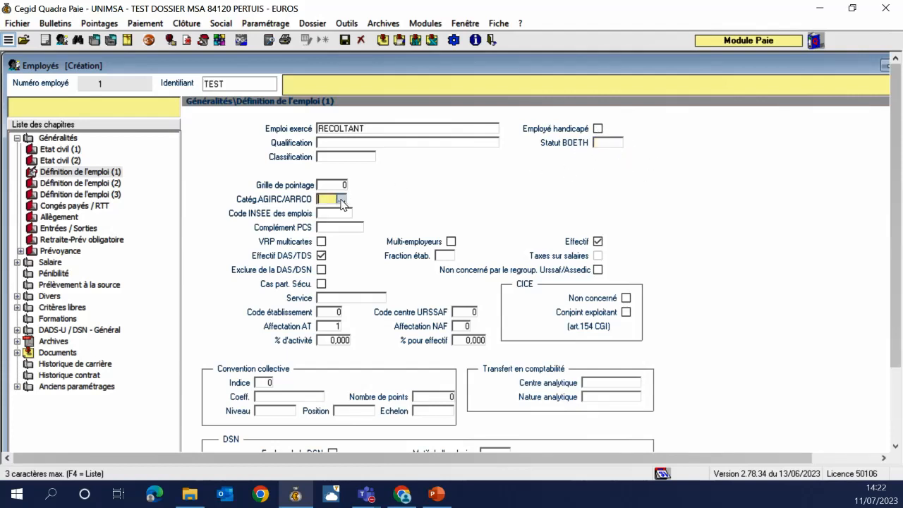
pyautogui.press('F4')
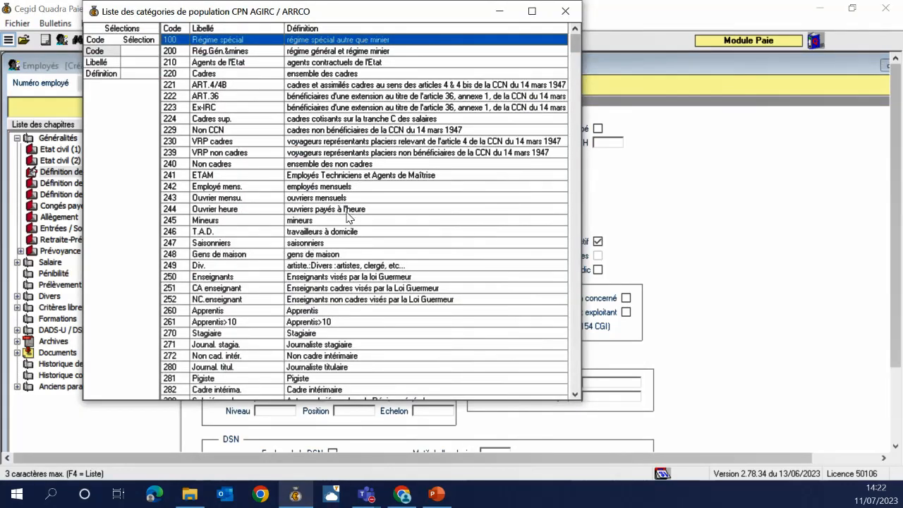
pyautogui.click(138, 75)
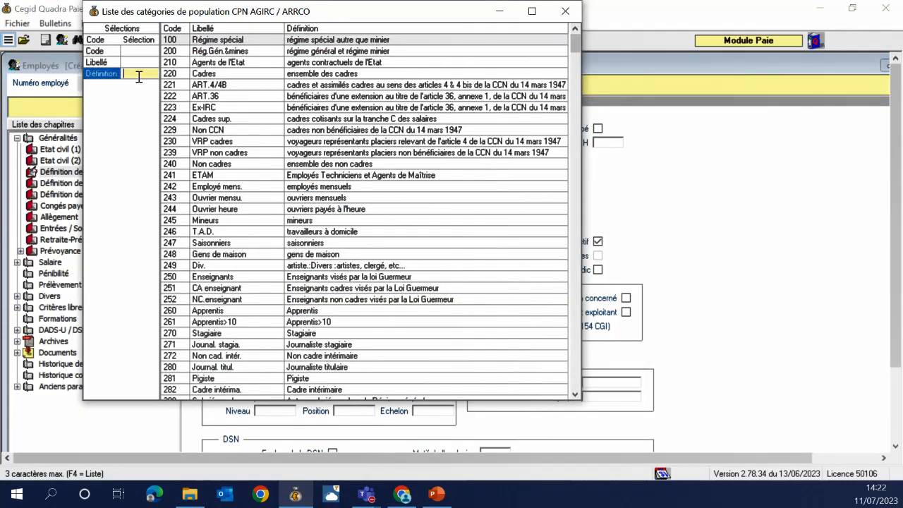
pyautogui.write('*agri')
pyautogui.press('Return')
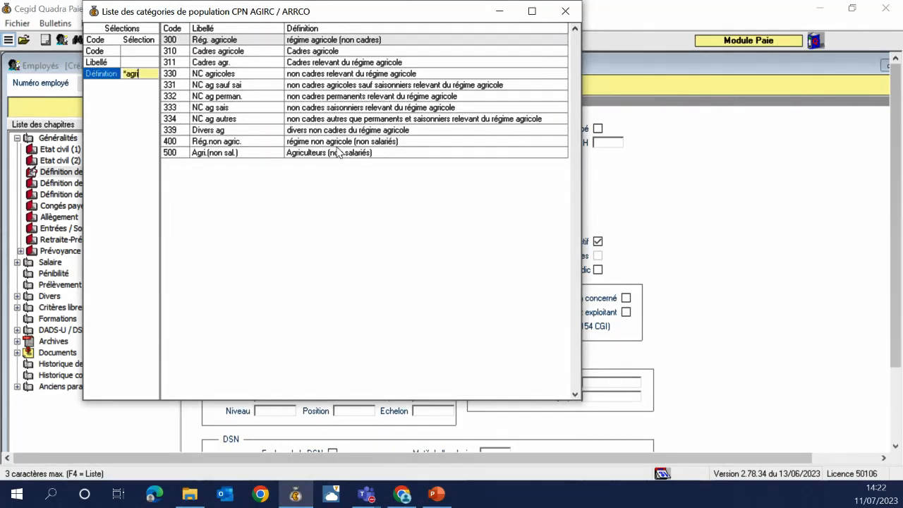
pyautogui.click(360, 77)
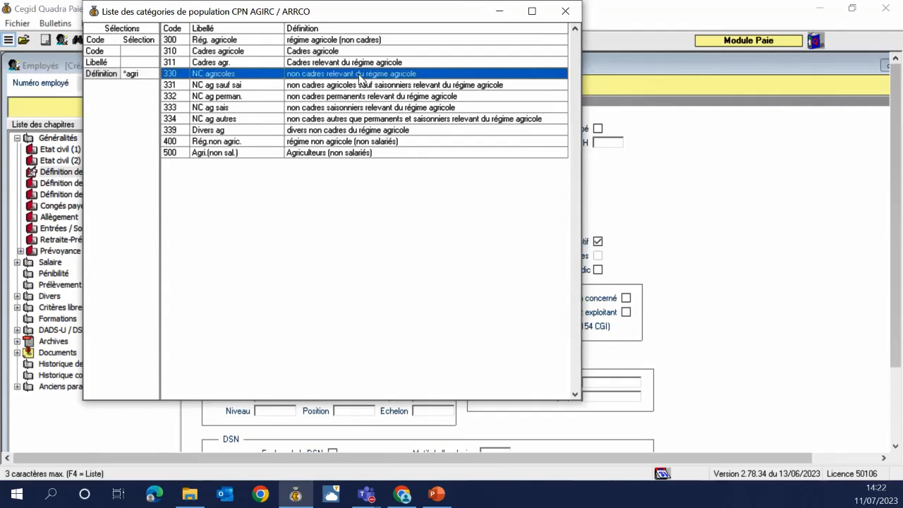
pyautogui.doubleClick(360, 78)
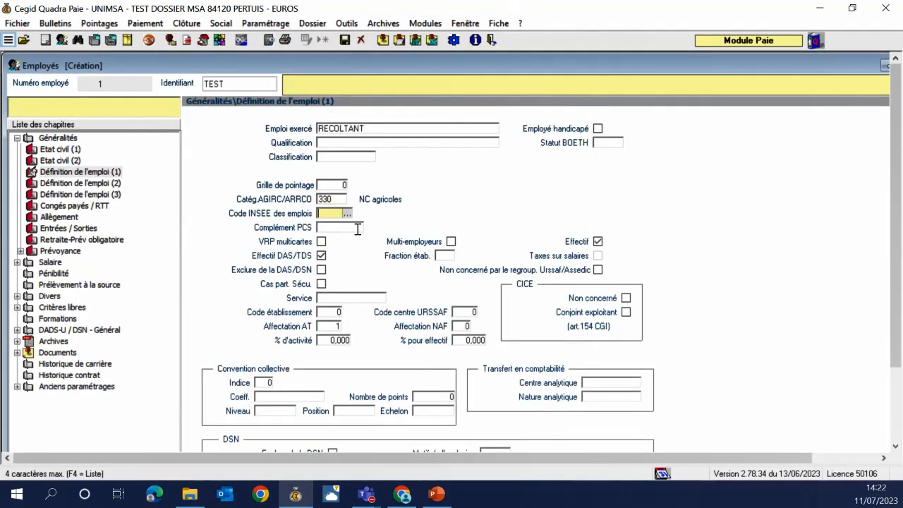
# Set INSEE code 691e, Ouvriers agricoles sans spécialisation particulière, leaving the PCS complement empty
pyautogui.click(347, 214)
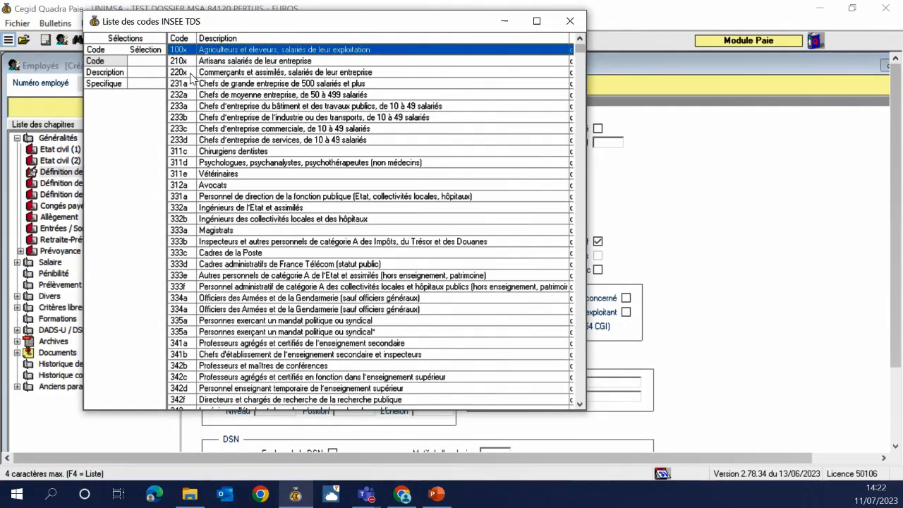
pyautogui.click(148, 72)
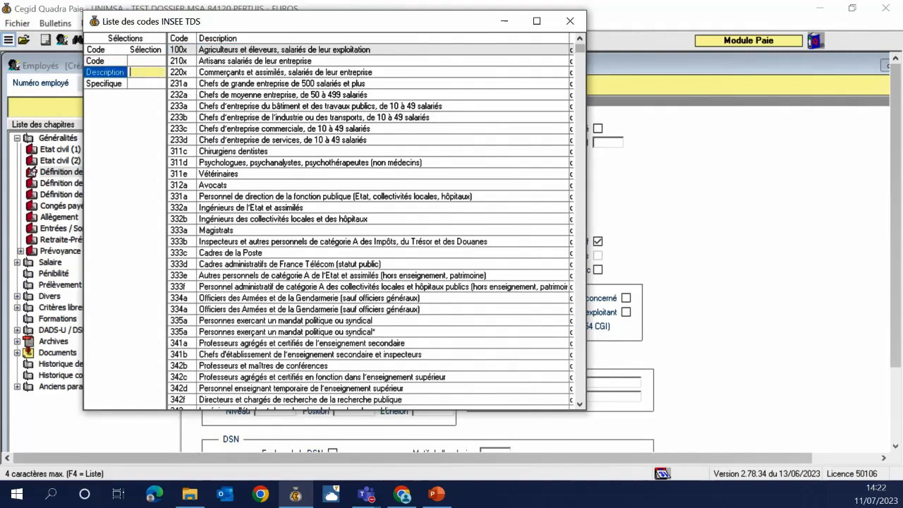
pyautogui.write('*')
pyautogui.write('ouvrier')
pyautogui.press('Return')
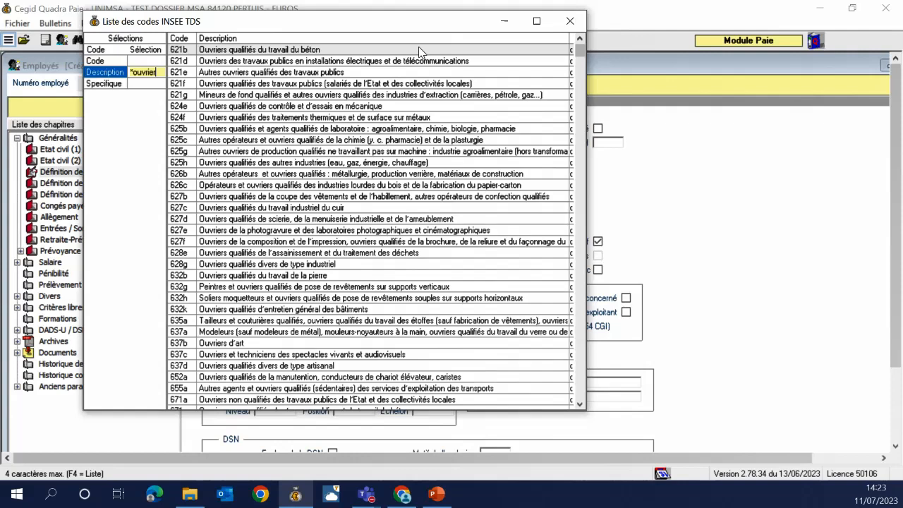
pyautogui.press('BackSpace')
pyautogui.press('BackSpace')
pyautogui.press('BackSpace')
pyautogui.press('BackSpace')
pyautogui.press('BackSpace')
pyautogui.press('BackSpace')
pyautogui.press('BackSpace')
pyautogui.write('agricole')
pyautogui.press('Return')
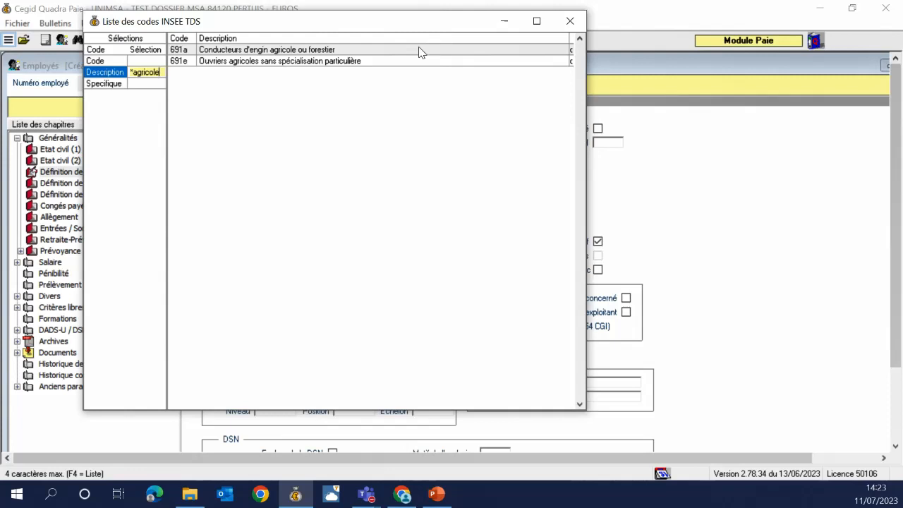
pyautogui.doubleClick(343, 62)
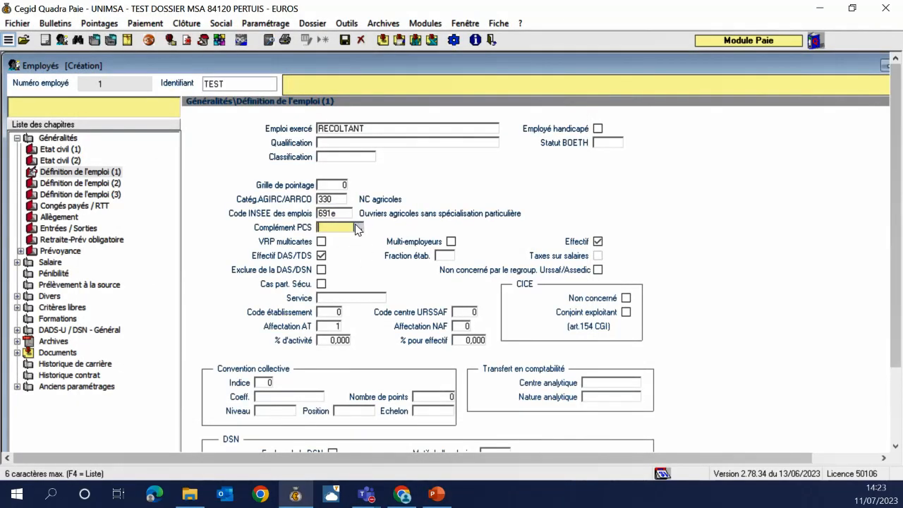
pyautogui.click(355, 224)
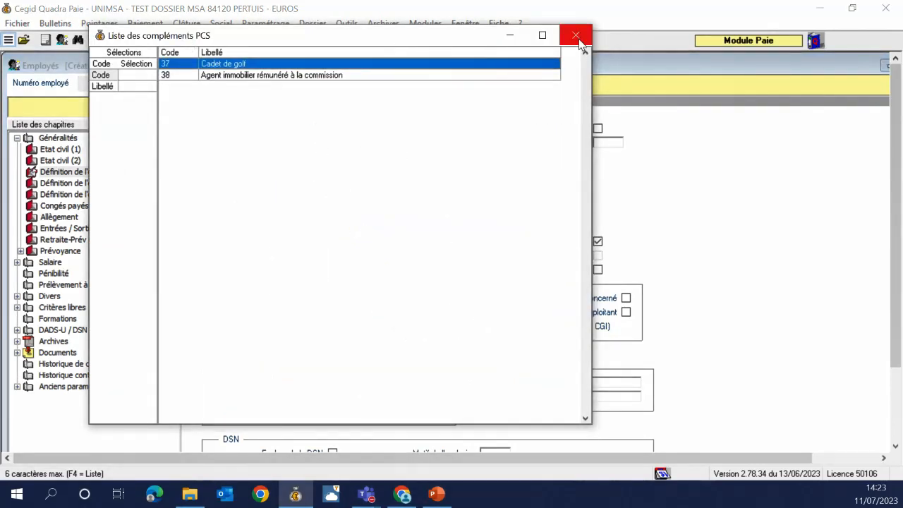
pyautogui.click(575, 35)
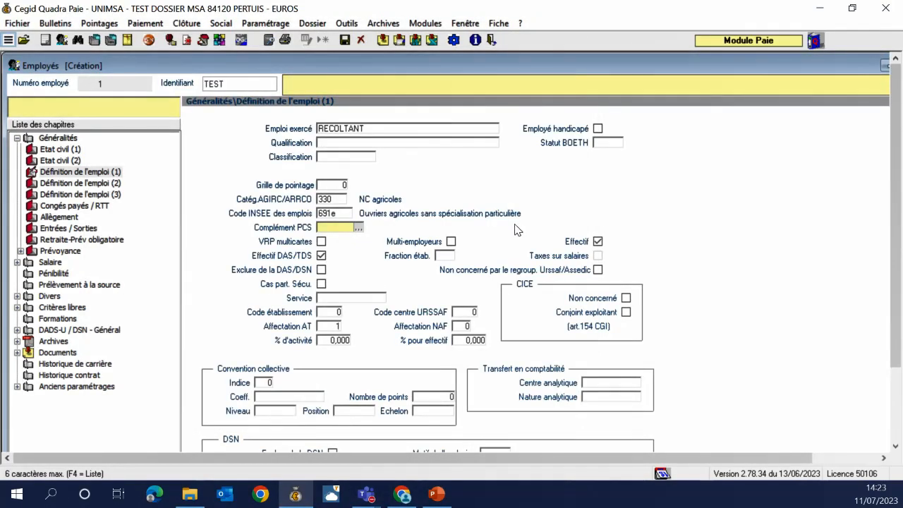
pyautogui.click(328, 326)
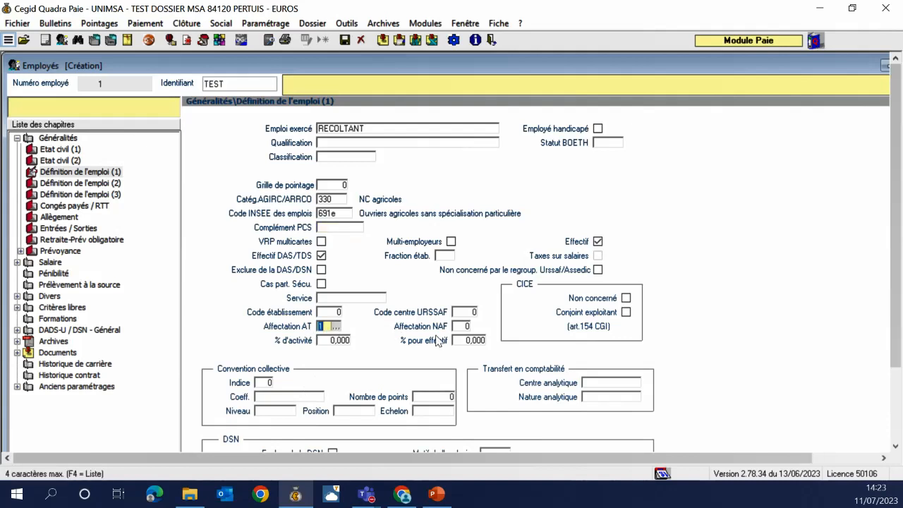
pyautogui.click(335, 327)
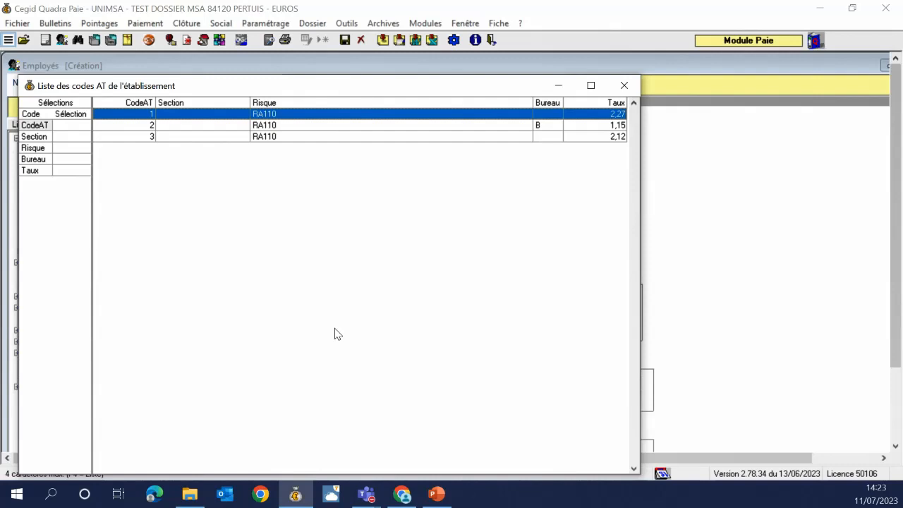
pyautogui.click(268, 128)
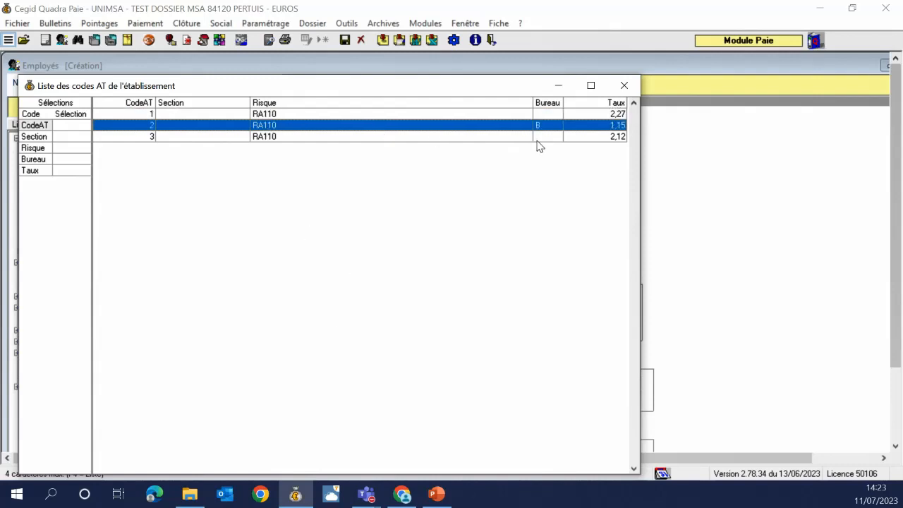
pyautogui.click(394, 139)
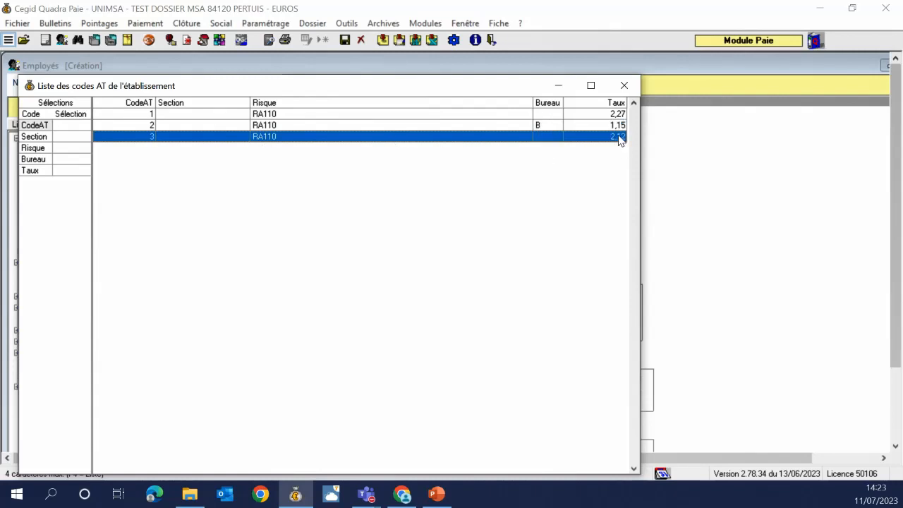
pyautogui.doubleClick(273, 114)
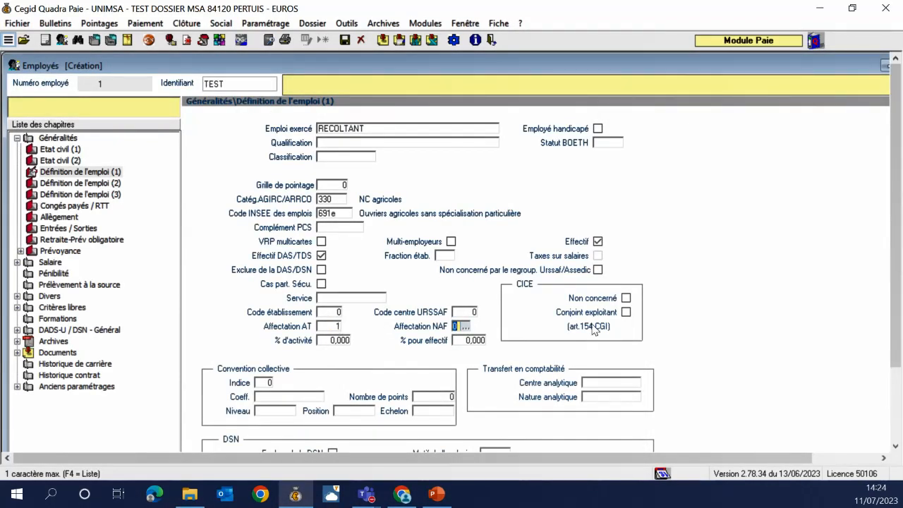
pyautogui.moveTo(896, 304); pyautogui.dragTo(892, 378)
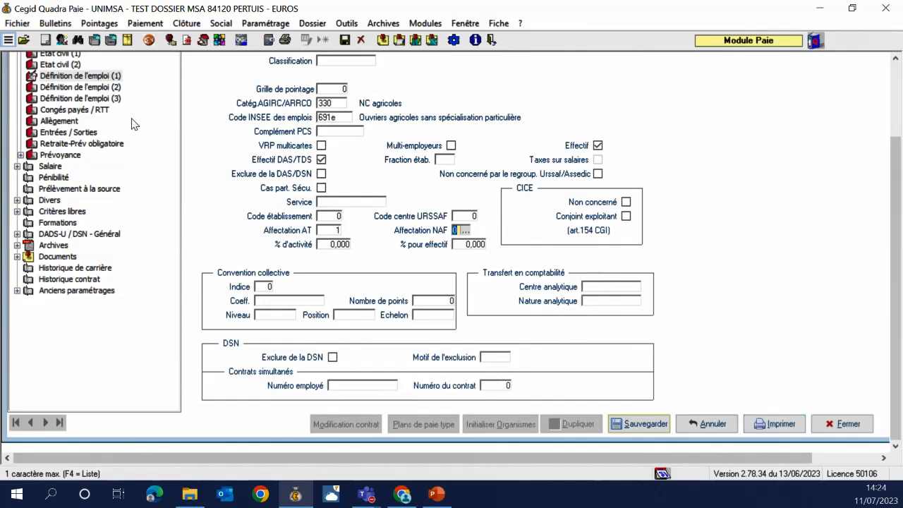
# Review job definition pages 2 and 3 and add a new Entrées / Sorties row
pyautogui.click(92, 90)
pyautogui.click(91, 98)
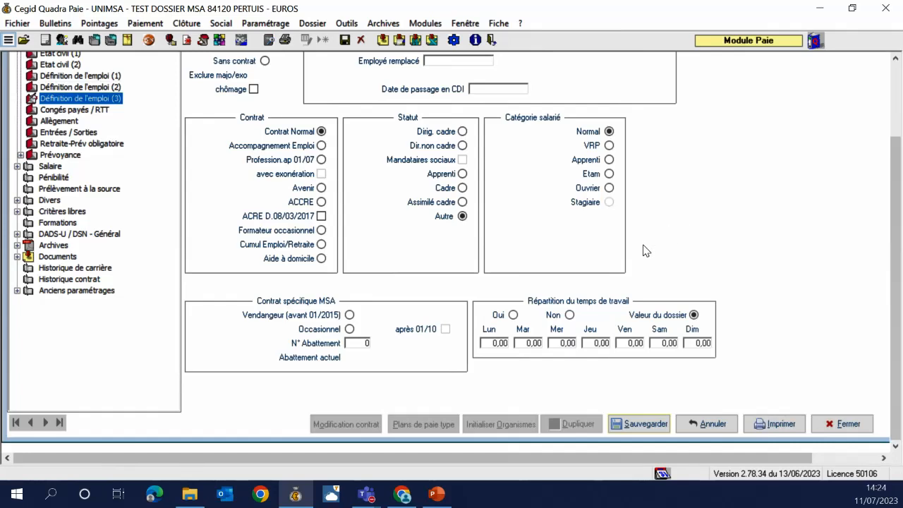
pyautogui.click(60, 134)
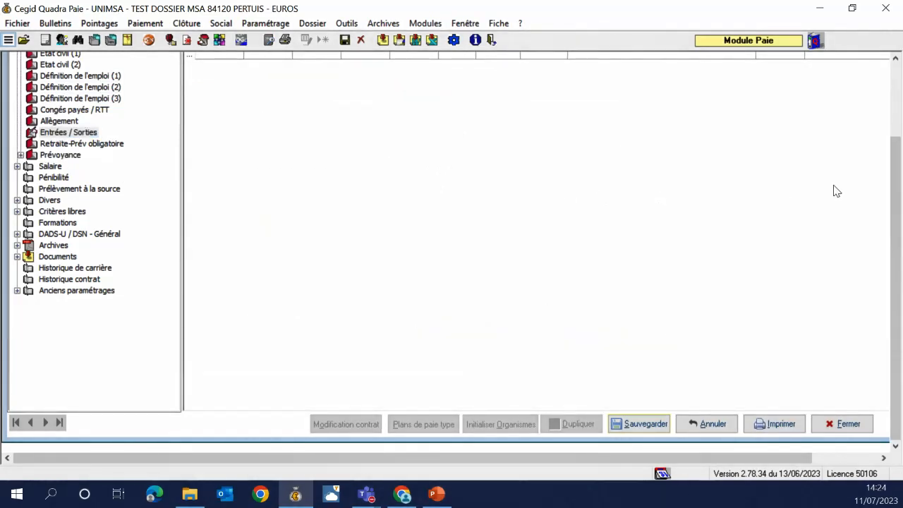
pyautogui.scroll(2, 890, 188)
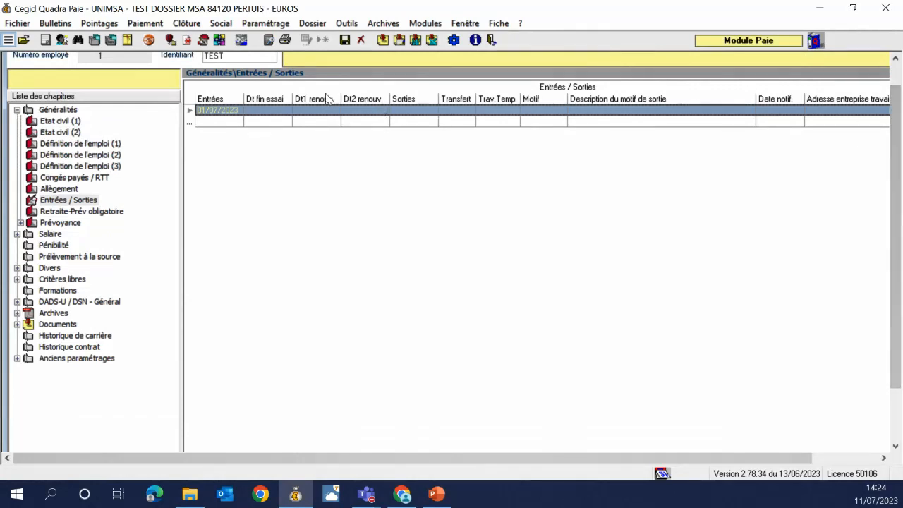
pyautogui.click(234, 124)
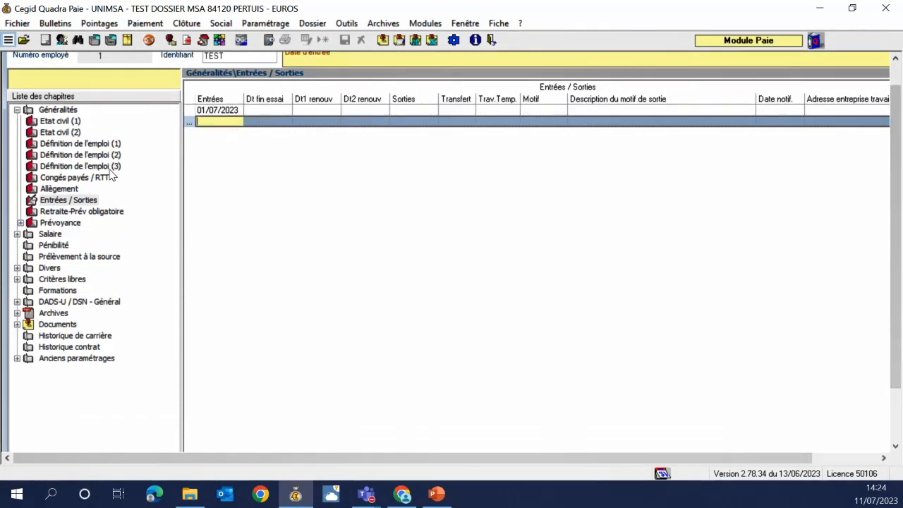
# Show the Retraite-Prév obligatoire page with ARRCO, AGIRC, Prévoyance and RUAA all on MSA
pyautogui.click(89, 166)
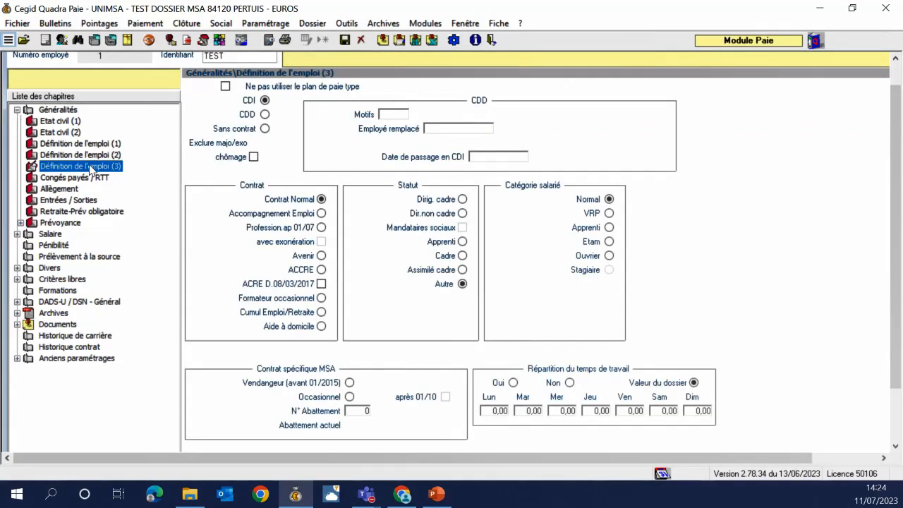
pyautogui.click(94, 212)
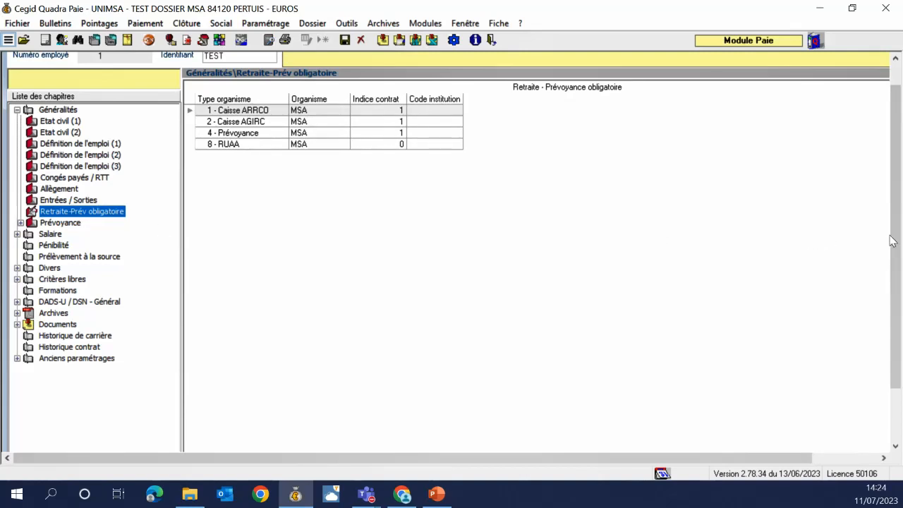
pyautogui.moveTo(892, 237); pyautogui.dragTo(892, 273)
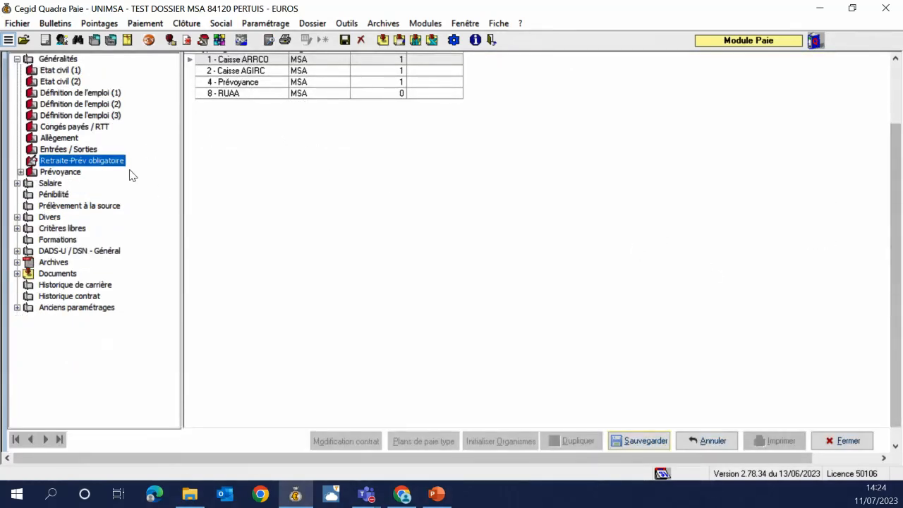
# Save employee TEST without the amorçage signal, then view DSN Général and the RECOLTANT job definition
pyautogui.click(637, 440)
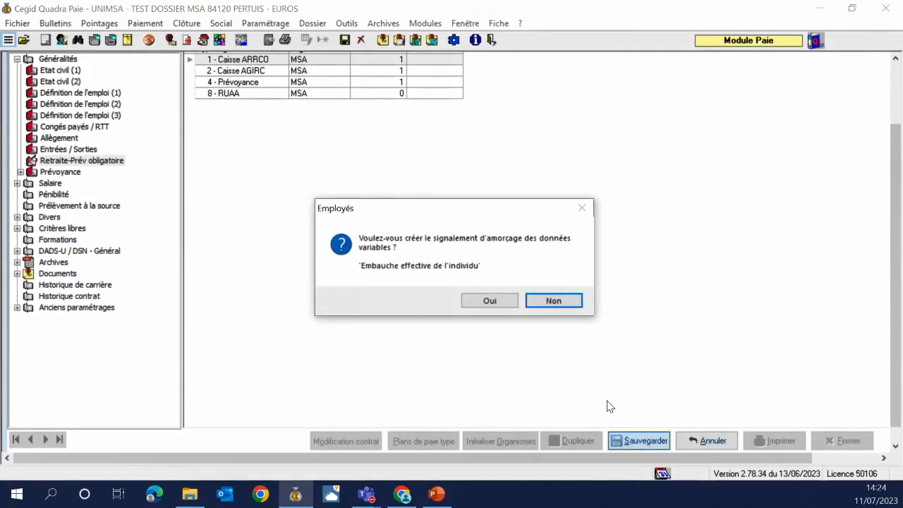
pyautogui.click(554, 301)
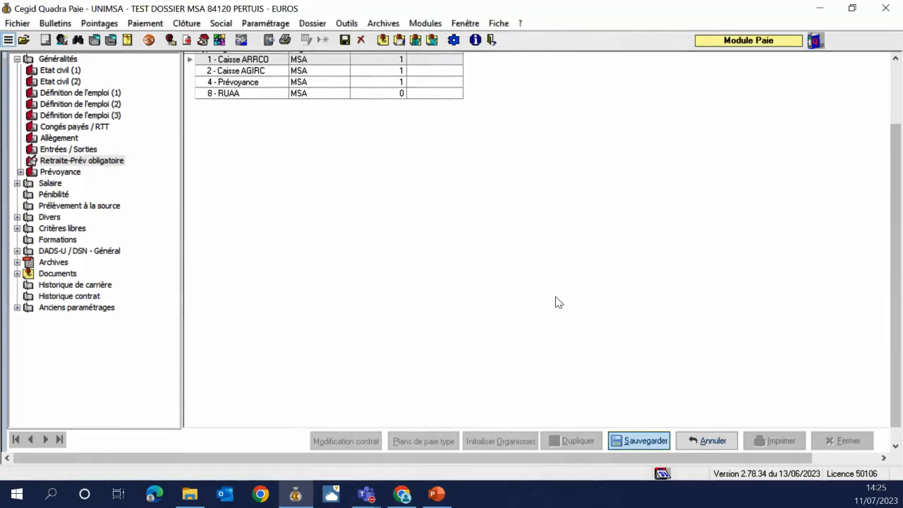
pyautogui.click(90, 254)
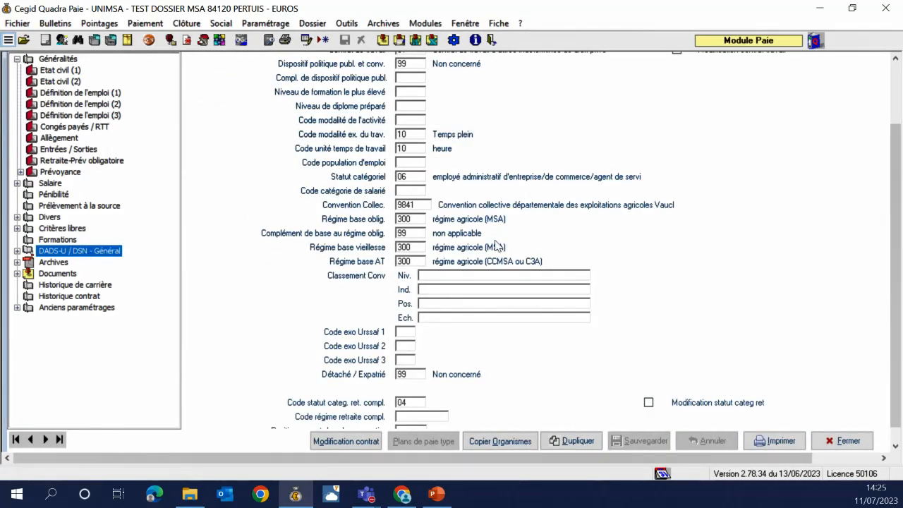
pyautogui.click(81, 94)
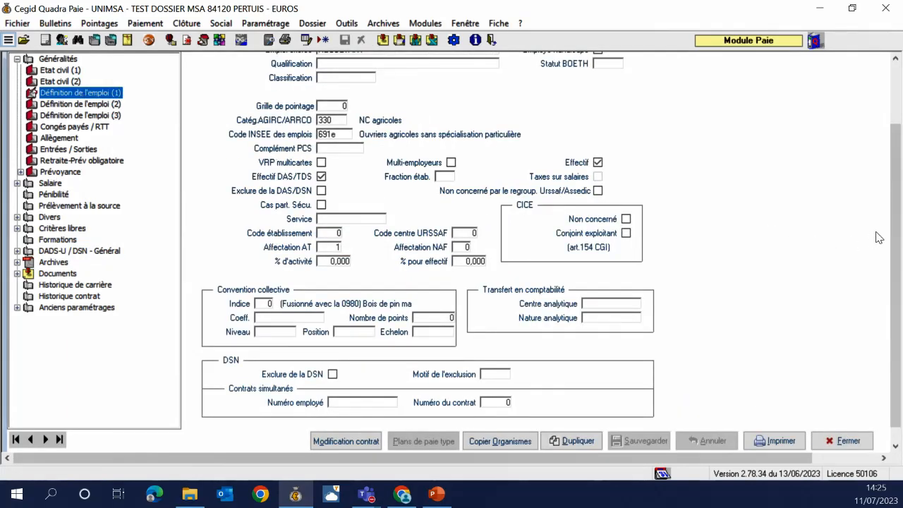
pyautogui.scroll(2, 894, 236)
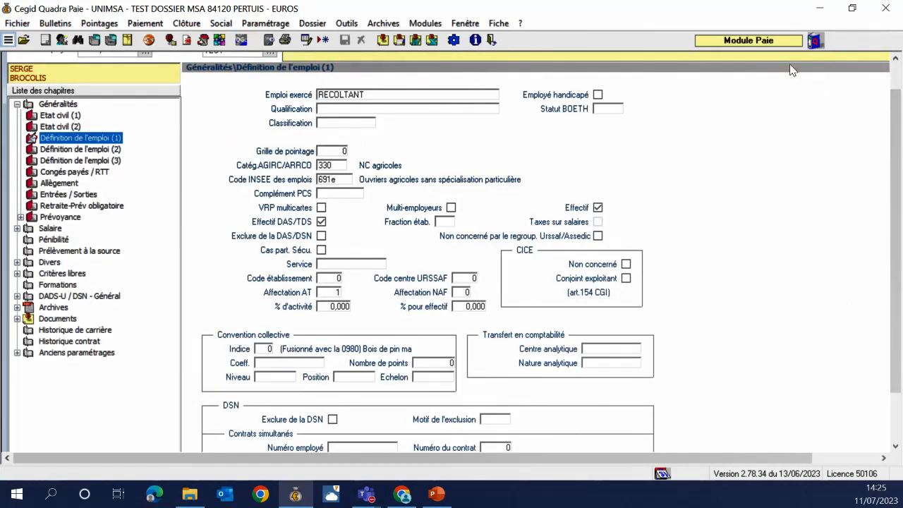
pyautogui.scroll(2, 893, 143)
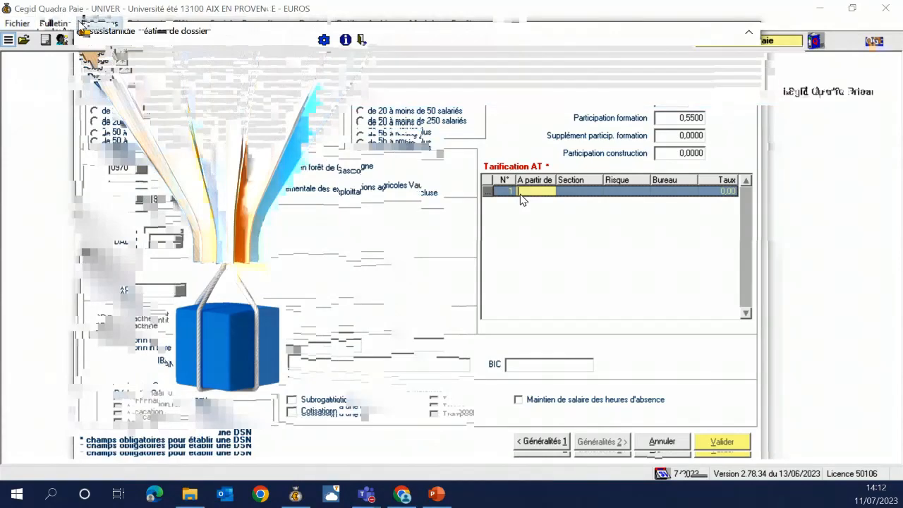
# Start the July 2023 payslip with 151,67 base hours, updating period hours and base salary
pyautogui.click(55, 23)
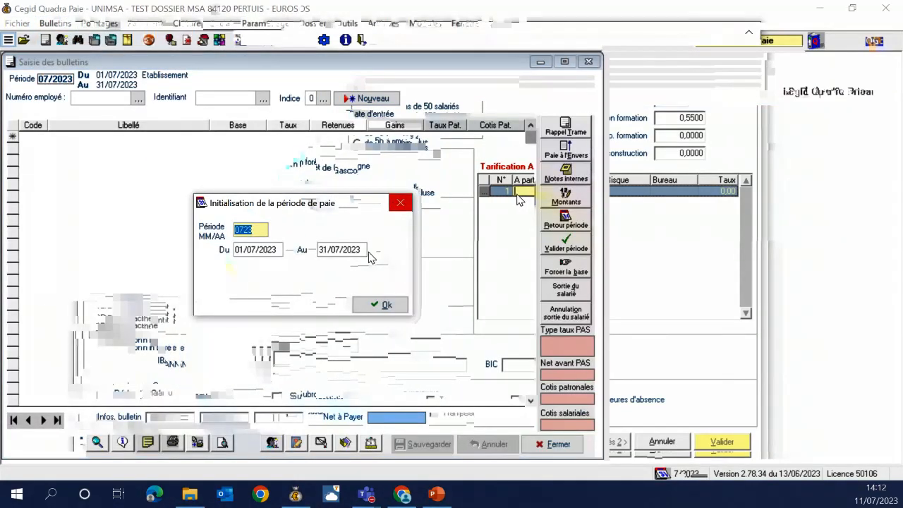
pyautogui.click(380, 305)
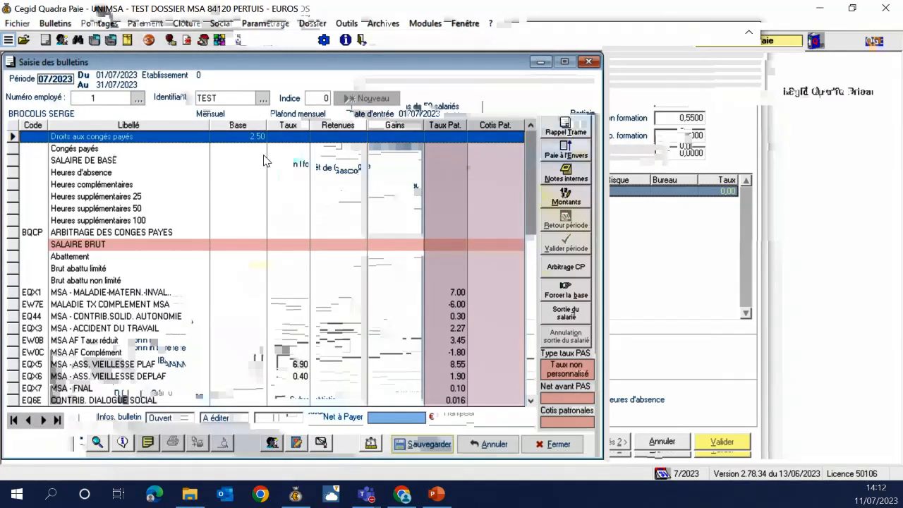
pyautogui.click(265, 159)
pyautogui.write('151,6')
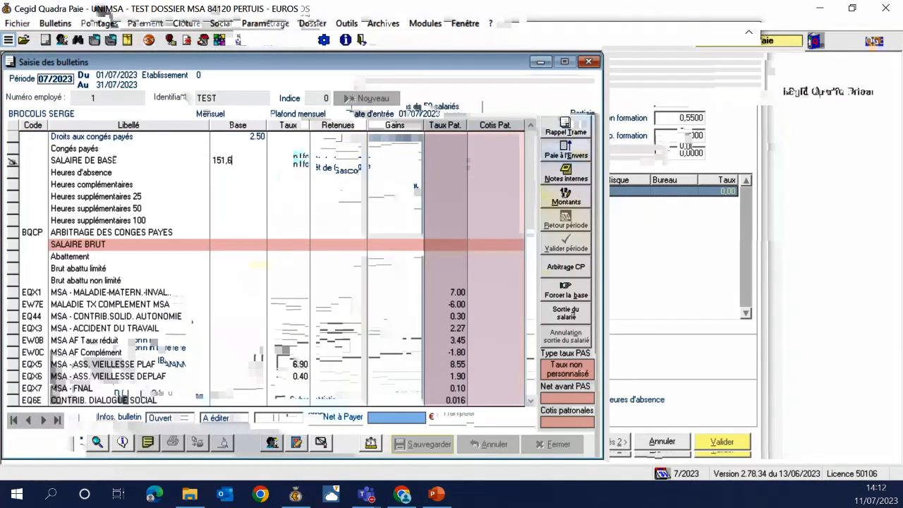
pyautogui.write('7')
pyautogui.press('Return')
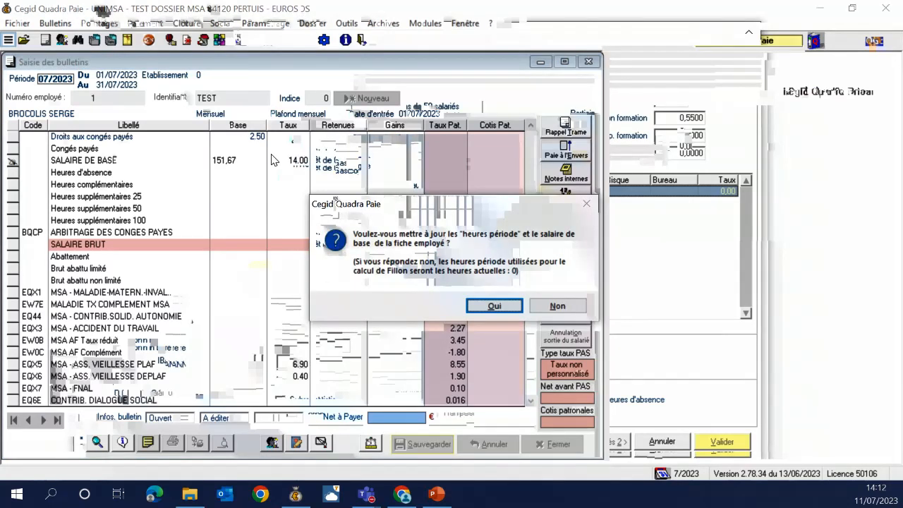
pyautogui.press('Return')
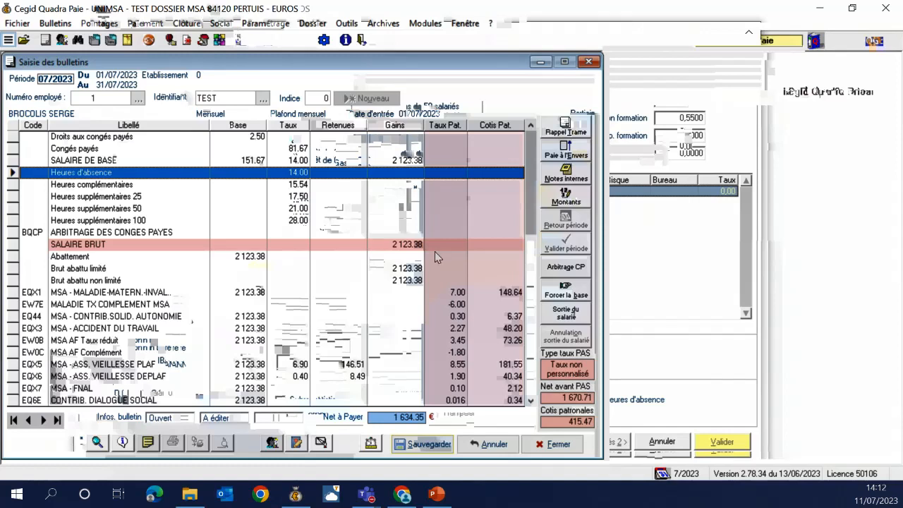
# Review the EQ44, MSA AF Taux réduit and Contrib. Dialogue Social contribution lines
pyautogui.moveTo(529, 191); pyautogui.dragTo(524, 244)
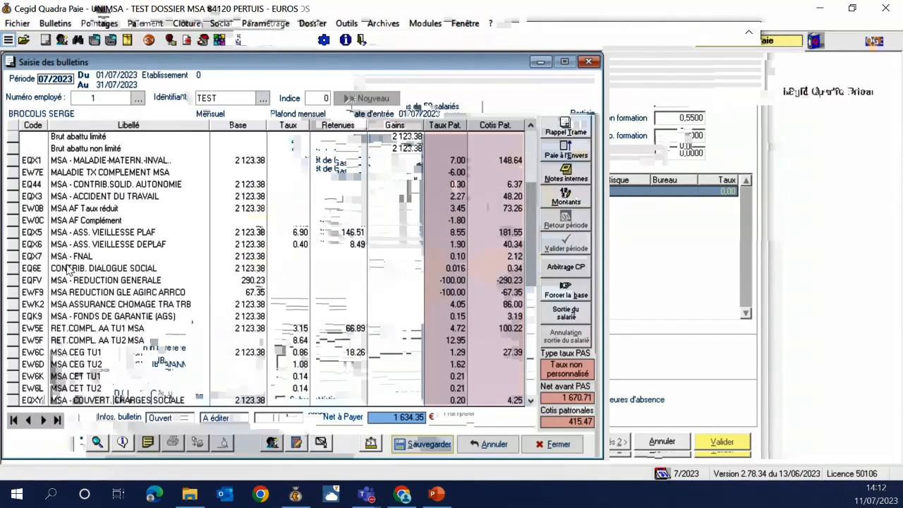
pyautogui.click(22, 161)
pyautogui.click(18, 185)
pyautogui.click(20, 209)
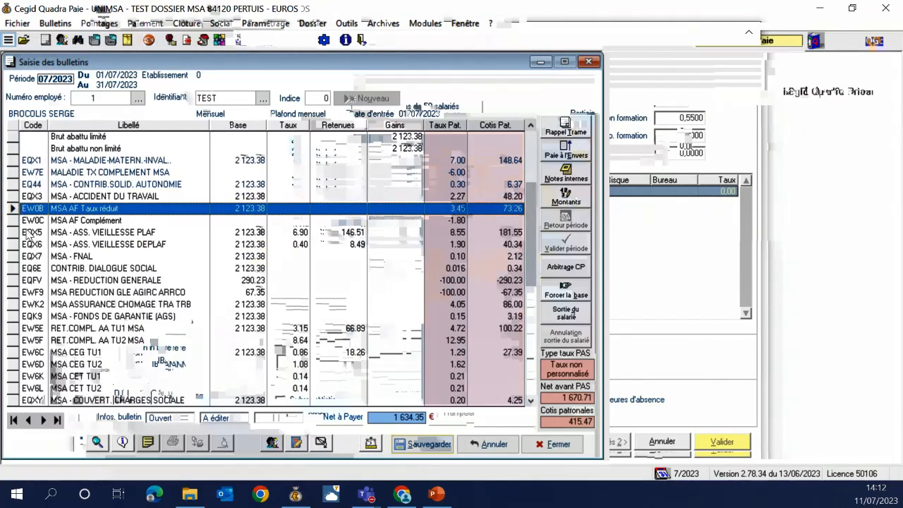
pyautogui.click(14, 268)
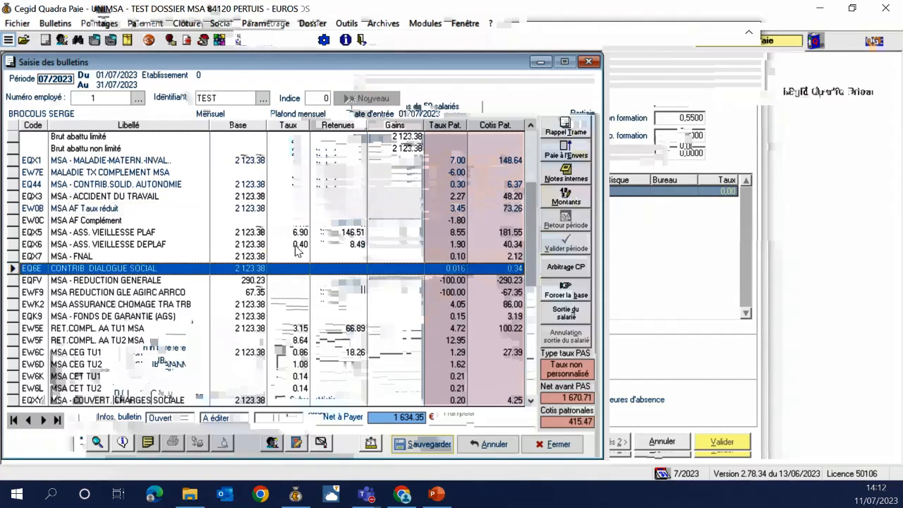
pyautogui.scroll(-2, 527, 294)
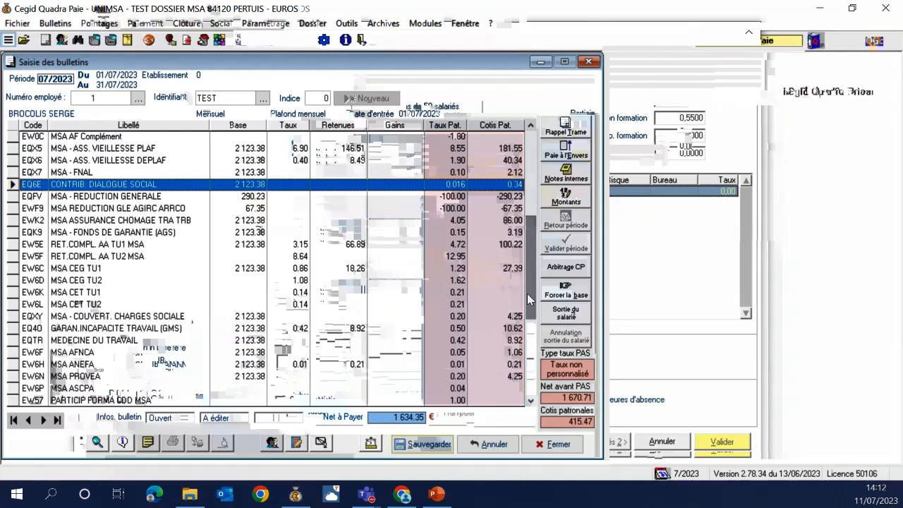
# Save the July payslip and validate the 07/2023 period, confirming with OUI
pyautogui.click(422, 443)
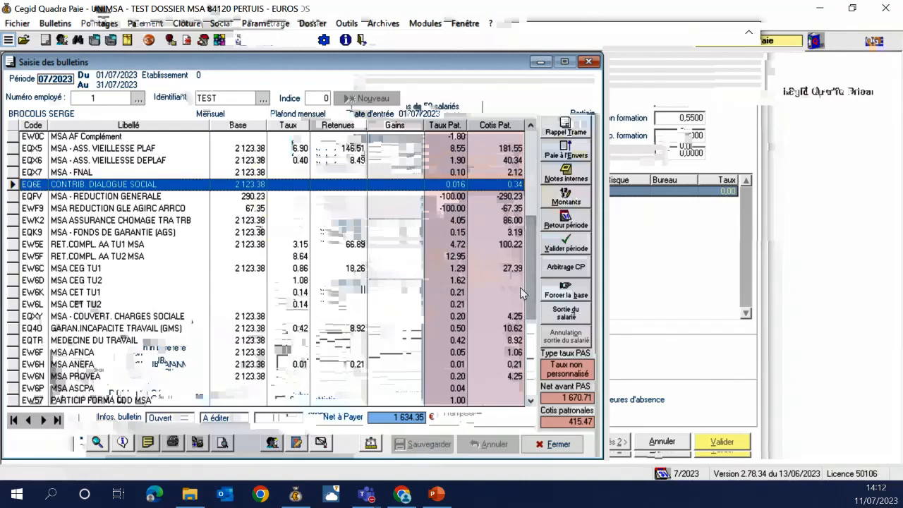
pyautogui.click(566, 243)
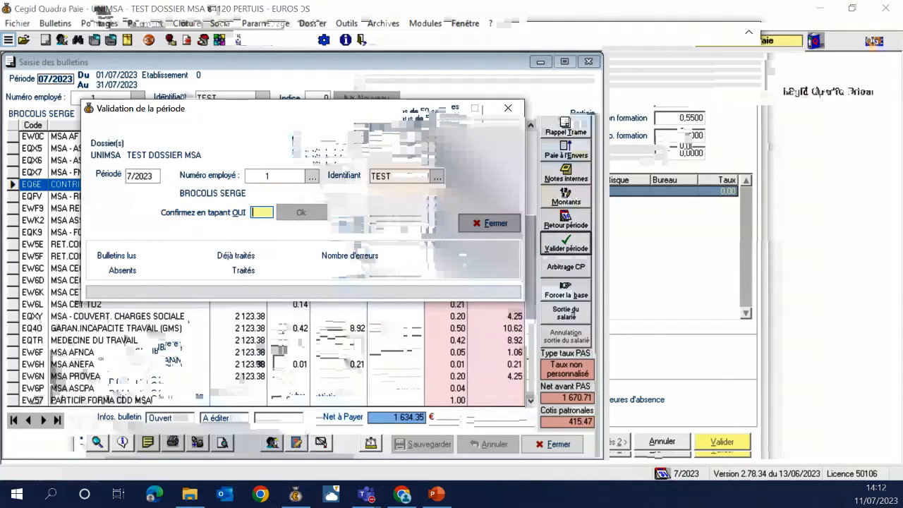
pyautogui.write('OUI')
pyautogui.press('Return')
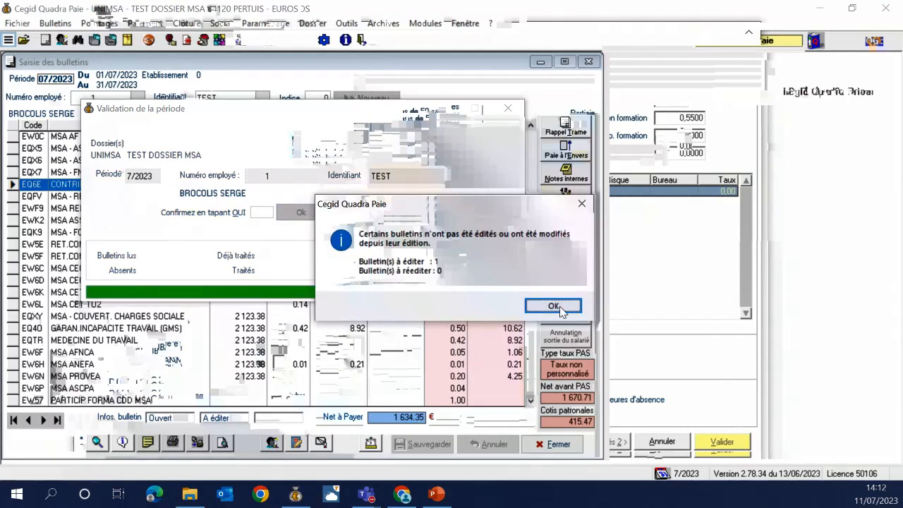
pyautogui.click(553, 306)
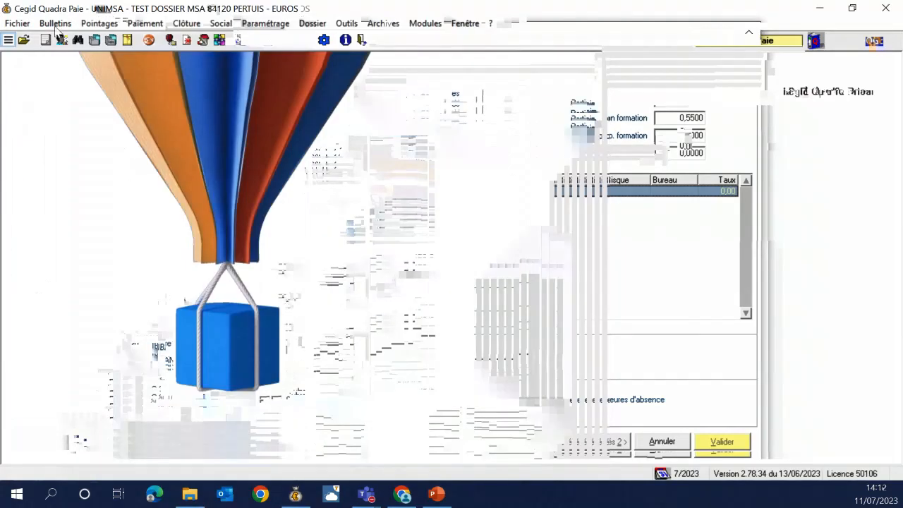
# Open the Tableau des charges report settings with screen output
pyautogui.click(55, 24)
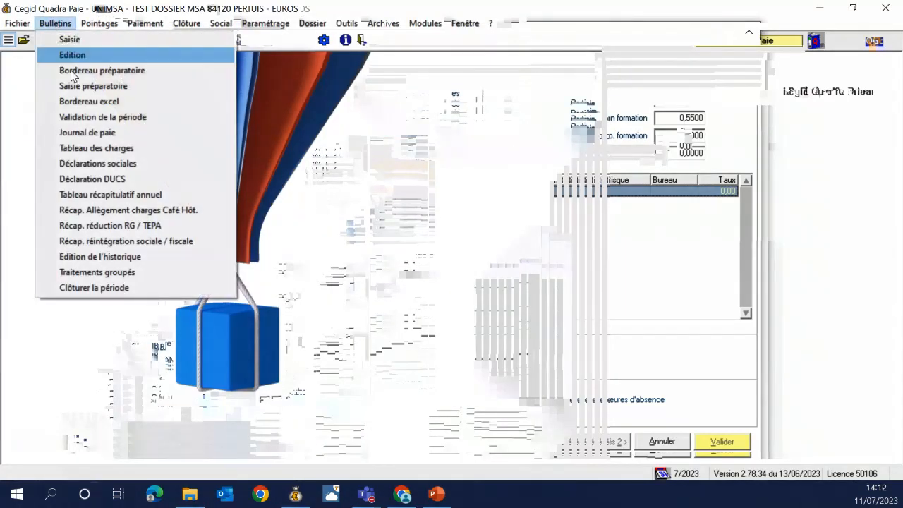
pyautogui.click(96, 147)
pyautogui.click(230, 332)
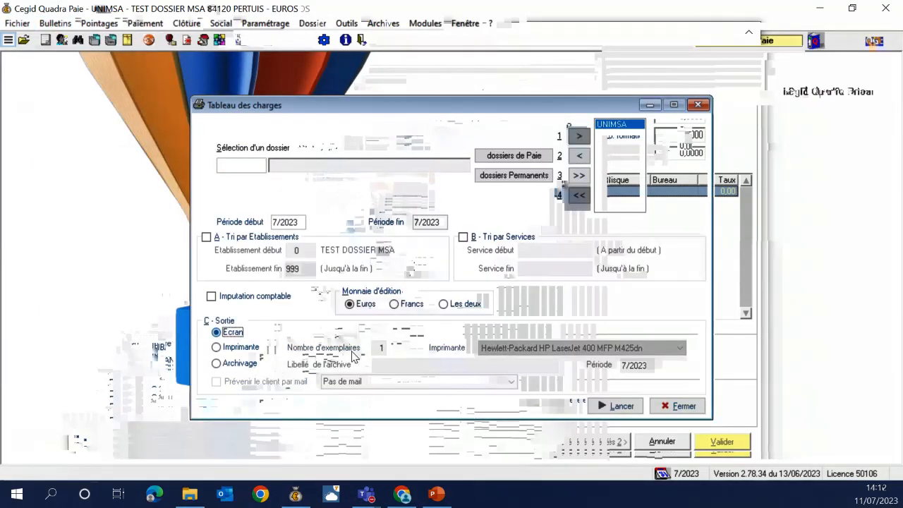
# Generate the 07/23 charges table and inspect its MSA and MSATRIMEST subtotal rows
pyautogui.click(616, 405)
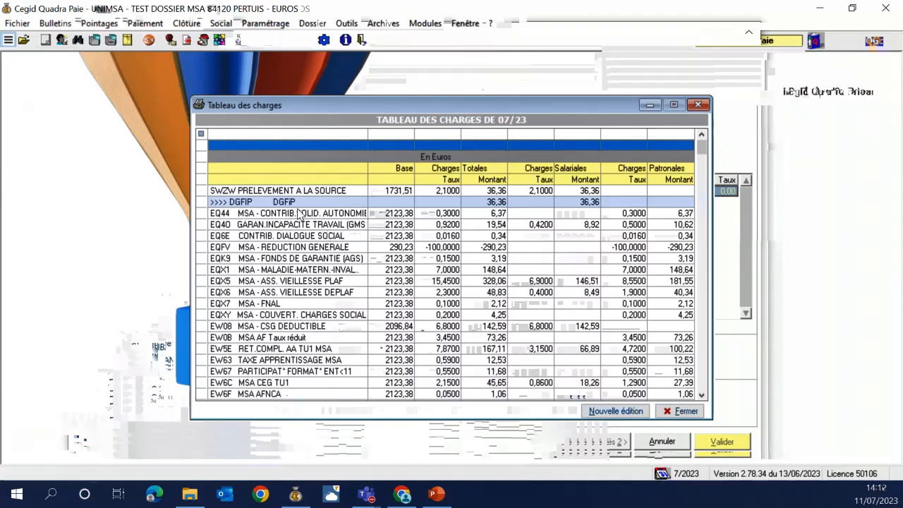
pyautogui.scroll(-2, 523, 271)
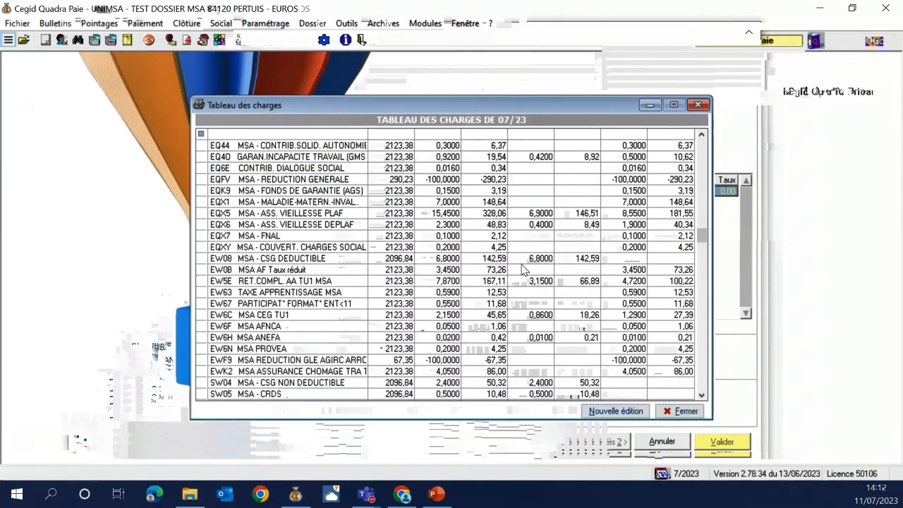
pyautogui.scroll(-3, 524, 270)
pyautogui.click(268, 326)
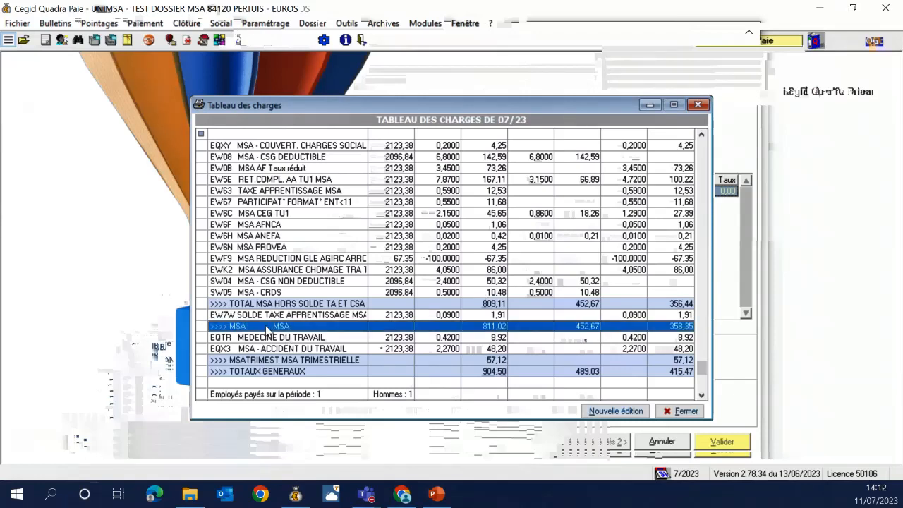
pyautogui.click(242, 360)
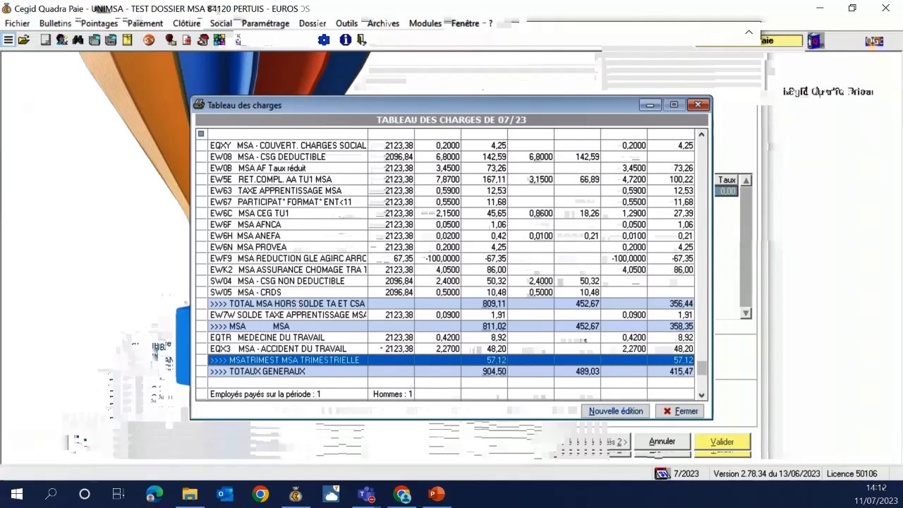
pyautogui.hotkey('alt', 'Tab')
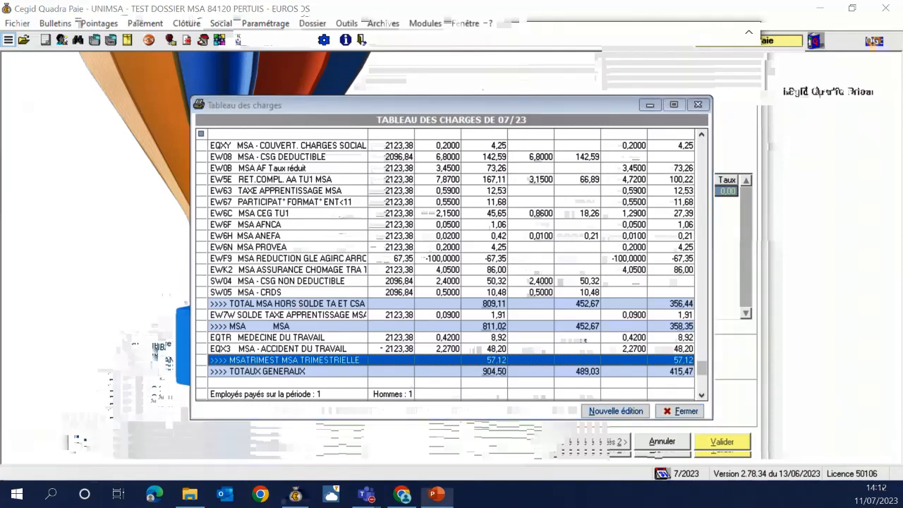
pyautogui.click(288, 326)
pyautogui.click(277, 360)
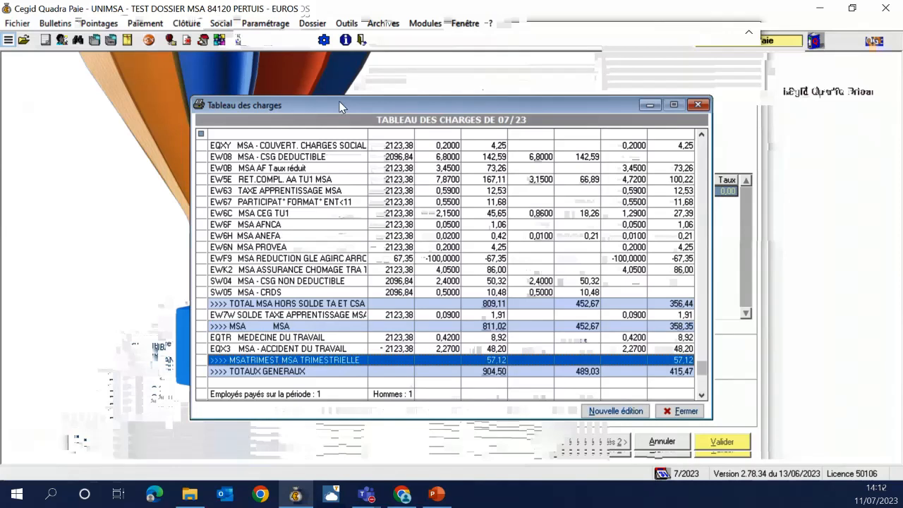
pyautogui.moveTo(326, 105); pyautogui.dragTo(160, 90)
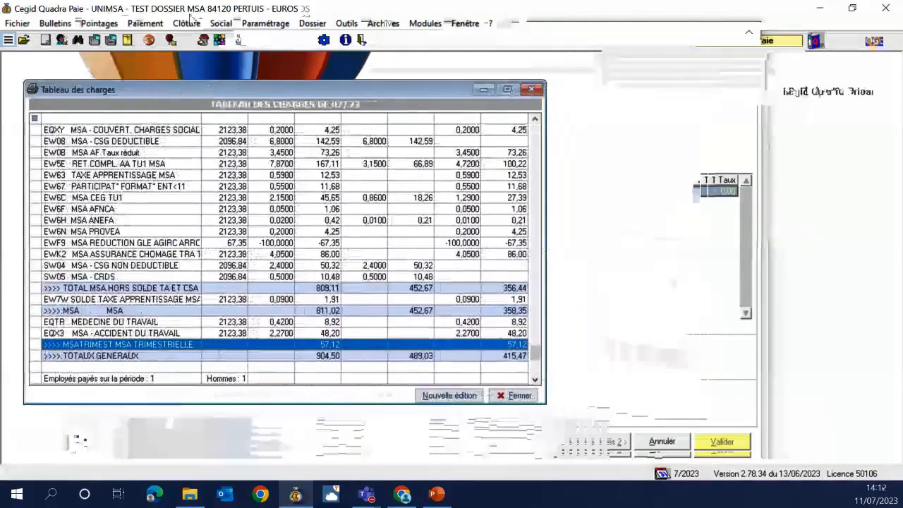
# Create a new contribution organism with code MSATRIMEST
pyautogui.click(279, 23)
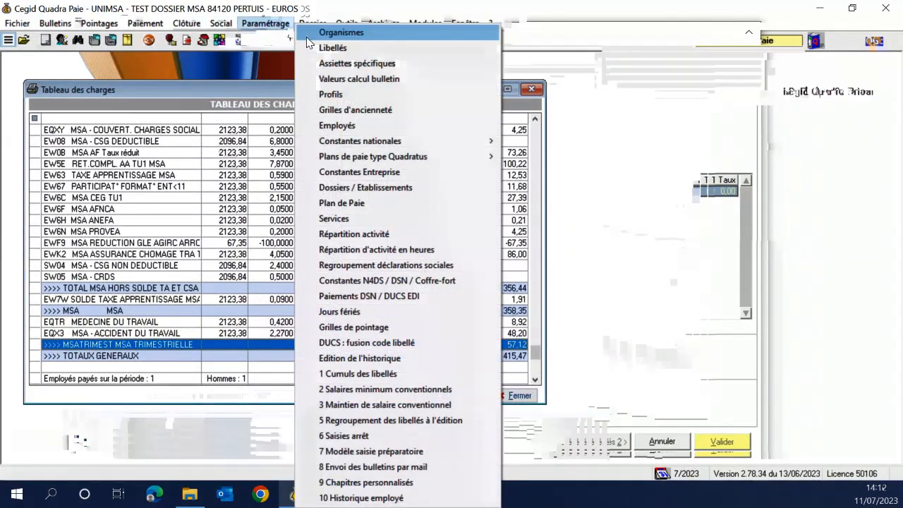
pyautogui.click(305, 31)
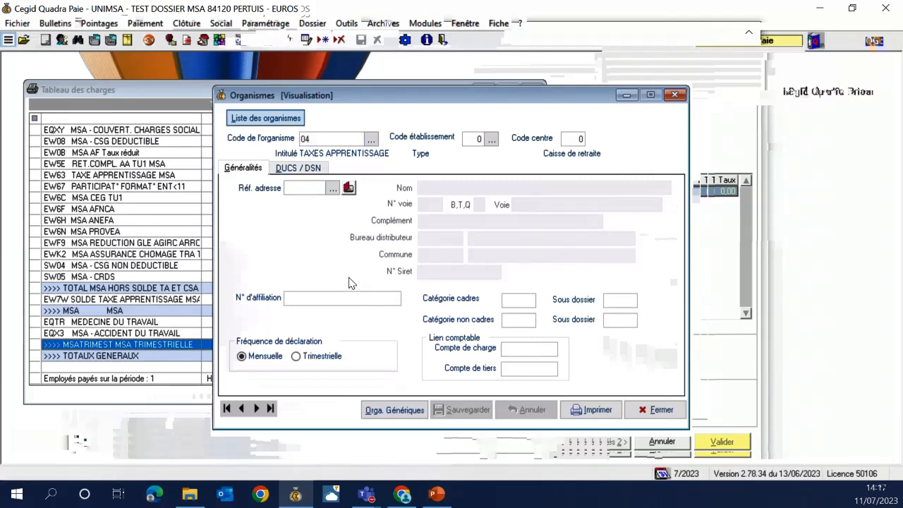
pyautogui.press('Insert')
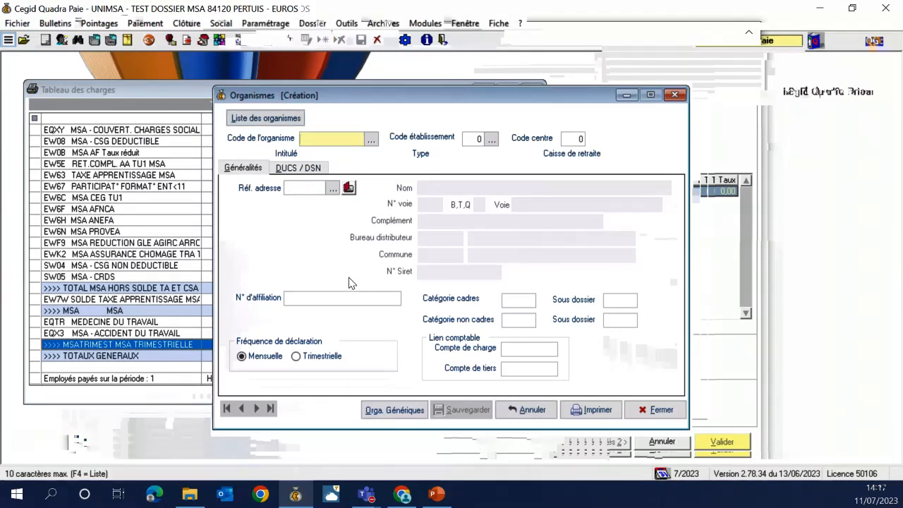
pyautogui.write('MS')
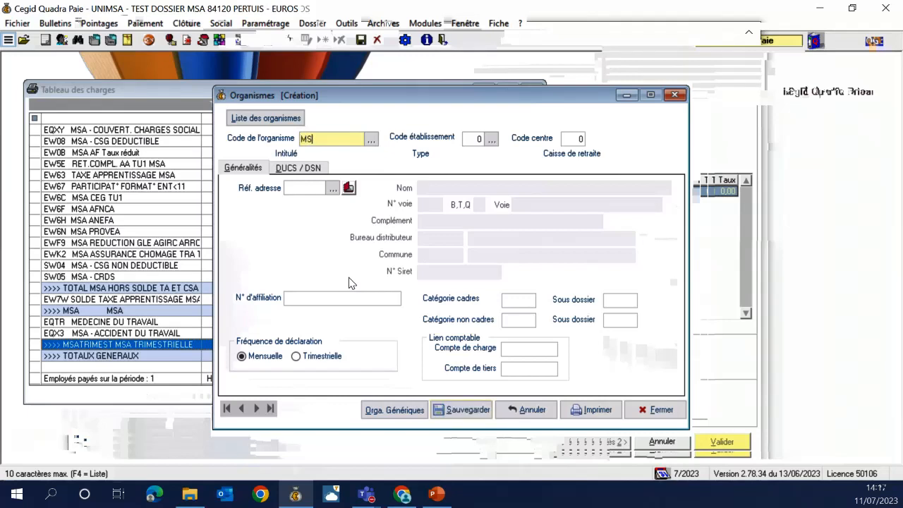
pyautogui.write('ATRIMEST')
pyautogui.press('Tab')
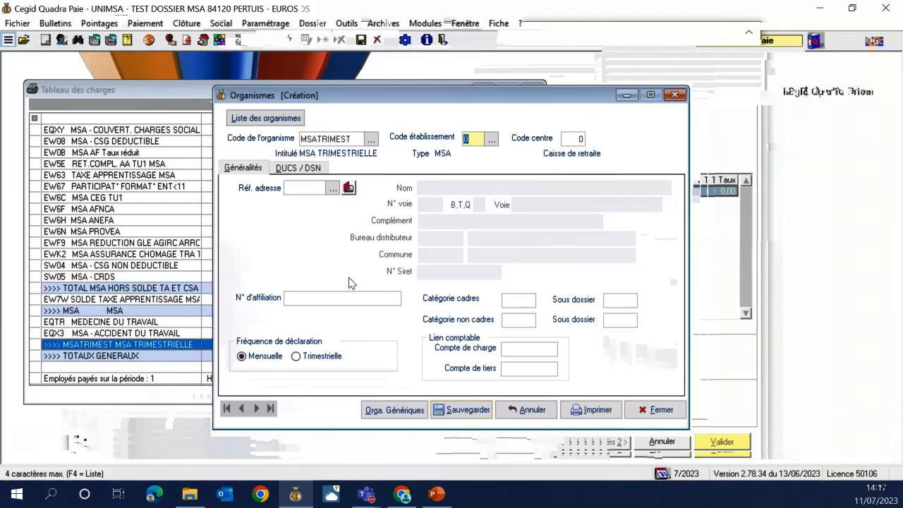
# Set MSATRIMEST's generic Code Caisse to 84 MSA Alpes Vaucluse and save it
pyautogui.click(399, 413)
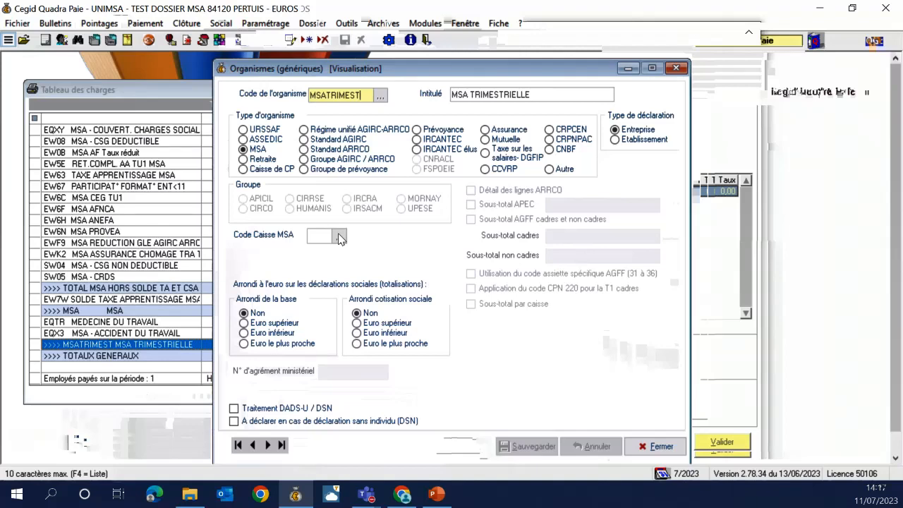
pyautogui.click(339, 238)
pyautogui.click(339, 238)
pyautogui.scroll(-2, 306, 312)
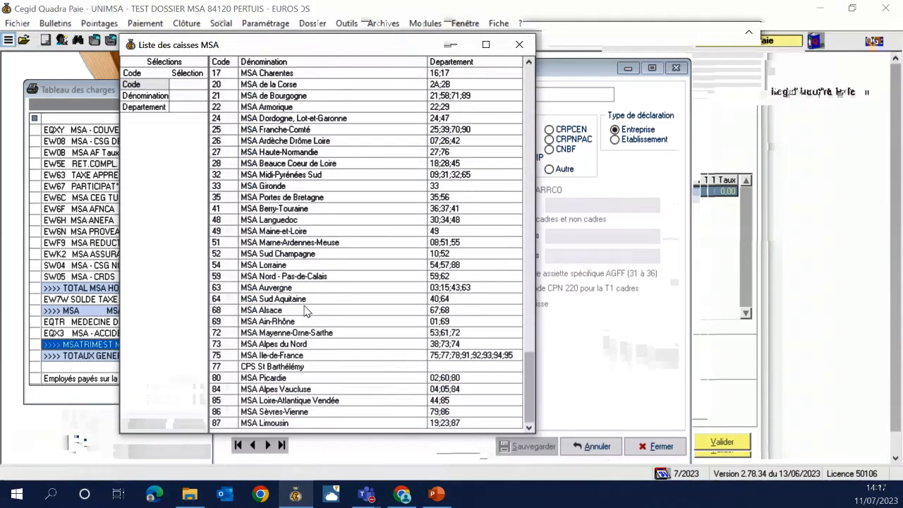
pyautogui.click(260, 392)
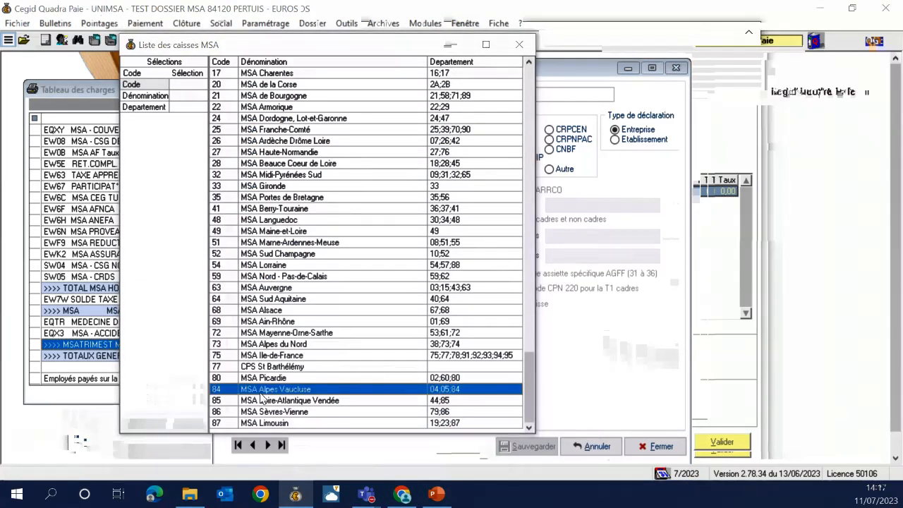
pyautogui.doubleClick(261, 393)
pyautogui.click(530, 446)
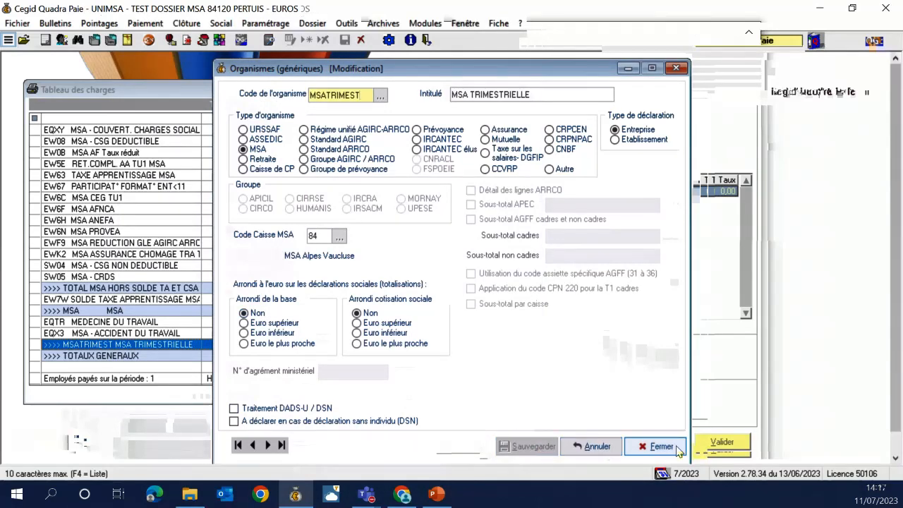
pyautogui.click(677, 449)
# Save MSATRIMEST, dismiss the settlement-day warning, close Organismes and check the EQTR line
pyautogui.click(460, 410)
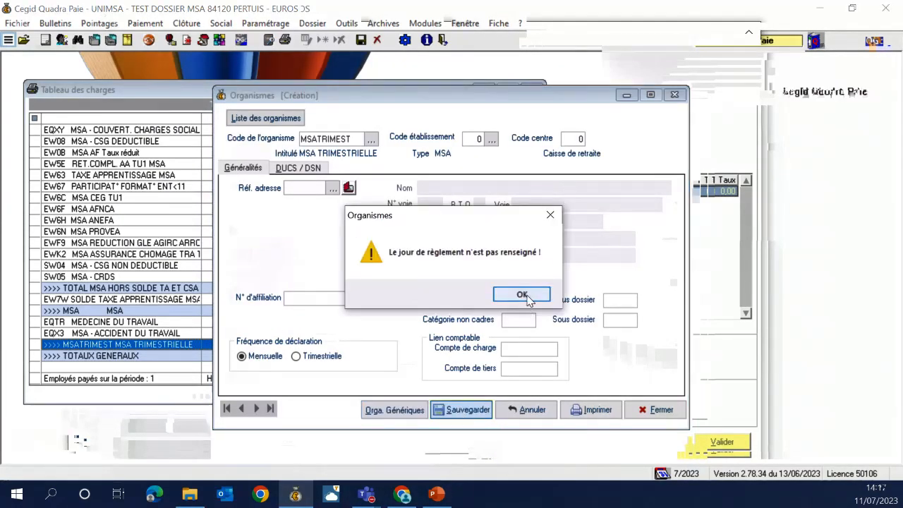
pyautogui.click(522, 294)
pyautogui.click(641, 413)
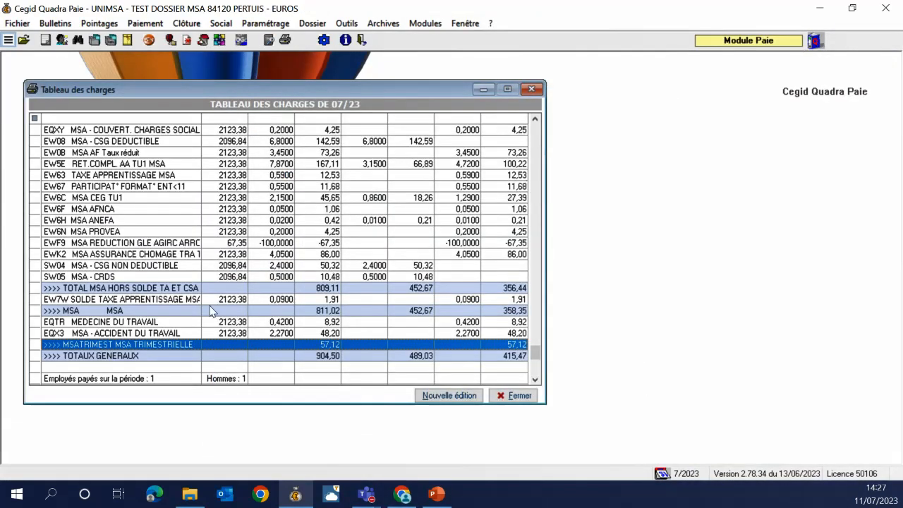
pyautogui.click(105, 323)
pyautogui.click(113, 333)
pyautogui.click(115, 326)
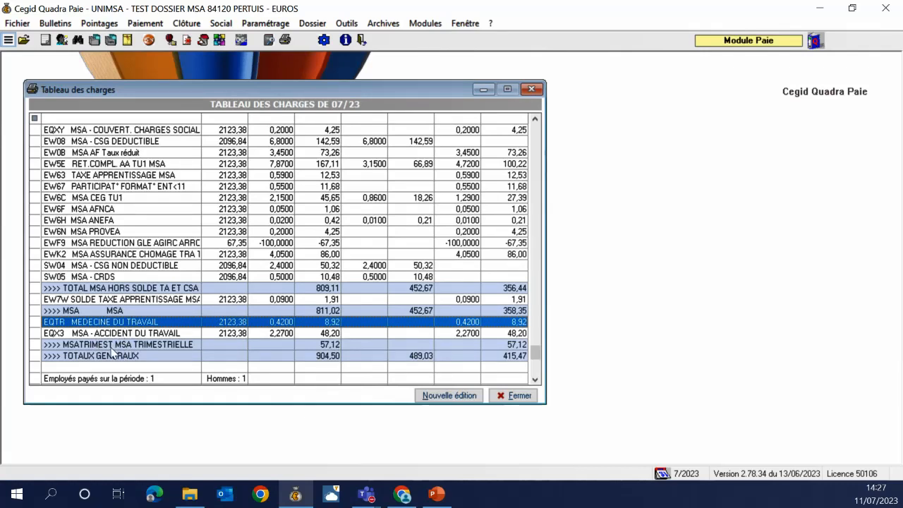
pyautogui.click(111, 348)
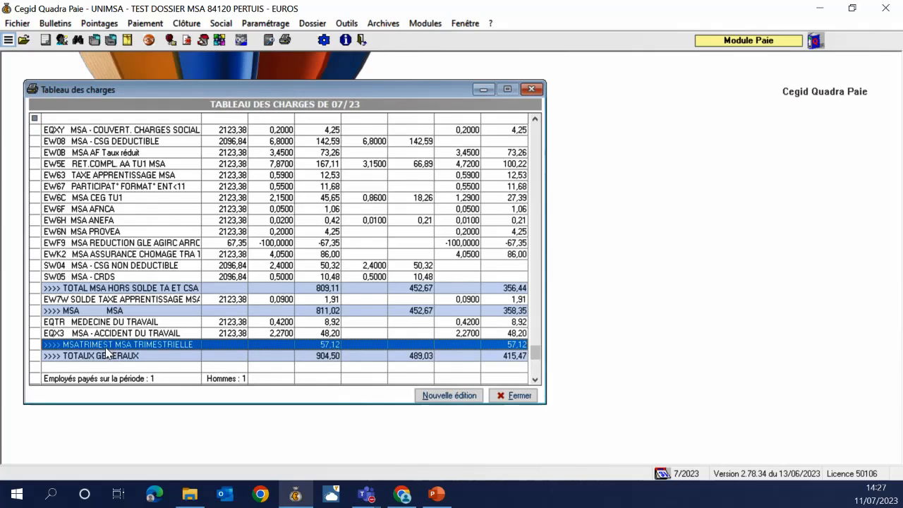
# Change label EQX3's organism from MSATRIMEST to MSA in the Quadratus label settings
pyautogui.click(258, 28)
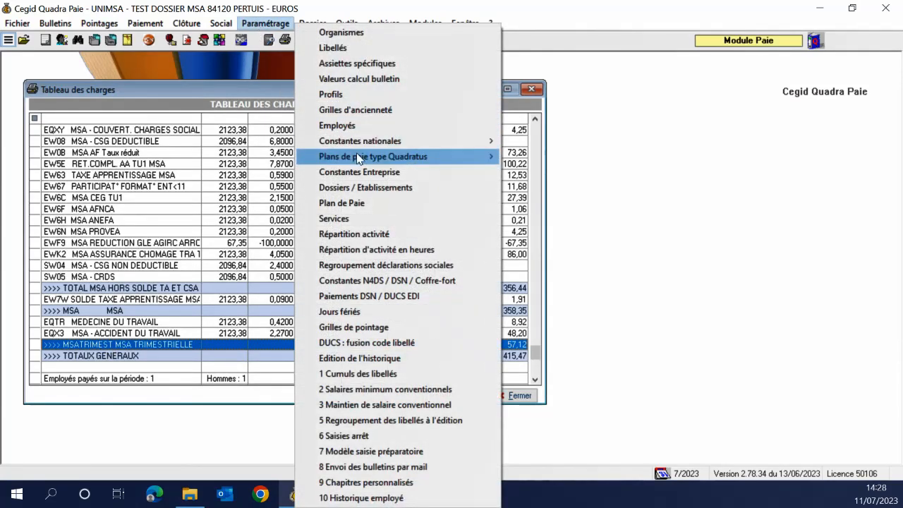
pyautogui.moveTo(358, 158)
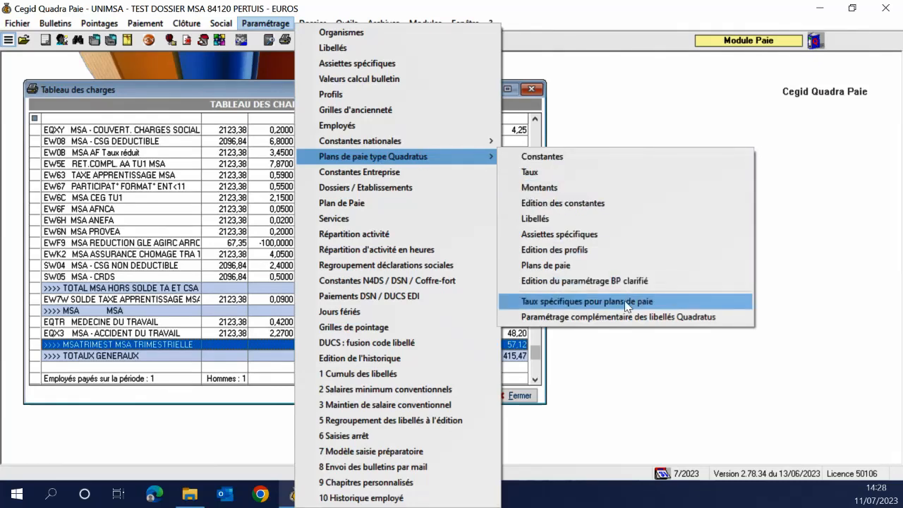
pyautogui.click(617, 319)
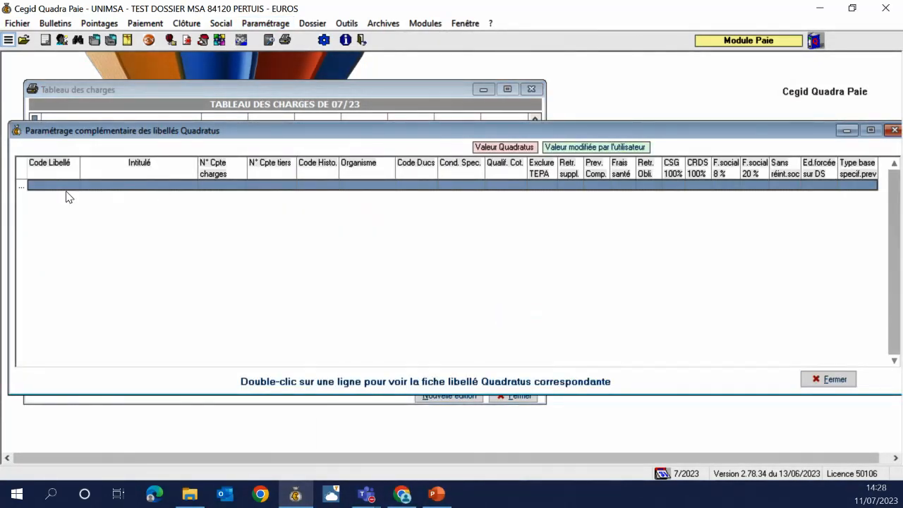
pyautogui.write('E')
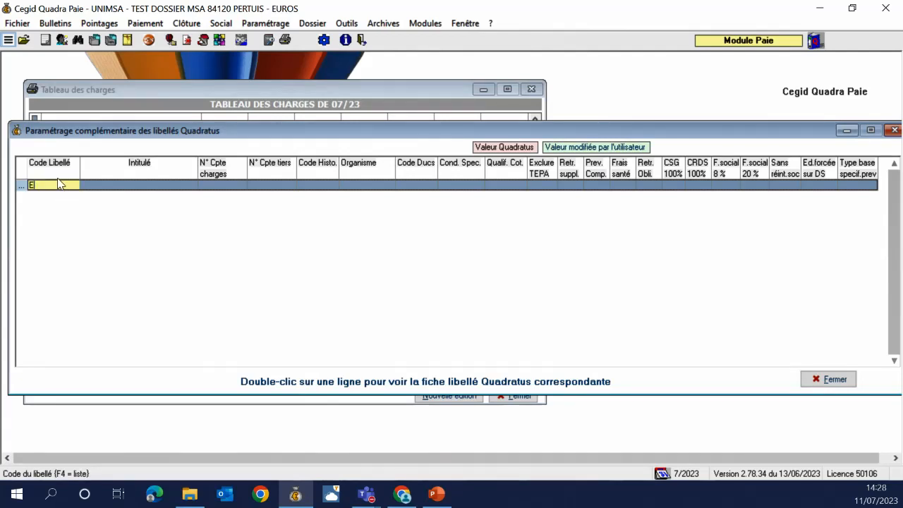
pyautogui.write('QX3')
pyautogui.press('Return')
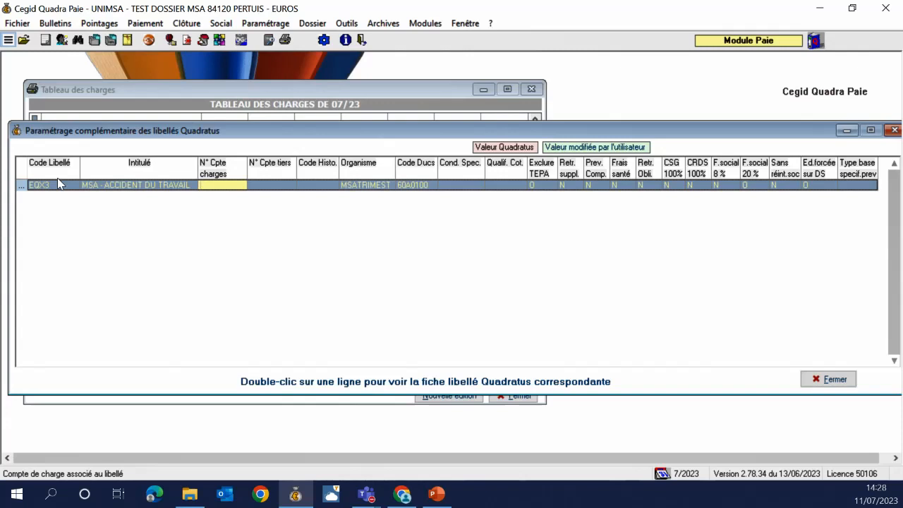
pyautogui.press('Return')
pyautogui.press('Return')
pyautogui.press('Return')
pyautogui.press('F4')
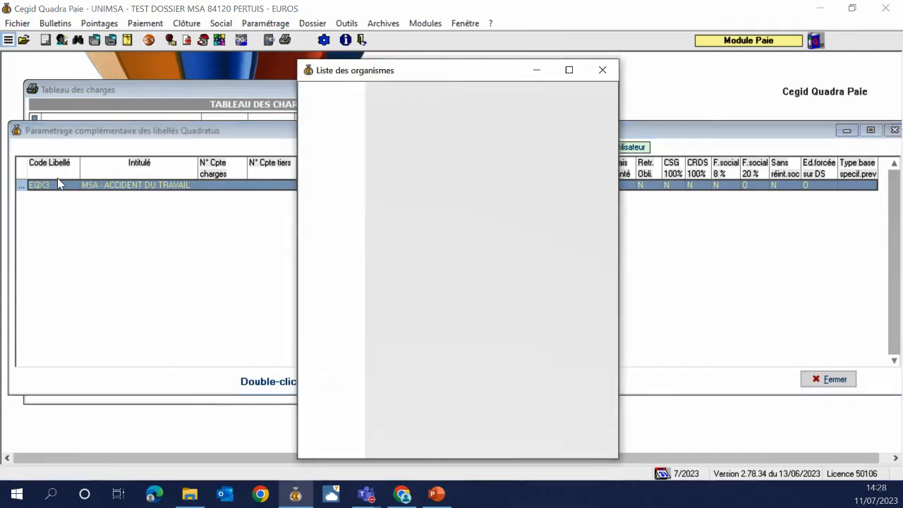
pyautogui.press('Return')
pyautogui.press('Return')
pyautogui.press('Return')
pyautogui.press('Return')
pyautogui.press('Return')
pyautogui.press('Return')
pyautogui.press('Return')
pyautogui.press('Return')
pyautogui.press('Return')
pyautogui.press('Return')
pyautogui.press('Return')
pyautogui.press('Return')
pyautogui.press('Return')
pyautogui.press('Return')
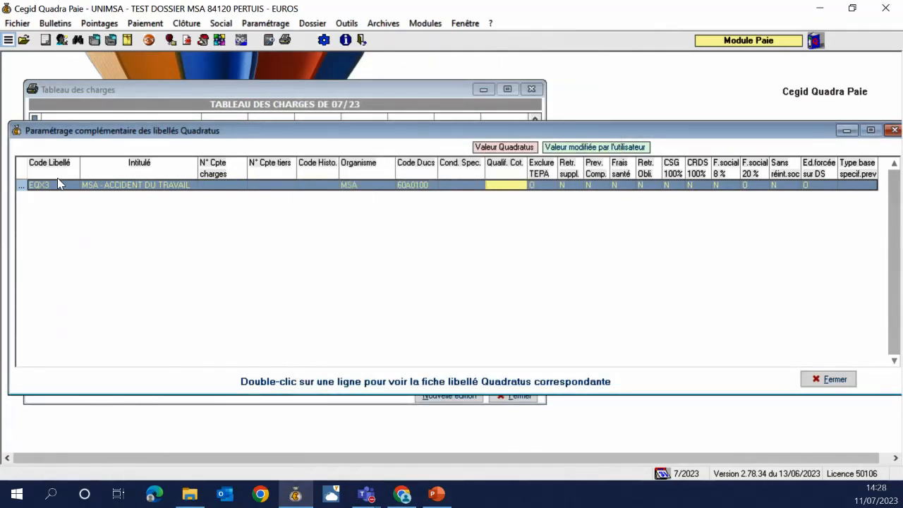
pyautogui.press('Return')
pyautogui.press('Return')
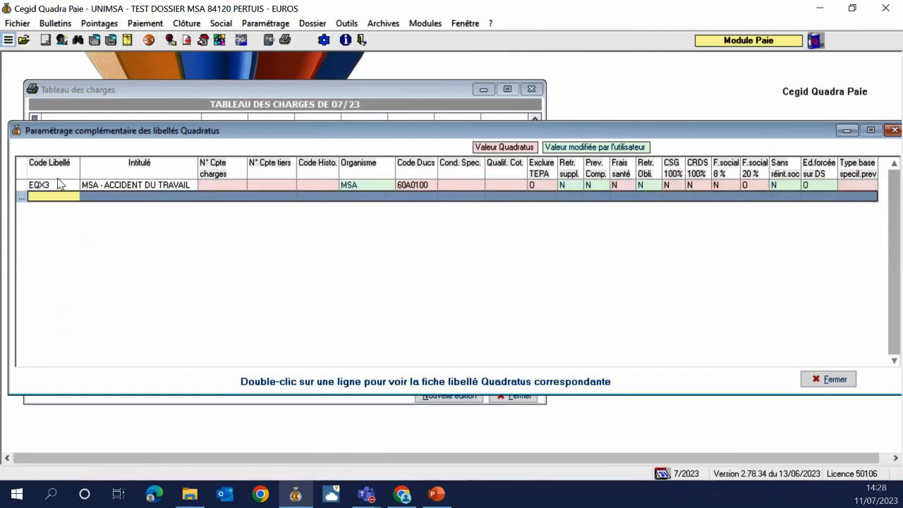
pyautogui.moveTo(577, 131); pyautogui.dragTo(496, 133)
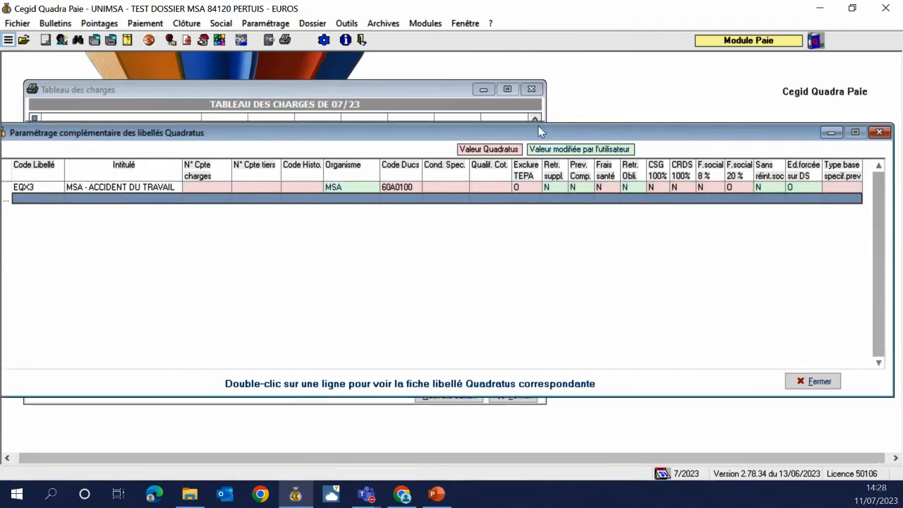
pyautogui.click(813, 132)
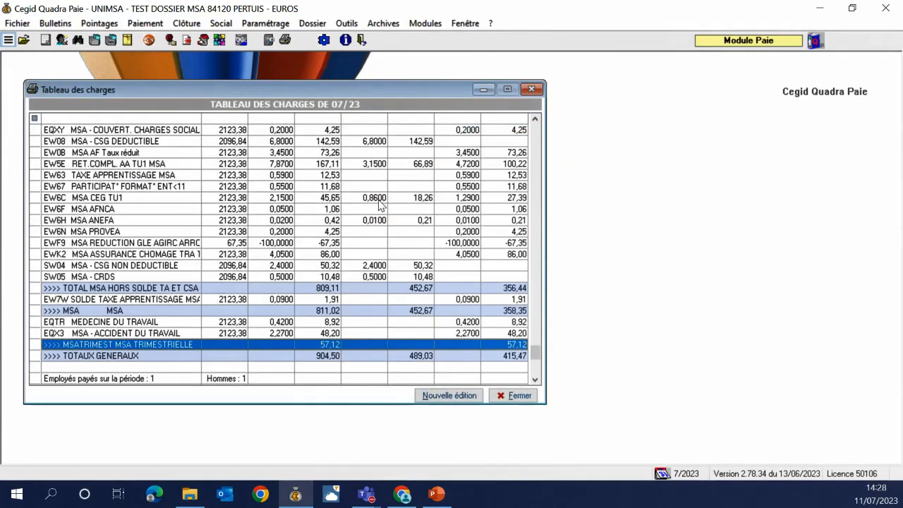
# Regenerate the 07/23 charges table and check MSATRIMEST holds only EQTR at 8,92
pyautogui.click(445, 397)
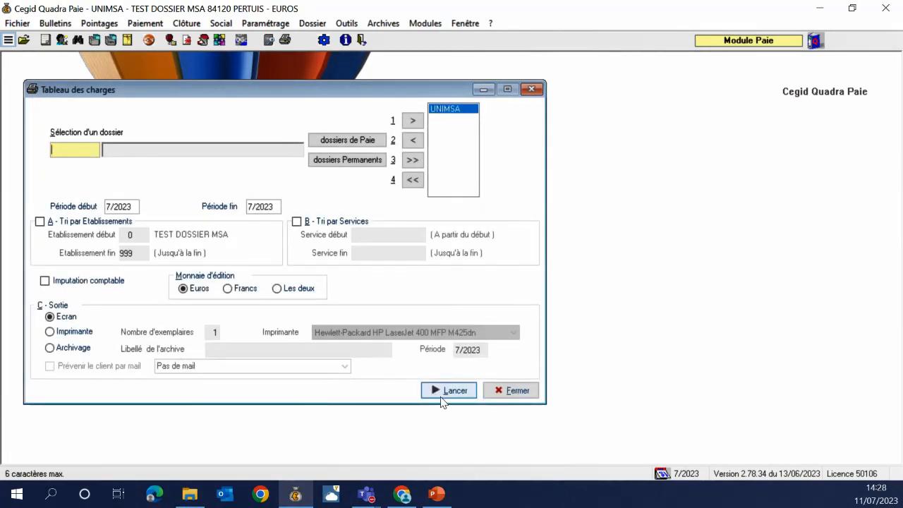
pyautogui.click(445, 392)
pyautogui.scroll(-5, 440, 286)
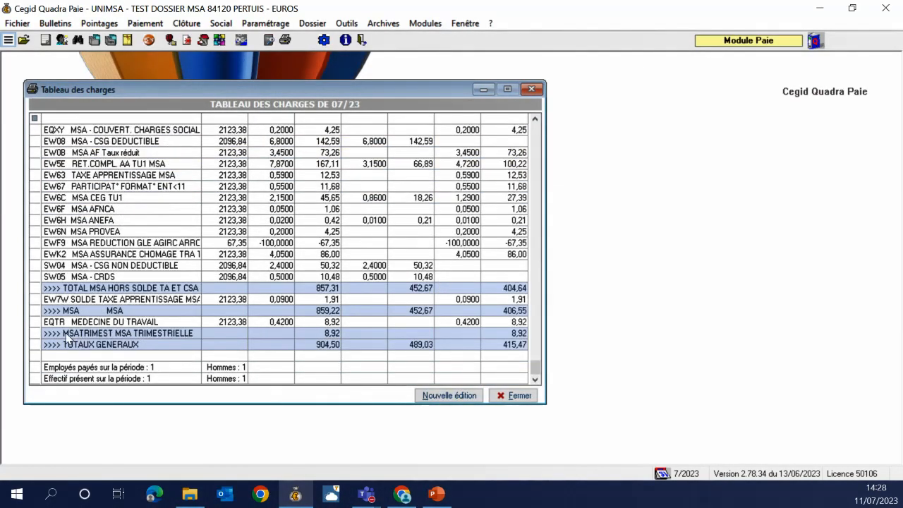
pyautogui.click(94, 322)
pyautogui.click(107, 334)
pyautogui.click(108, 325)
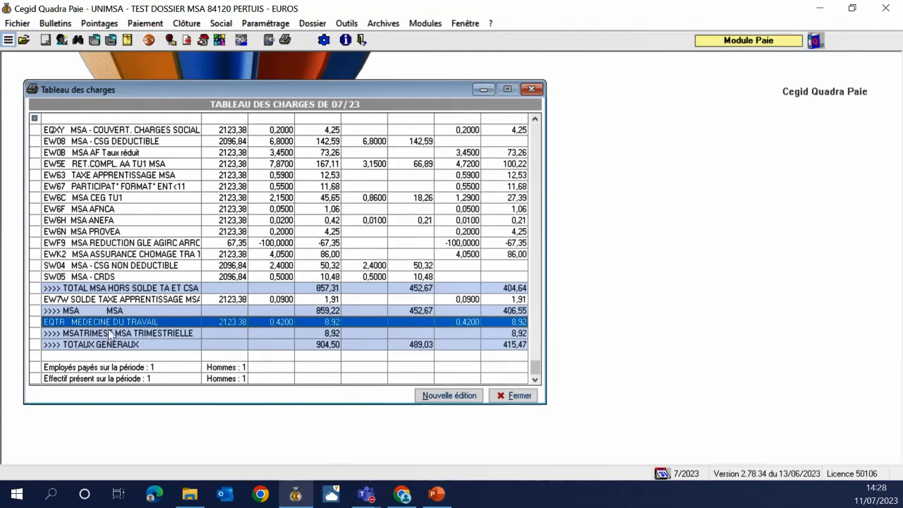
pyautogui.click(110, 331)
pyautogui.click(110, 327)
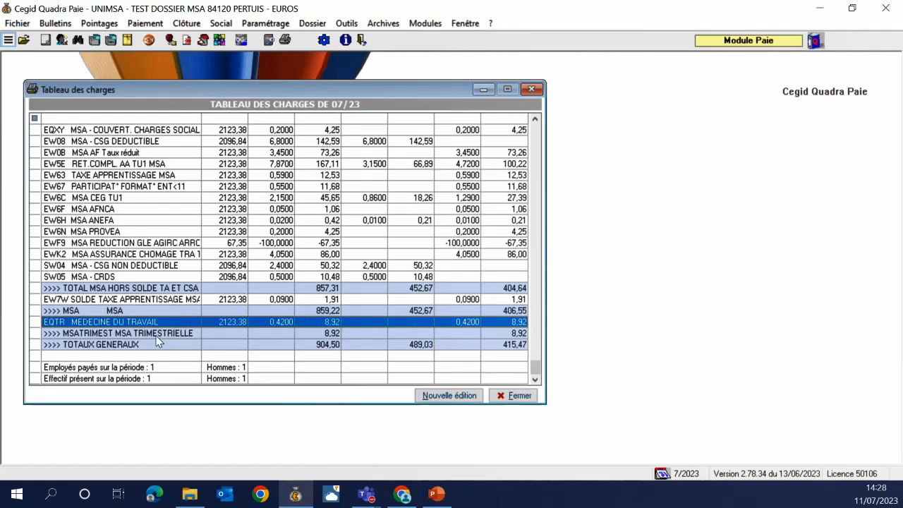
# Review the TOTAUX GENERAUX and MSATRIMEST lines of the 07/23 charges table, then close it
pyautogui.click(146, 345)
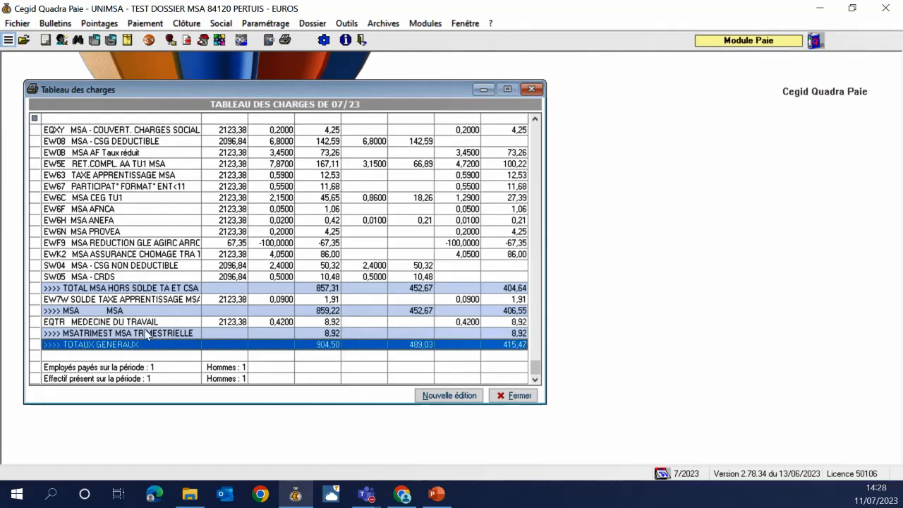
pyautogui.click(145, 333)
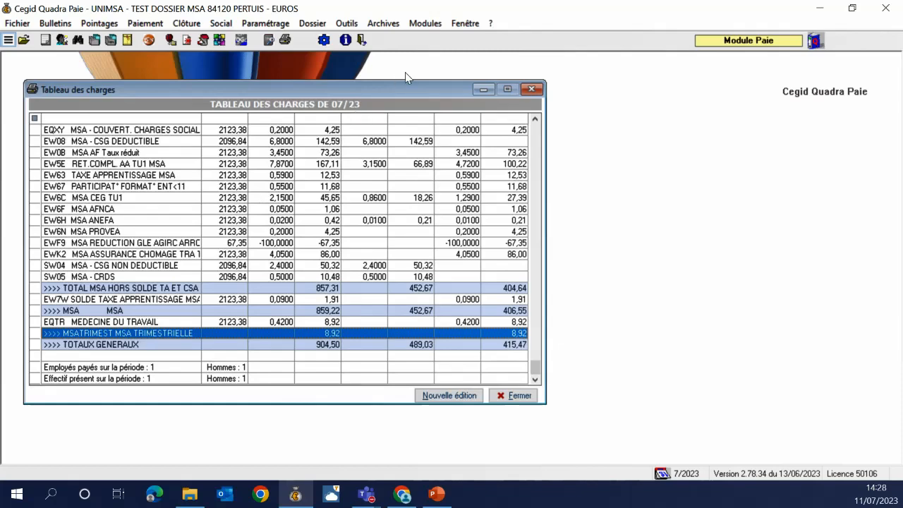
pyautogui.click(527, 92)
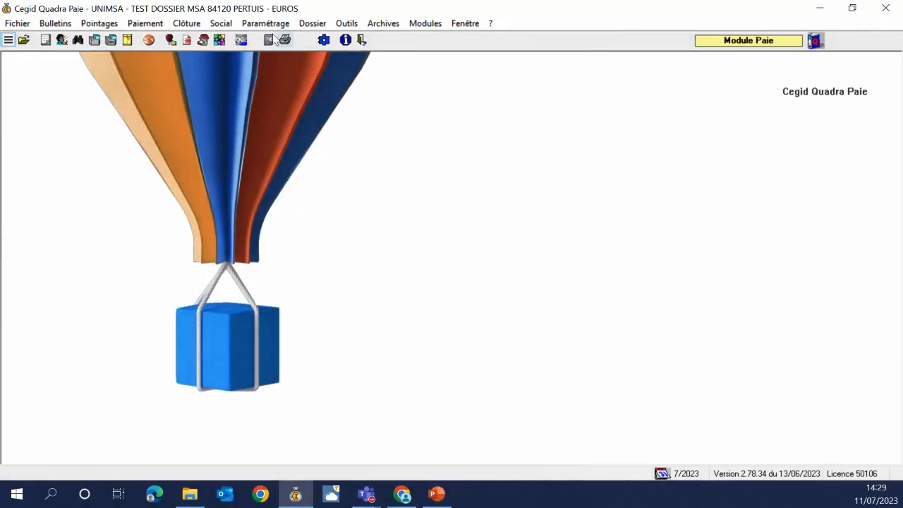
# Add a DSN/DUCS payment line for MSATRIMEST by Prélèvement SEPA from the CAISSE EPARGNE account
pyautogui.click(265, 24)
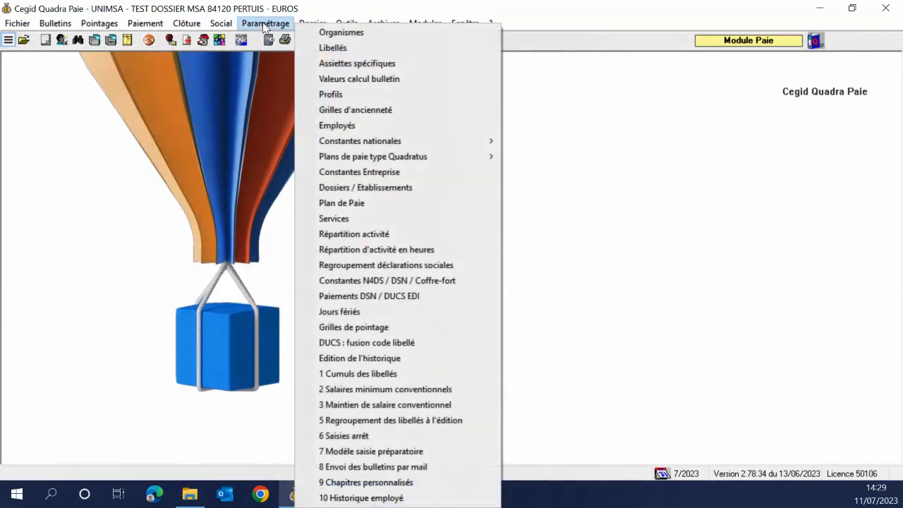
pyautogui.click(355, 302)
pyautogui.click(195, 215)
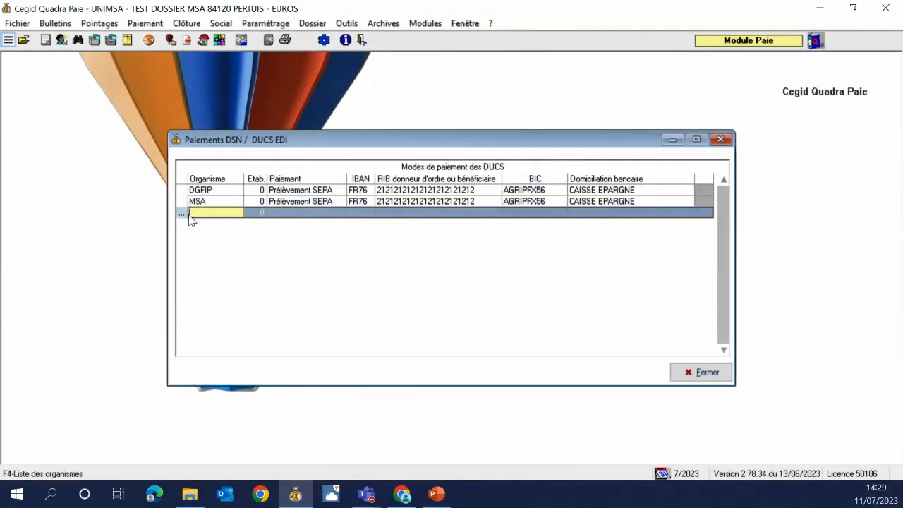
pyautogui.press('F4')
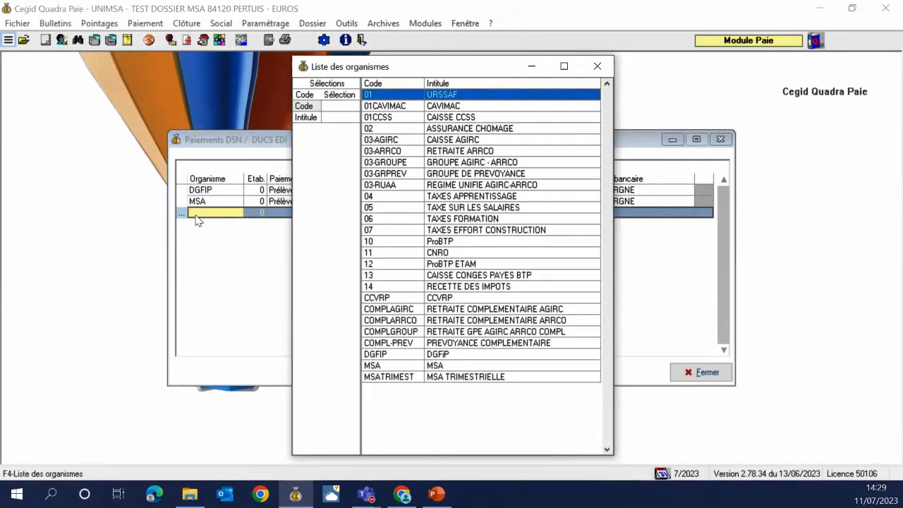
pyautogui.press('Down')
pyautogui.press('Down')
pyautogui.press('Down')
pyautogui.press('Down')
pyautogui.press('Down')
pyautogui.press('Down')
pyautogui.press('Down')
pyautogui.press('Down')
pyautogui.press('Down')
pyautogui.press('Down')
pyautogui.press('Down')
pyautogui.press('Down')
pyautogui.press('Down')
pyautogui.press('Down')
pyautogui.press('Down')
pyautogui.press('Down')
pyautogui.press('Down')
pyautogui.press('Down')
pyautogui.press('Down')
pyautogui.press('Down')
pyautogui.press('Down')
pyautogui.press('Down')
pyautogui.press('Down')
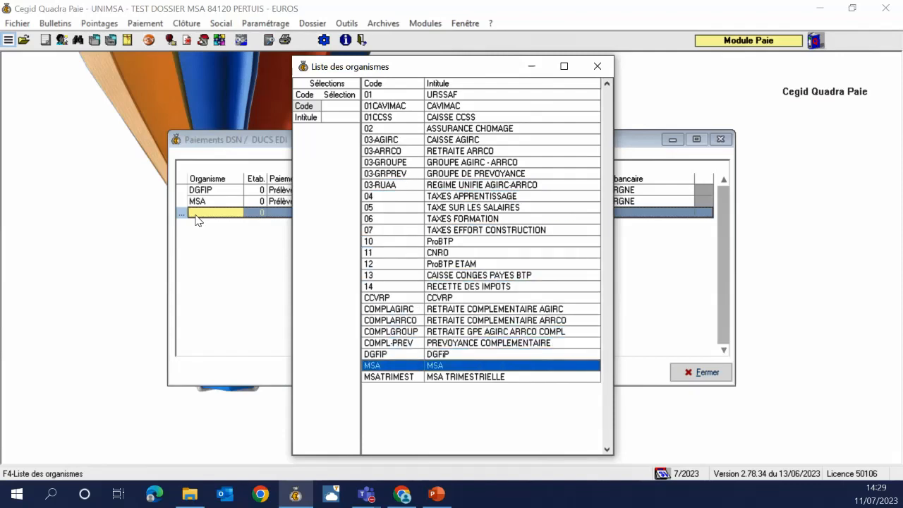
pyautogui.press('Return')
pyautogui.press('Return')
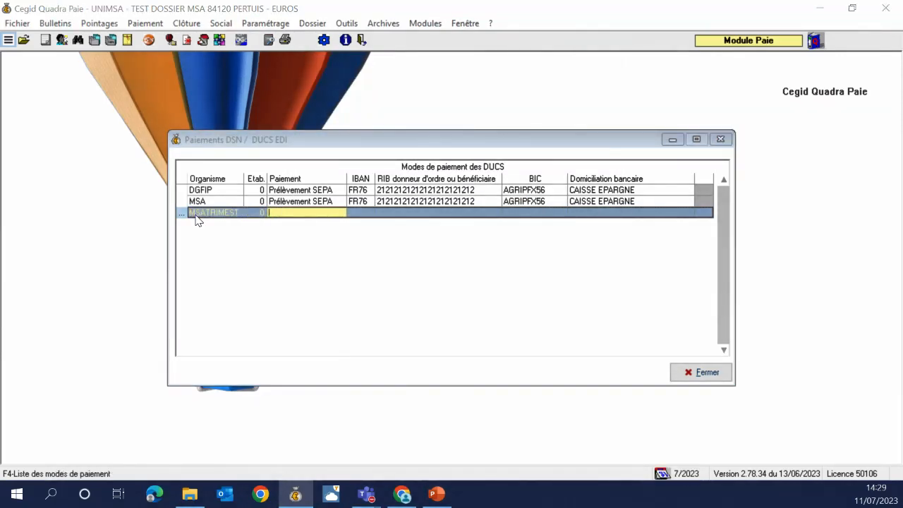
pyautogui.press('Return')
pyautogui.press('F4')
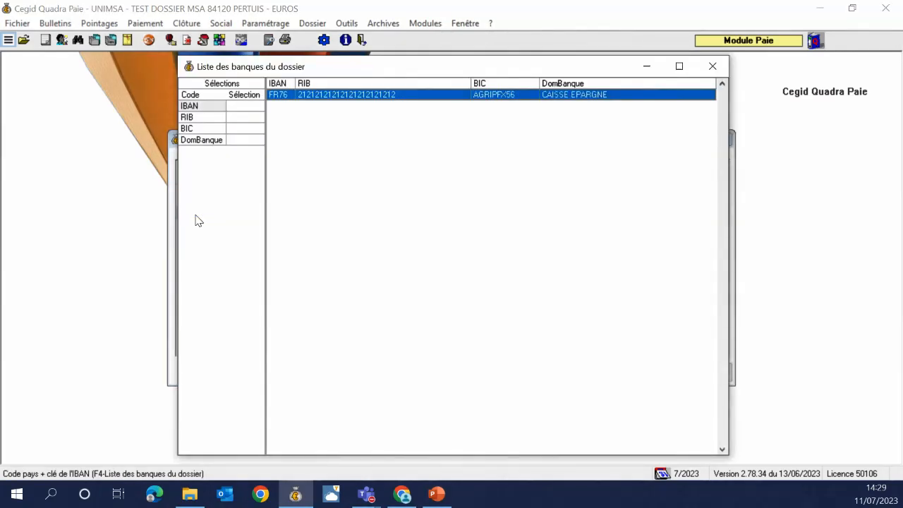
pyautogui.press('Return')
pyautogui.press('Return')
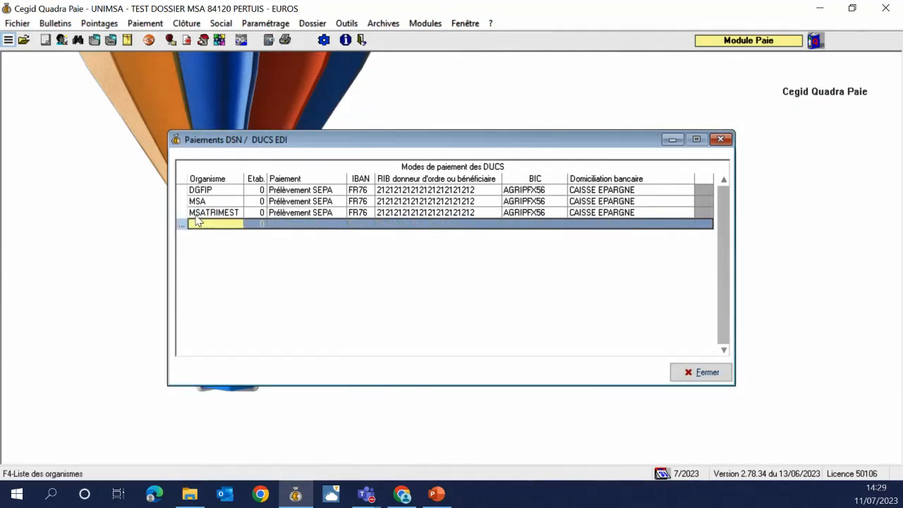
pyautogui.click(693, 370)
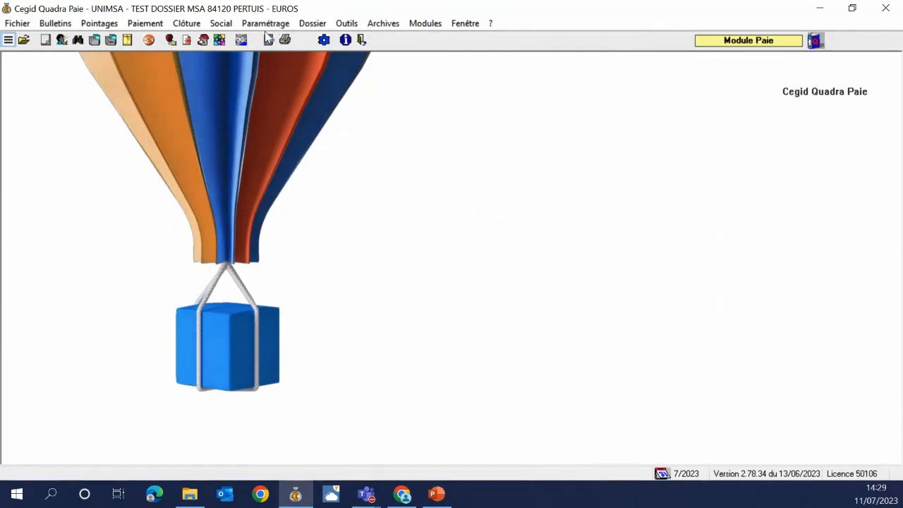
pyautogui.click(265, 23)
# Check the complementary Quadratus label settings, then close them
pyautogui.moveTo(399, 156)
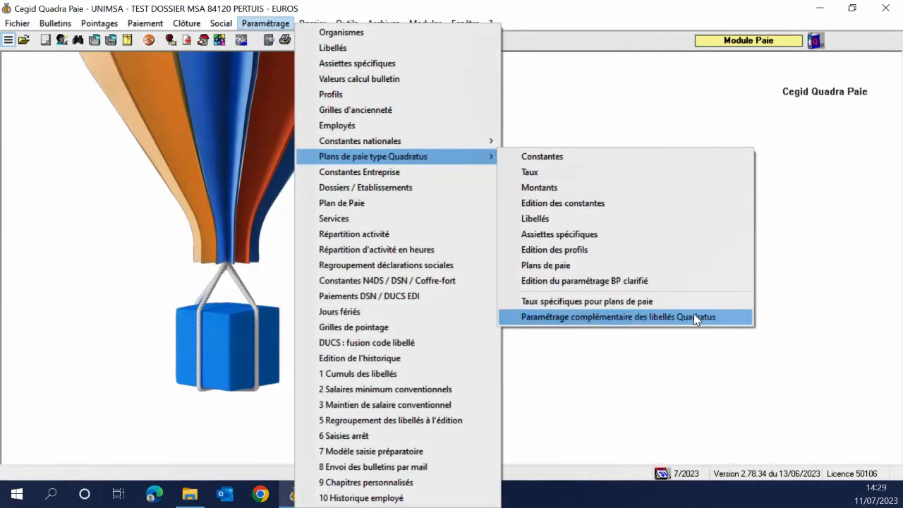
pyautogui.click(693, 315)
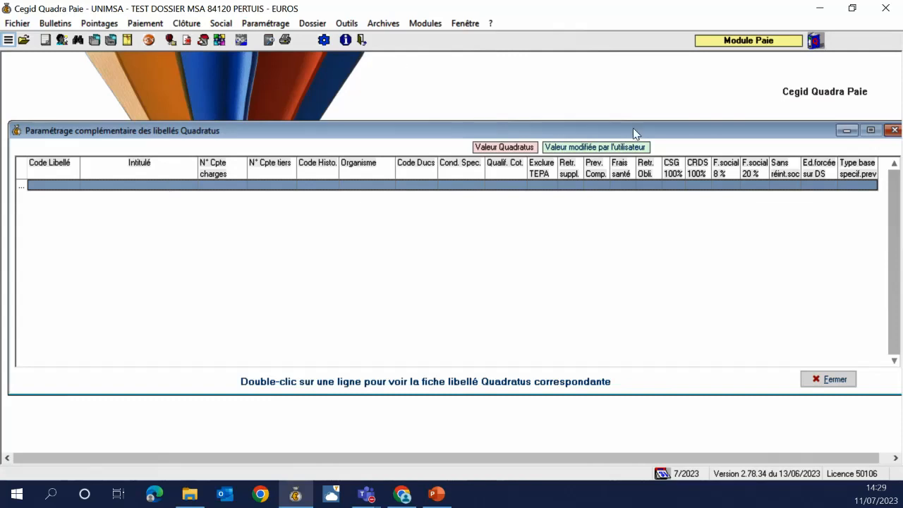
pyautogui.moveTo(633, 129); pyautogui.dragTo(546, 138)
pyautogui.click(807, 139)
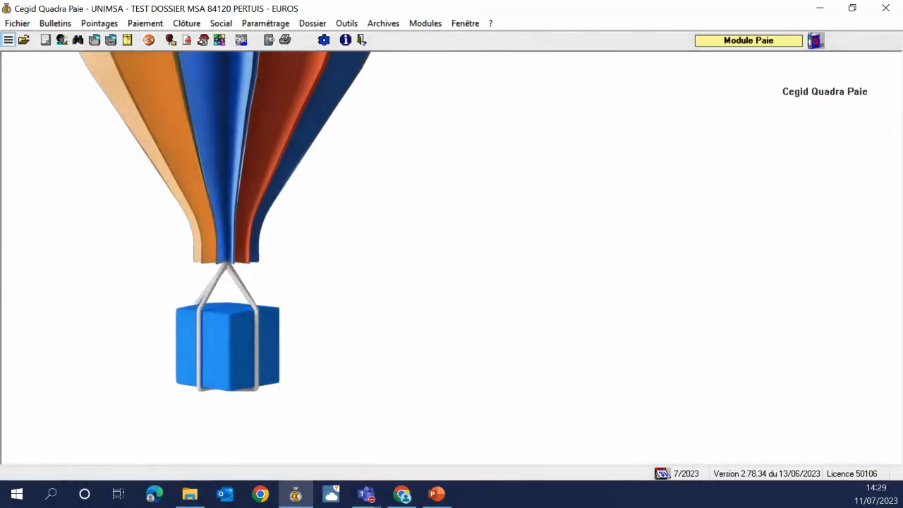
# Glance at the PowerPoint presentation, then return to the payroll settings menu
pyautogui.press('super+shift+q')
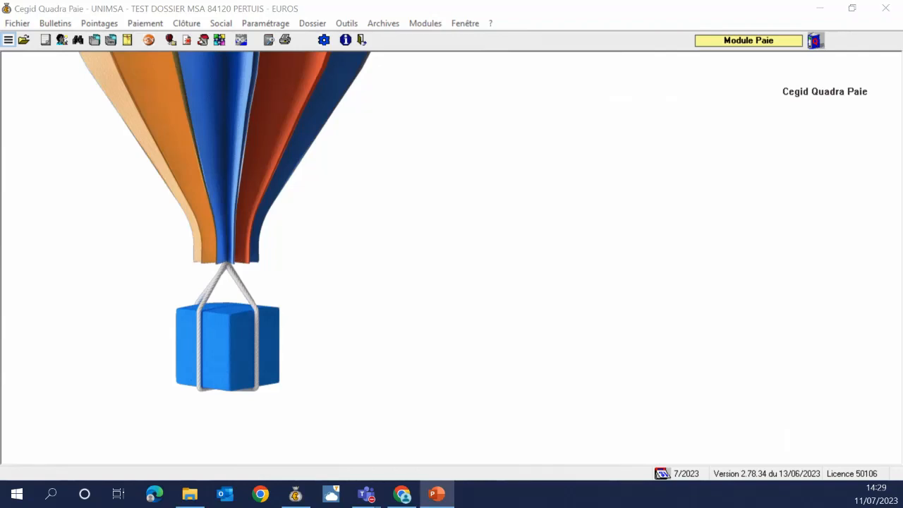
pyautogui.click(263, 310)
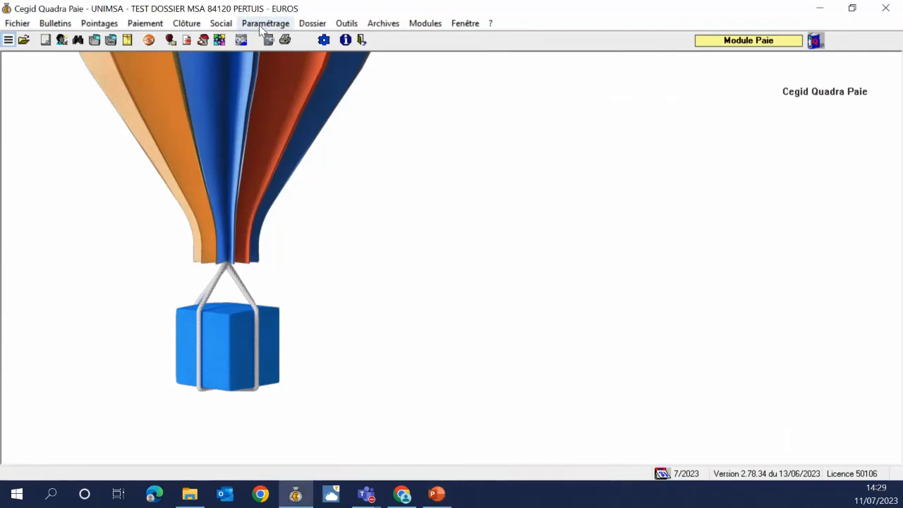
pyautogui.click(264, 23)
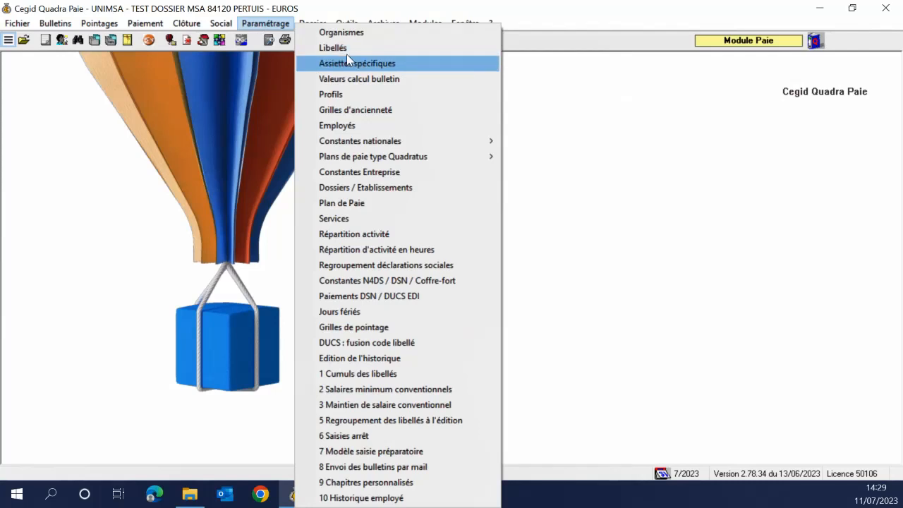
# In Organismes, select MSA from the list and display its generic settings (caisse code 84)
pyautogui.click(341, 32)
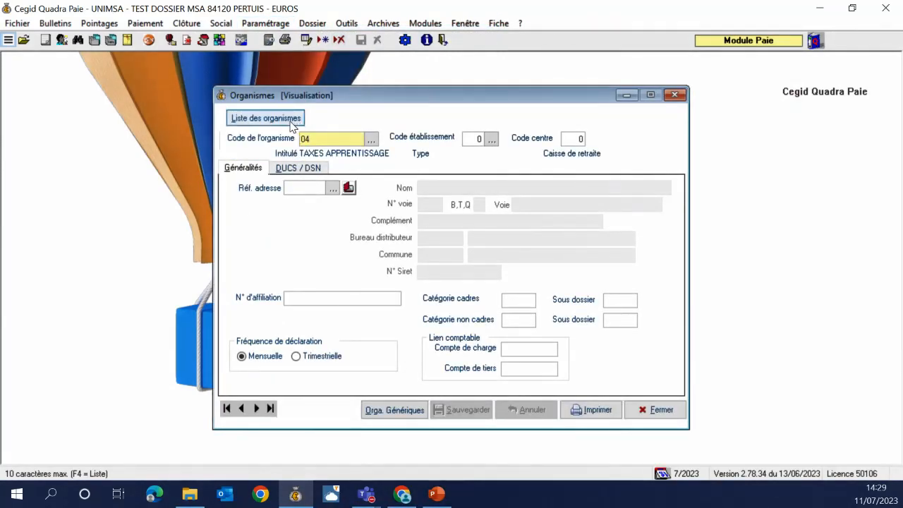
pyautogui.click(406, 411)
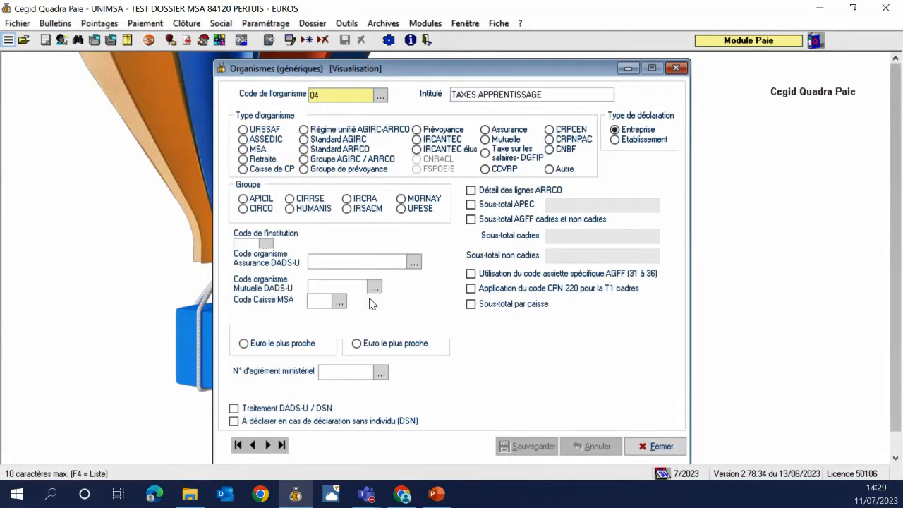
pyautogui.click(676, 68)
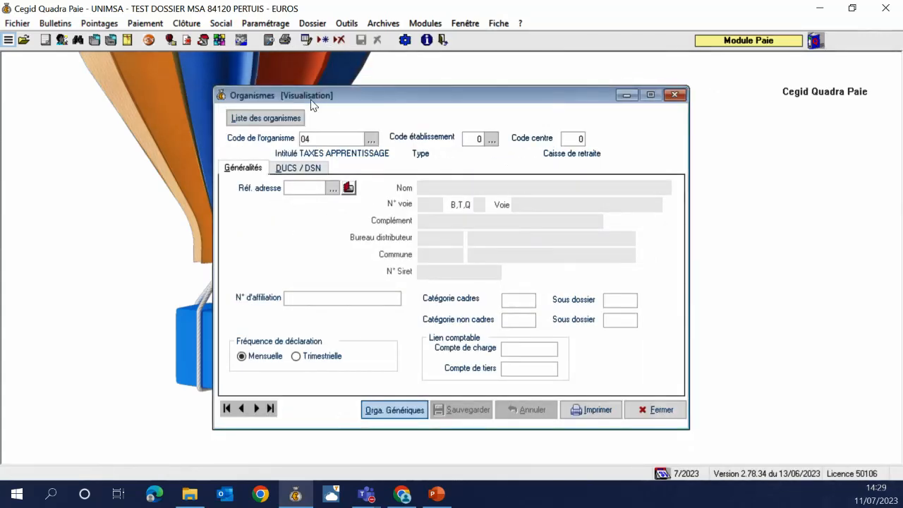
pyautogui.click(271, 118)
pyautogui.doubleClick(415, 103)
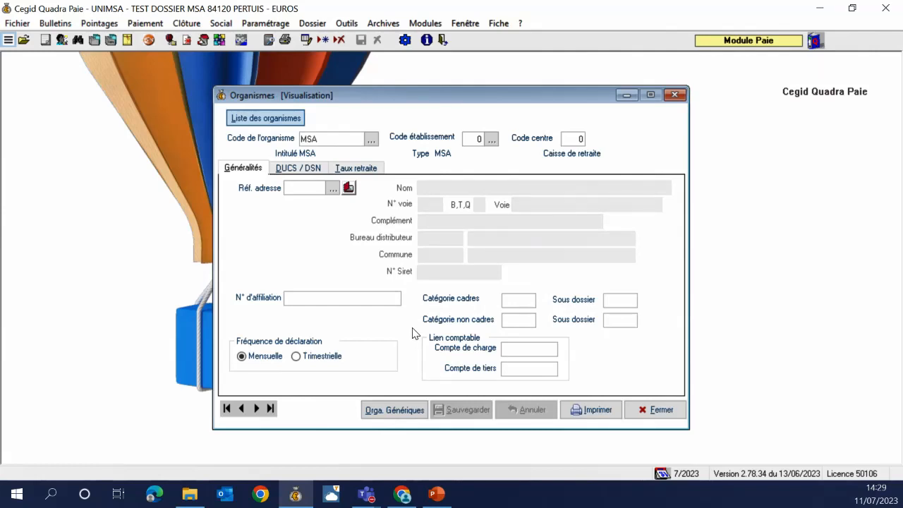
pyautogui.click(399, 410)
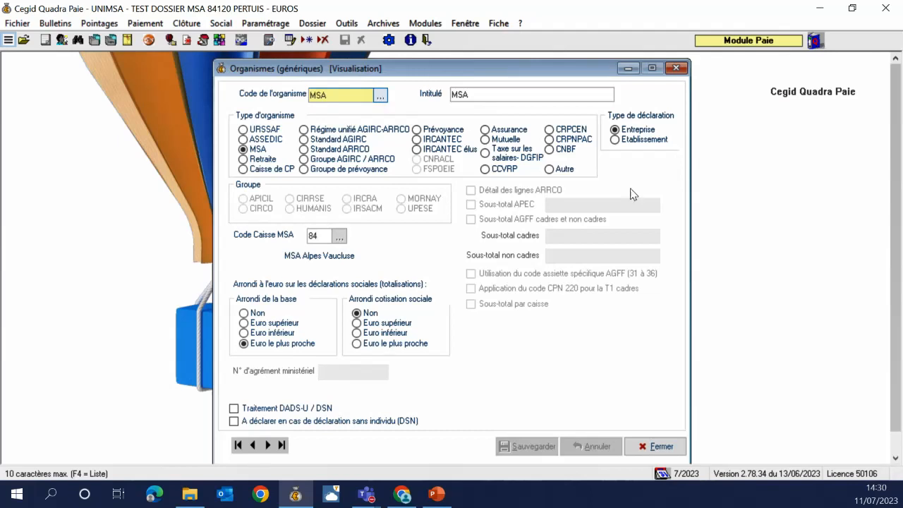
# Set the MSA generic record's declaration type to Etablissement and save it
pyautogui.click(555, 188)
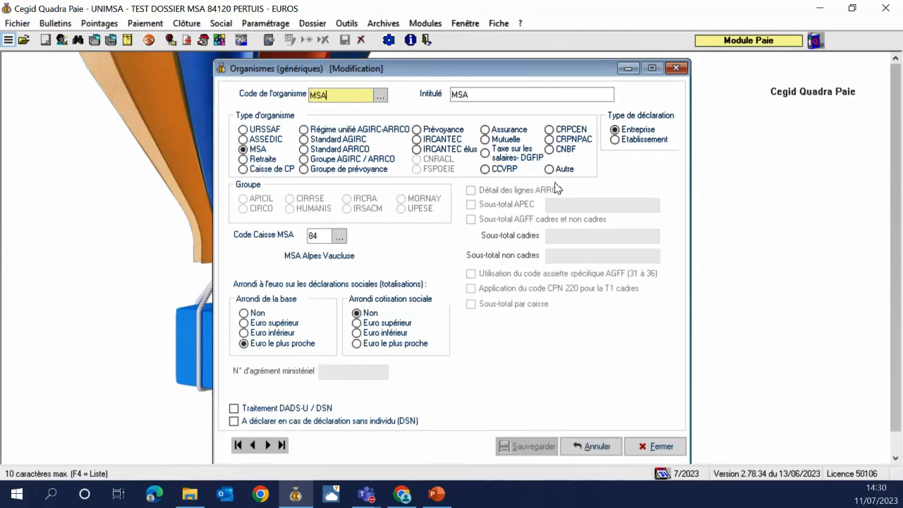
pyautogui.click(615, 139)
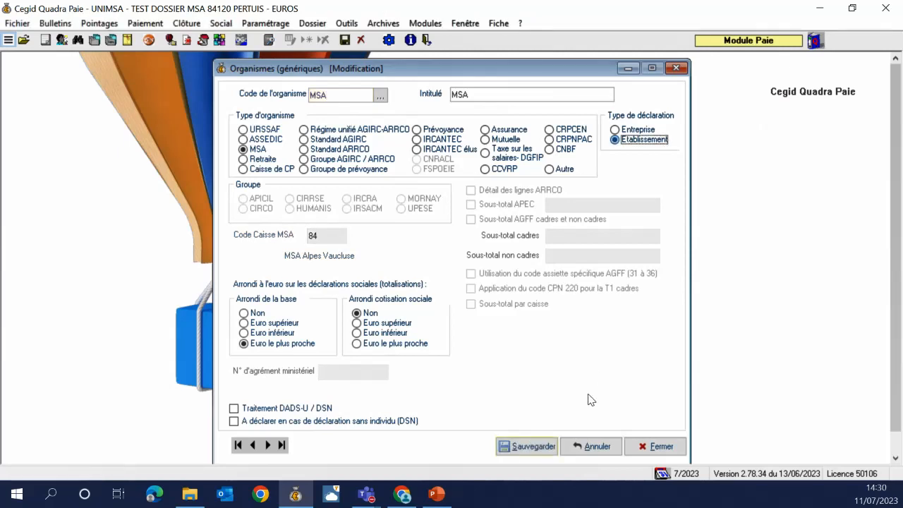
pyautogui.click(615, 130)
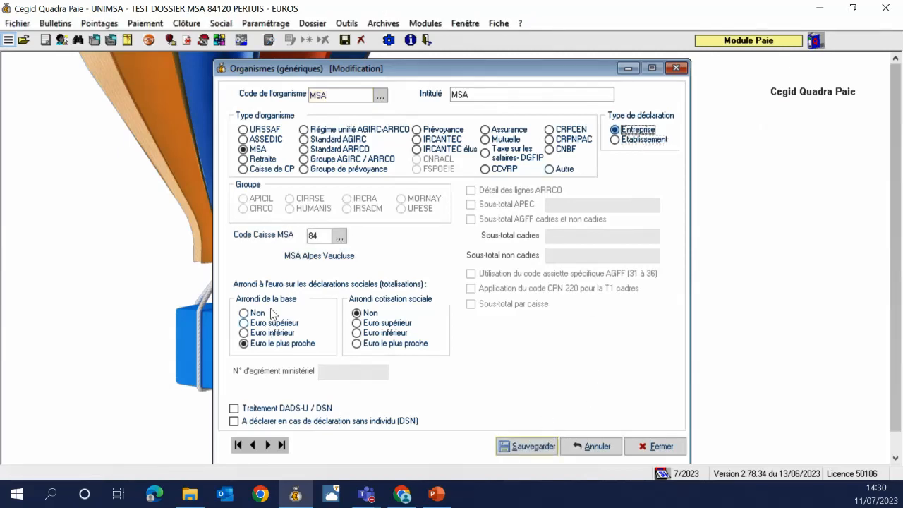
pyautogui.click(316, 237)
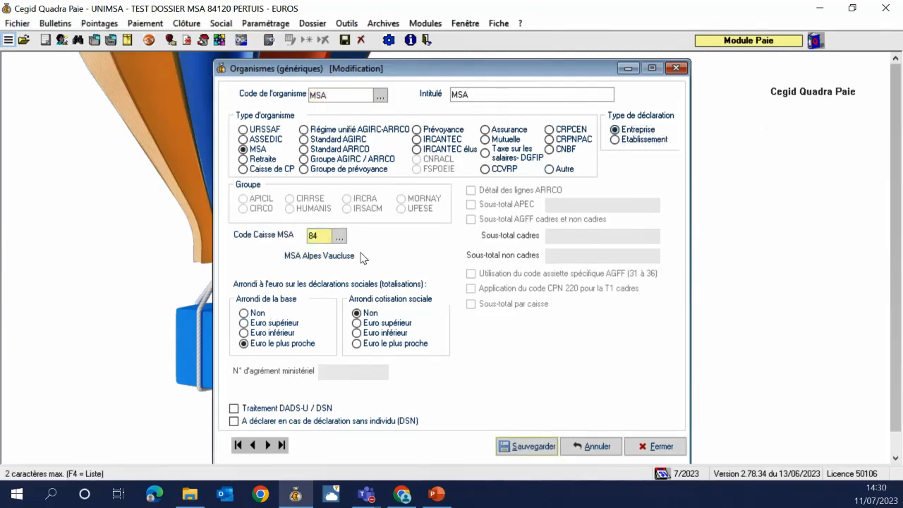
pyautogui.click(633, 142)
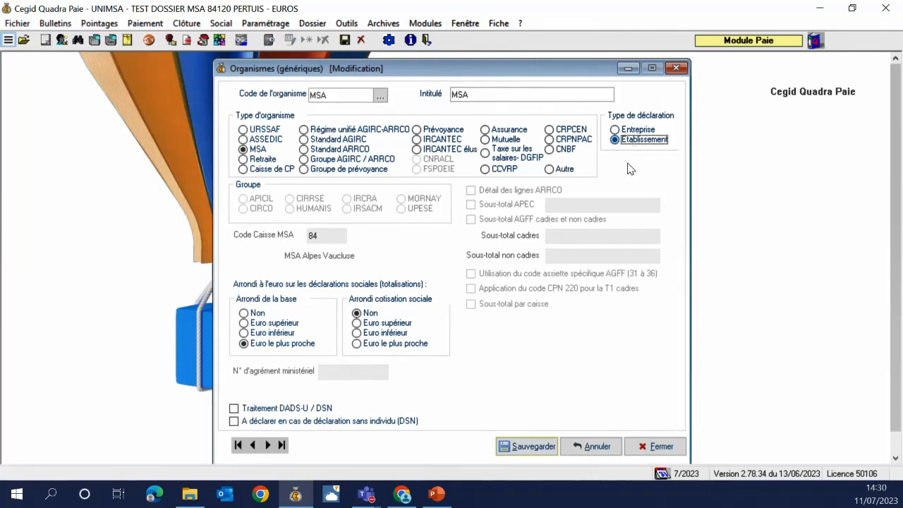
pyautogui.click(528, 449)
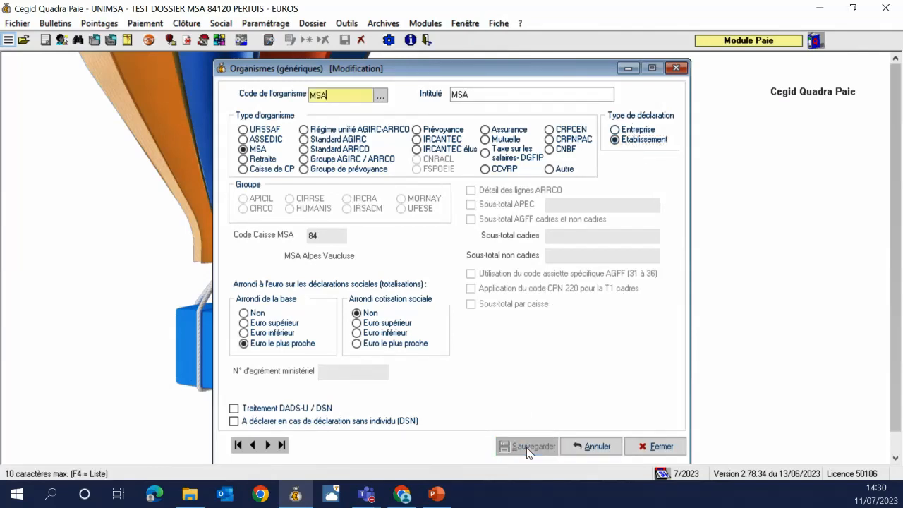
pyautogui.click(655, 447)
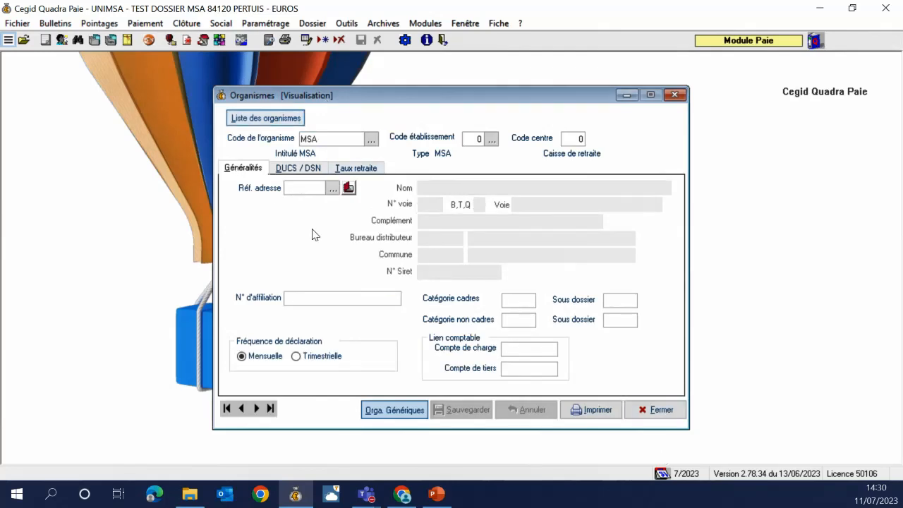
# Try MSA Alpes Vaucluse (84) as MSA's DUCS/DSN caisse code, cancel it, and reopen generic settings
pyautogui.click(350, 172)
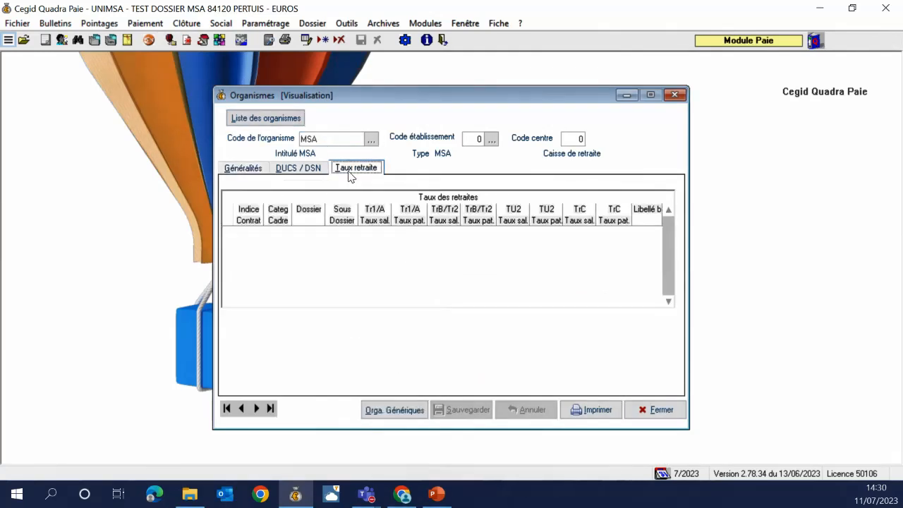
pyautogui.click(309, 174)
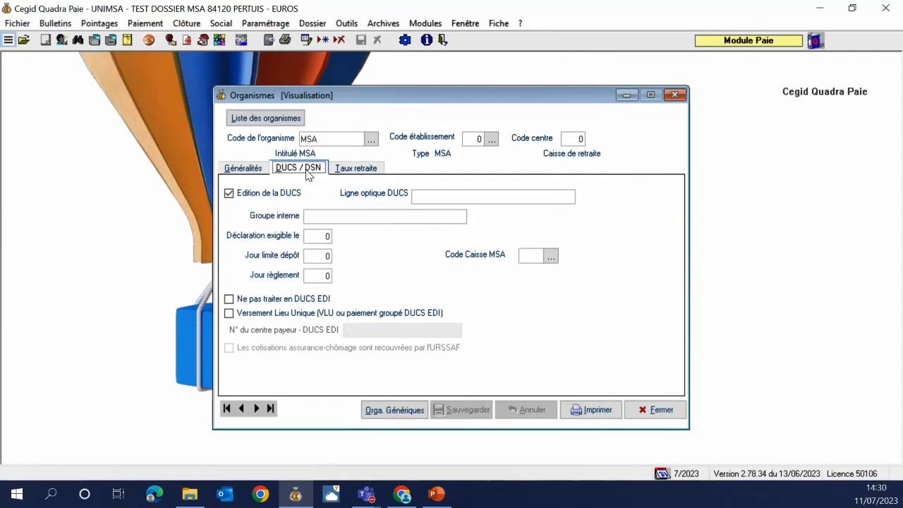
pyautogui.click(641, 283)
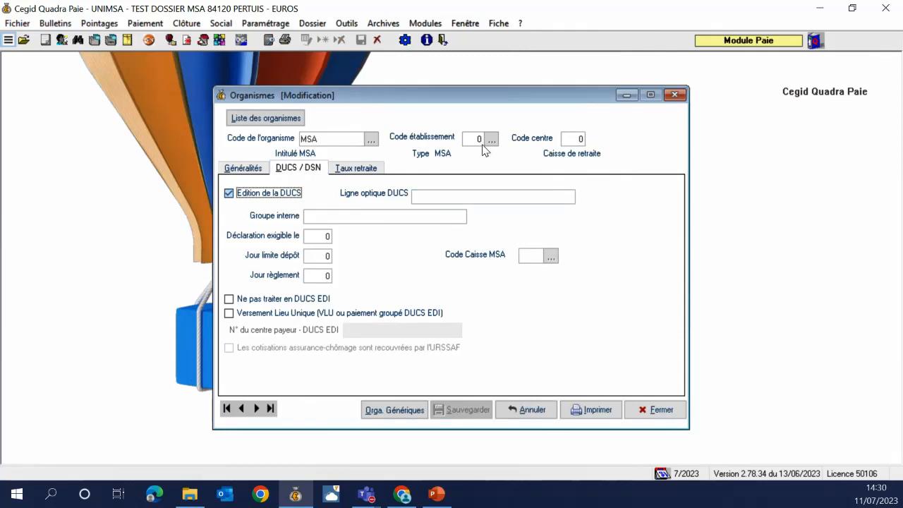
pyautogui.click(553, 258)
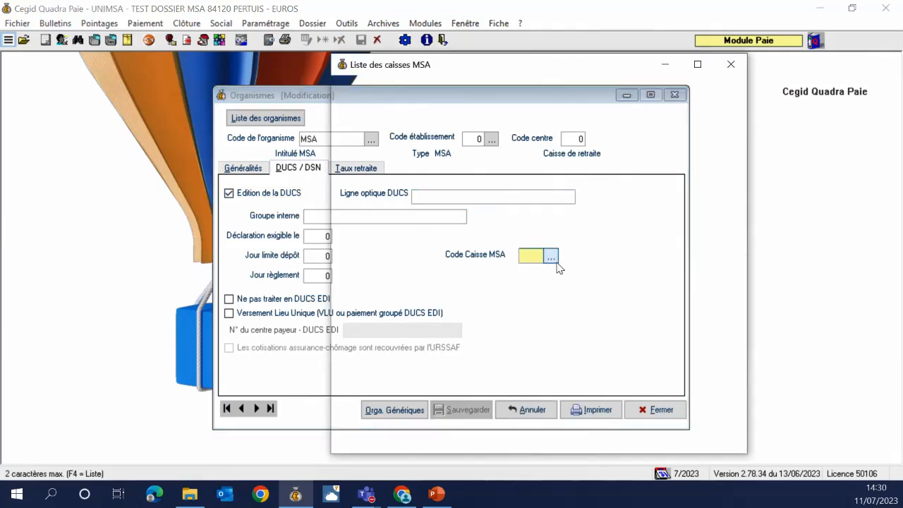
pyautogui.scroll(-2, 561, 266)
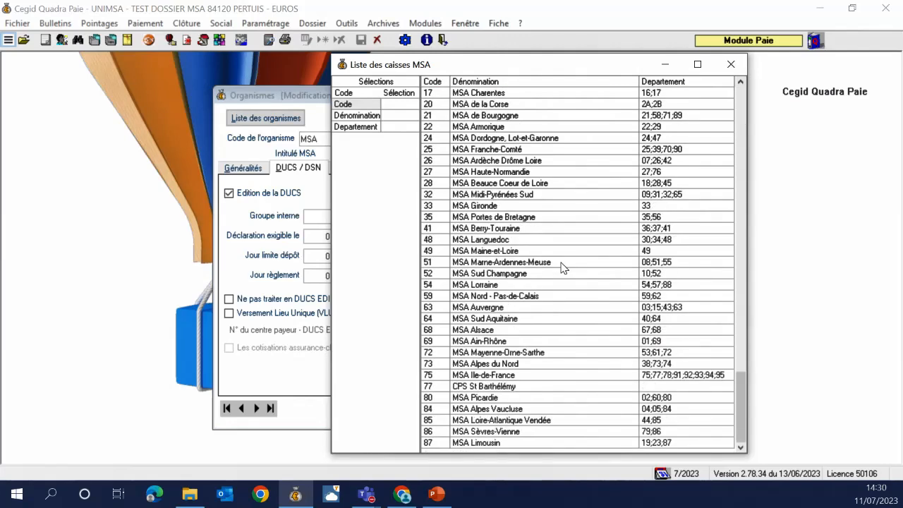
pyautogui.doubleClick(516, 411)
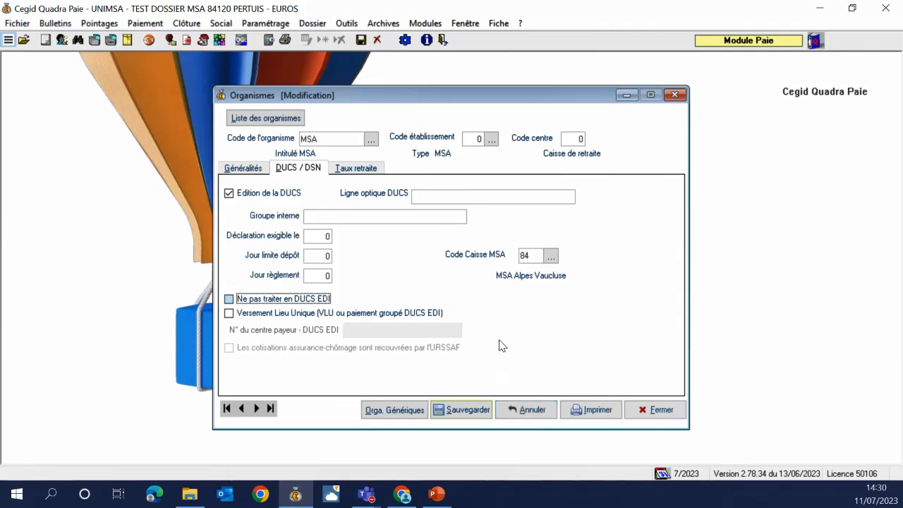
pyautogui.click(513, 409)
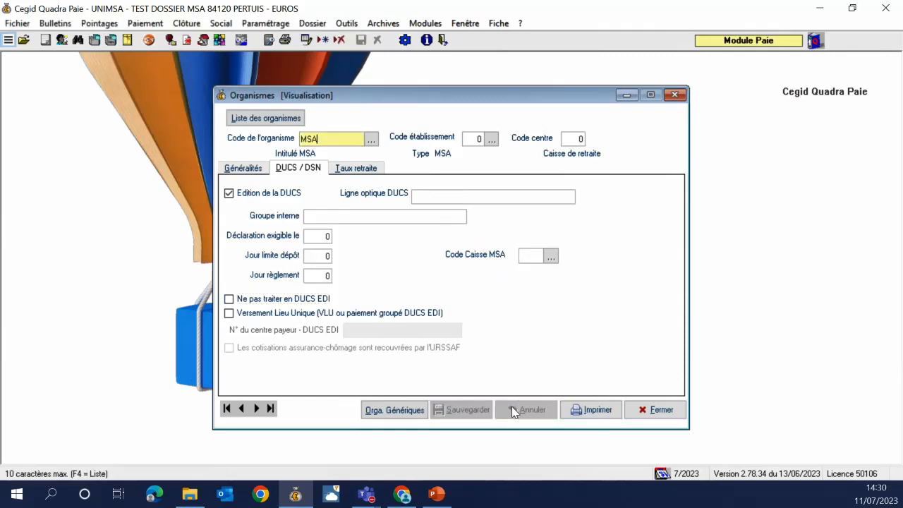
pyautogui.click(399, 411)
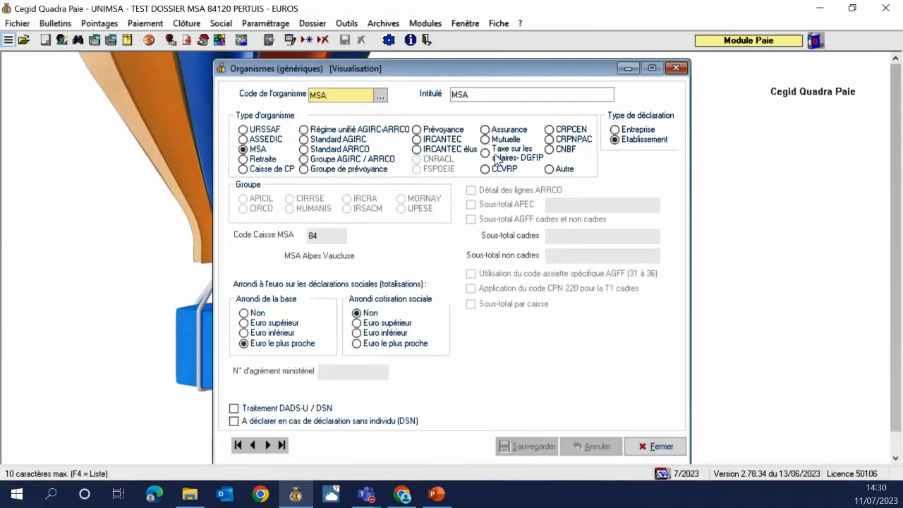
# Switch the MSA declaration type back to Entreprise, save, and close the organism windows
pyautogui.click(637, 130)
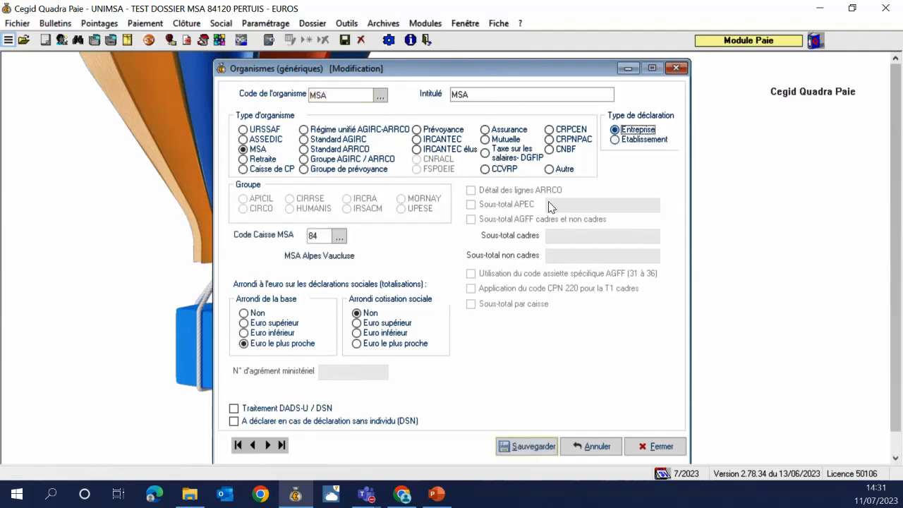
pyautogui.click(549, 450)
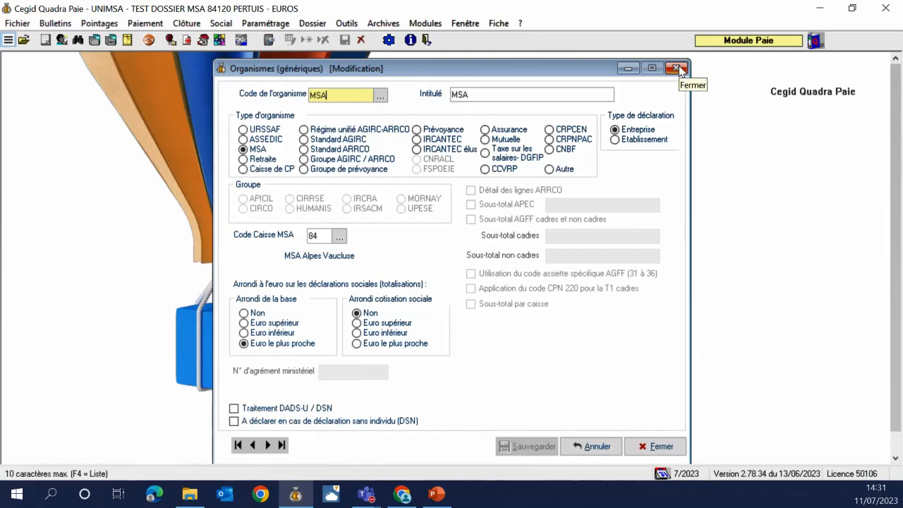
pyautogui.click(677, 68)
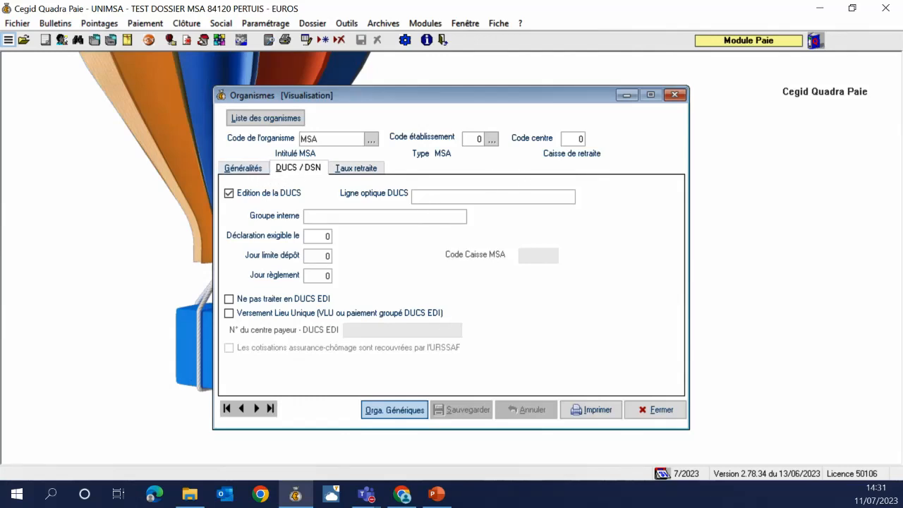
pyautogui.click(656, 410)
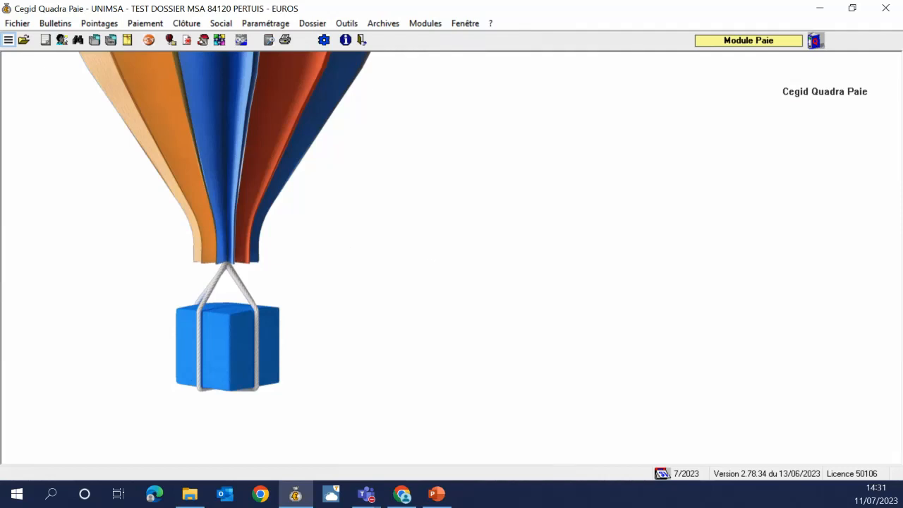
# Check the presentation, then reopen the Organismes settings in Quadra Paie
pyautogui.hotkey('alt', 'Tab')
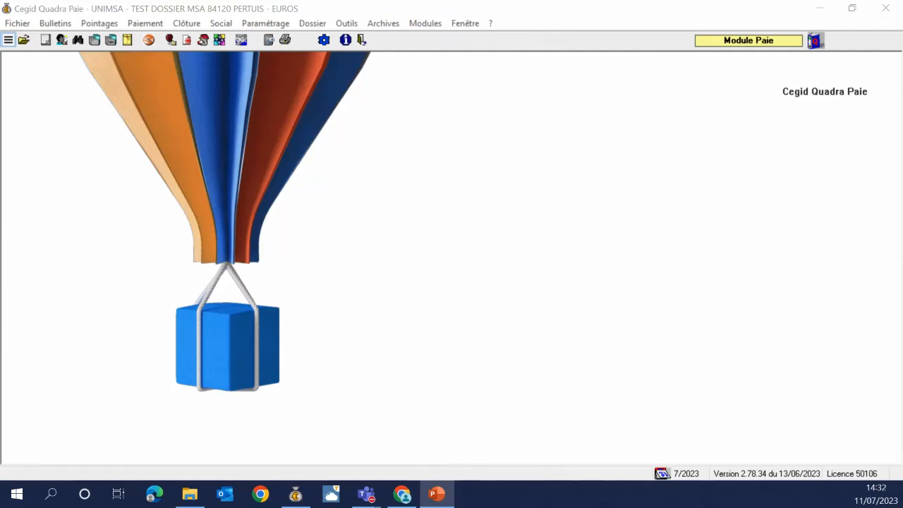
pyautogui.click(258, 21)
pyautogui.click(331, 31)
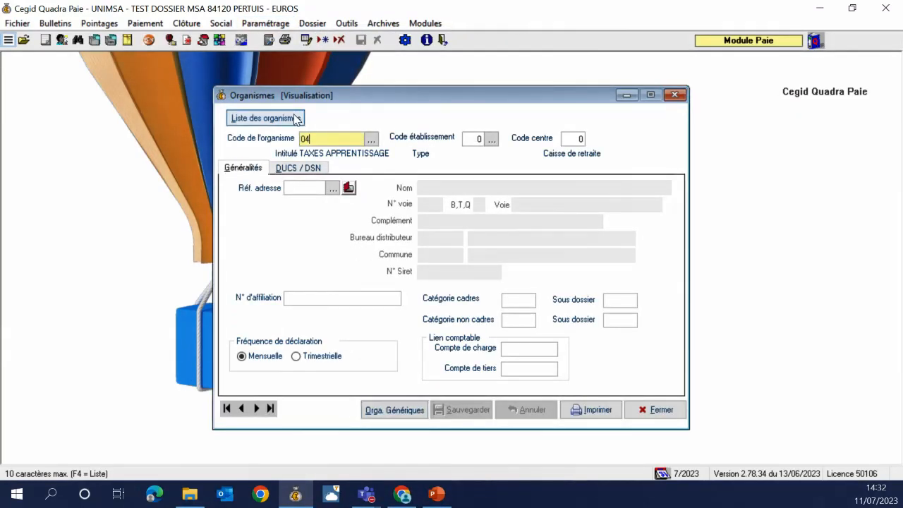
# Tick Traitement DADS-U / DSN and A déclarer…(DSN) in MSA's generic settings and save
pyautogui.click(296, 119)
pyautogui.doubleClick(419, 102)
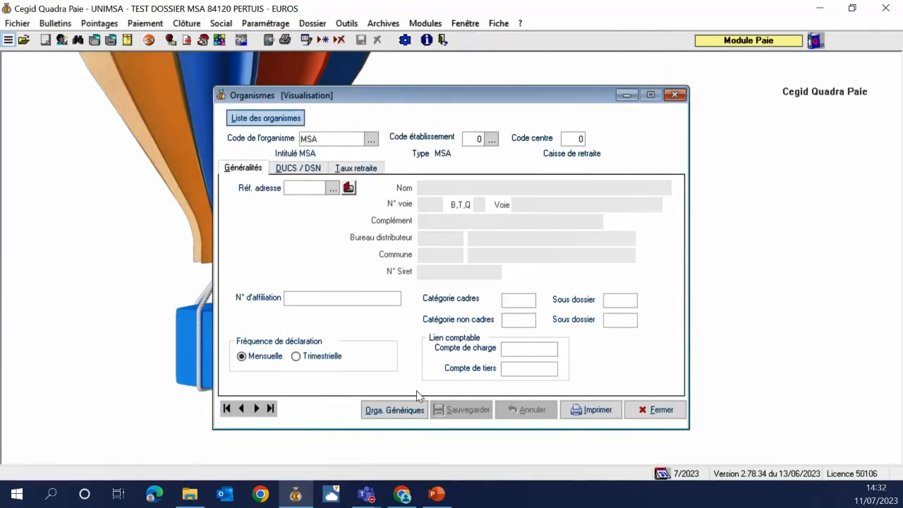
pyautogui.click(392, 409)
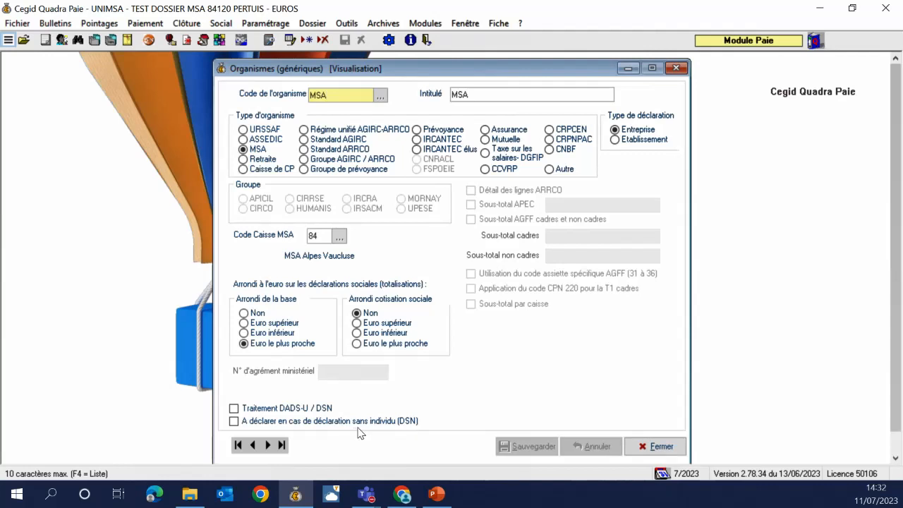
pyautogui.press('End')
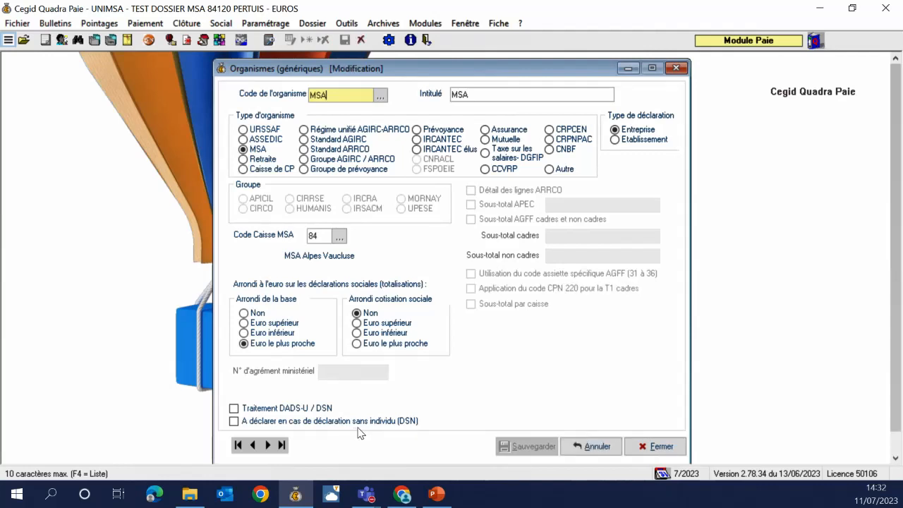
pyautogui.click(356, 421)
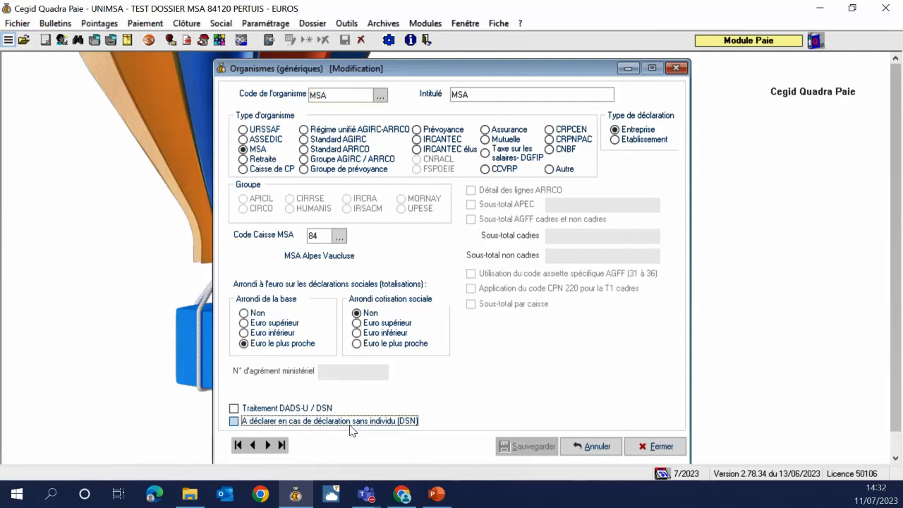
pyautogui.click(322, 410)
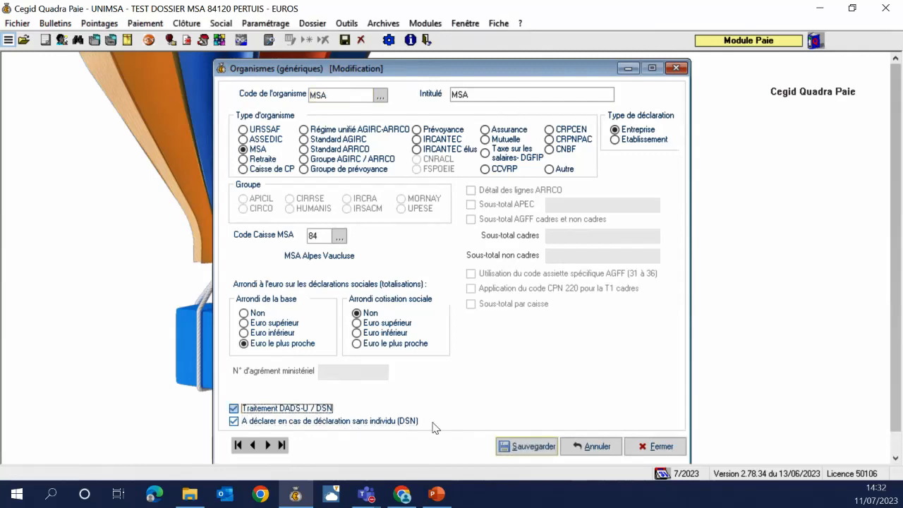
pyautogui.click(554, 448)
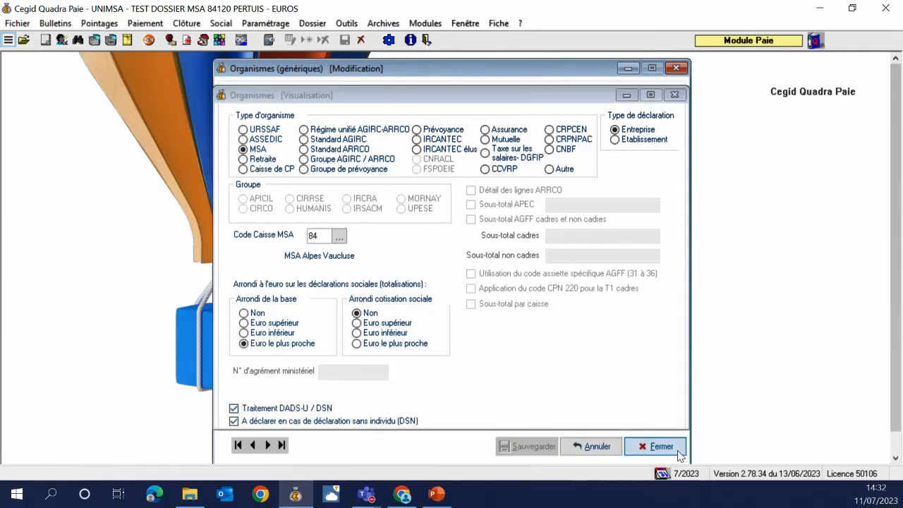
pyautogui.click(659, 446)
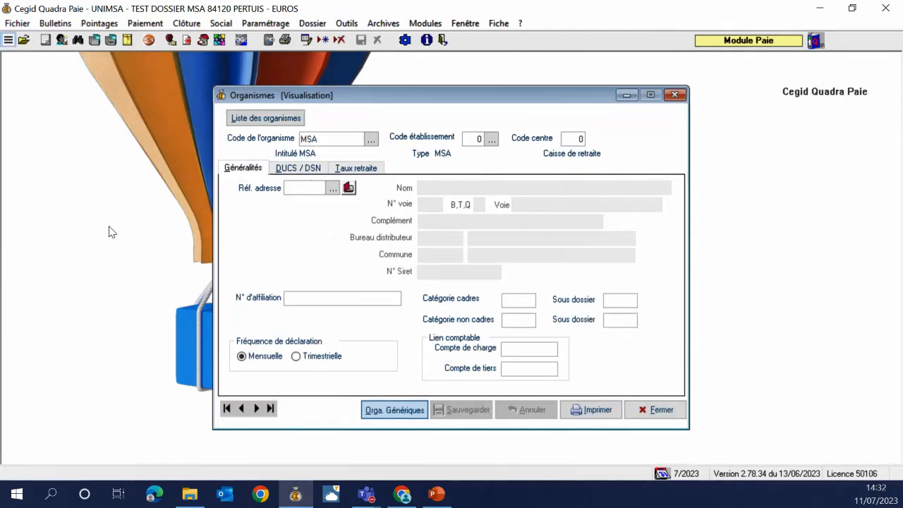
# Set employee 1's INSEE job code to 100x (farmers and breeders) in Définition de l'emploi
pyautogui.click(62, 40)
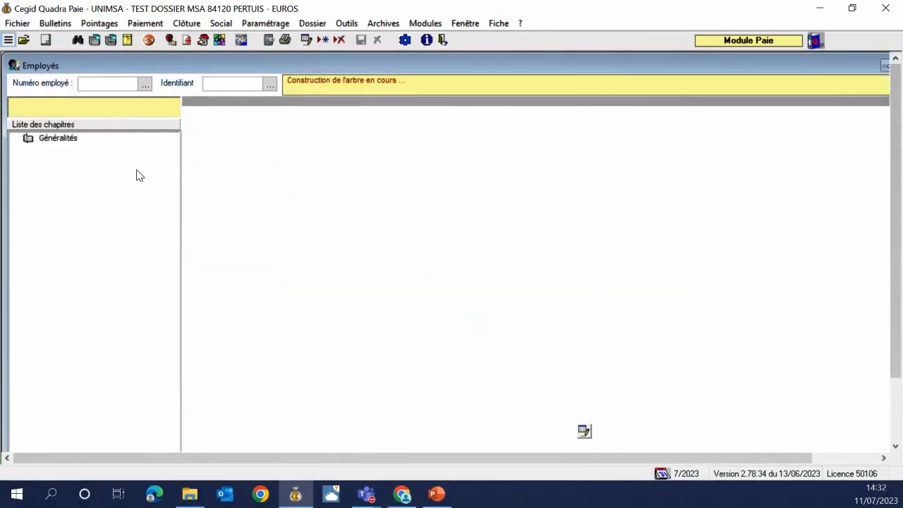
pyautogui.click(95, 331)
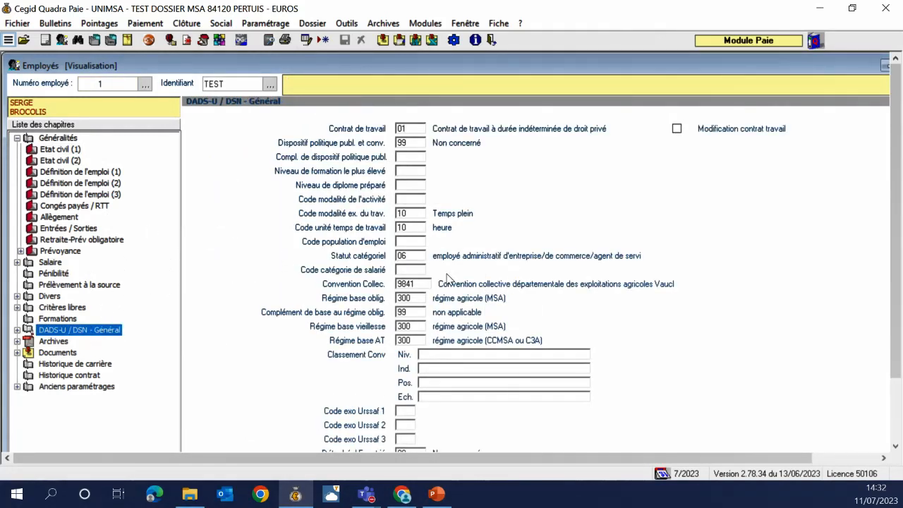
pyautogui.click(99, 172)
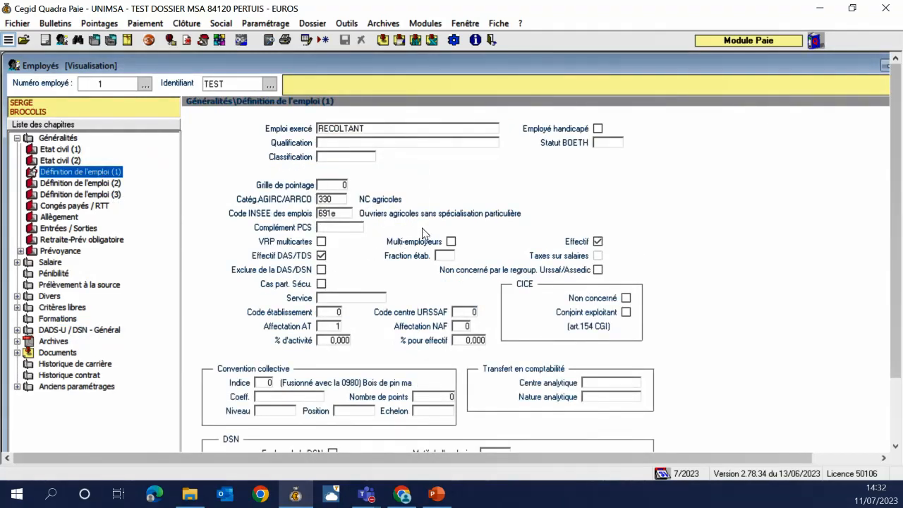
pyautogui.click(422, 228)
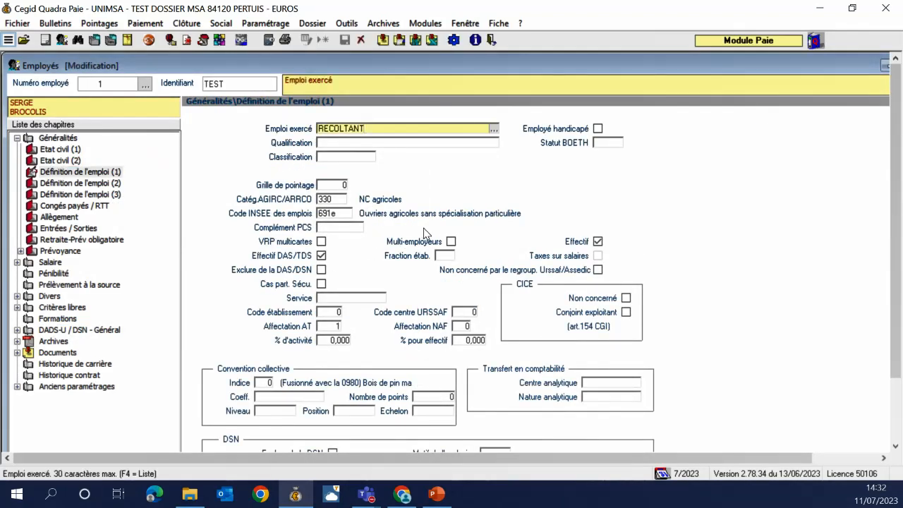
pyautogui.click(347, 214)
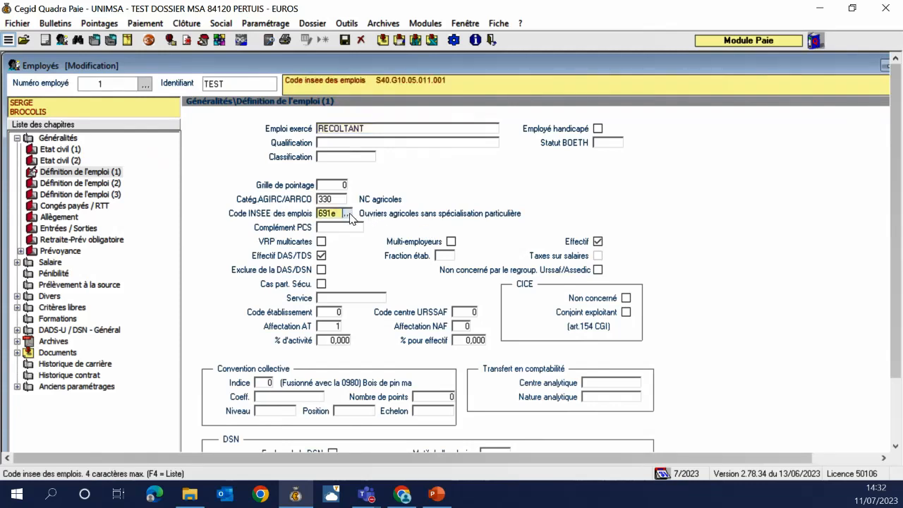
pyautogui.press('F4')
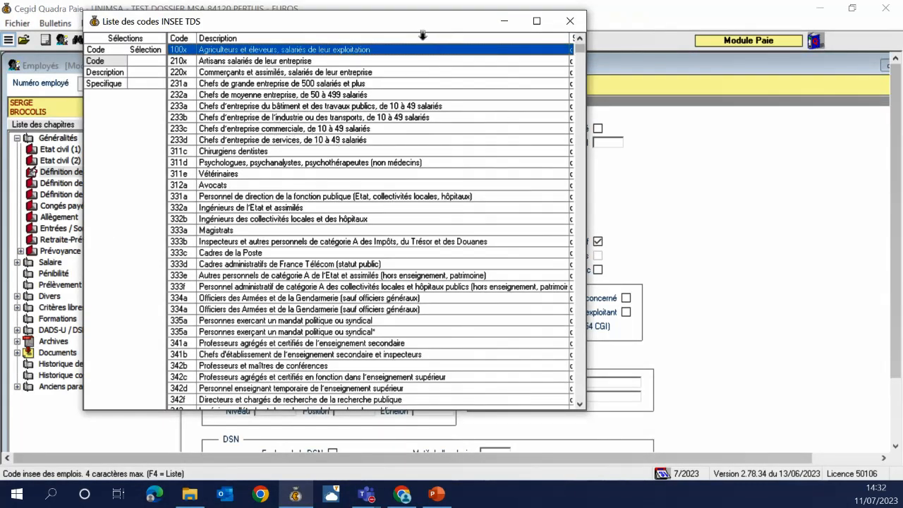
pyautogui.doubleClick(255, 52)
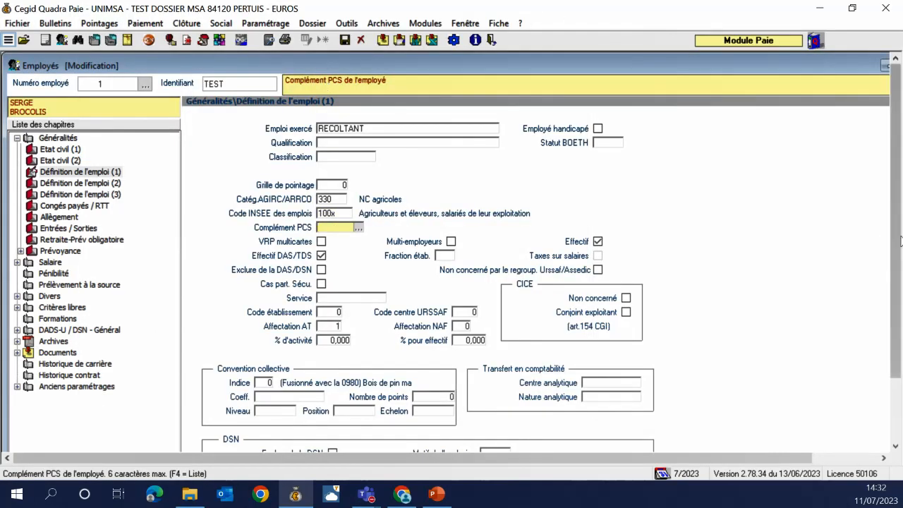
pyautogui.scroll(-2, 892, 350)
# Save the employee record past the N.I.R. and sensitive-data prompts, returning to Définition de l'emploi (1)
pyautogui.click(639, 422)
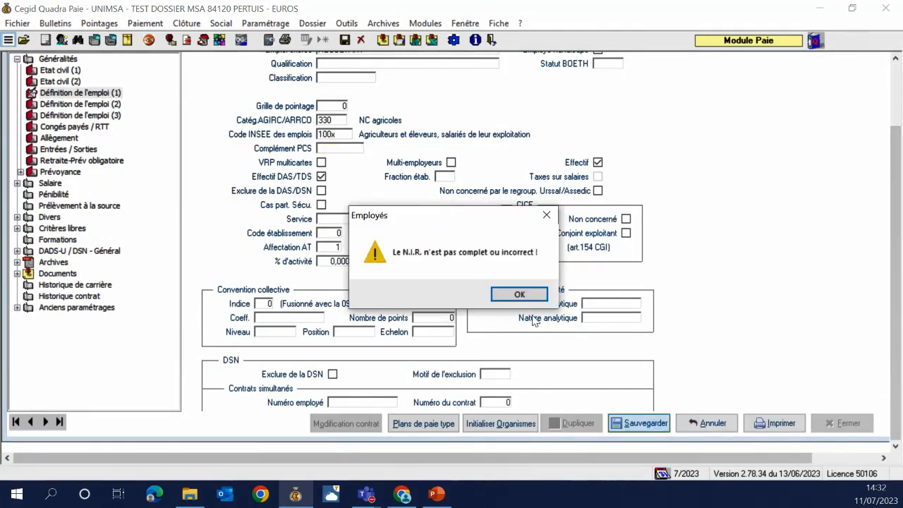
pyautogui.click(513, 300)
pyautogui.click(552, 301)
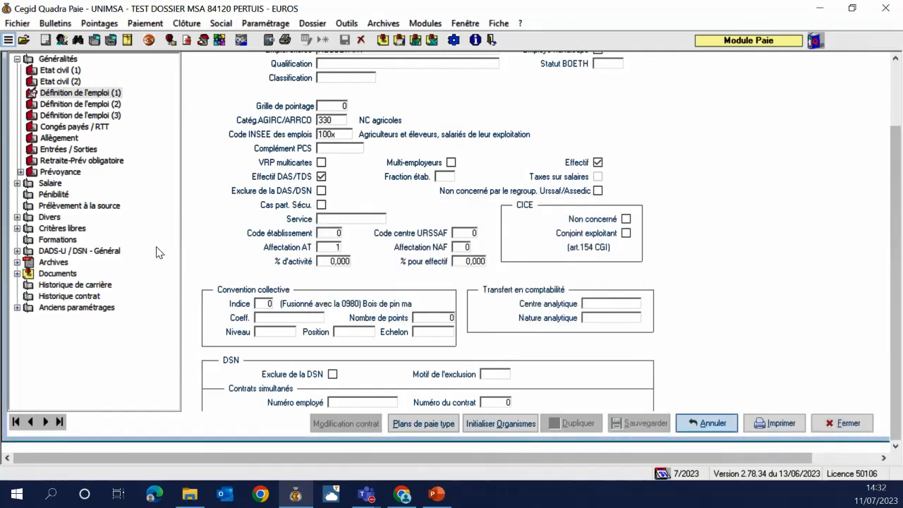
pyautogui.click(74, 252)
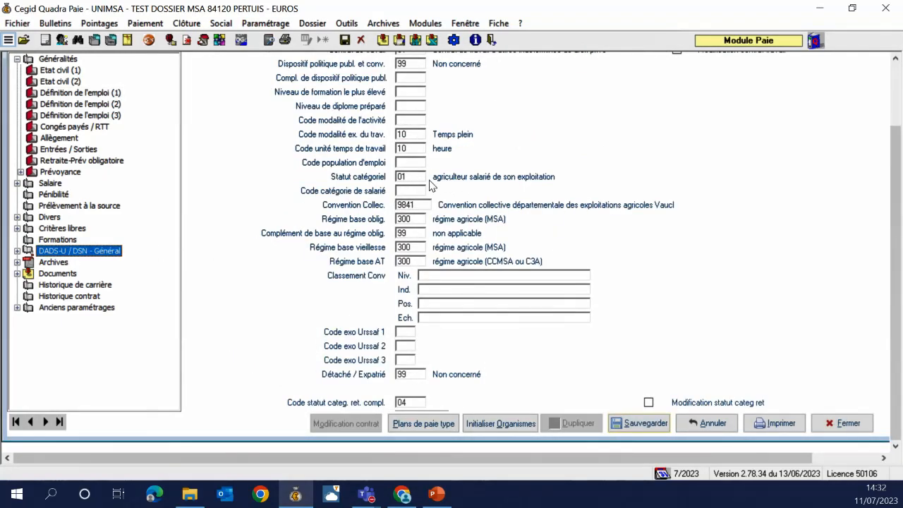
pyautogui.click(103, 94)
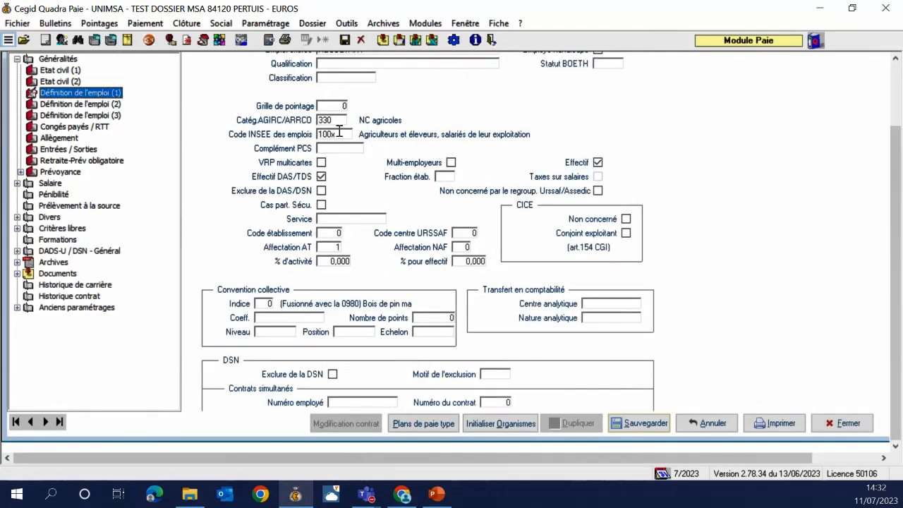
# Filter the INSEE job code list on *agricole and pick code 691a
pyautogui.click(343, 134)
pyautogui.doubleClick(343, 134)
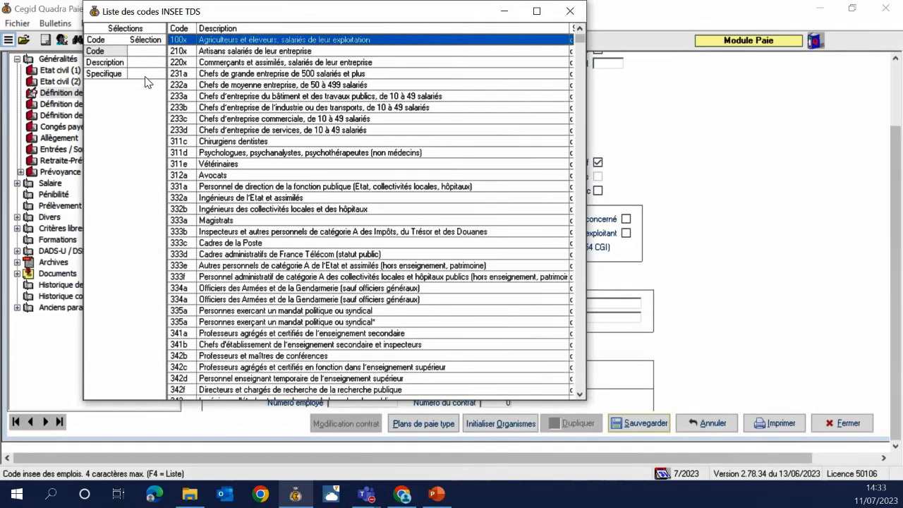
pyautogui.click(149, 76)
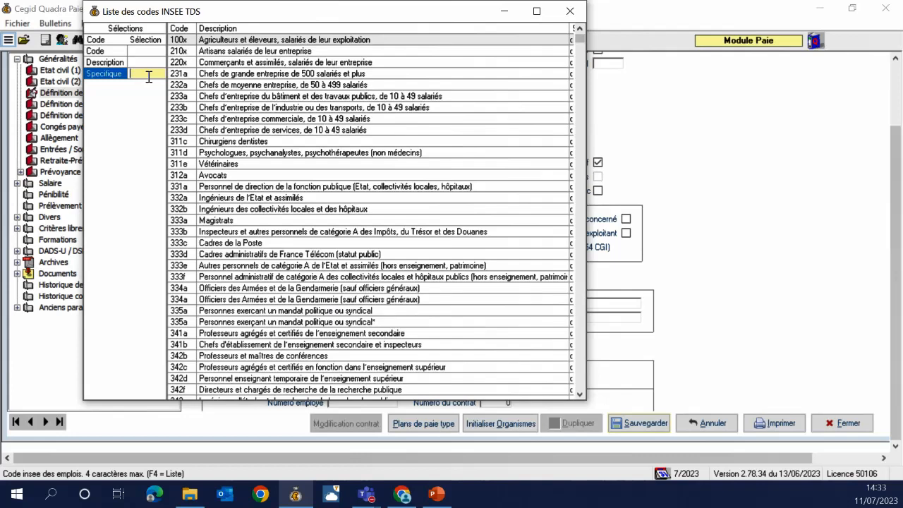
pyautogui.click(158, 62)
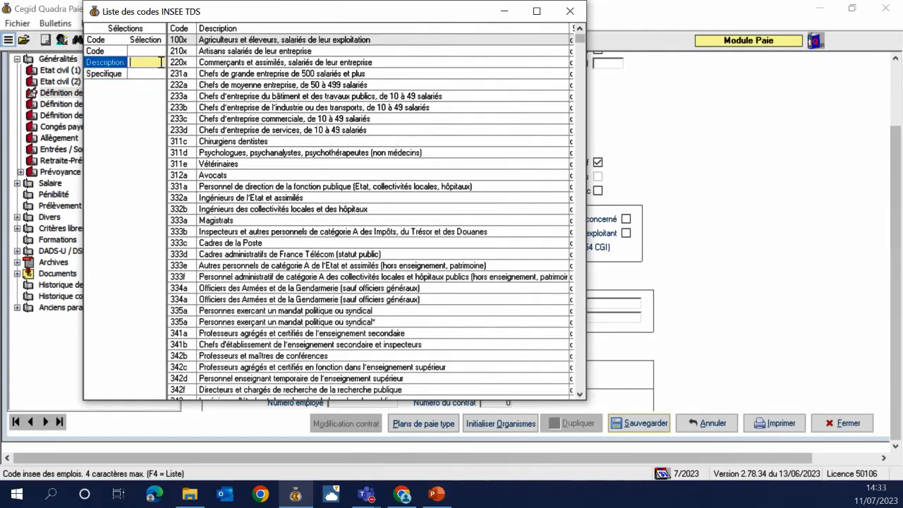
pyautogui.write('*agricole')
pyautogui.press('Return')
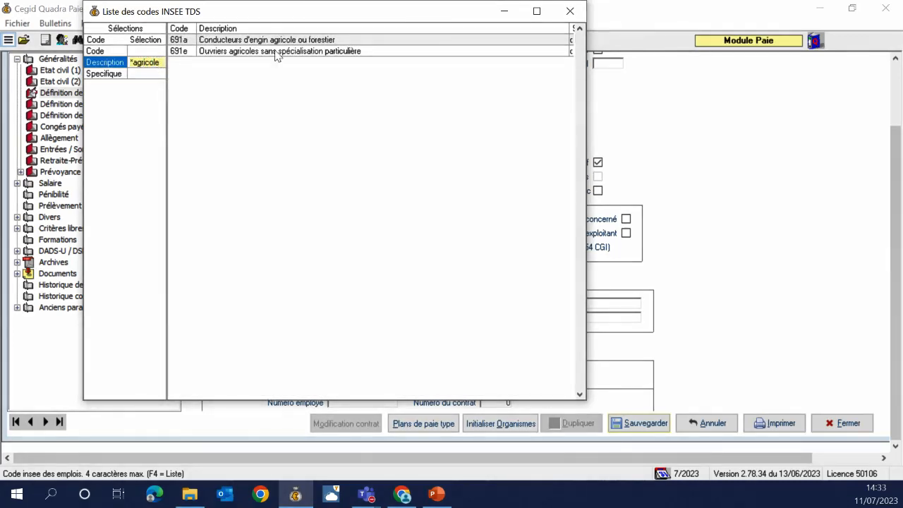
pyautogui.doubleClick(275, 41)
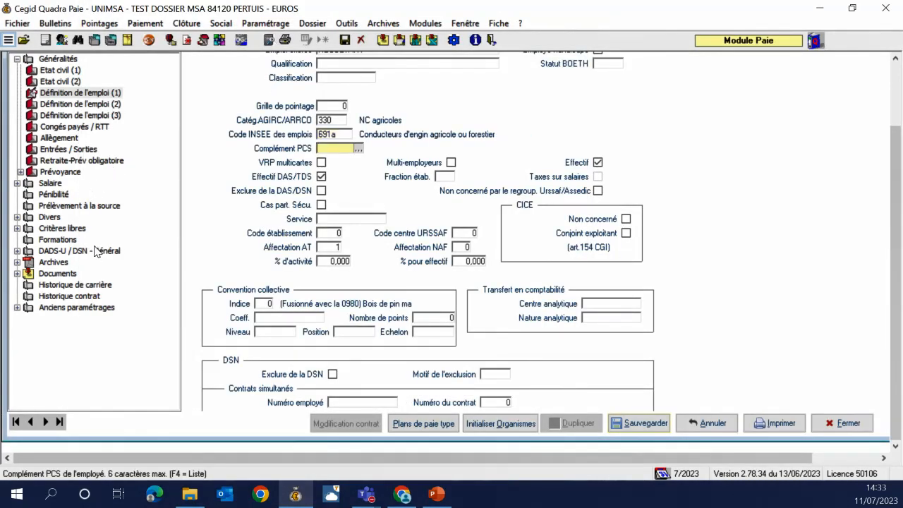
# After checking the DADS-U/DSN settings, change the INSEE job code to 9999
pyautogui.click(107, 252)
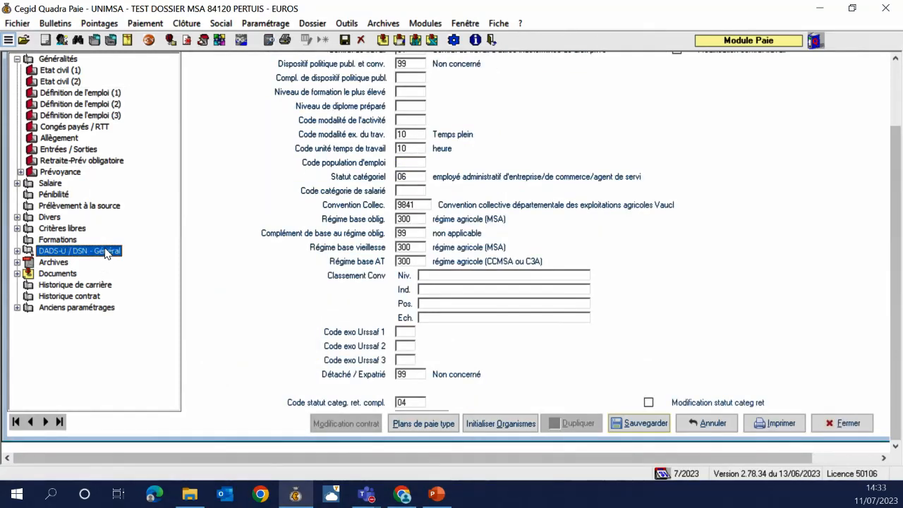
pyautogui.click(83, 96)
pyautogui.click(336, 134)
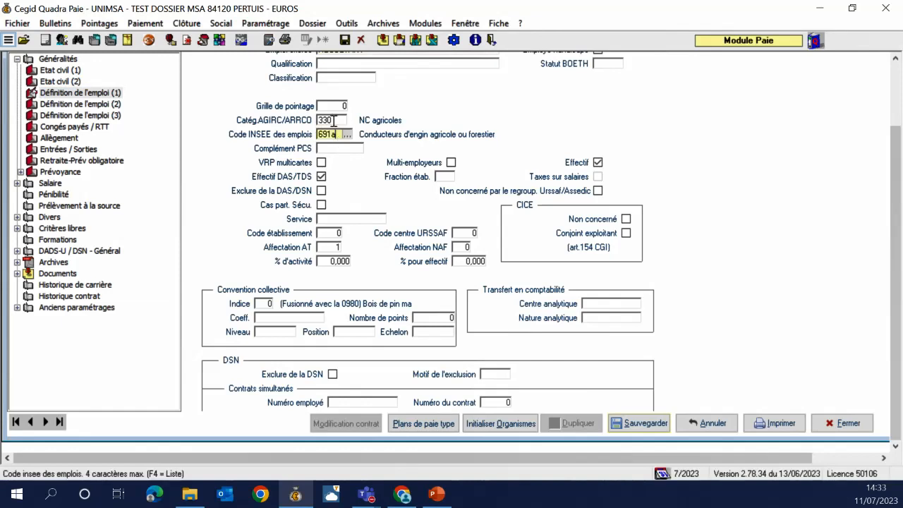
pyautogui.write('6')
pyautogui.press('BackSpace')
pyautogui.write('9999')
pyautogui.press('Tab')
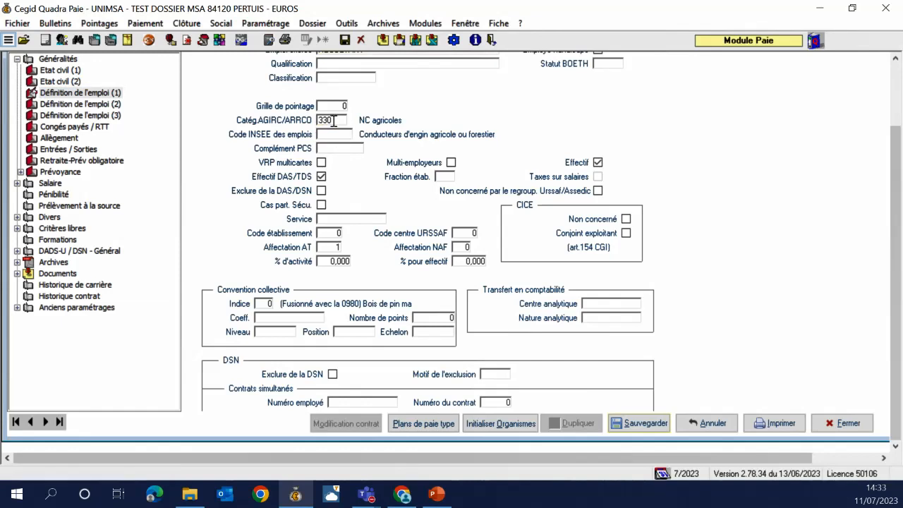
# Review the DSN statut catégoriel and recheck the INSEE code list without changing code 9999
pyautogui.click(99, 252)
pyautogui.click(406, 177)
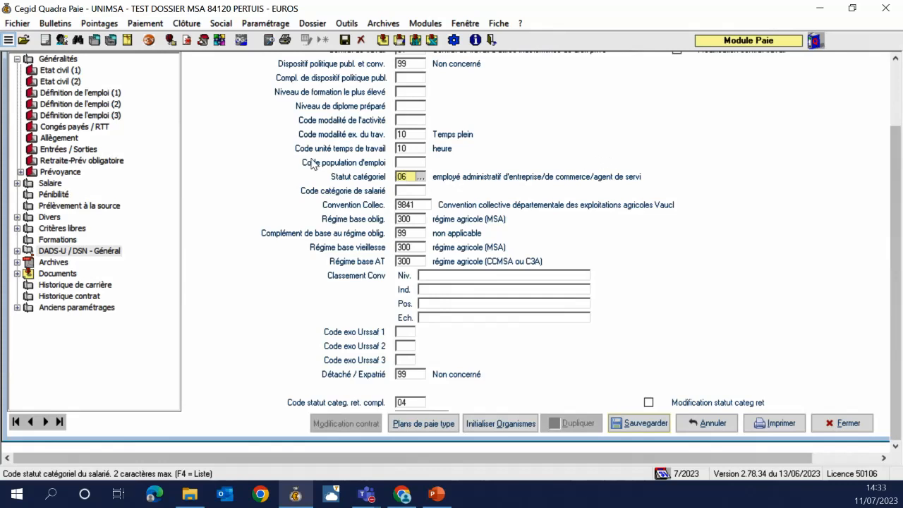
pyautogui.click(102, 92)
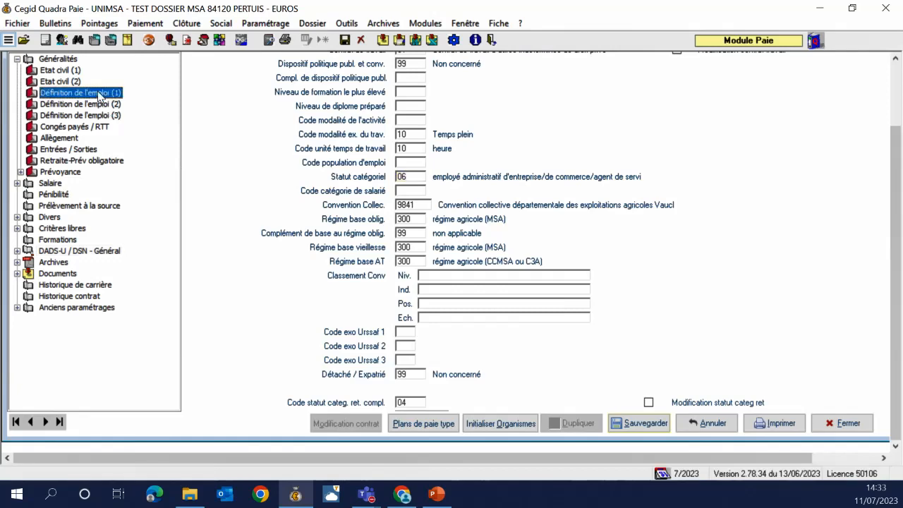
pyautogui.click(349, 133)
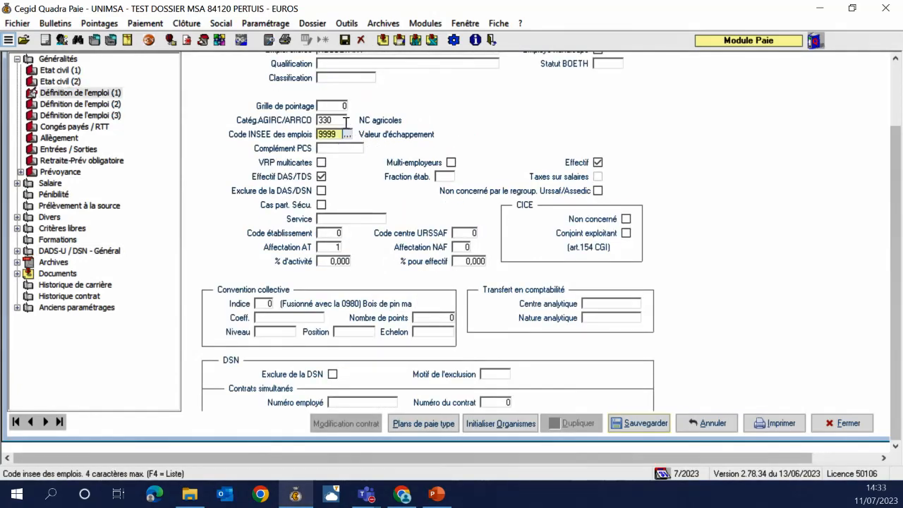
pyautogui.click(348, 135)
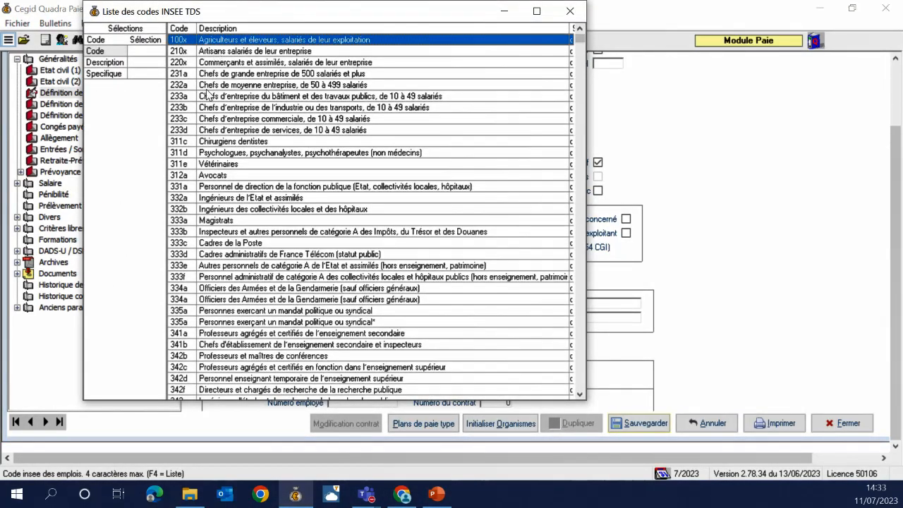
pyautogui.click(570, 12)
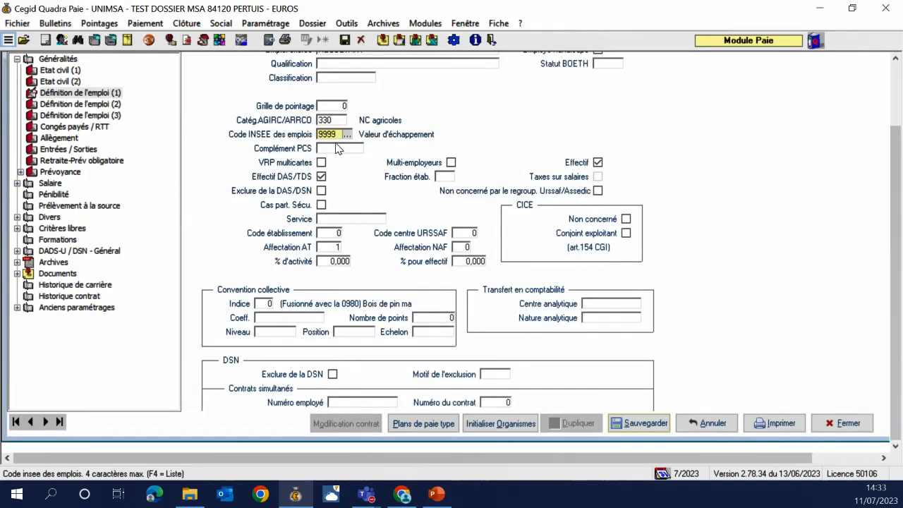
# Save the employee record, dismiss the N.I.R. warning and close the record
pyautogui.click(659, 425)
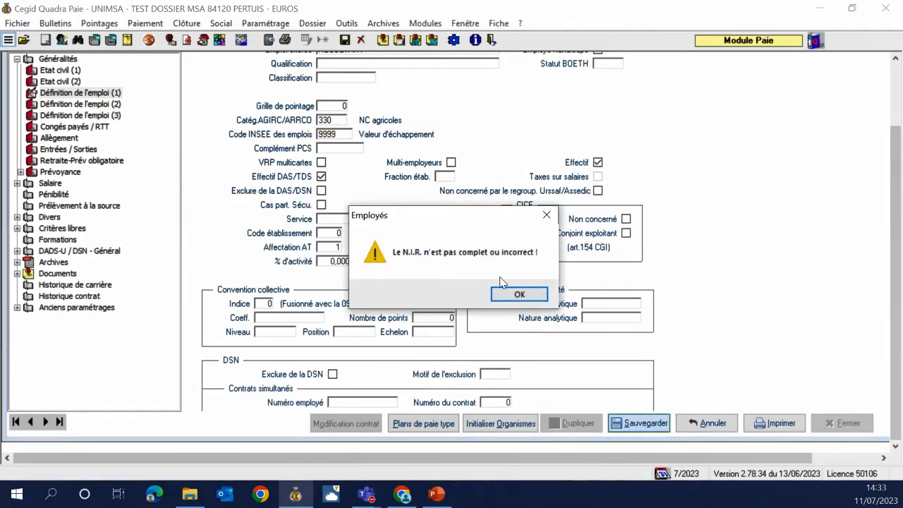
pyautogui.click(503, 295)
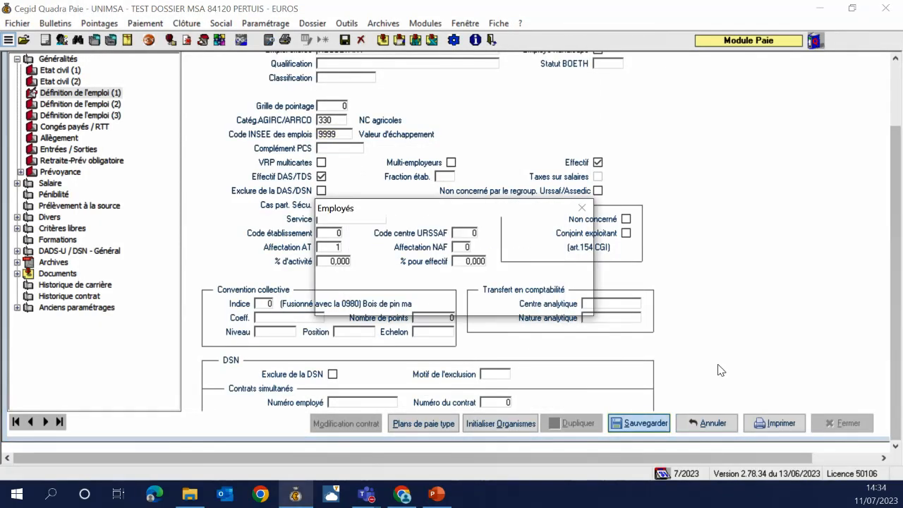
pyautogui.click(846, 423)
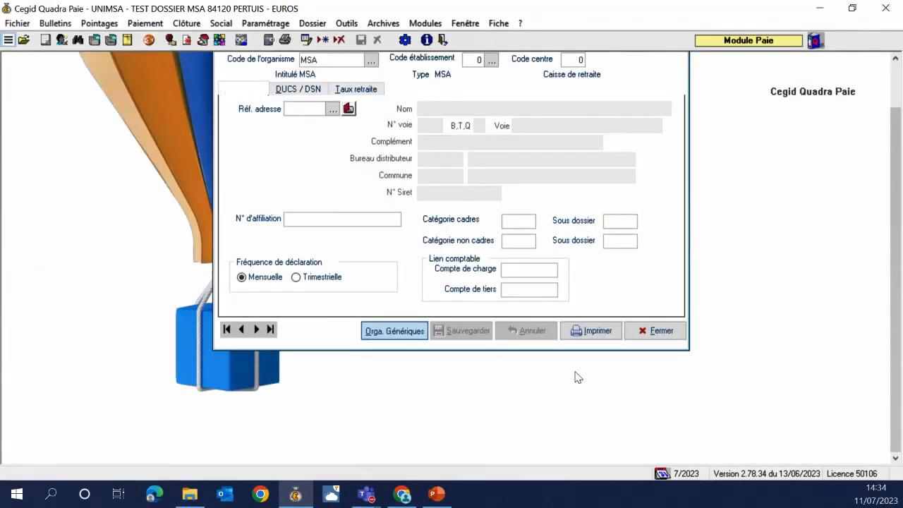
# Close the MSA organism window, glance at the July 2023 payslip, then reopen employee 1's record
pyautogui.click(654, 330)
pyautogui.click(43, 40)
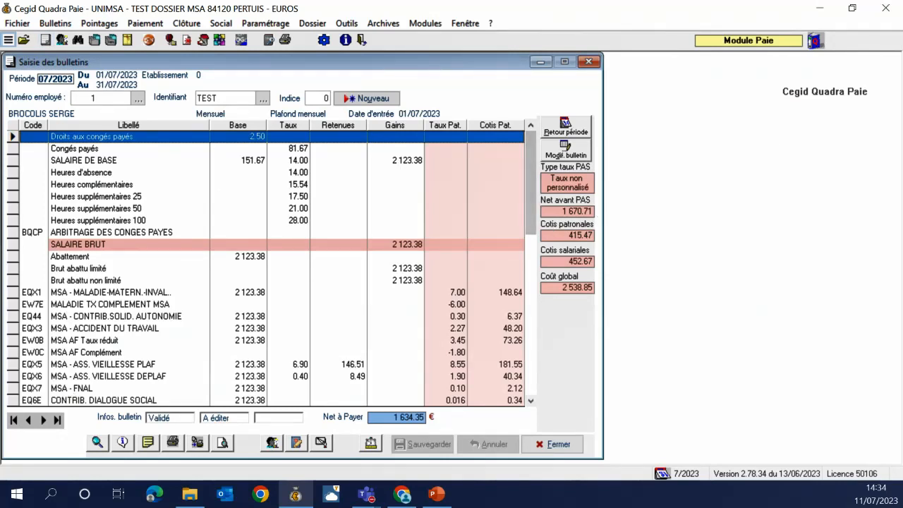
pyautogui.hotkey('alt', 'Tab')
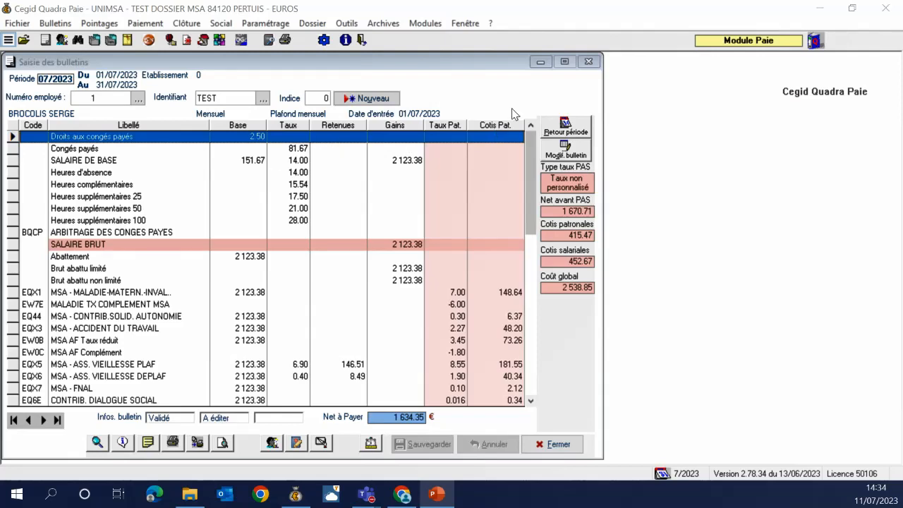
pyautogui.click(587, 62)
pyautogui.click(61, 41)
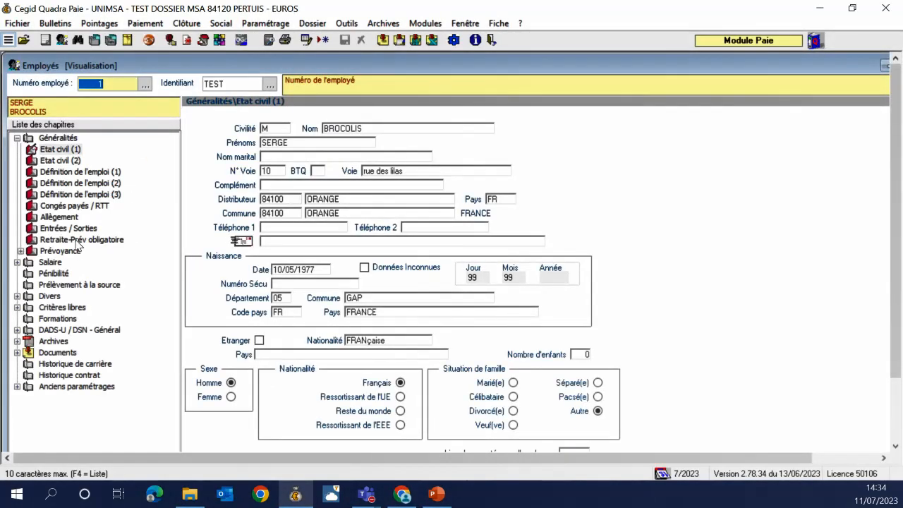
# Show employee 1's Retraite-Prév obligatoire page with its ARRCO, AGIRC, Prévoyance and RUAA organisms
pyautogui.click(81, 240)
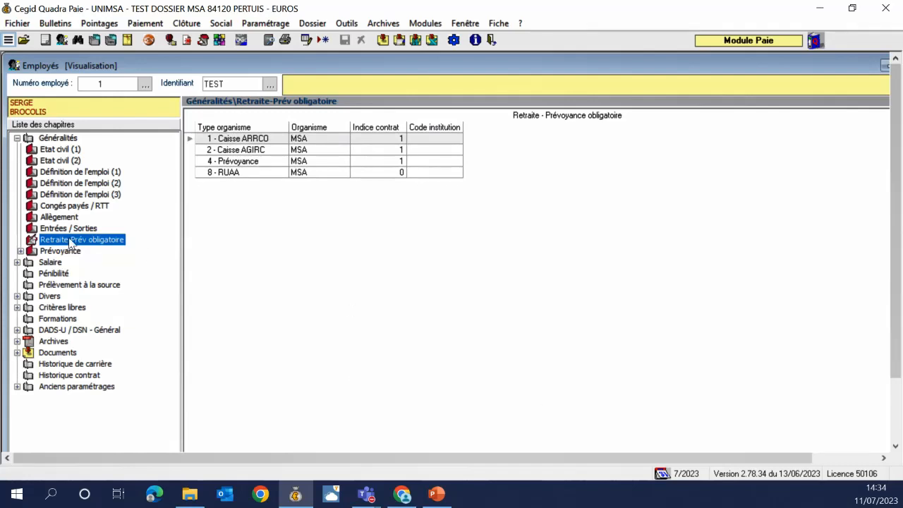
pyautogui.click(268, 23)
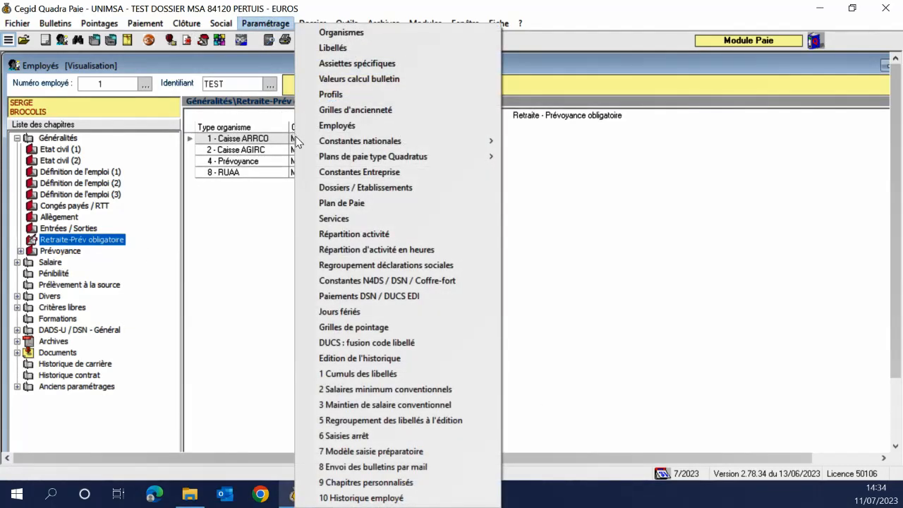
pyautogui.moveTo(317, 158)
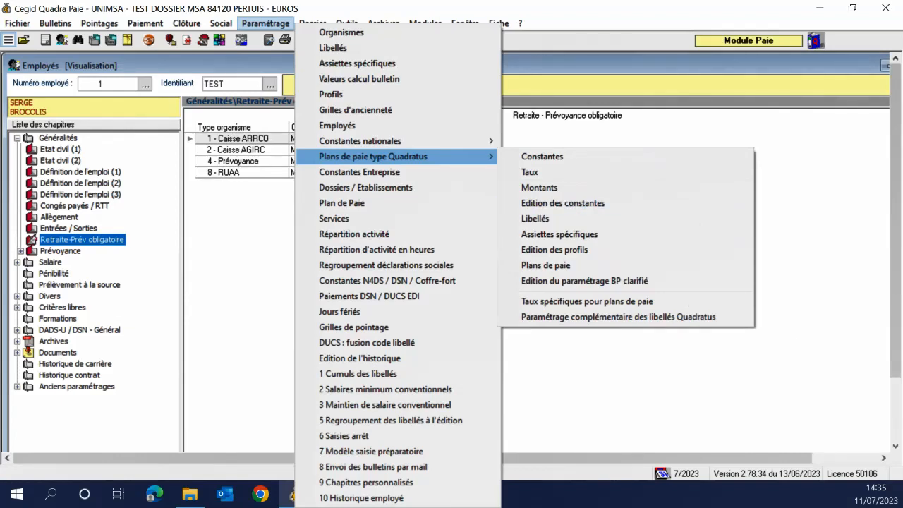
pyautogui.click(670, 371)
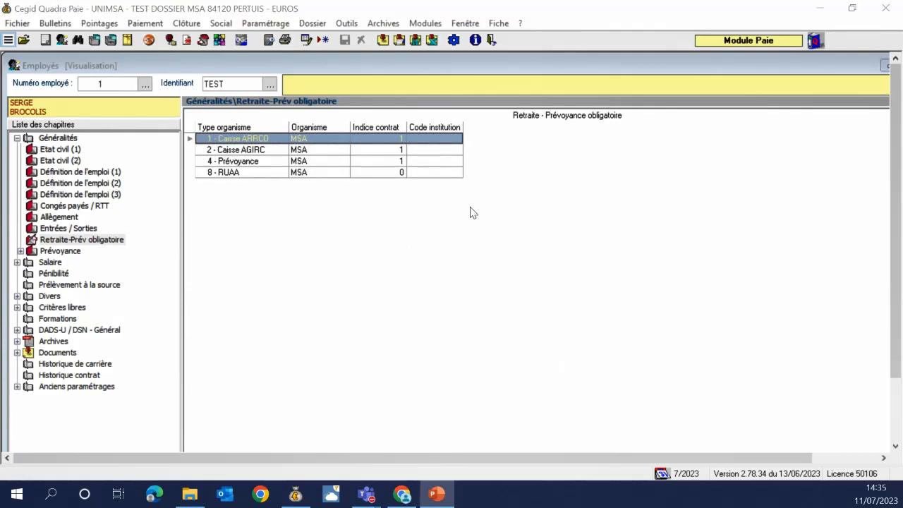
# Inspect the ARRCO, AGIRC, Prévoyance and RUAA organism rows of the employee
pyautogui.click(82, 244)
pyautogui.click(263, 141)
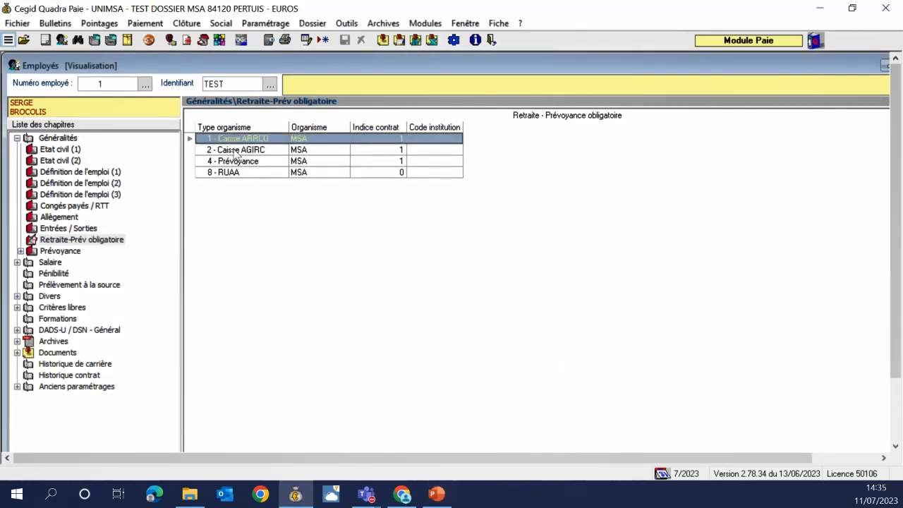
pyautogui.click(251, 150)
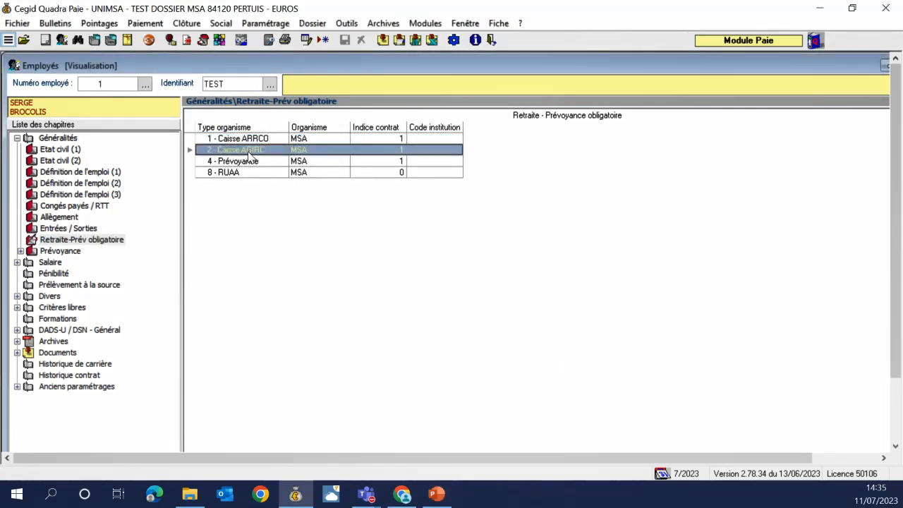
pyautogui.click(252, 162)
pyautogui.click(249, 173)
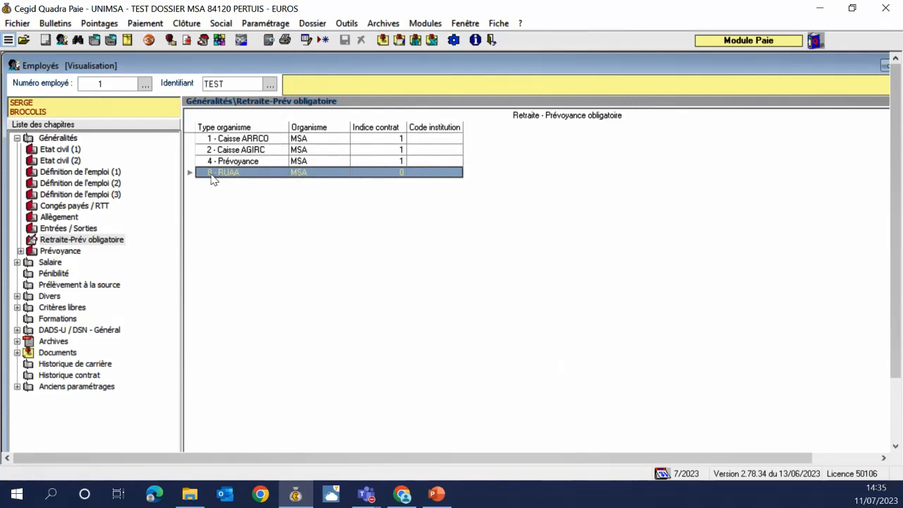
pyautogui.click(332, 160)
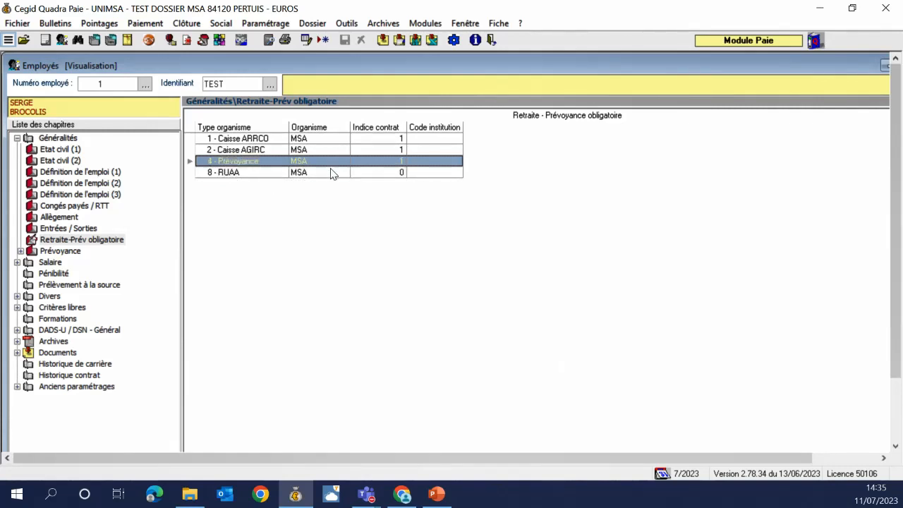
pyautogui.click(333, 173)
# Check the organisme lookups for the Prévoyance and RUAA rows, keeping MSA for both
pyautogui.doubleClick(332, 172)
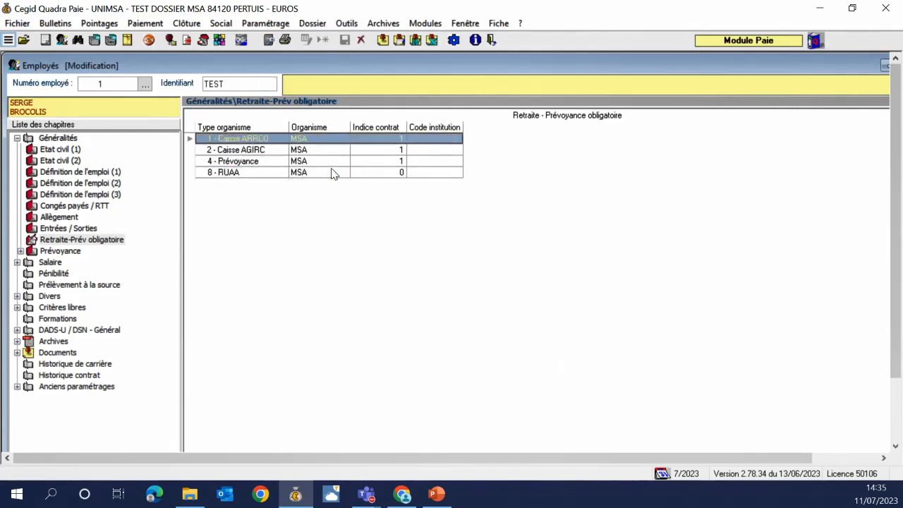
pyautogui.click(319, 161)
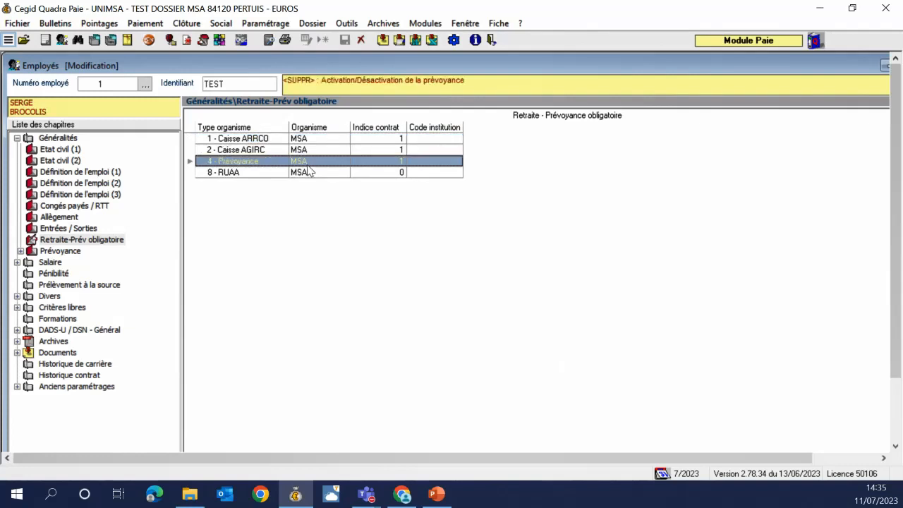
pyautogui.press('F5')
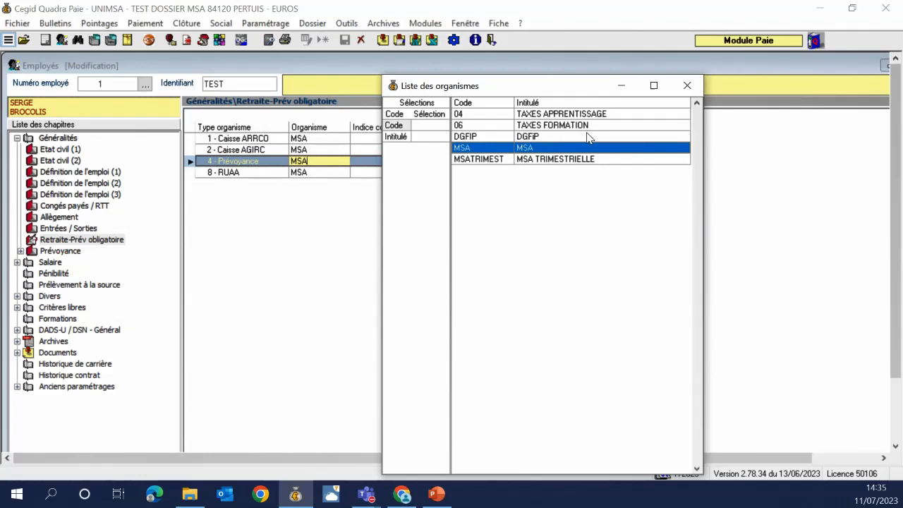
pyautogui.press('Escape')
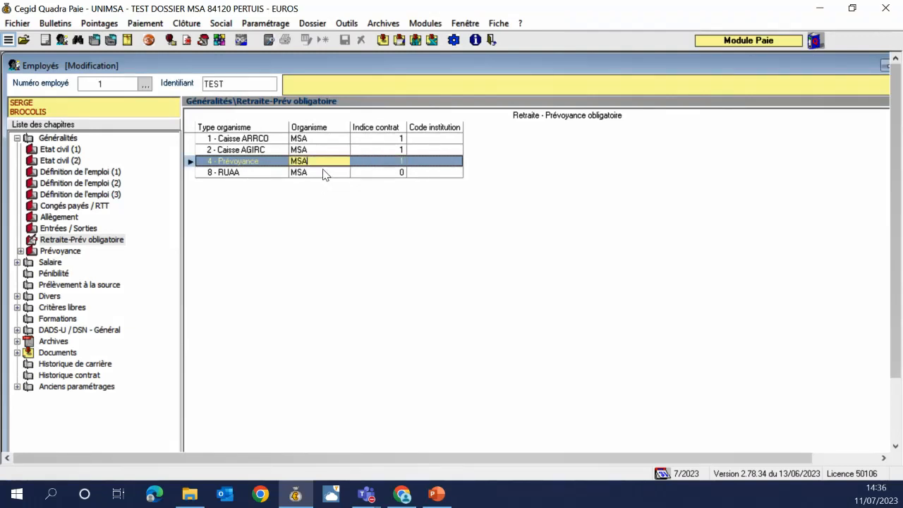
pyautogui.click(323, 174)
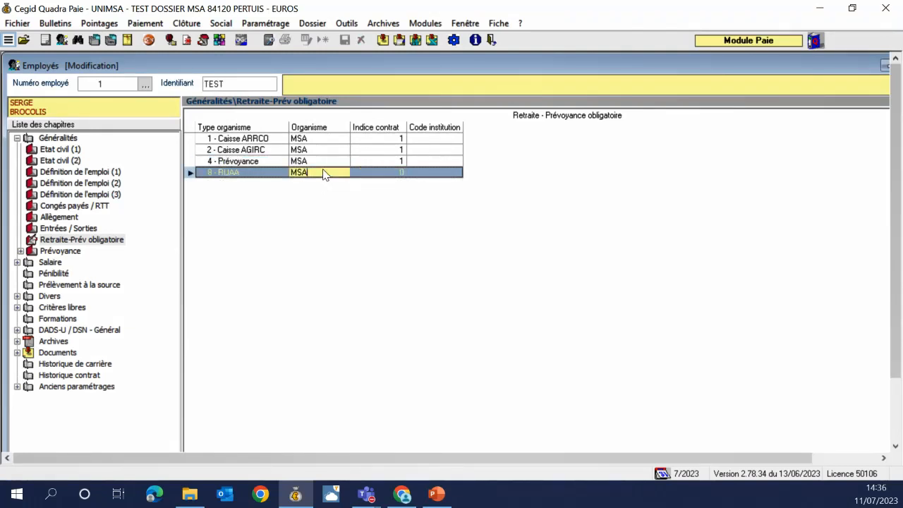
pyautogui.doubleClick(323, 175)
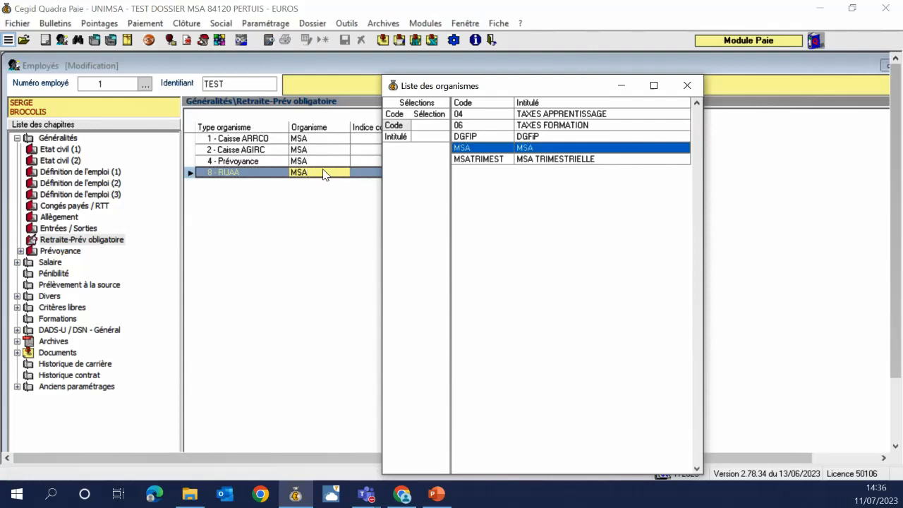
pyautogui.press('Return')
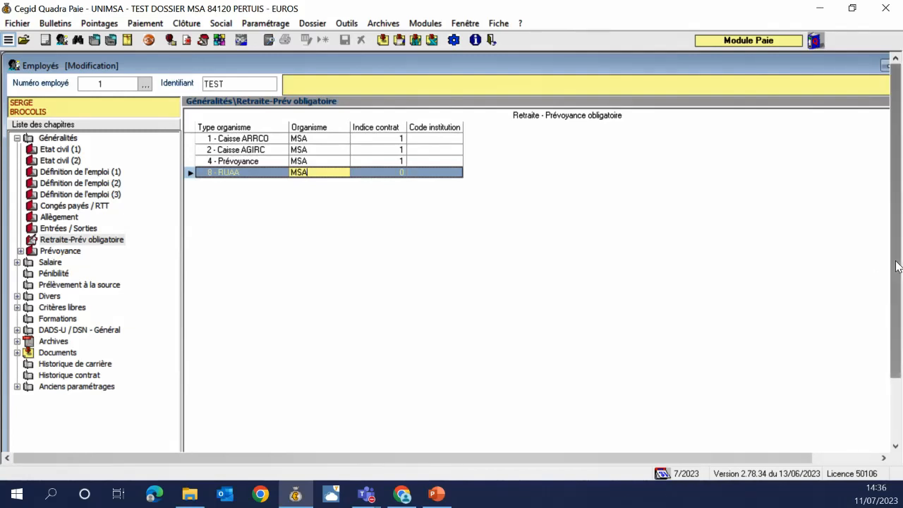
pyautogui.scroll(-2, 894, 263)
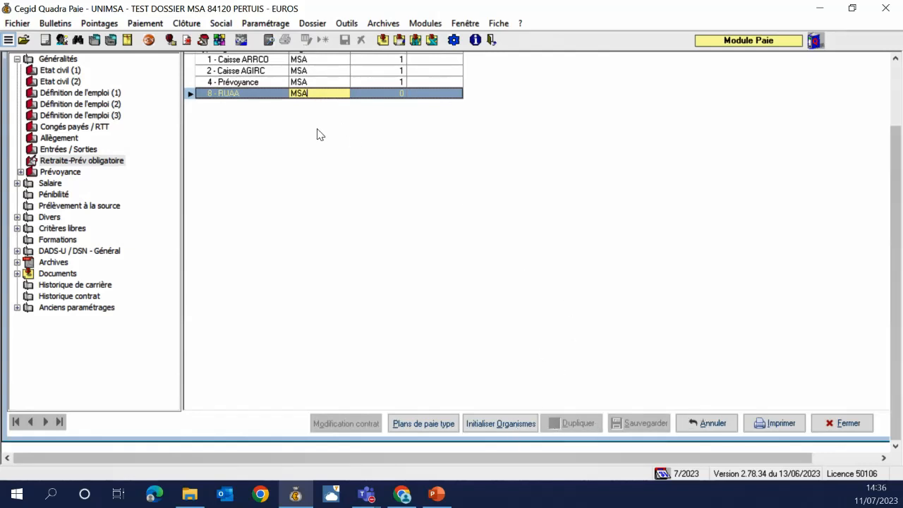
pyautogui.press('Tab')
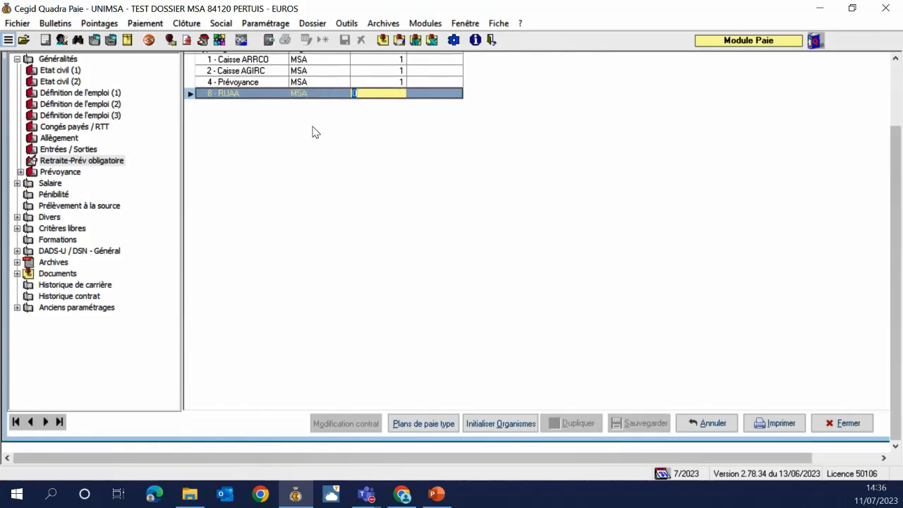
pyautogui.press('Return')
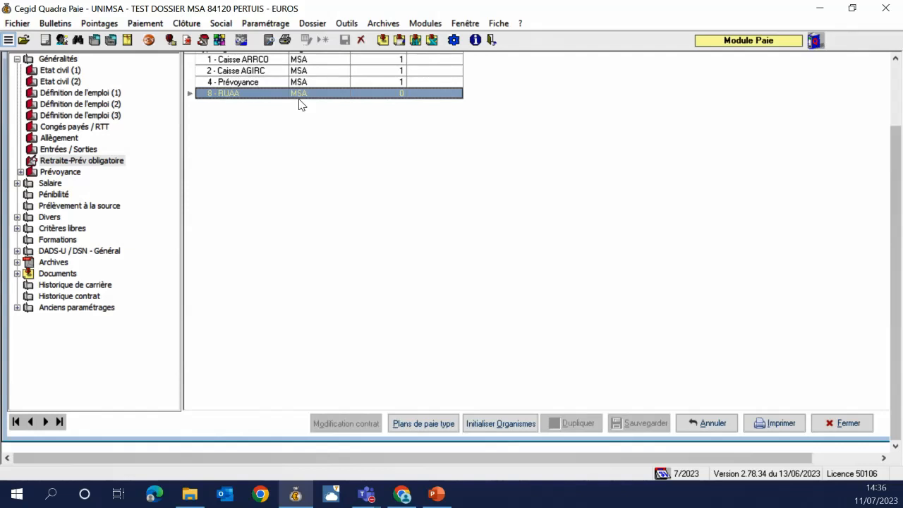
# Select the Prévoyance row and launch Initialiser Organismes
pyautogui.click(316, 84)
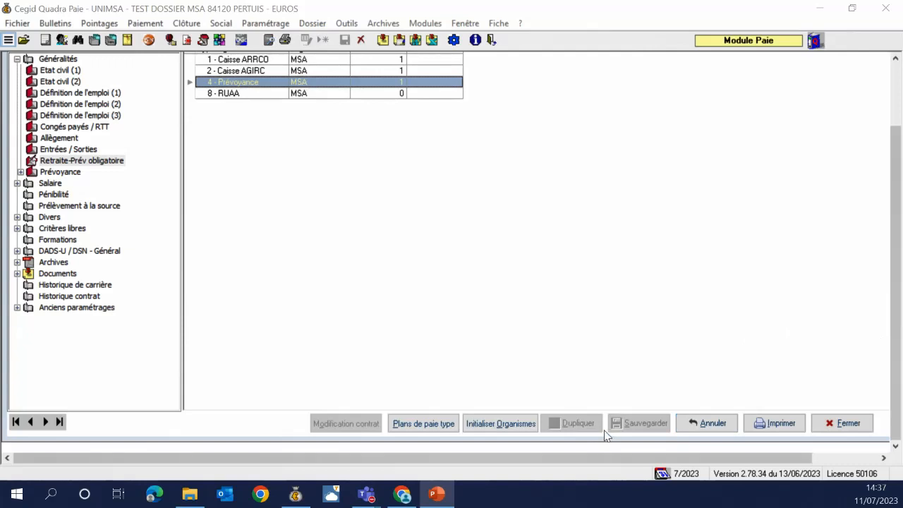
pyautogui.moveTo(894, 240); pyautogui.dragTo(893, 172)
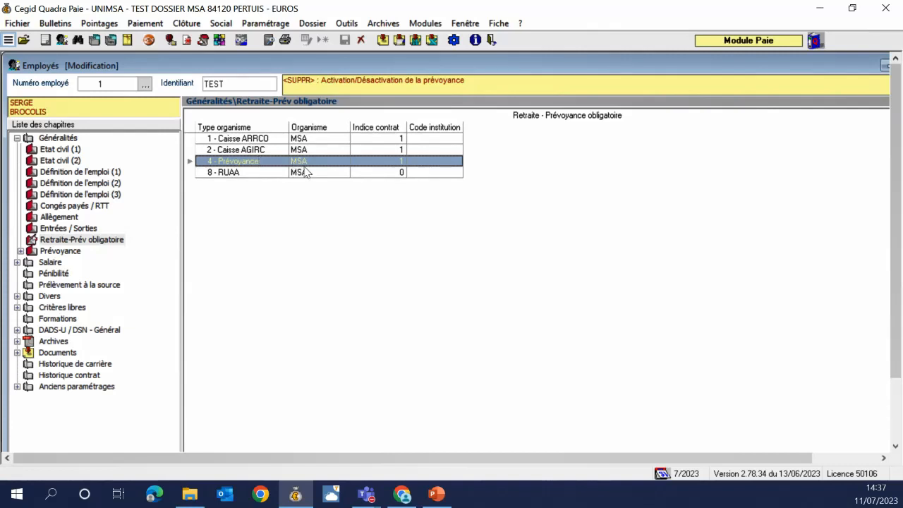
pyautogui.moveTo(898, 300); pyautogui.dragTo(898, 363)
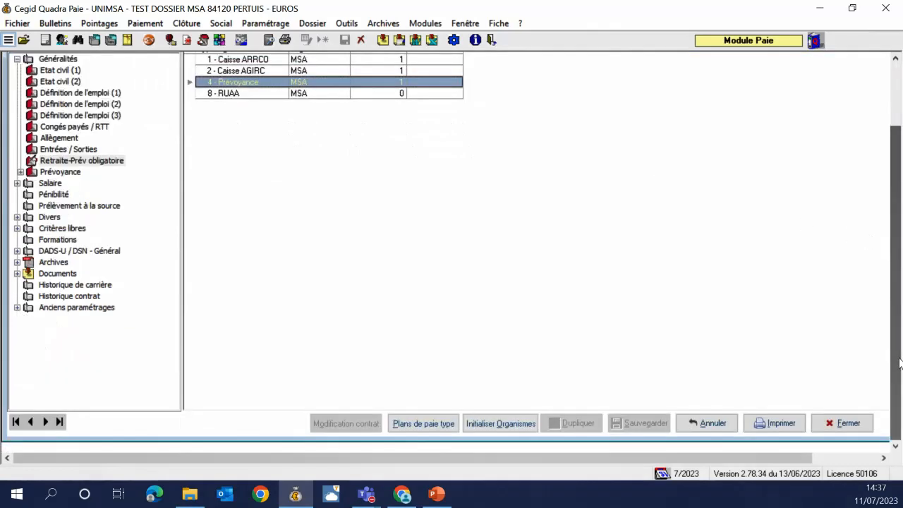
pyautogui.click(508, 425)
# Reinitialise the retirement organisms 'A partir des organismes du dossier'
pyautogui.click(433, 295)
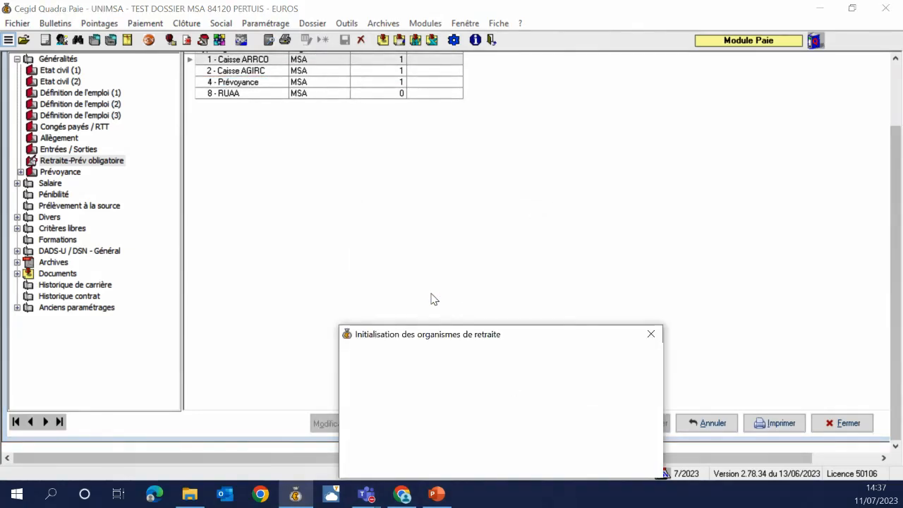
pyautogui.moveTo(463, 341); pyautogui.dragTo(426, 187)
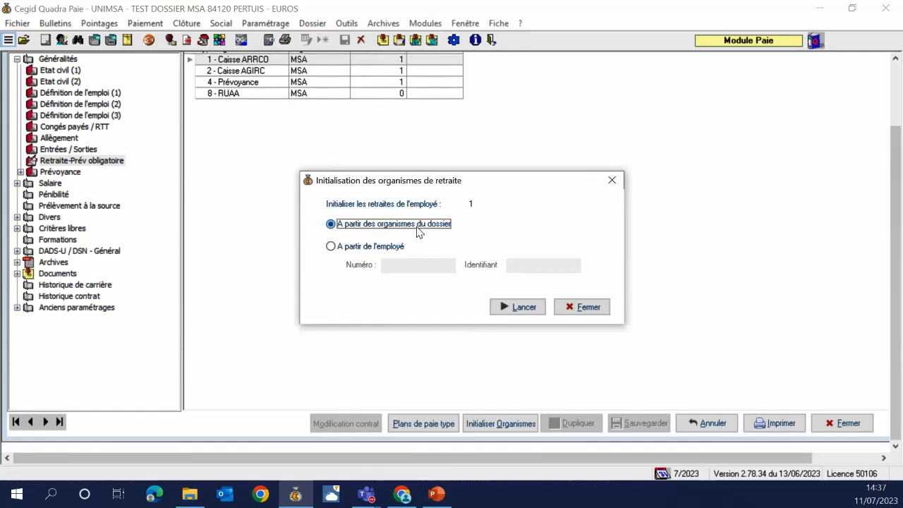
pyautogui.click(528, 307)
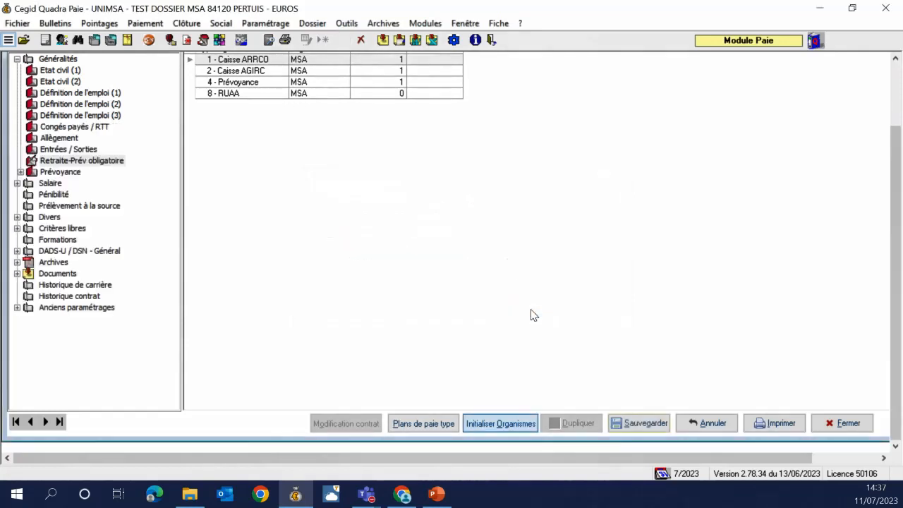
# Save the employee record, clear the N.I.R. and payroll plan warnings, answer Non, and close
pyautogui.click(637, 423)
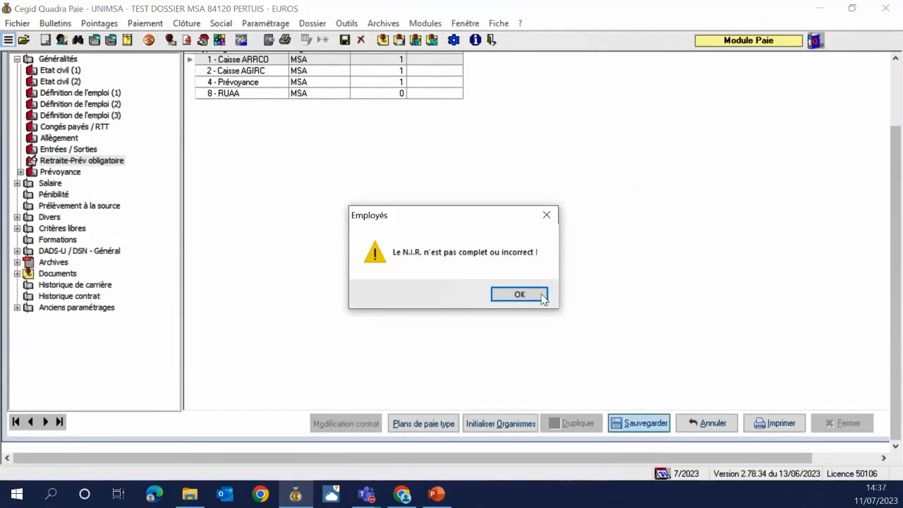
pyautogui.click(540, 299)
pyautogui.click(557, 307)
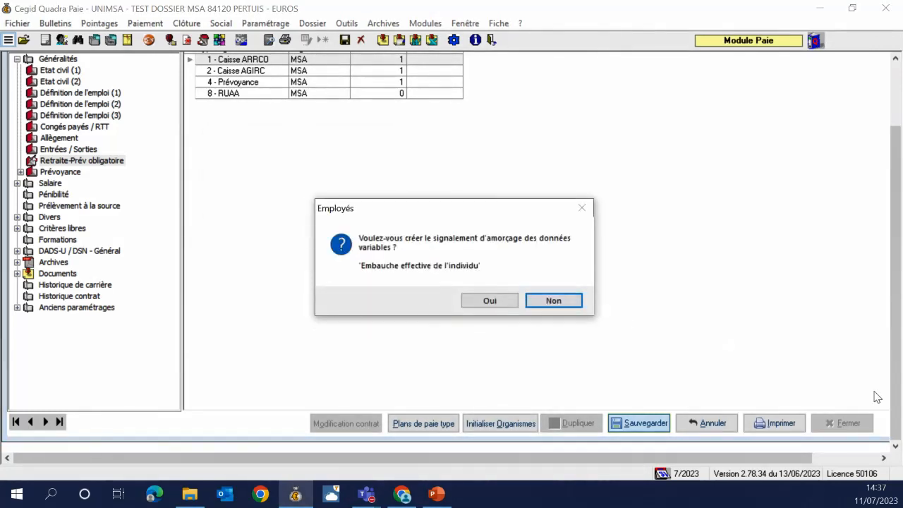
pyautogui.click(556, 300)
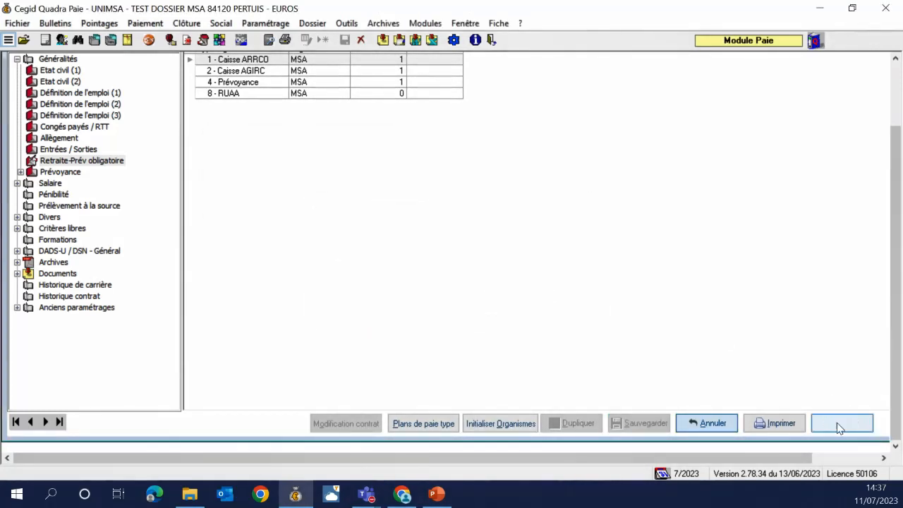
pyautogui.click(841, 423)
# Reopen employee 1's July 2023 payslip in Saisie des bulletins
pyautogui.click(45, 40)
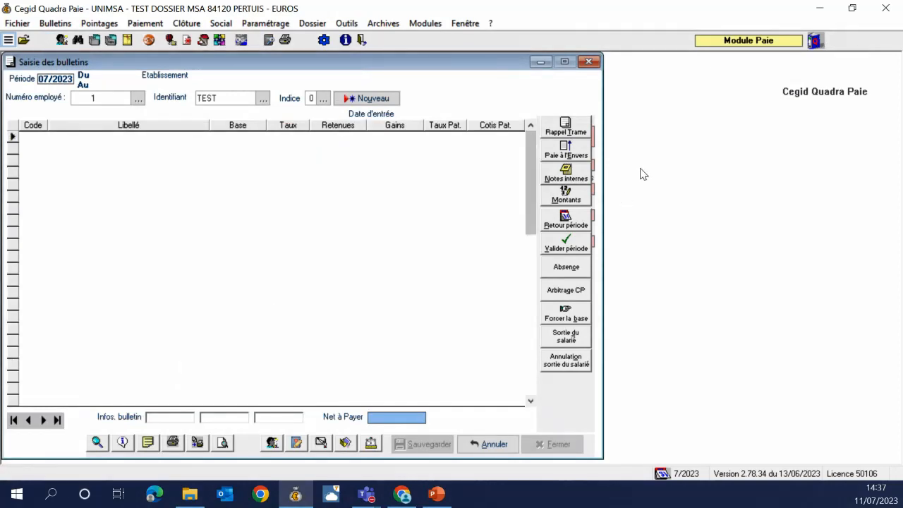
pyautogui.click(565, 127)
pyautogui.click(473, 178)
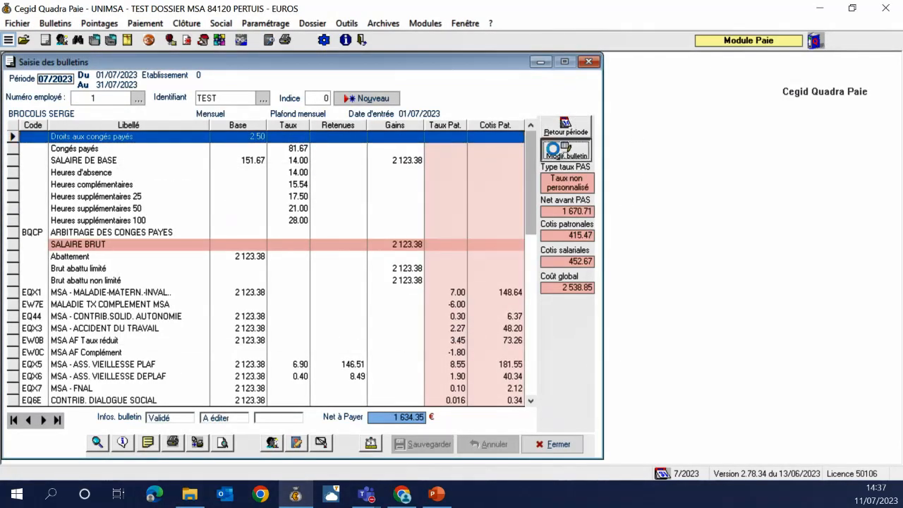
# Recalculate the payslip from its template with Rappel Trame and select line EW5E
pyautogui.click(561, 134)
pyautogui.click(494, 315)
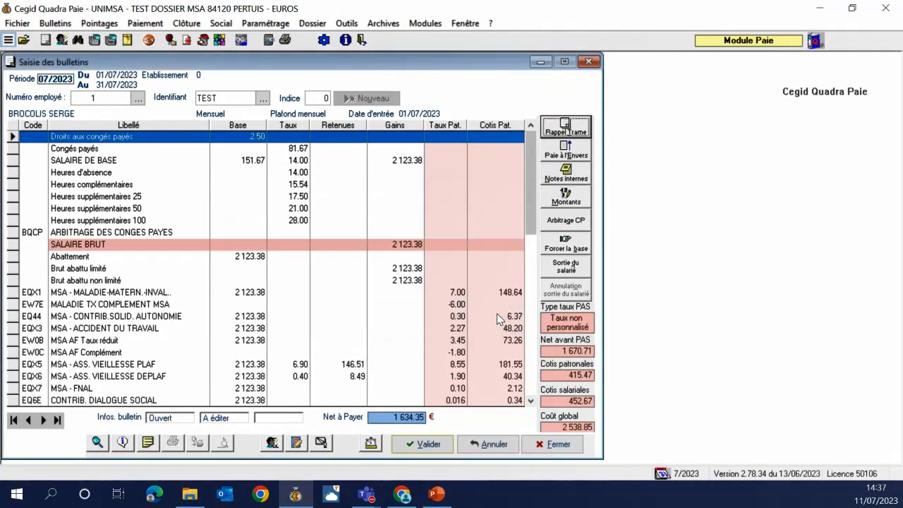
pyautogui.click(407, 317)
pyautogui.scroll(-7, 520, 302)
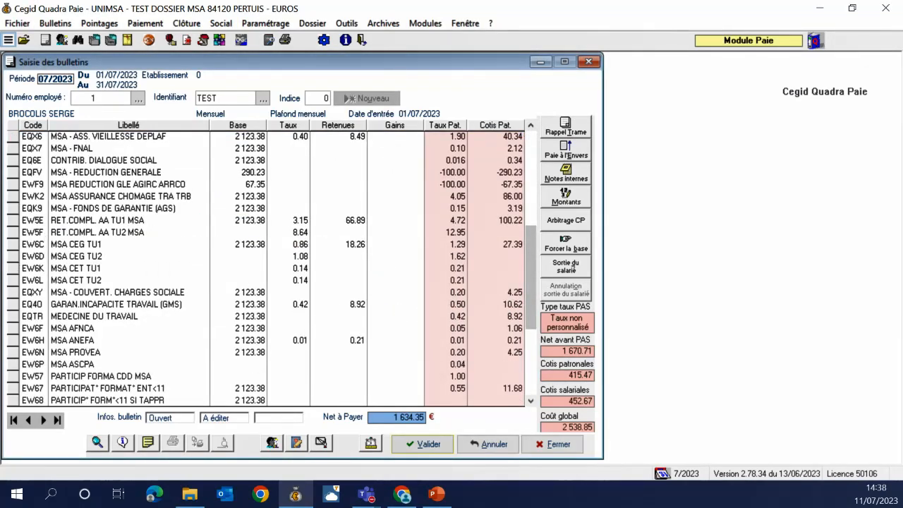
pyautogui.hotkey('alt', 'Tab')
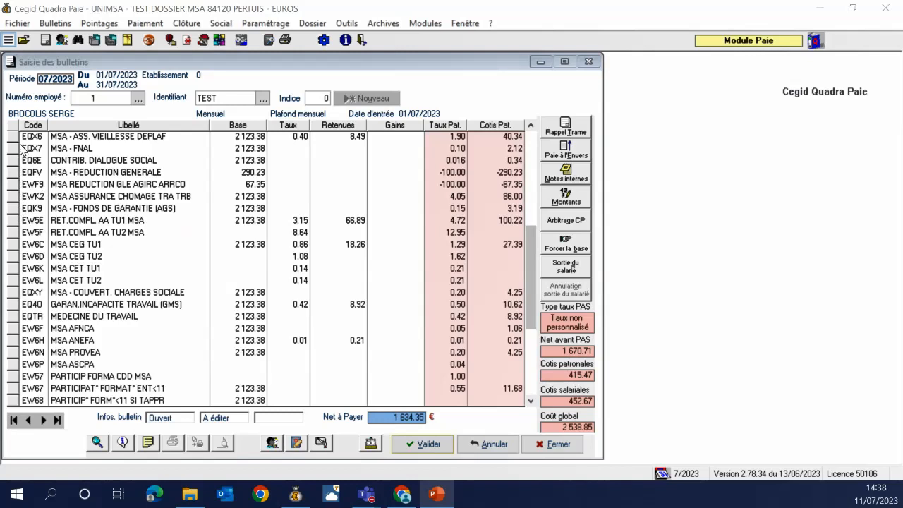
pyautogui.click(23, 220)
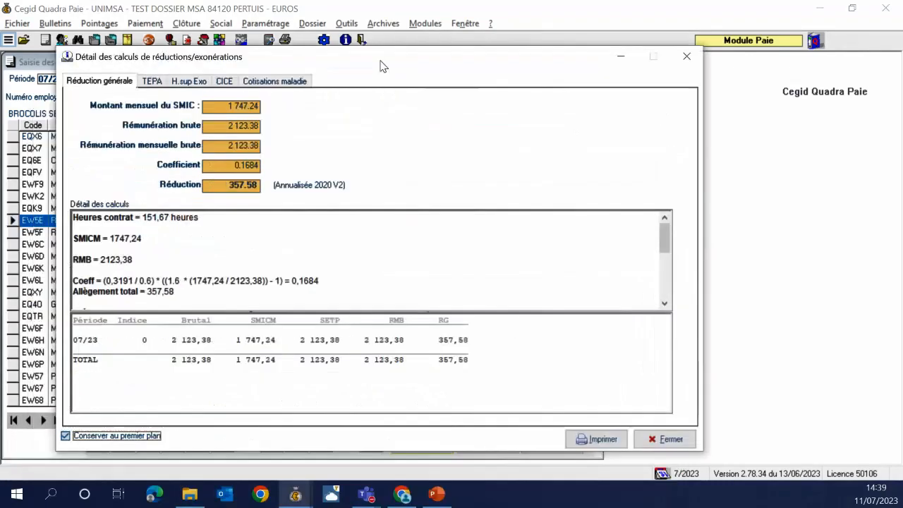
# Review the reduction details (coefficient 0.1684, net pay 1,634.35), then close them
pyautogui.moveTo(293, 421); pyautogui.dragTo(296, 499)
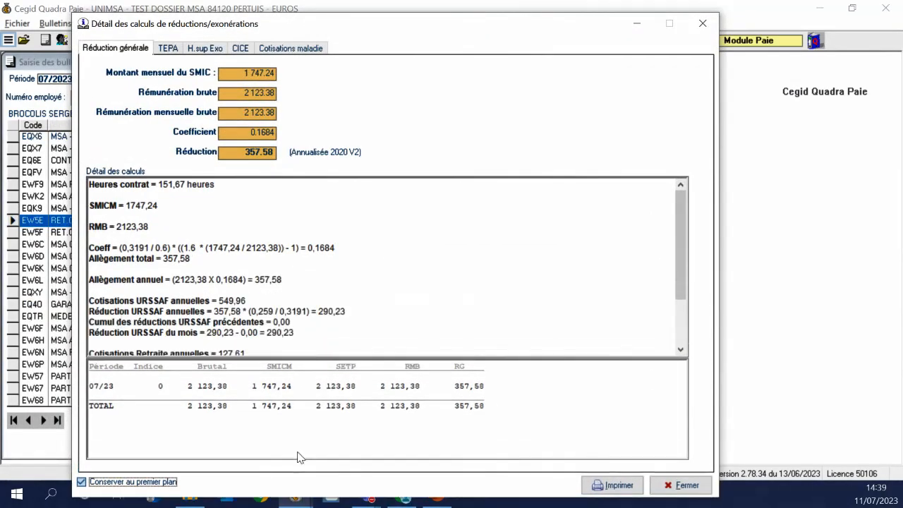
pyautogui.scroll(-1, 476, 260)
pyautogui.scroll(-2, 476, 261)
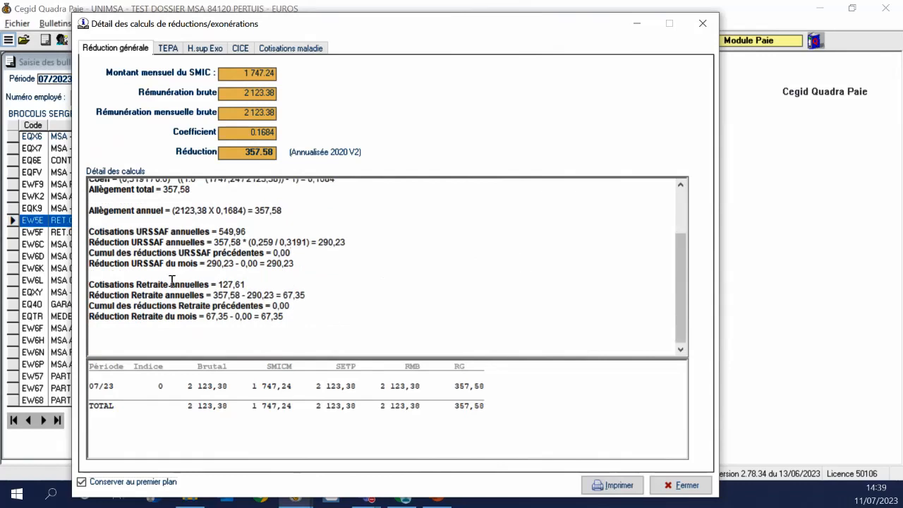
pyautogui.moveTo(93, 284); pyautogui.dragTo(338, 308)
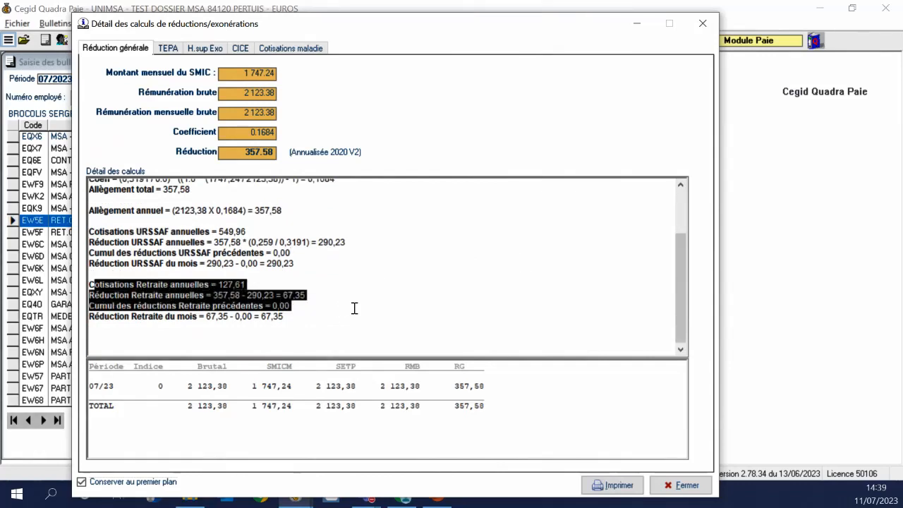
pyautogui.click(355, 308)
pyautogui.scroll(1, 375, 274)
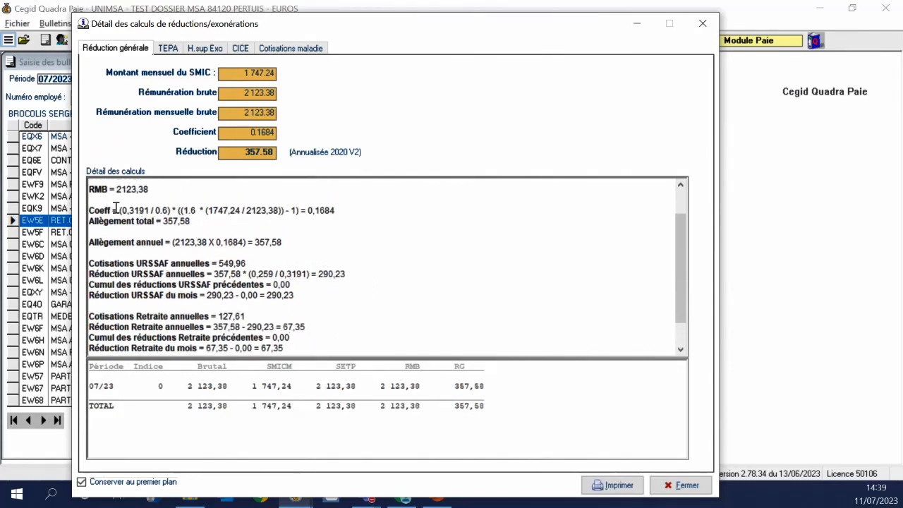
pyautogui.moveTo(113, 209); pyautogui.dragTo(175, 206)
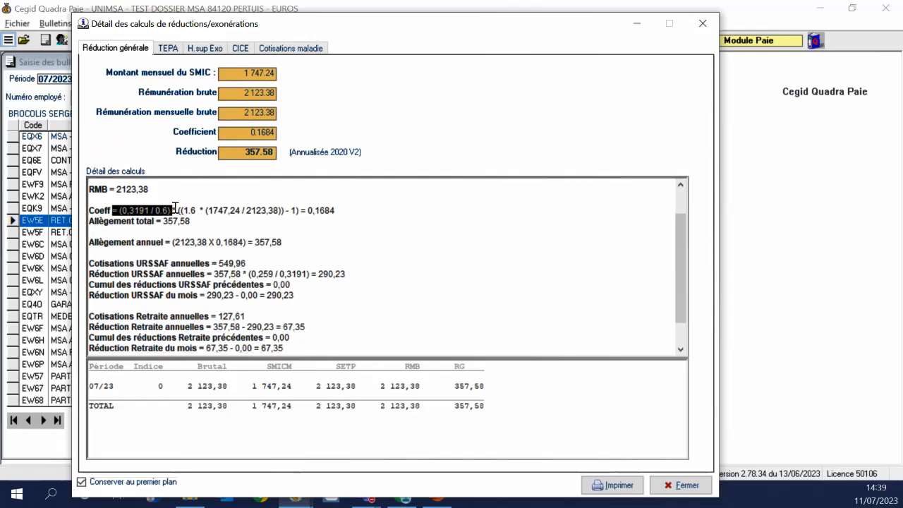
pyautogui.click(175, 207)
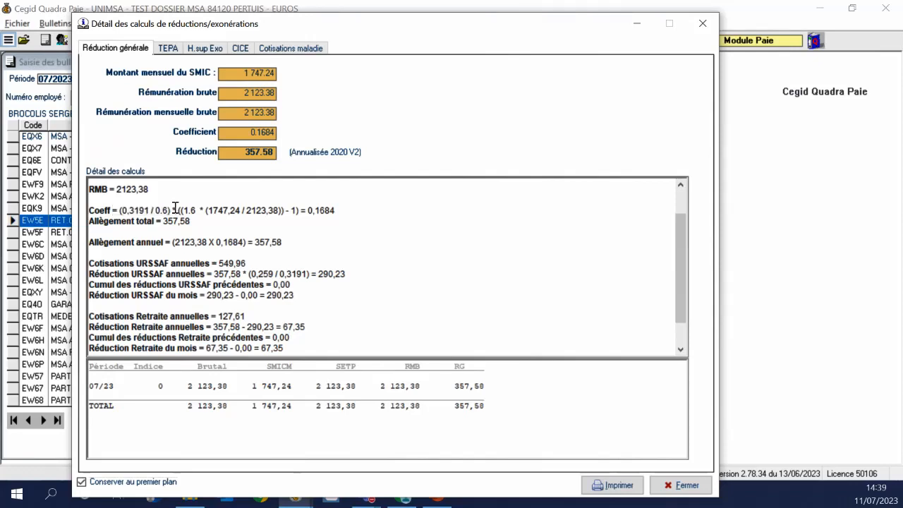
pyautogui.click(702, 24)
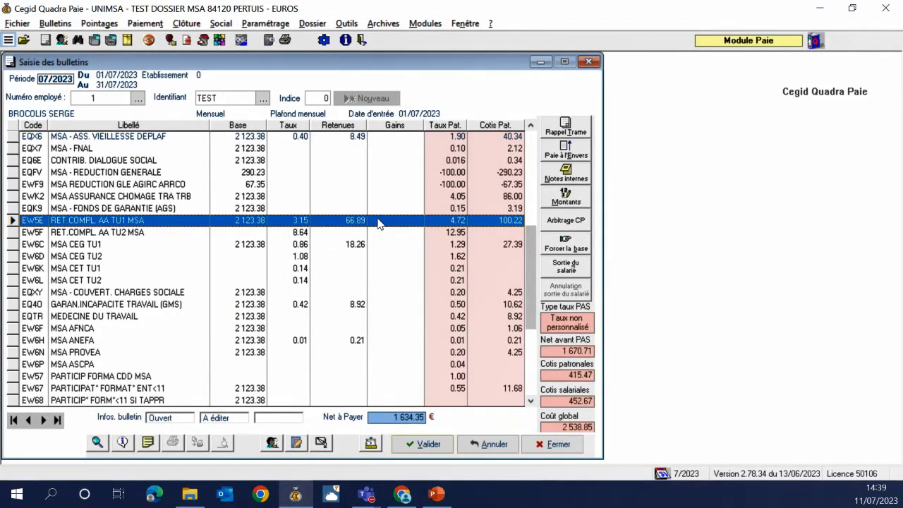
# Close the payslip and show the MSA organisation's Taux retraite table
pyautogui.click(590, 62)
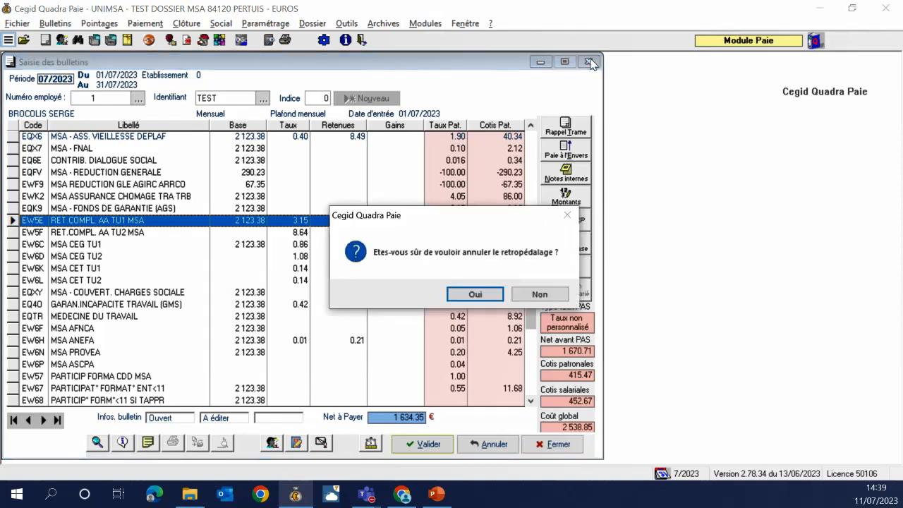
pyautogui.click(476, 294)
pyautogui.click(265, 23)
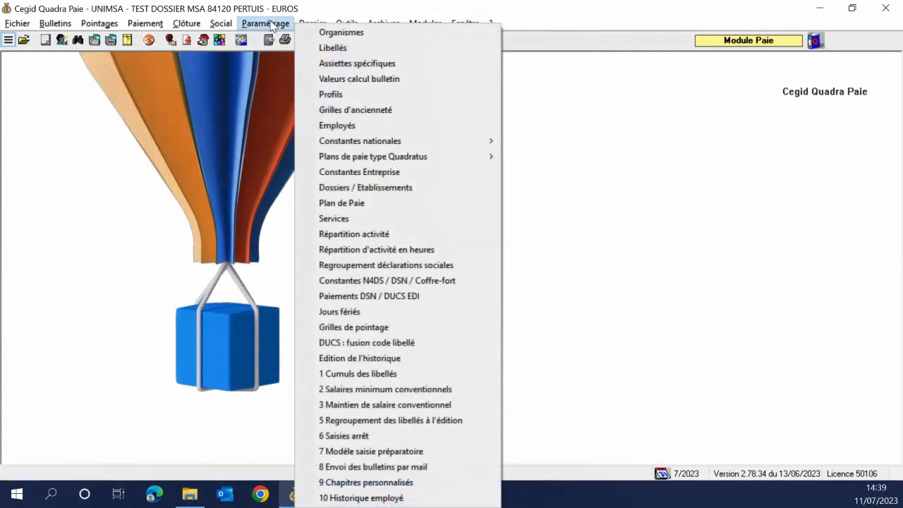
pyautogui.click(306, 32)
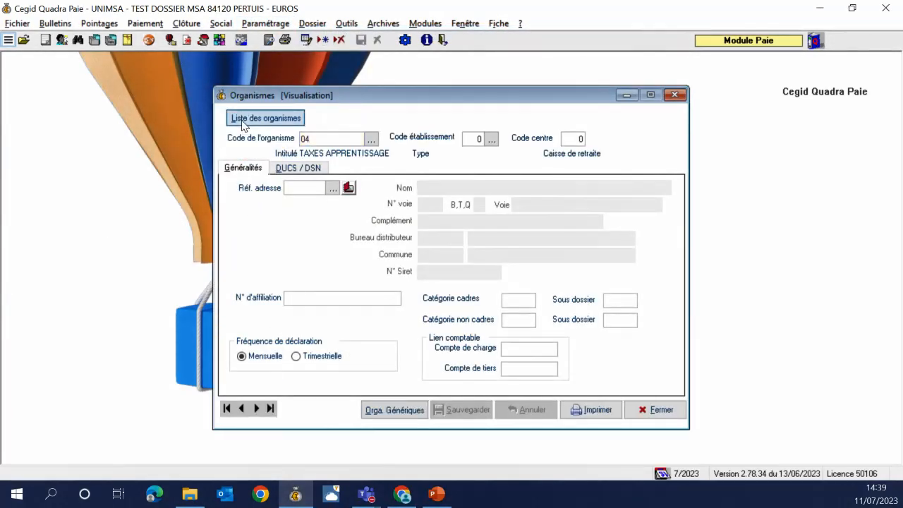
pyautogui.doubleClick(416, 103)
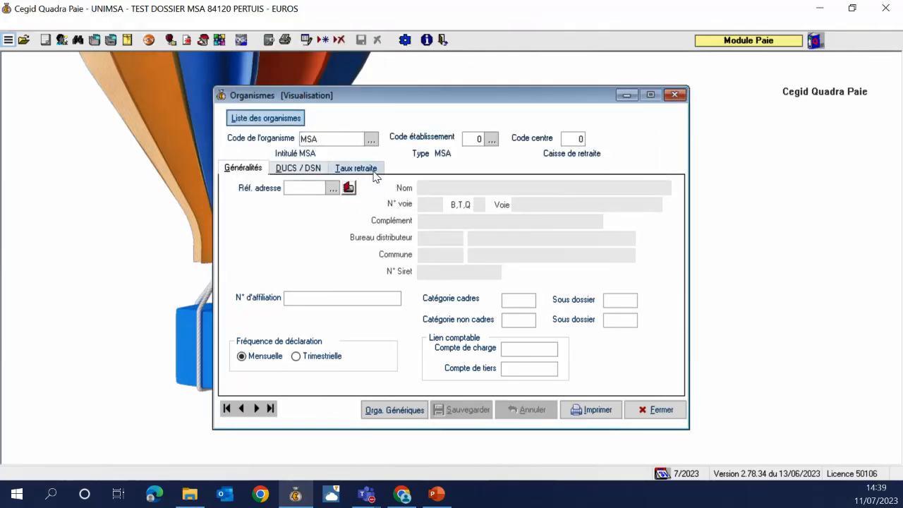
pyautogui.click(373, 174)
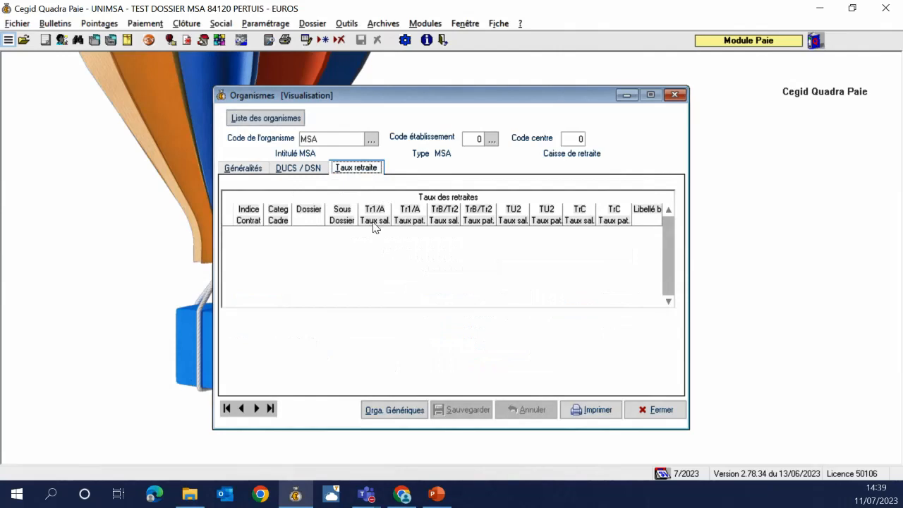
# Add MSA retirement rate row: contract 1, Tr1/A rates 3,93 employee and 3,94 employer, label 'test'
pyautogui.click(374, 266)
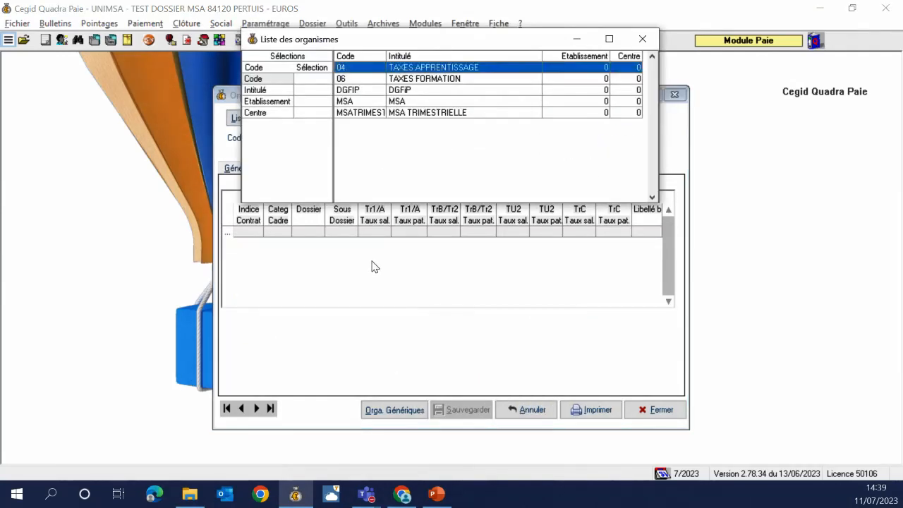
pyautogui.click(642, 39)
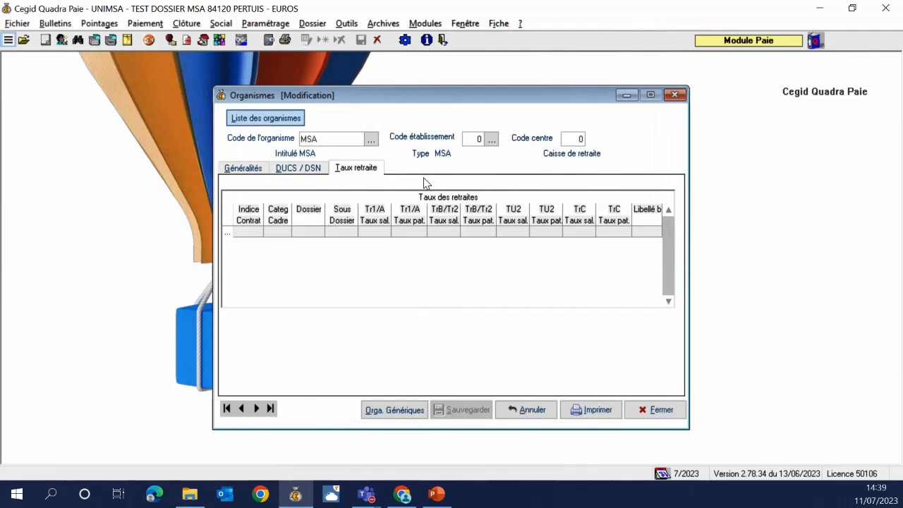
pyautogui.click(249, 235)
pyautogui.click(247, 233)
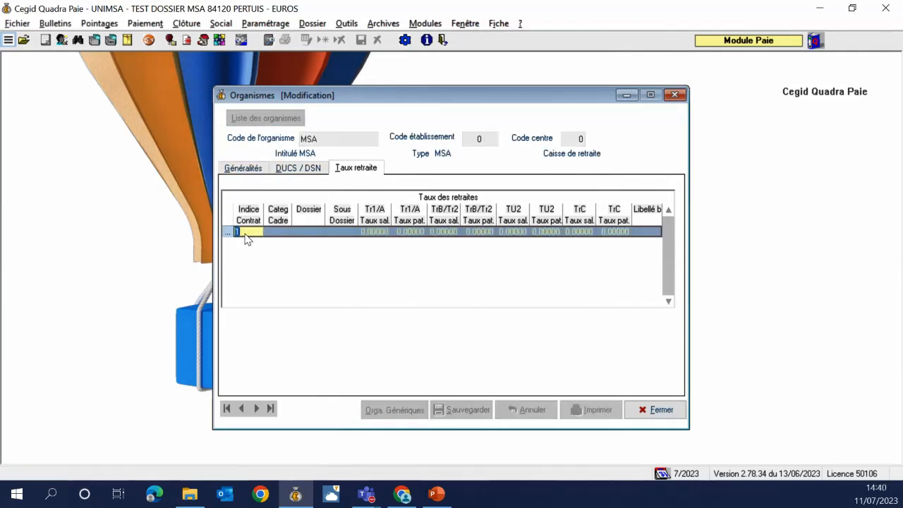
pyautogui.press('Tab')
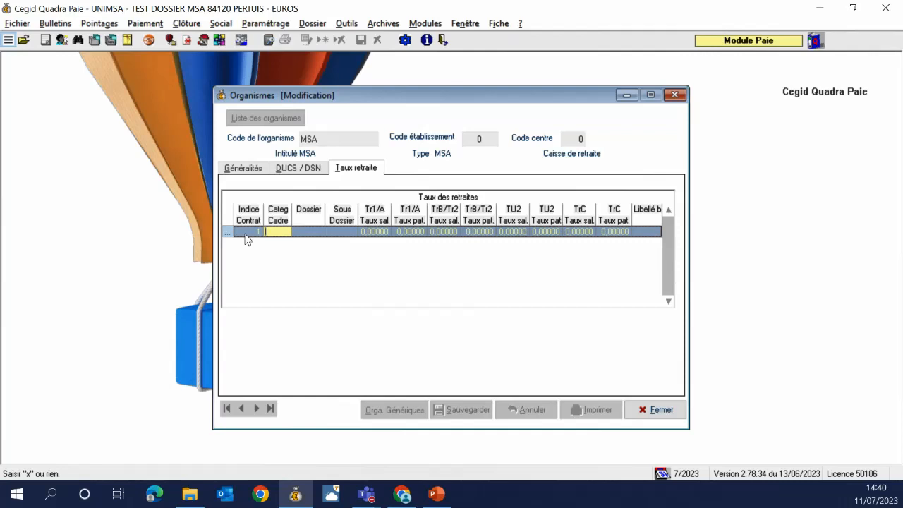
pyautogui.press('Tab')
pyautogui.press('Tab')
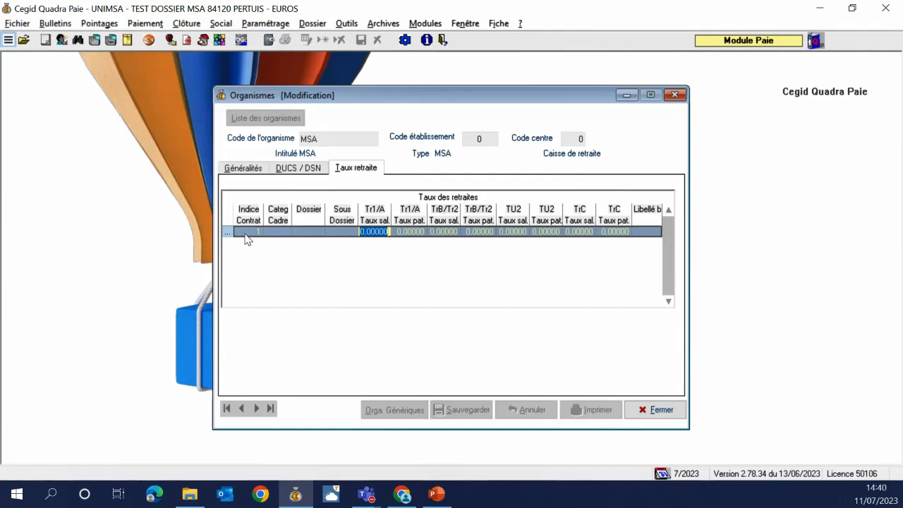
pyautogui.write('3,93')
pyautogui.press('Tab')
pyautogui.write('3,94')
pyautogui.press('Tab')
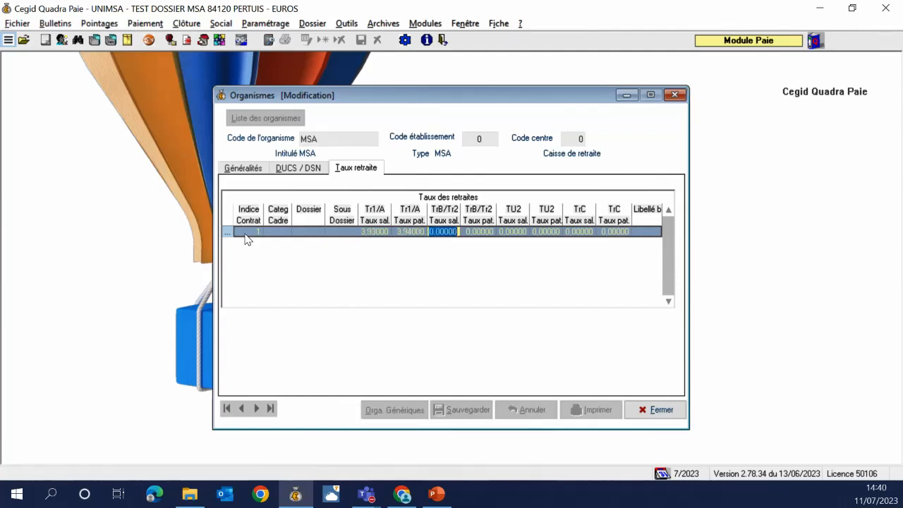
pyautogui.press('Tab')
pyautogui.press('Tab')
pyautogui.press('Tab')
pyautogui.press('Tab')
pyautogui.press('Tab')
pyautogui.press('Tab')
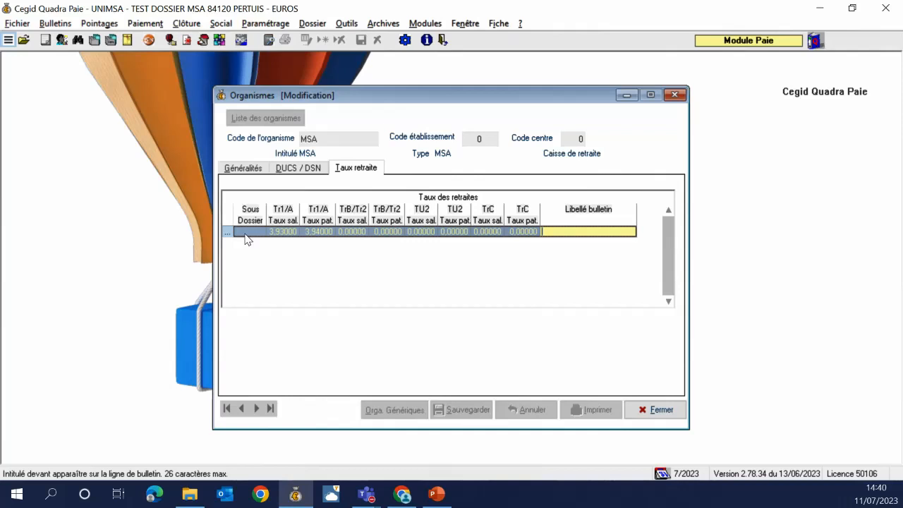
pyautogui.write('test')
pyautogui.press('Tab')
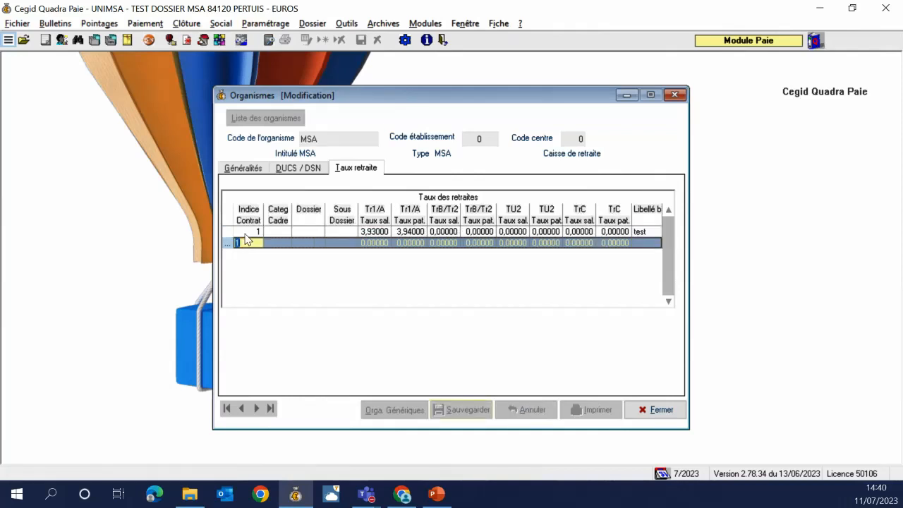
pyautogui.press('Escape')
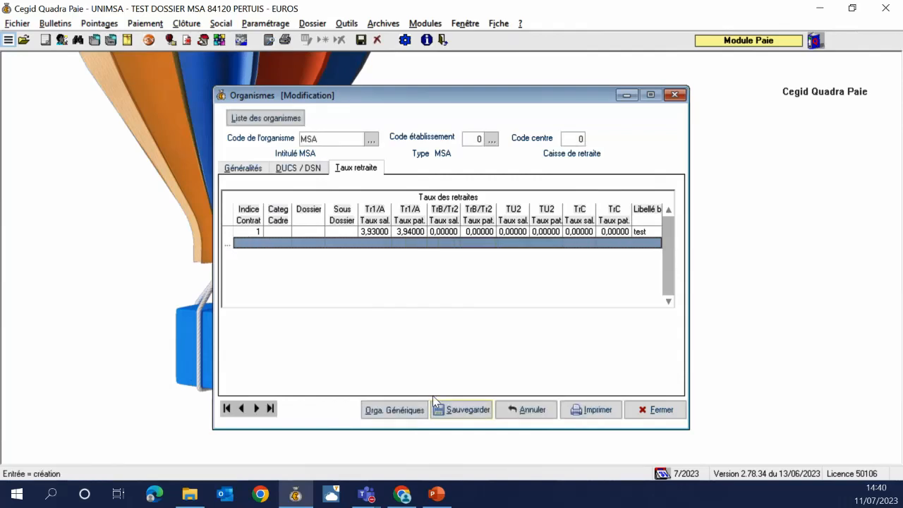
# Save the MSA retirement rates, acknowledge the payment day warning, and close
pyautogui.click(453, 408)
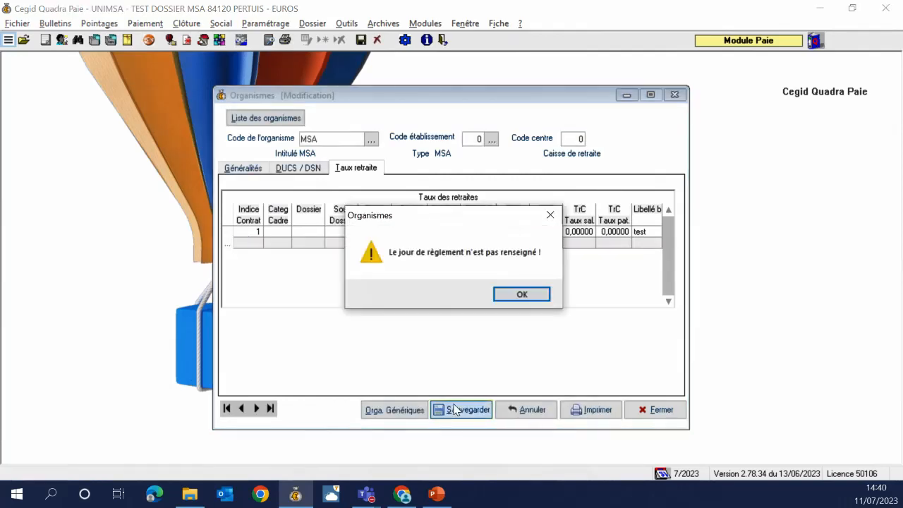
pyautogui.click(546, 296)
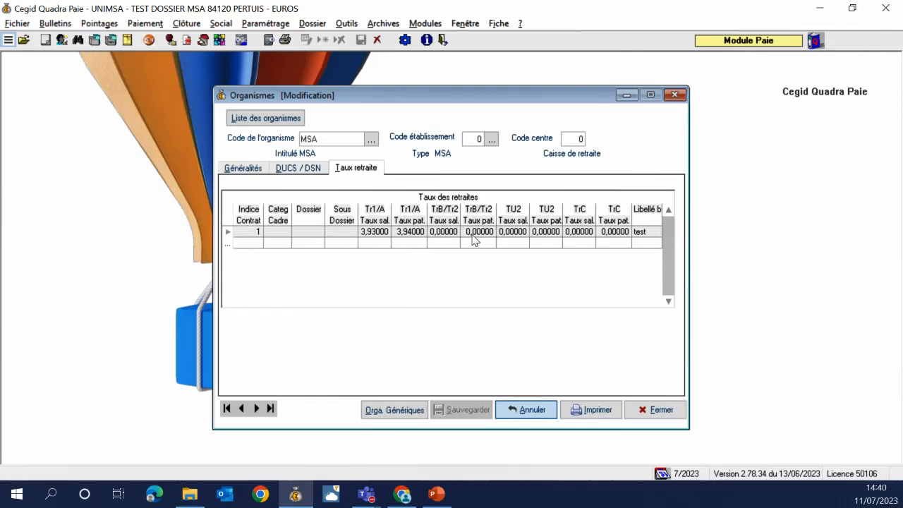
pyautogui.click(674, 95)
# Set employee 1's RUAA retirement line to MSA contract index 1
pyautogui.click(61, 42)
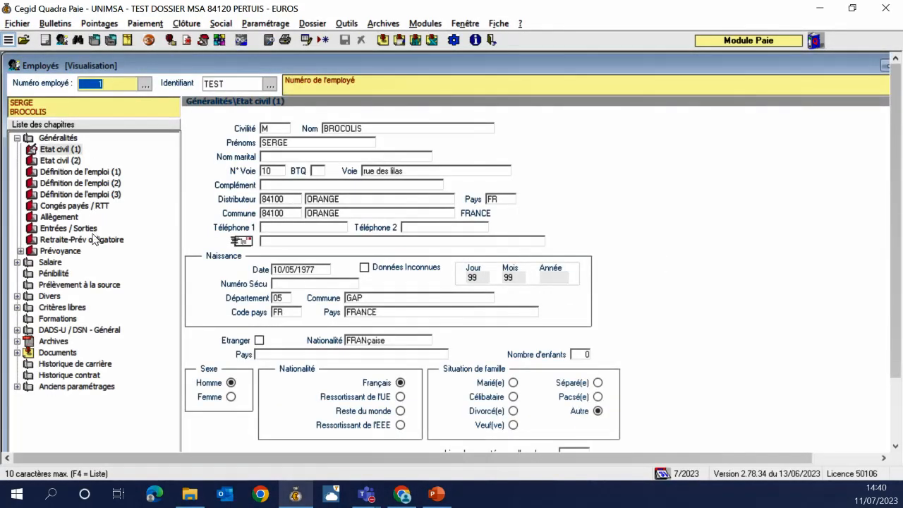
pyautogui.click(91, 239)
pyautogui.click(199, 204)
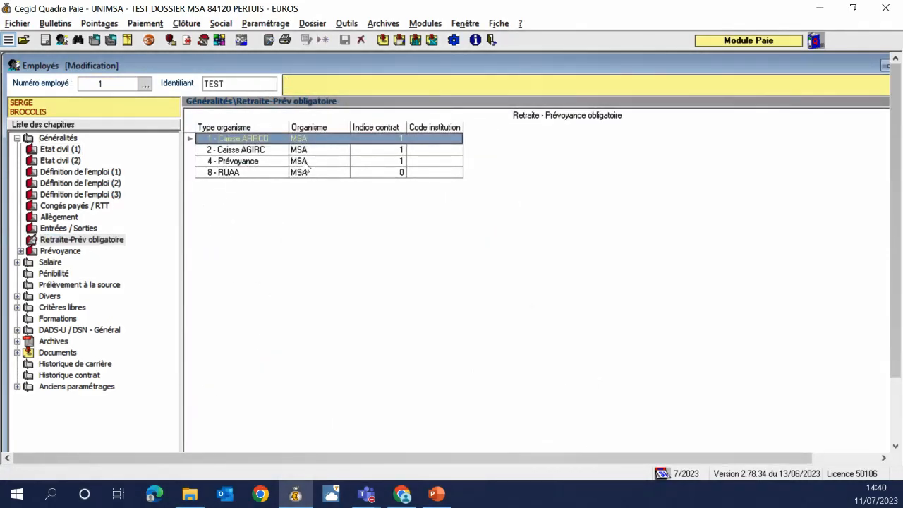
pyautogui.click(361, 176)
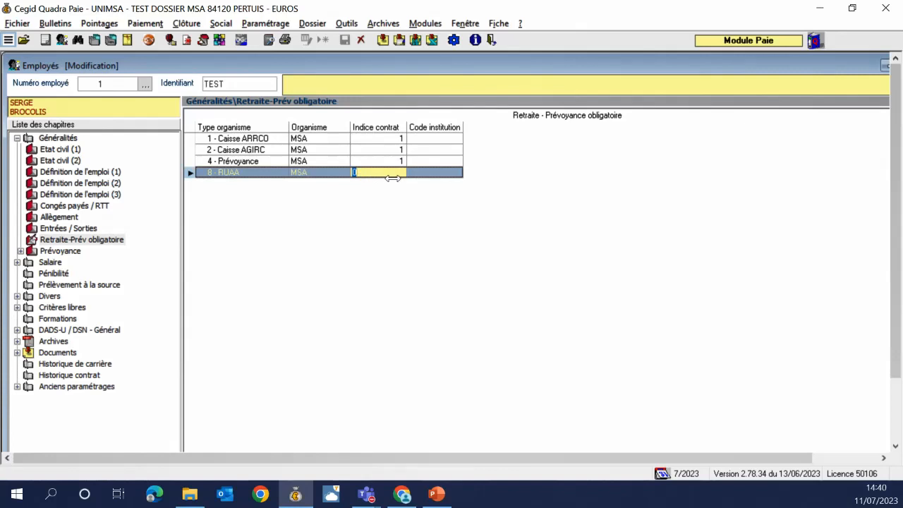
pyautogui.doubleClick(393, 179)
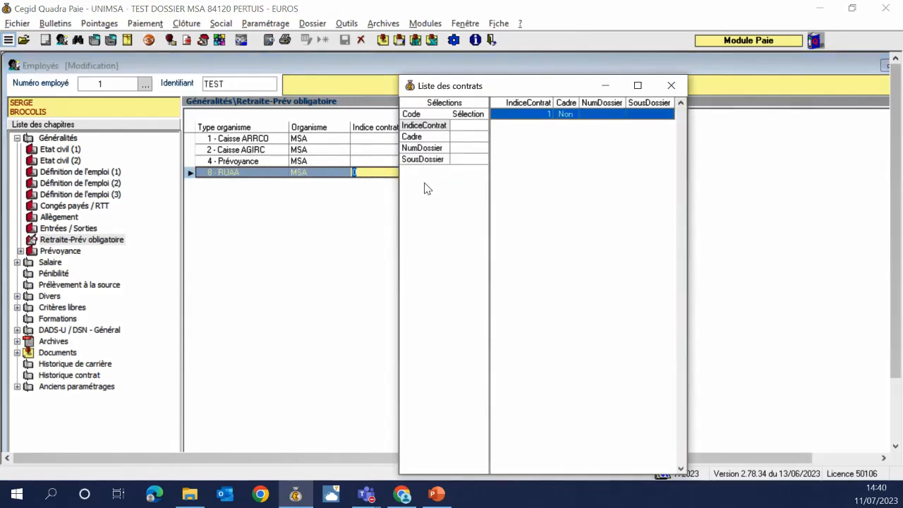
pyautogui.doubleClick(530, 116)
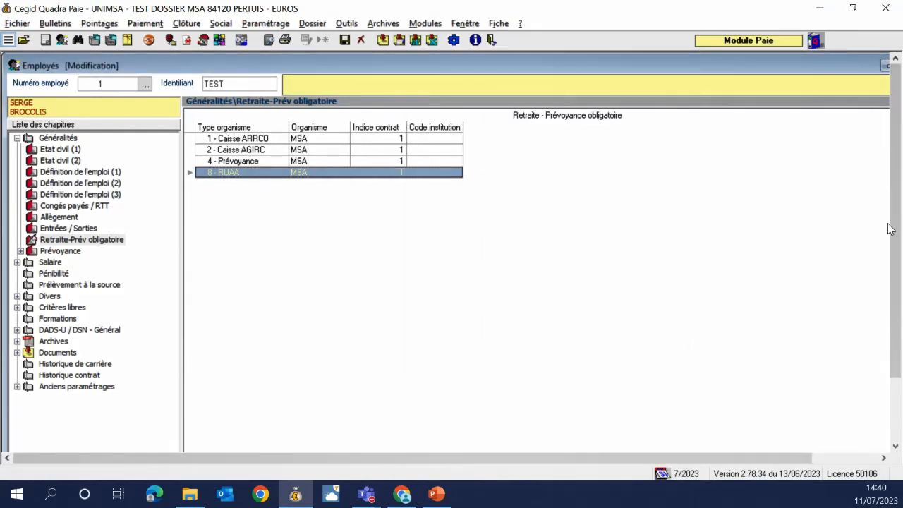
pyautogui.moveTo(892, 229); pyautogui.dragTo(760, 383)
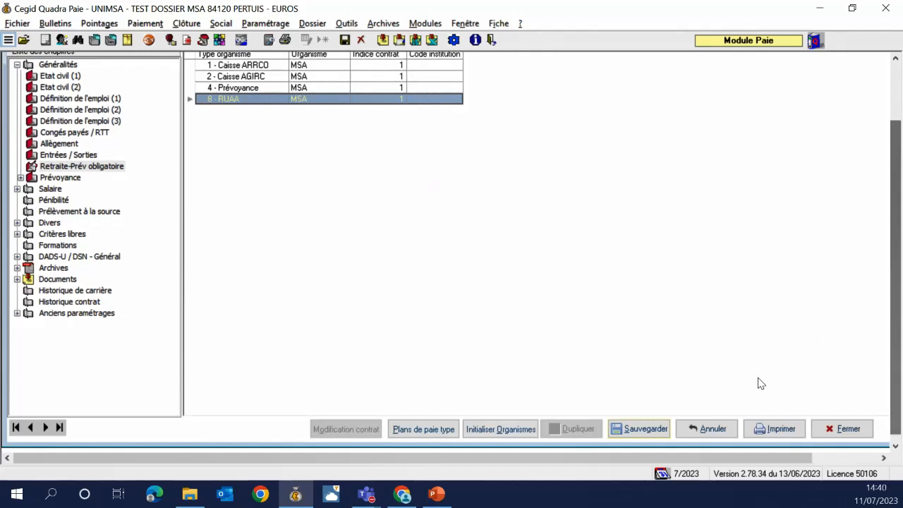
# Save the employee record, clear the warnings, decline the follow-up question and close
pyautogui.click(646, 429)
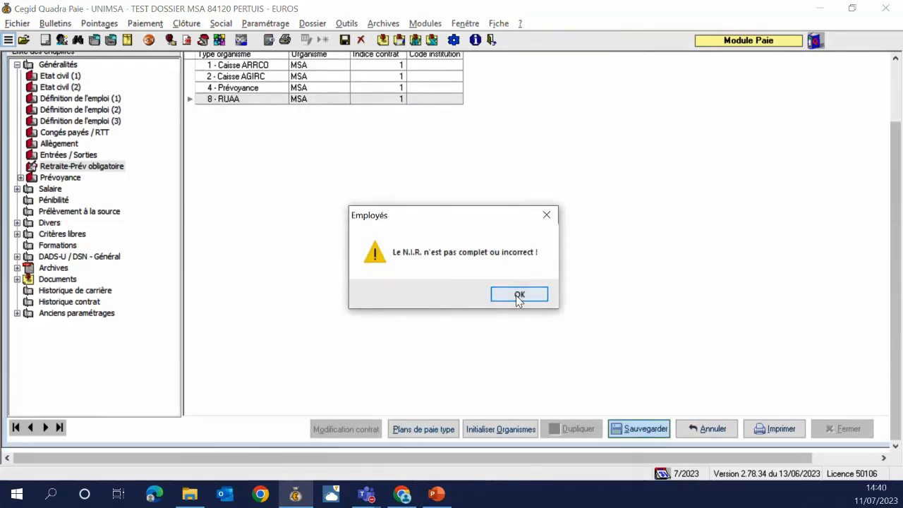
pyautogui.click(520, 296)
pyautogui.click(537, 303)
pyautogui.click(560, 302)
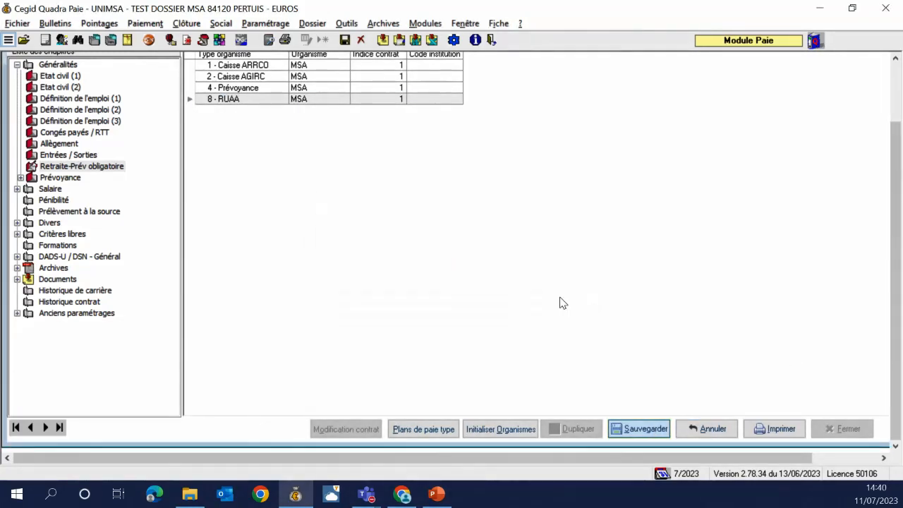
pyautogui.click(843, 428)
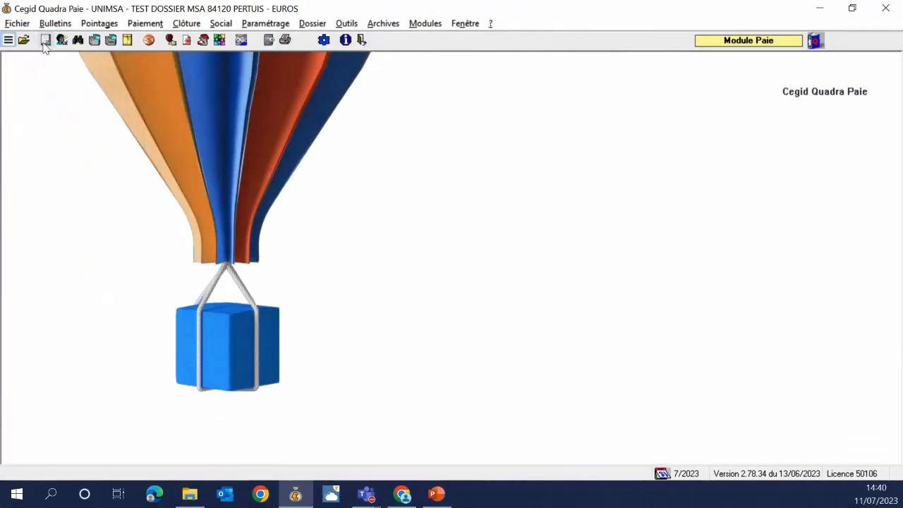
# Regenerate the July 2023 payslip via Rappel Trame and select the test TRA line (3.93/3.94)
pyautogui.click(44, 40)
pyautogui.click(374, 304)
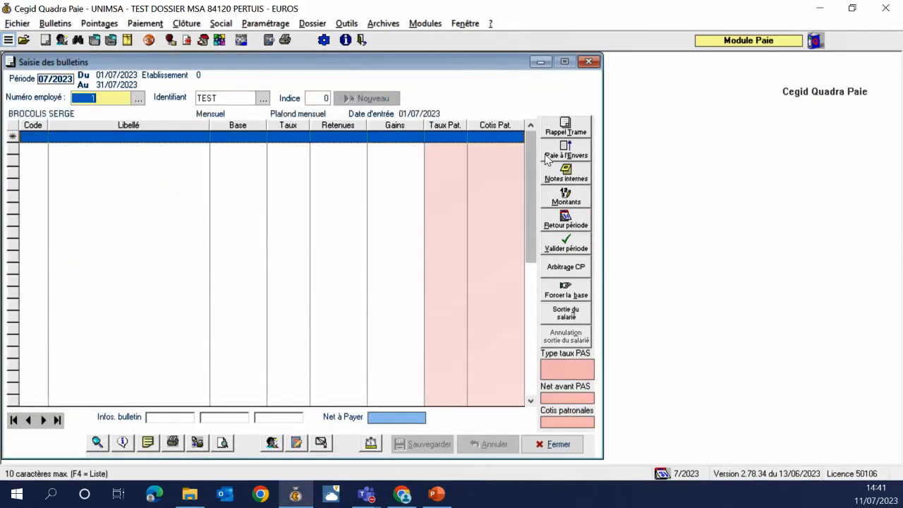
pyautogui.click(561, 132)
pyautogui.moveTo(536, 172); pyautogui.dragTo(536, 255)
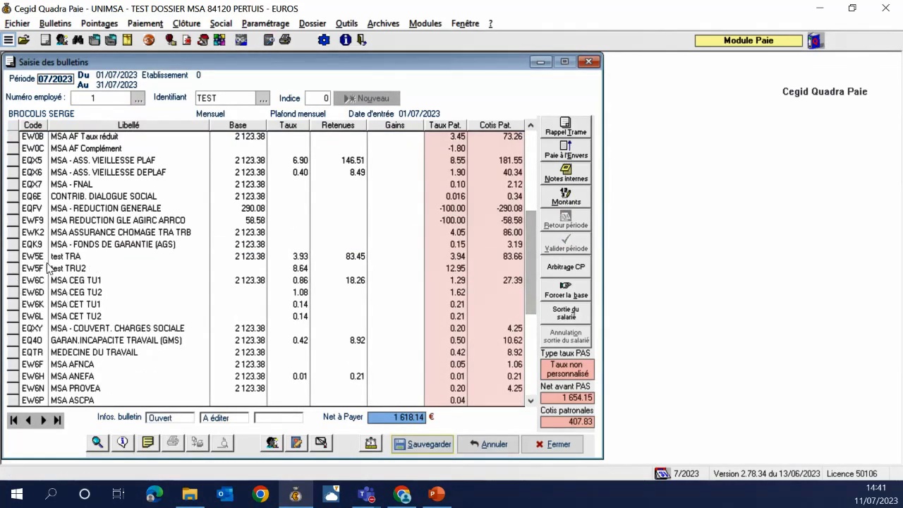
pyautogui.click(13, 258)
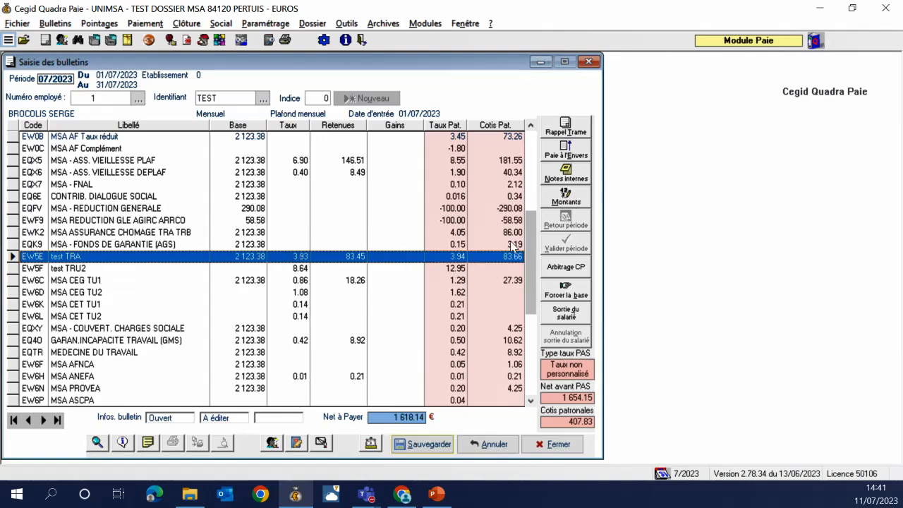
# Inspect the reduction/exoneration calculation details, including the 0,3113 coefficient, then close them to return to the payslip
pyautogui.press('F11')
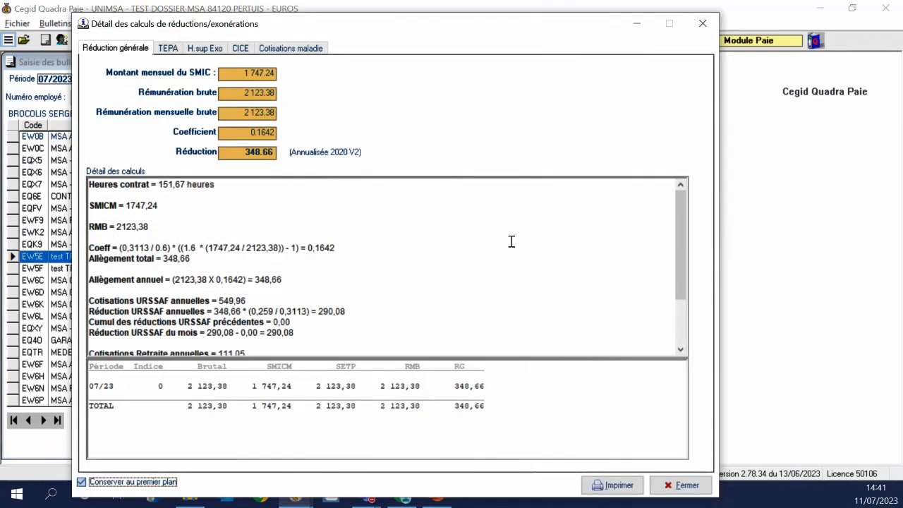
pyautogui.moveTo(150, 254); pyautogui.dragTo(131, 247)
pyautogui.click(268, 273)
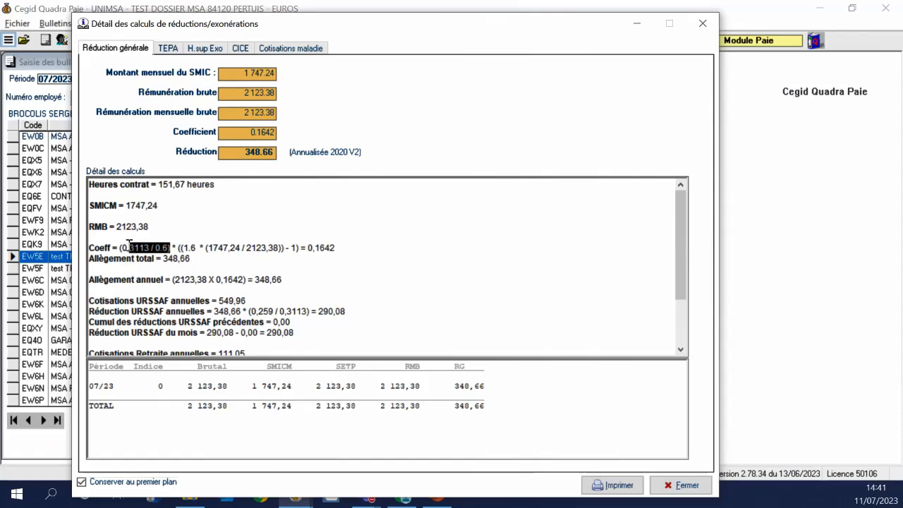
pyautogui.click(703, 23)
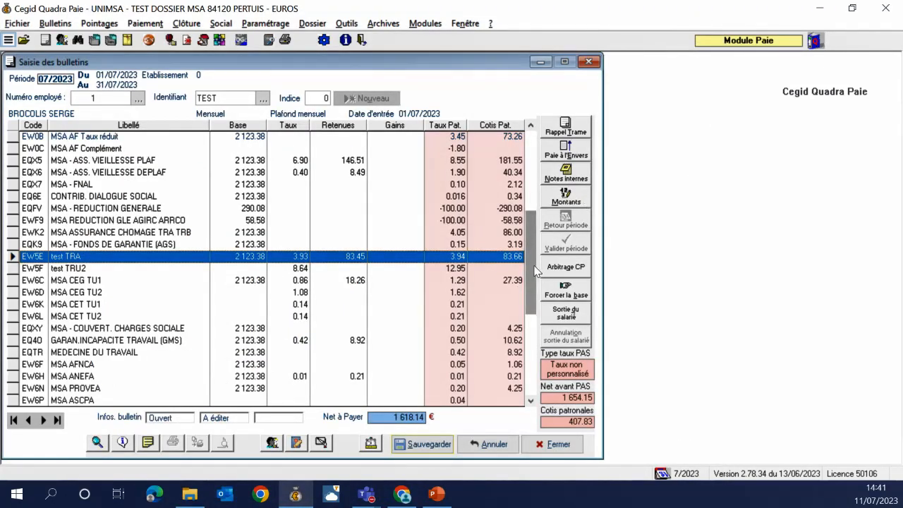
pyautogui.moveTo(530, 265); pyautogui.dragTo(528, 236)
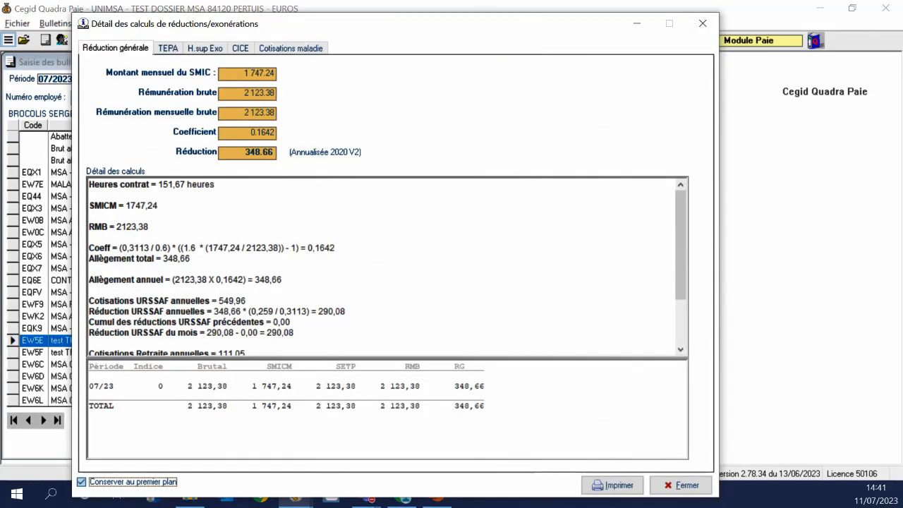
pyautogui.click(703, 25)
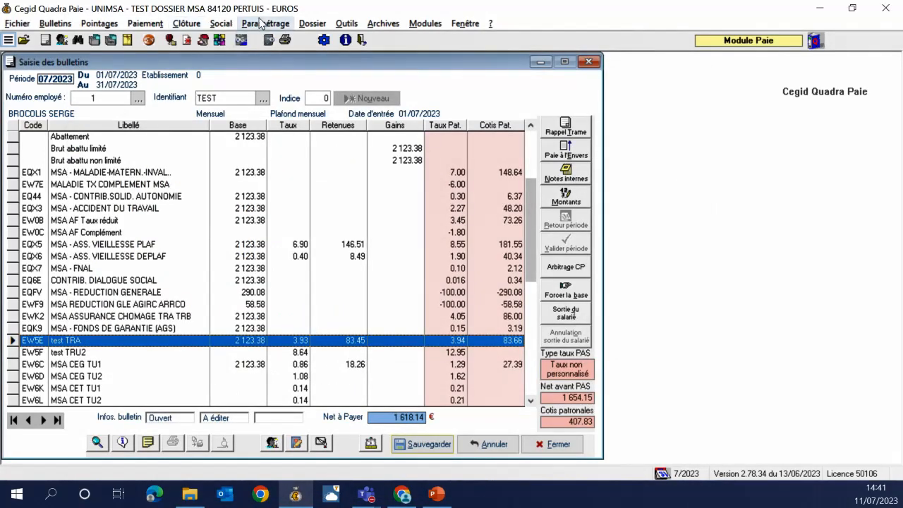
pyautogui.click(281, 23)
pyautogui.click(339, 33)
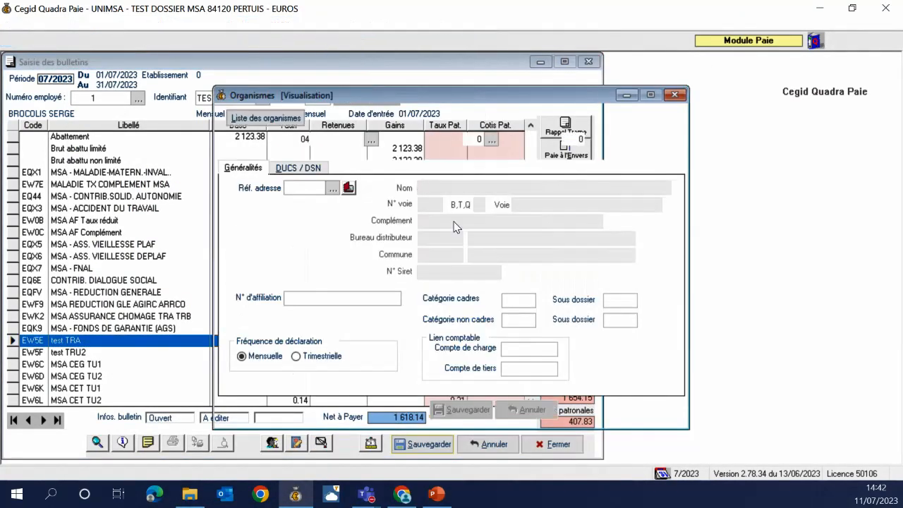
pyautogui.click(265, 117)
pyautogui.click(370, 103)
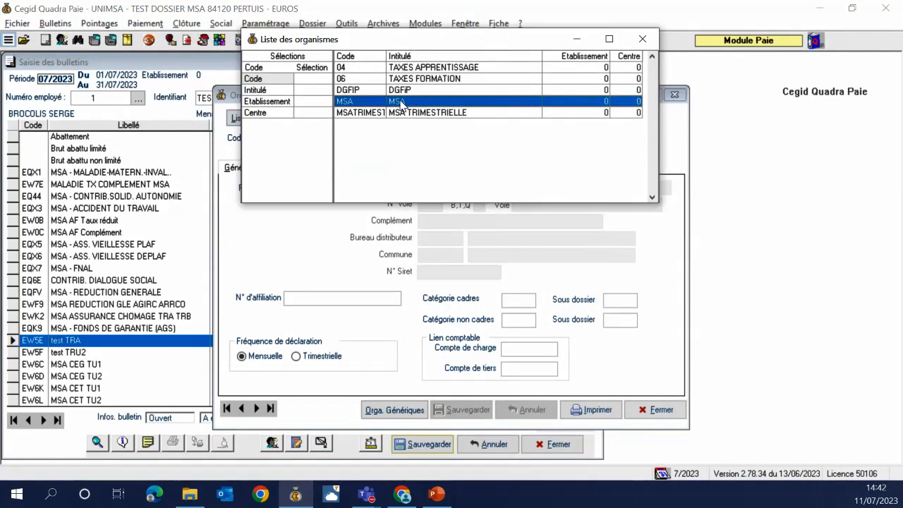
pyautogui.doubleClick(370, 103)
pyautogui.click(366, 168)
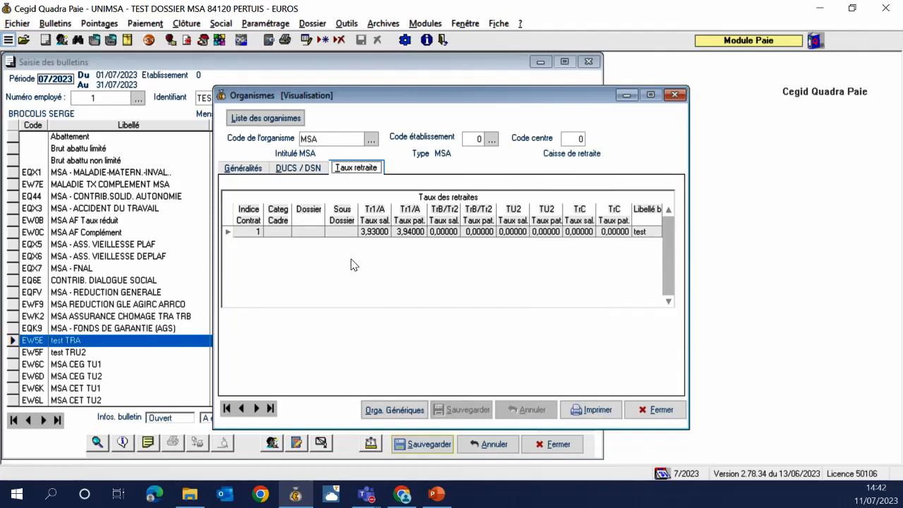
pyautogui.click(674, 94)
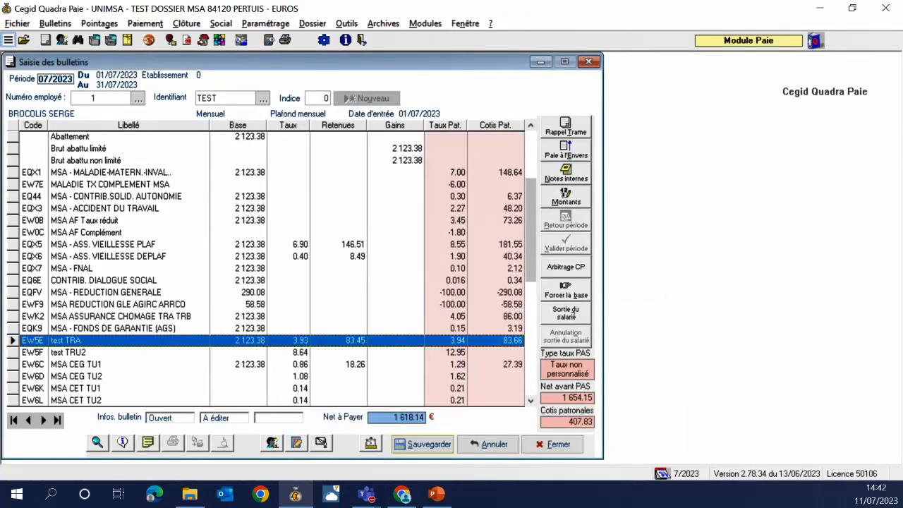
# Create payroll item ERET 'RETRAITE OBLIGATOIRE' with calculation code 2, global rate 2 and employer rate 2
pyautogui.press('super+shift+q')
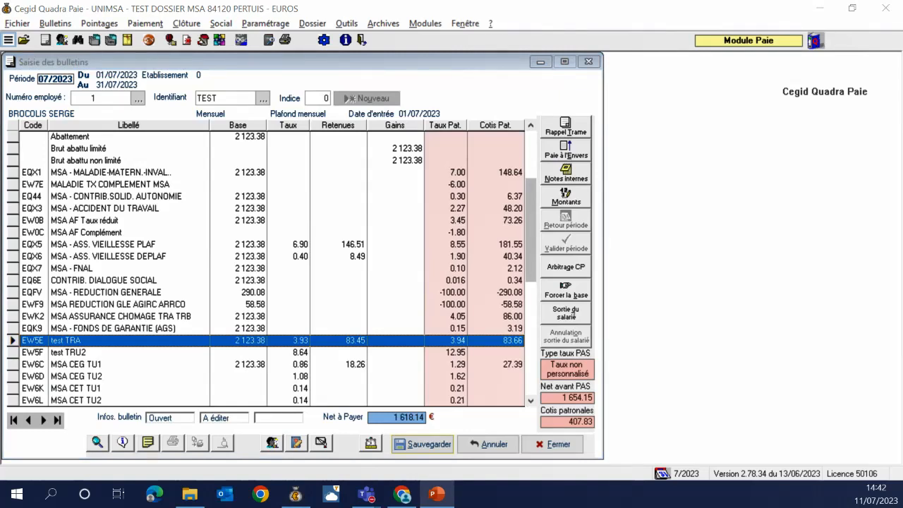
pyautogui.click(274, 24)
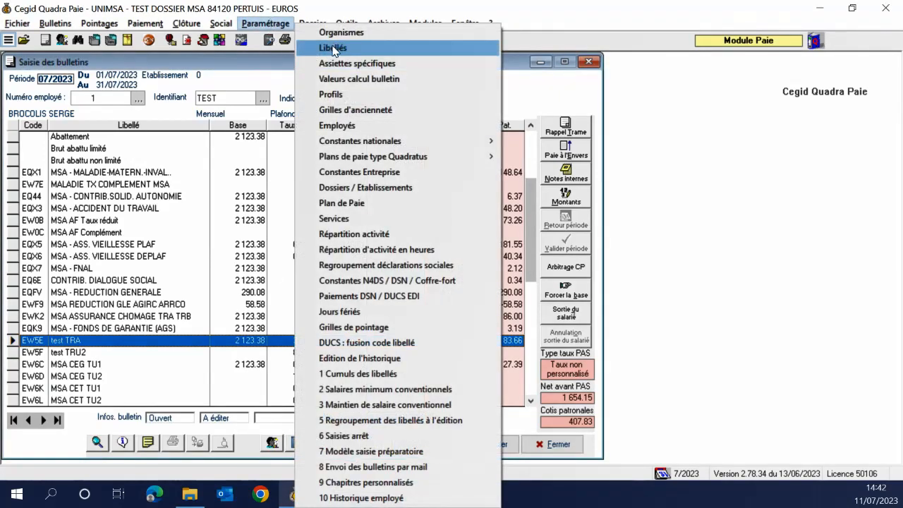
pyautogui.click(333, 48)
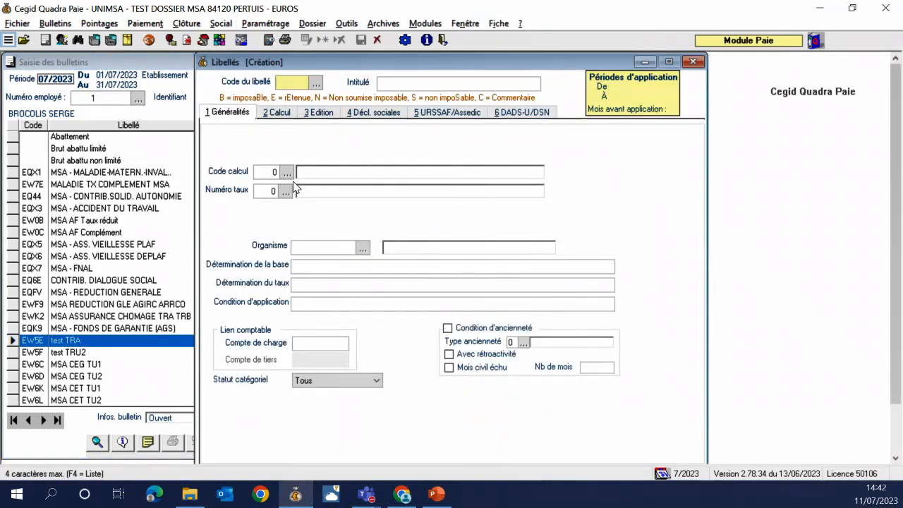
pyautogui.write('ERET')
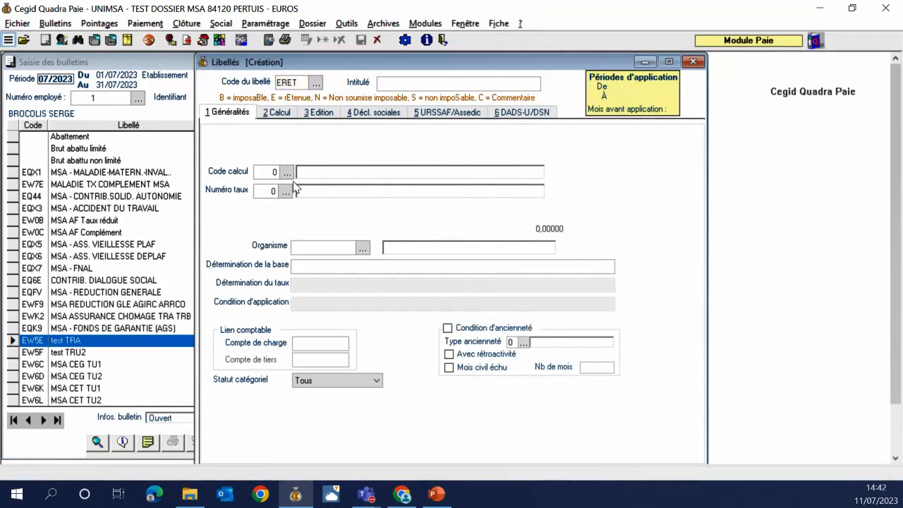
pyautogui.write('RETRAITE')
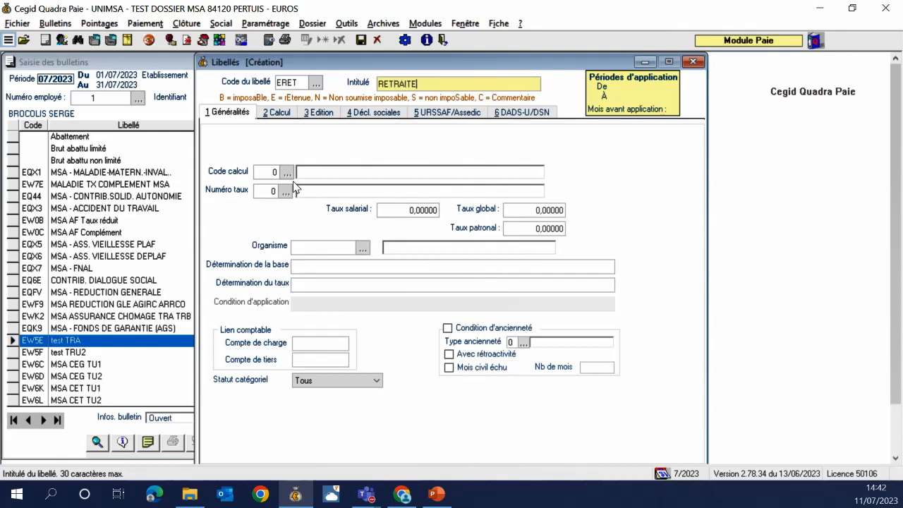
pyautogui.write(' OBLIGATOIRE')
pyautogui.press('Tab')
pyautogui.write('2')
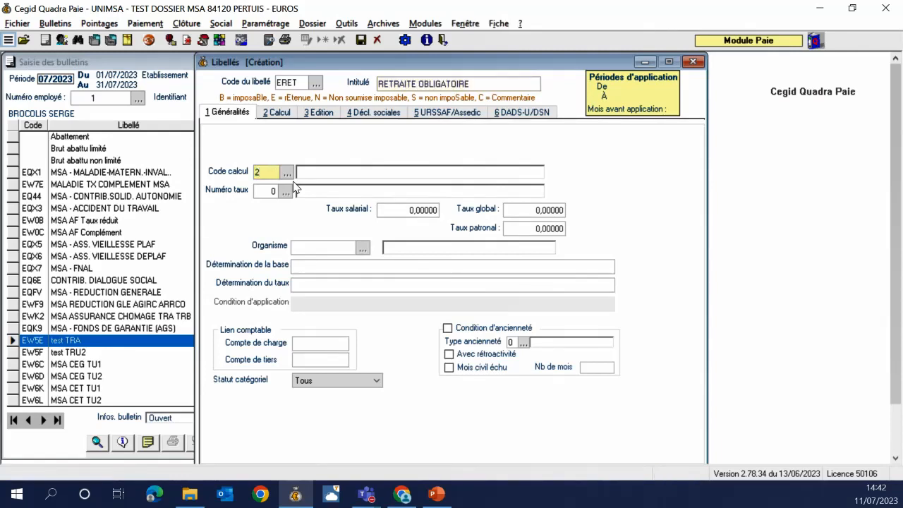
pyautogui.press('Tab')
pyautogui.press('Tab')
pyautogui.press('Tab')
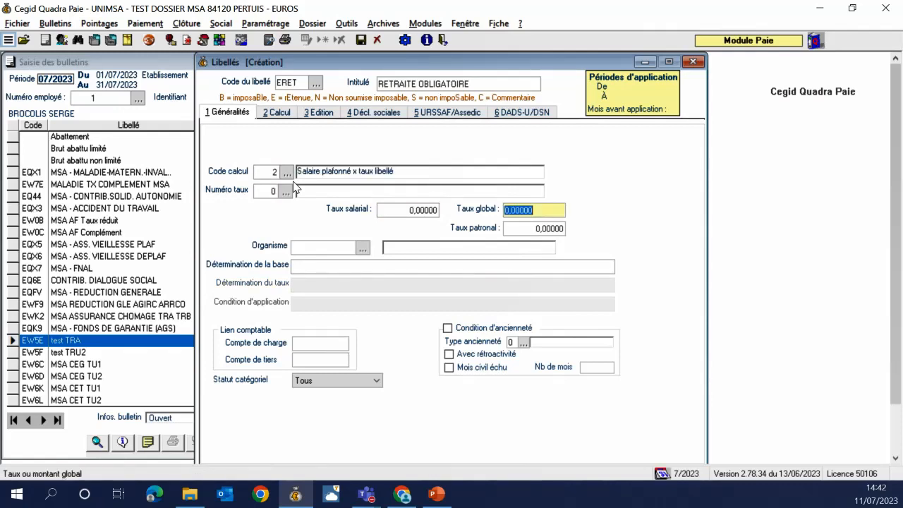
pyautogui.write('2')
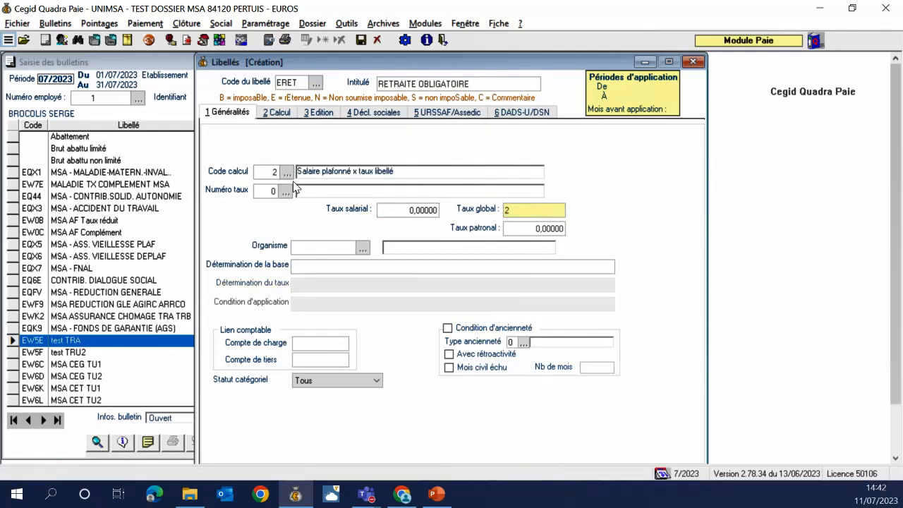
pyautogui.press('Tab')
pyautogui.write('2')
pyautogui.press('Tab')
# Set MSA as the item's contribution body and mark it as compulsory retirement
pyautogui.press('F4')
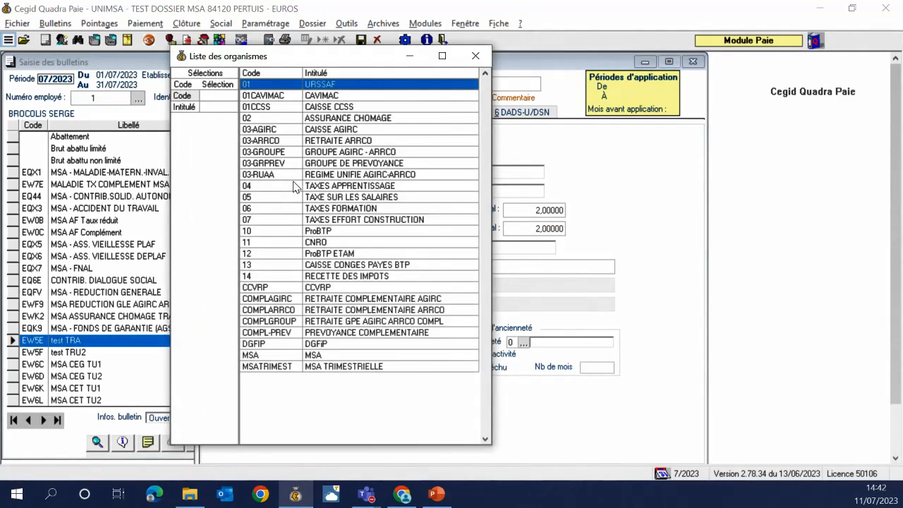
pyautogui.press('Down')
pyautogui.press('Down')
pyautogui.press('Down')
pyautogui.press('Down')
pyautogui.press('Down')
pyautogui.press('Down')
pyautogui.press('Down')
pyautogui.press('Down')
pyautogui.press('Down')
pyautogui.press('Down')
pyautogui.press('Down')
pyautogui.press('Down')
pyautogui.press('Down')
pyautogui.press('Down')
pyautogui.press('Down')
pyautogui.press('Down')
pyautogui.press('Down')
pyautogui.press('Down')
pyautogui.press('Down')
pyautogui.press('Down')
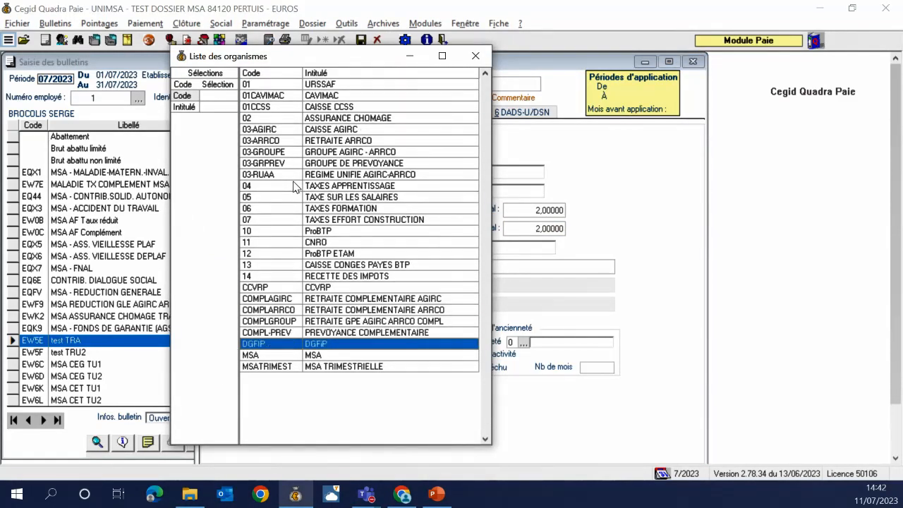
pyautogui.press('Down')
pyautogui.press('Return')
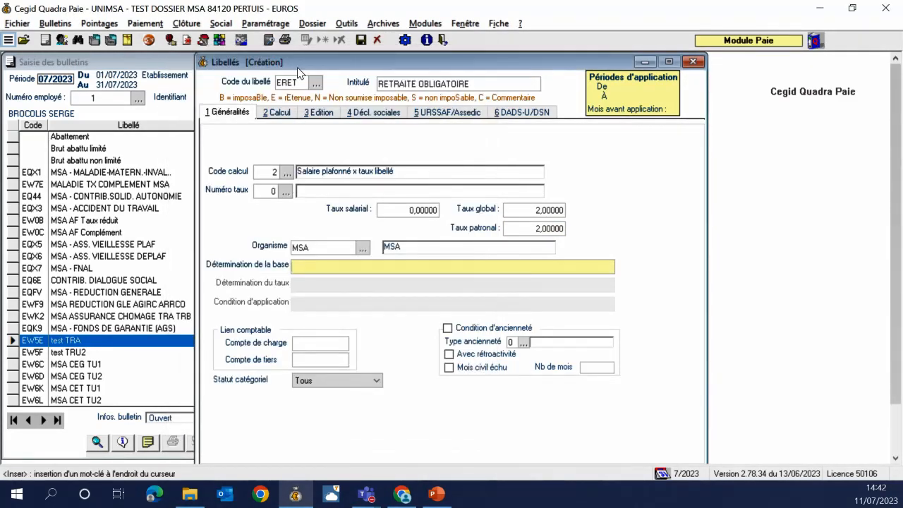
pyautogui.click(275, 112)
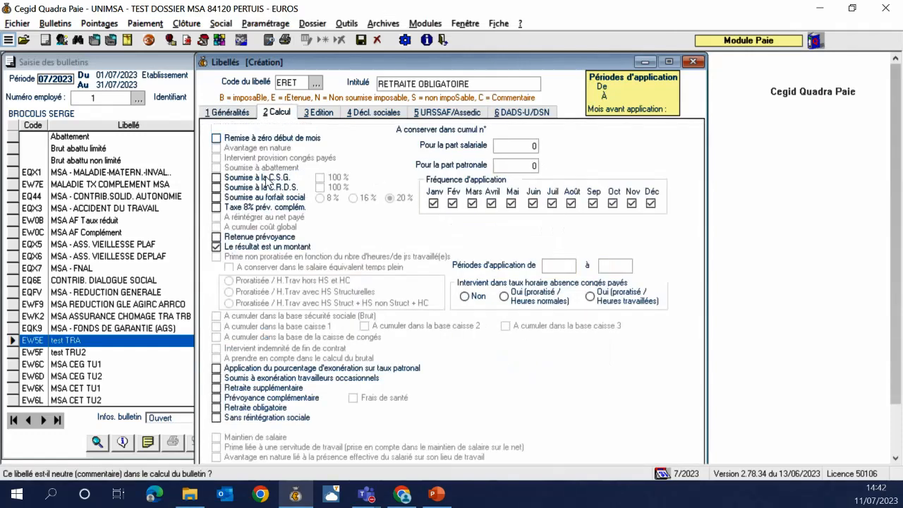
pyautogui.click(238, 409)
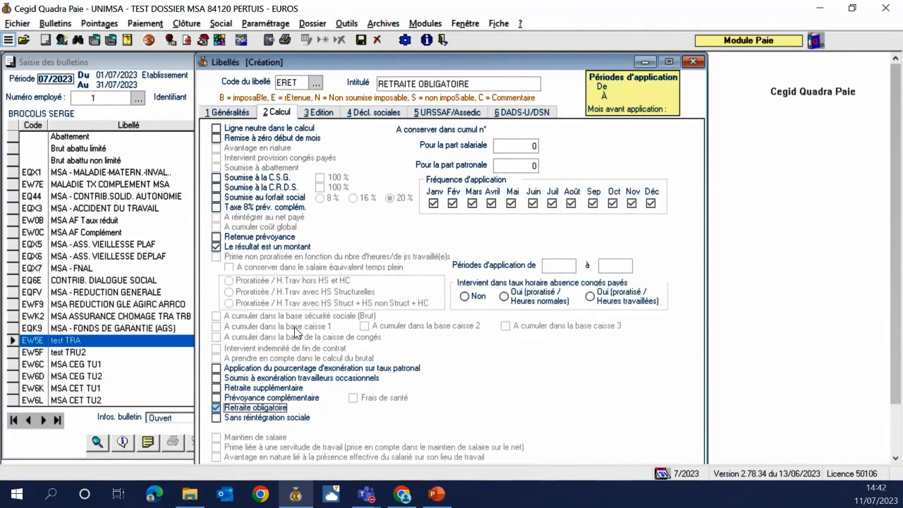
# Set the DSN contribution type to 117 and save the ERET item
pyautogui.click(517, 116)
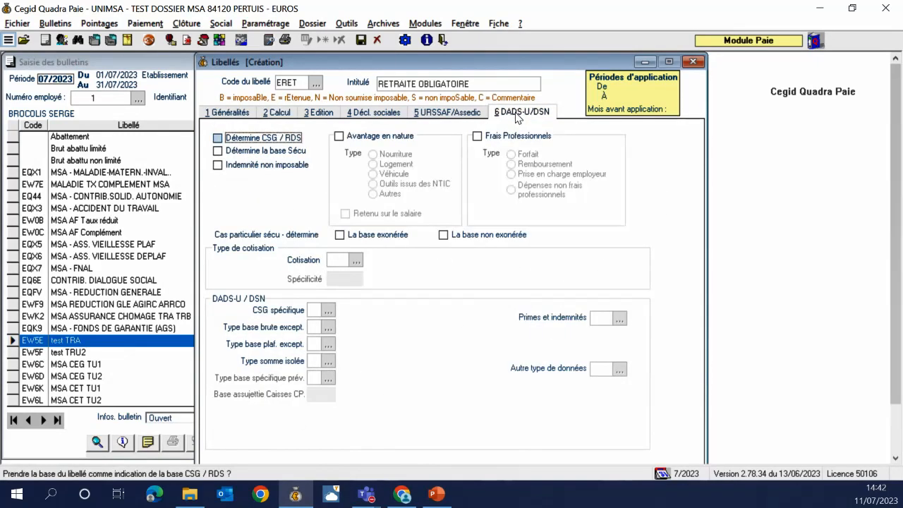
pyautogui.click(338, 260)
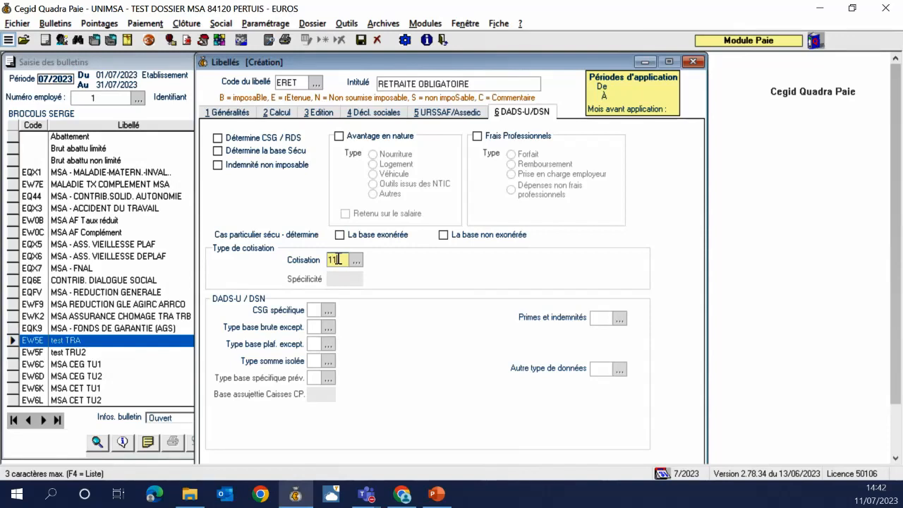
pyautogui.write('11')
pyautogui.press('Tab')
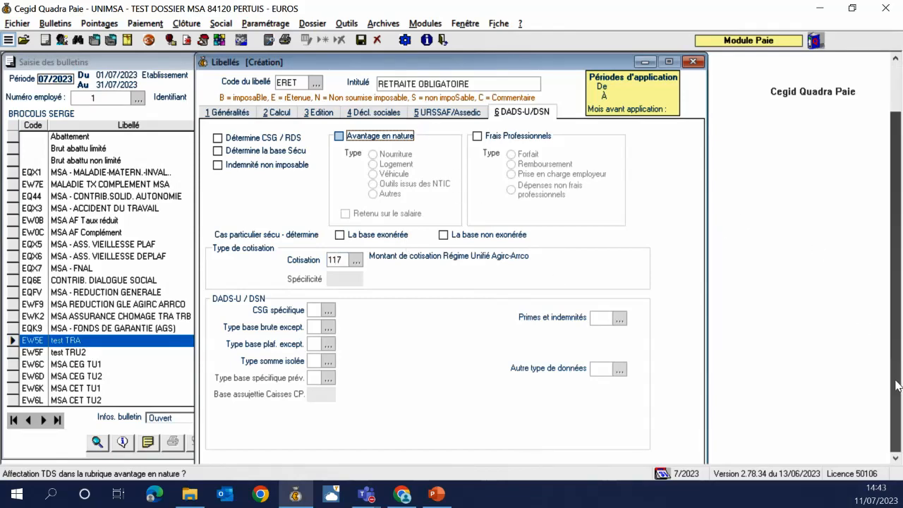
pyautogui.scroll(-2, 895, 318)
pyautogui.click(484, 423)
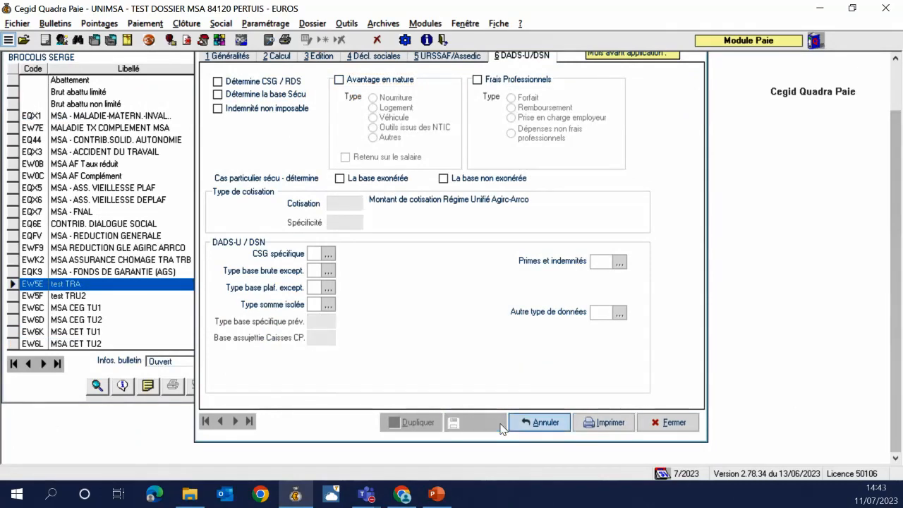
pyautogui.click(666, 422)
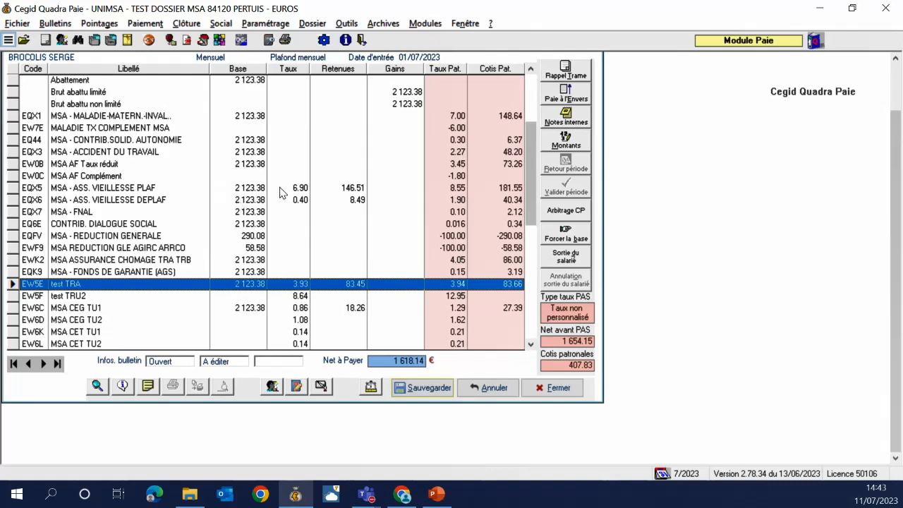
pyautogui.moveTo(889, 161); pyautogui.dragTo(890, 67)
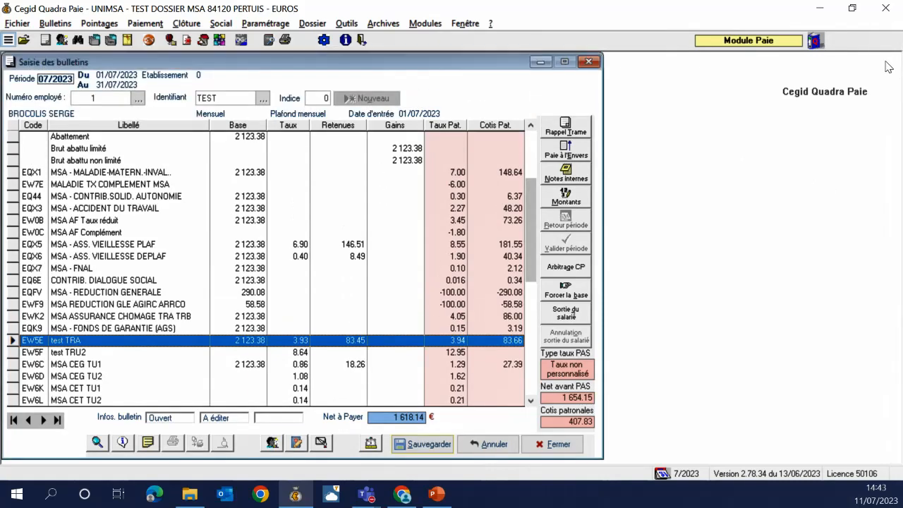
pyautogui.click(265, 23)
pyautogui.moveTo(395, 156)
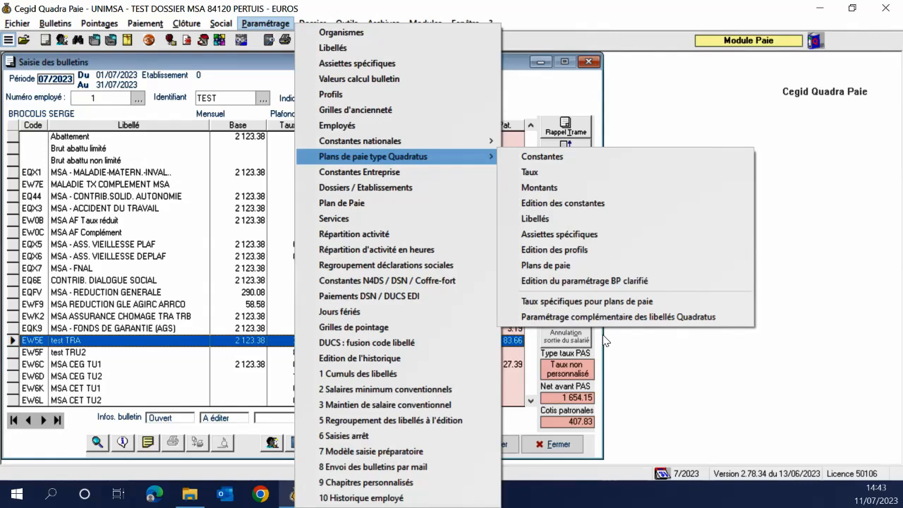
pyautogui.click(649, 96)
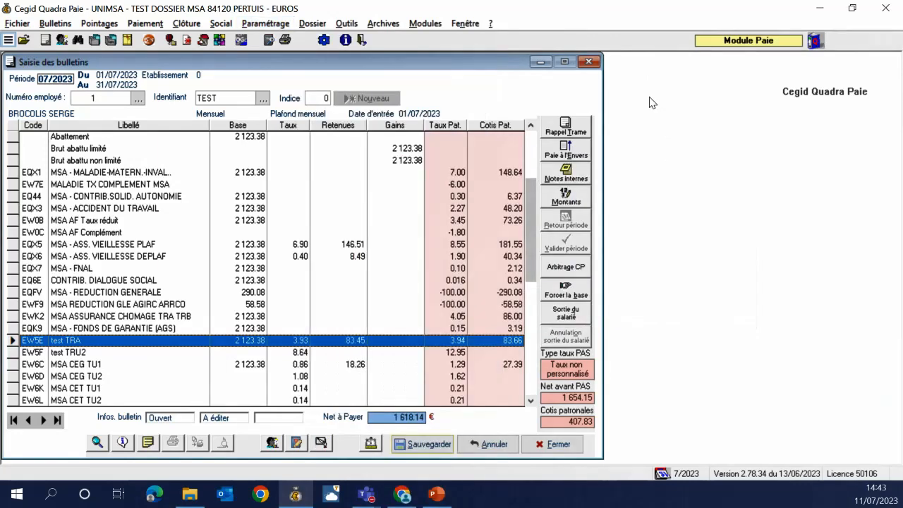
pyautogui.click(271, 444)
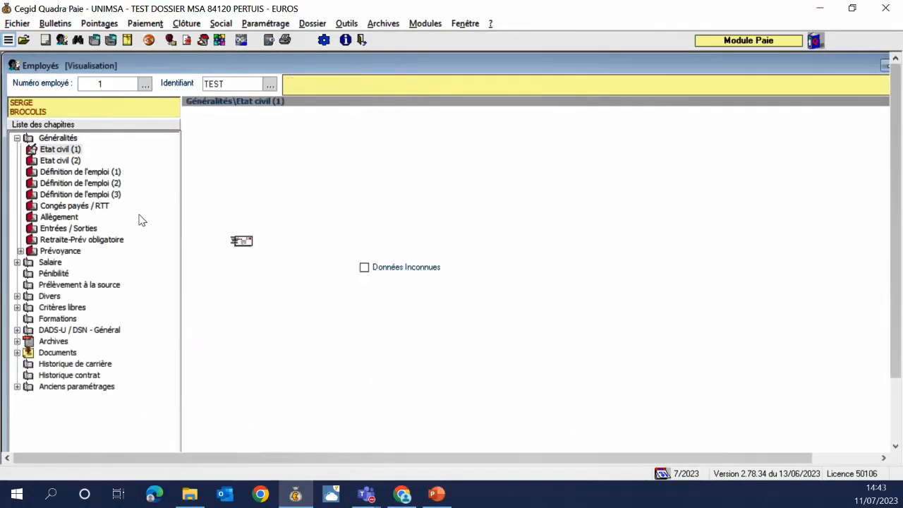
pyautogui.click(88, 240)
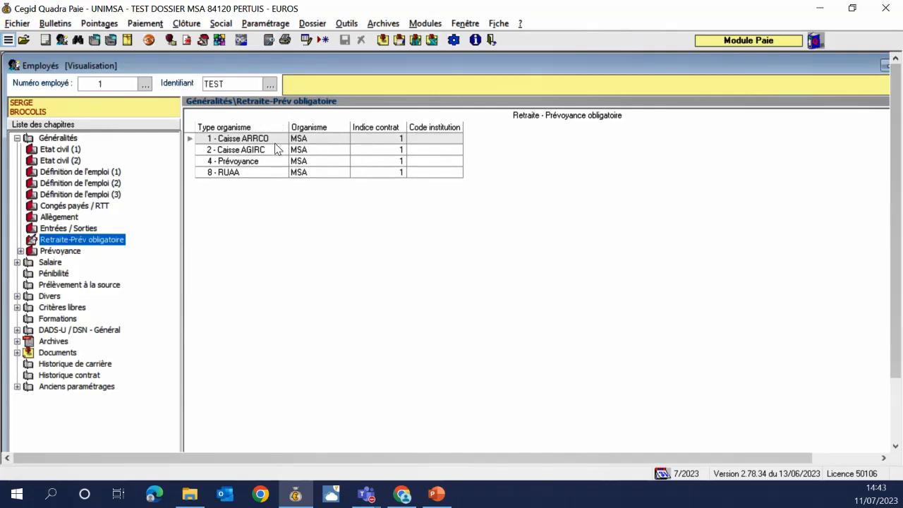
pyautogui.moveTo(892, 173); pyautogui.dragTo(891, 235)
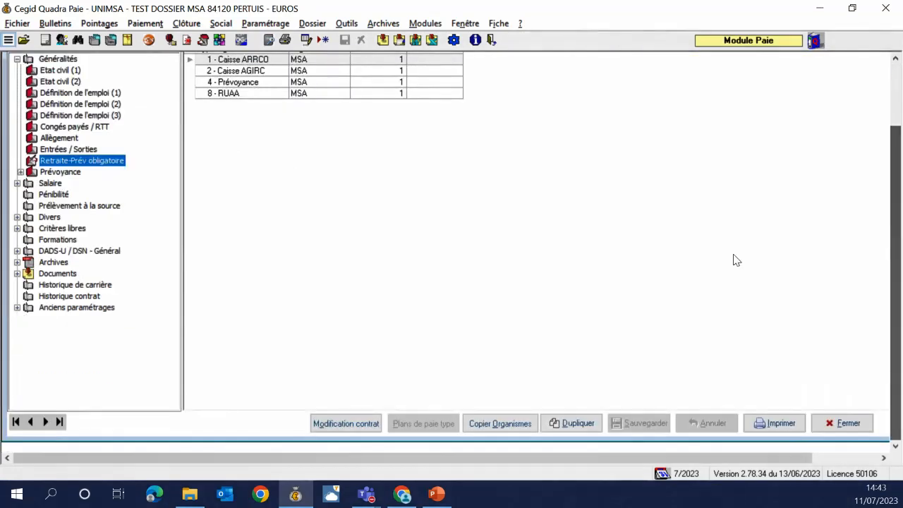
pyautogui.click(490, 424)
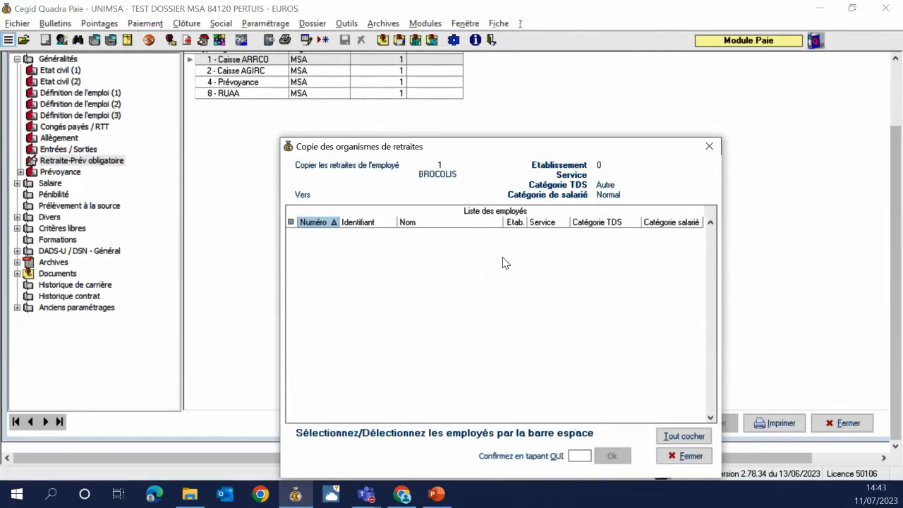
pyautogui.click(709, 146)
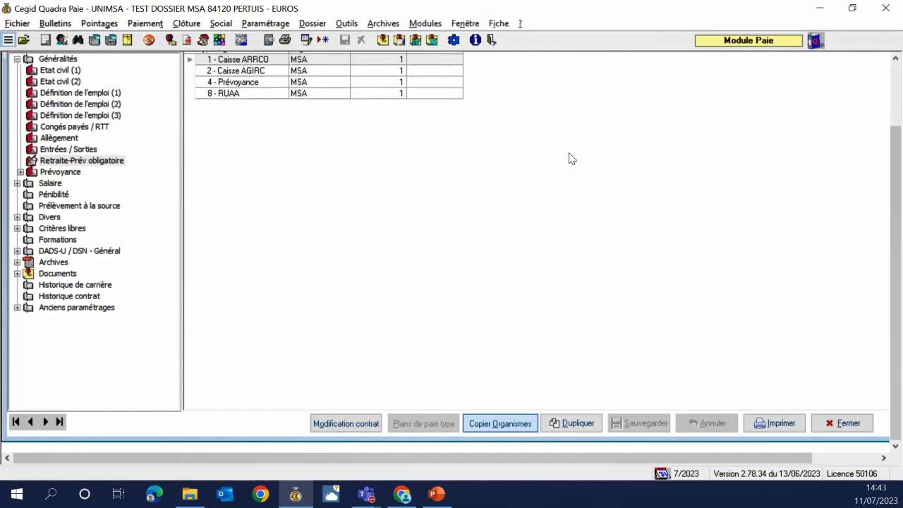
# Close the employee record and open the EQXY MSA payroll item's settings from its payslip line
pyautogui.click(832, 423)
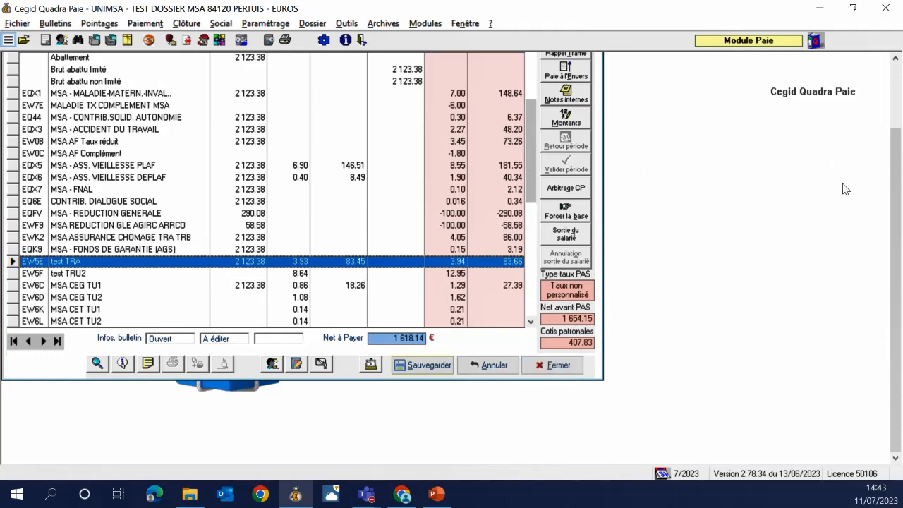
pyautogui.scroll(2, 894, 196)
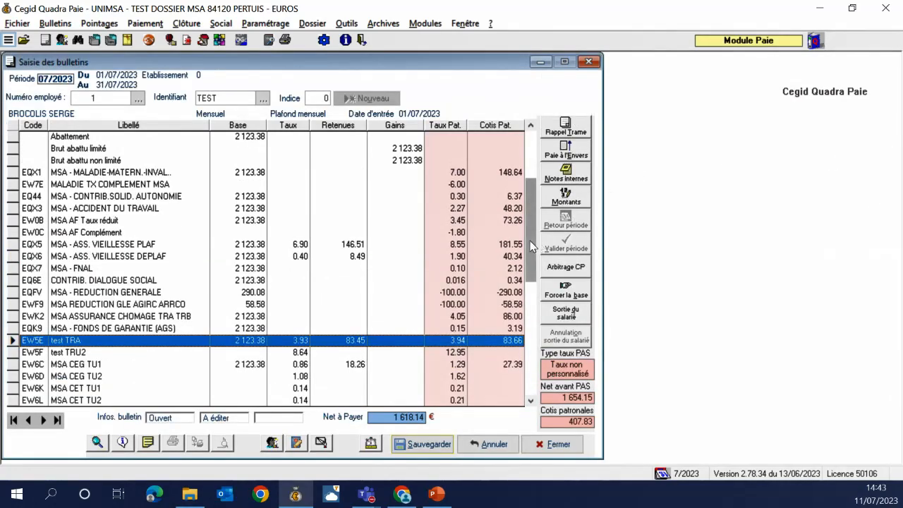
pyautogui.moveTo(529, 241); pyautogui.dragTo(531, 321)
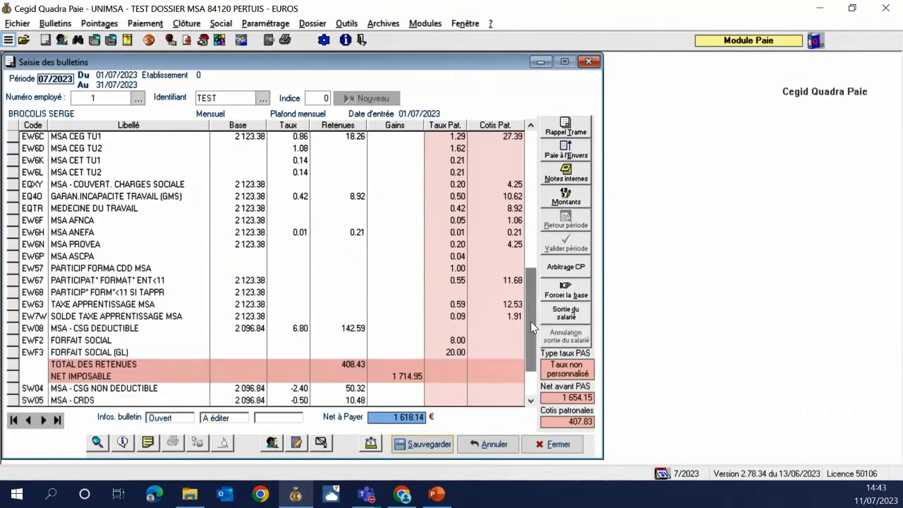
pyautogui.click(24, 187)
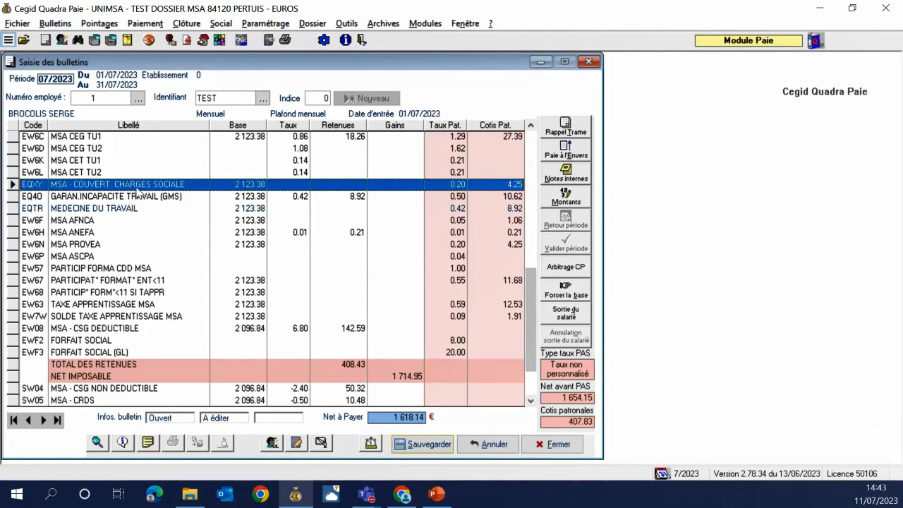
pyautogui.rightClick(138, 190)
pyautogui.click(157, 196)
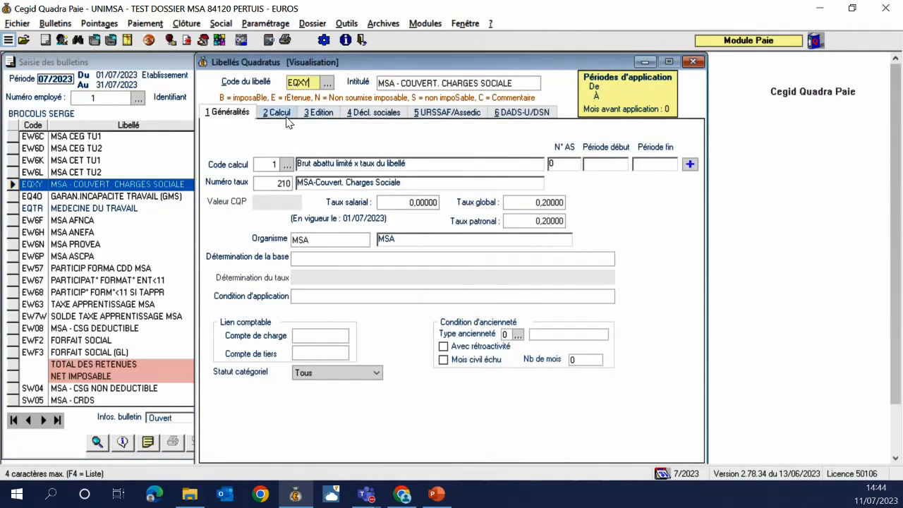
pyautogui.click(285, 116)
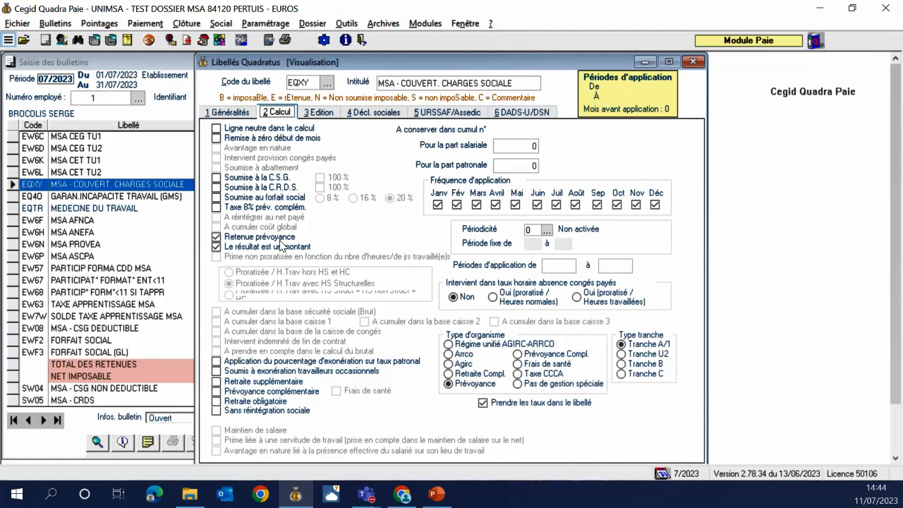
pyautogui.click(540, 113)
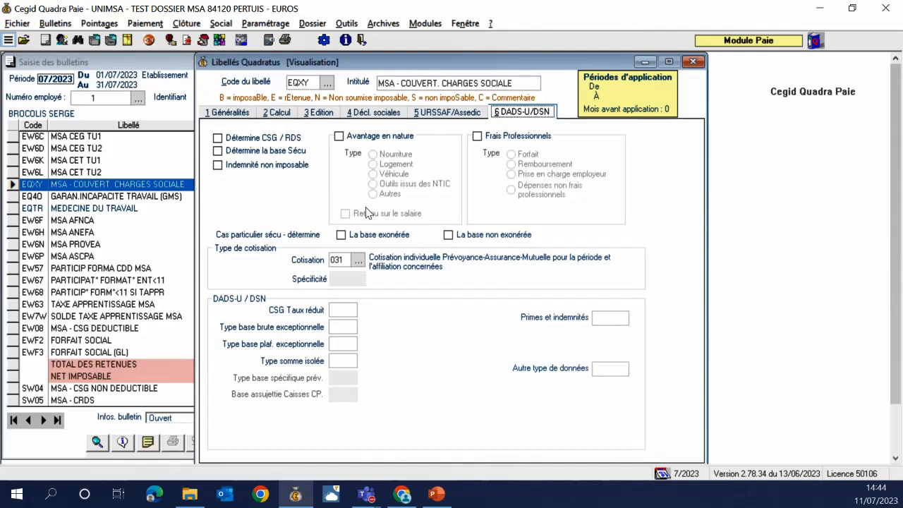
pyautogui.click(692, 62)
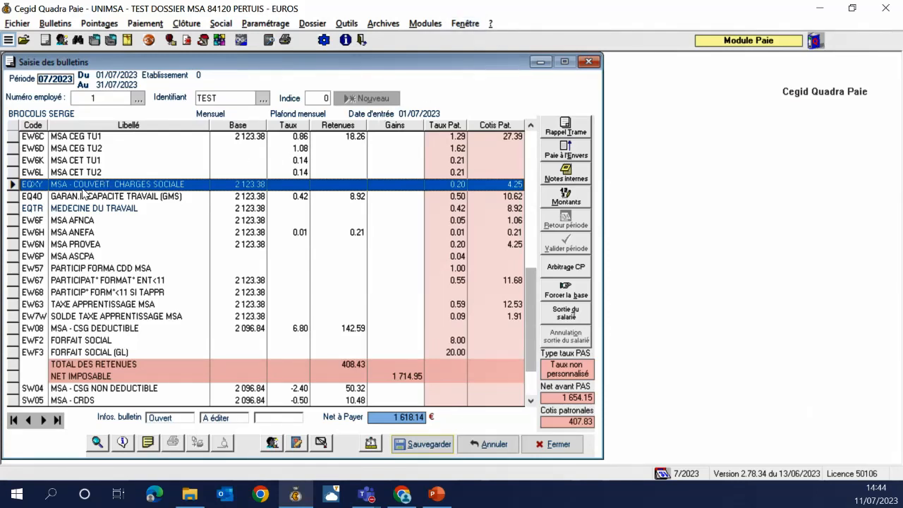
# Open the settings of payroll item EQ40 GARAN.INCAPACITE TRAVAIL (GMS) from its payslip line
pyautogui.click(18, 200)
pyautogui.rightClick(55, 195)
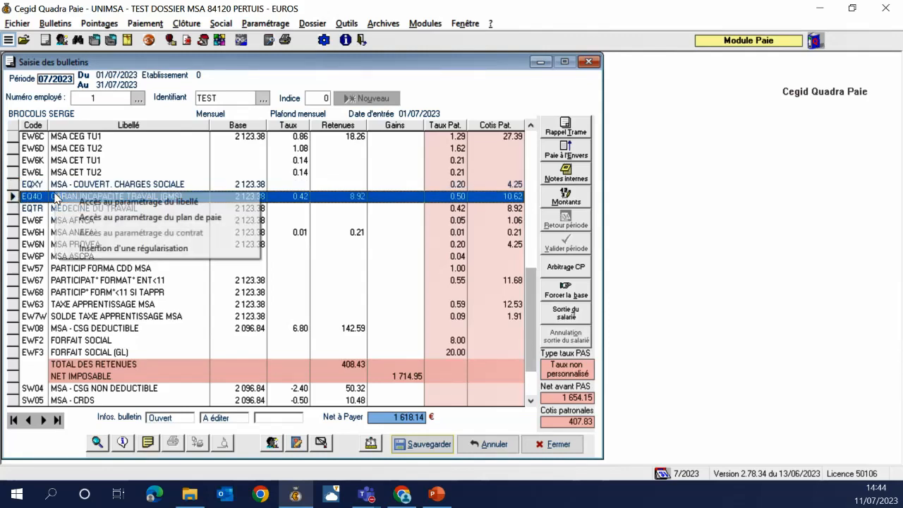
pyautogui.click(94, 214)
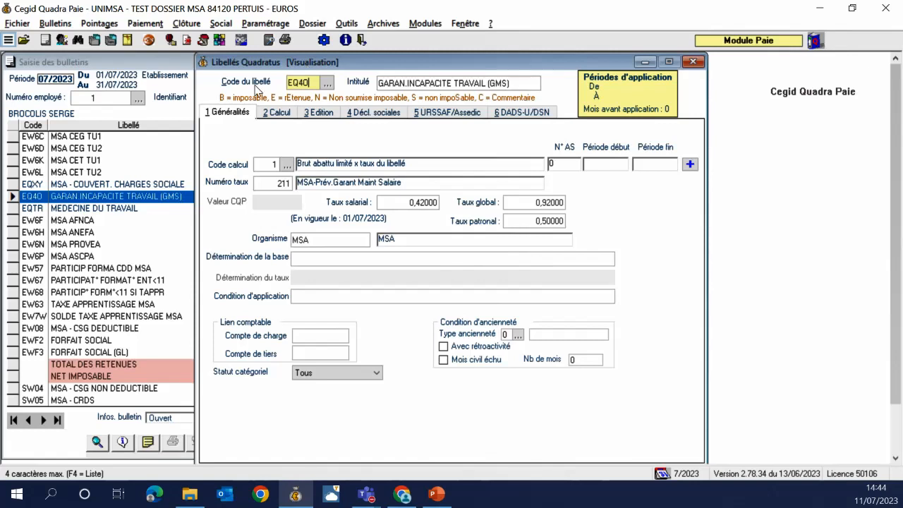
# Review the EQ40 item's calculation and DSN declaration settings
pyautogui.press('Tab')
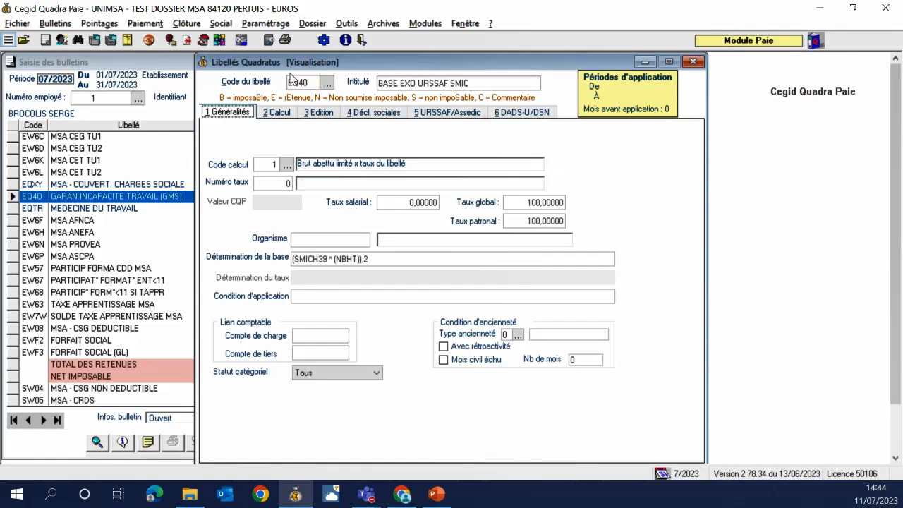
pyautogui.click(311, 83)
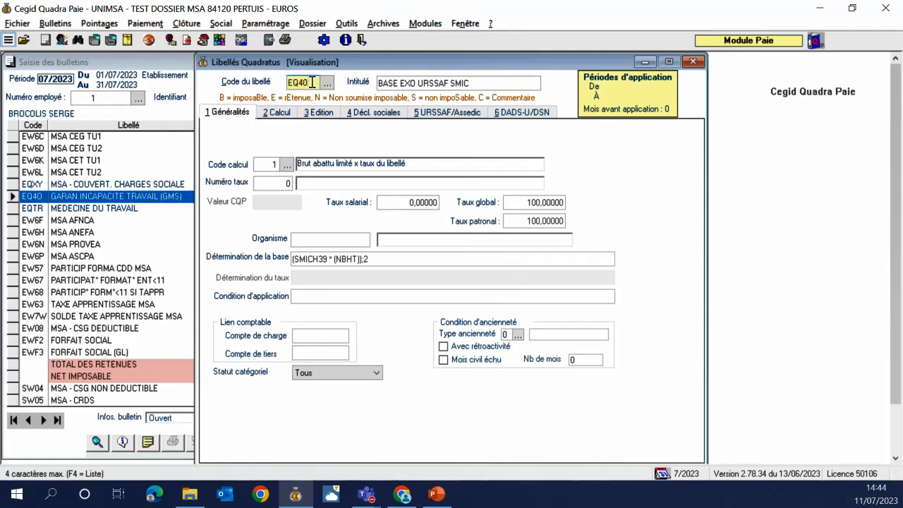
pyautogui.press('Tab')
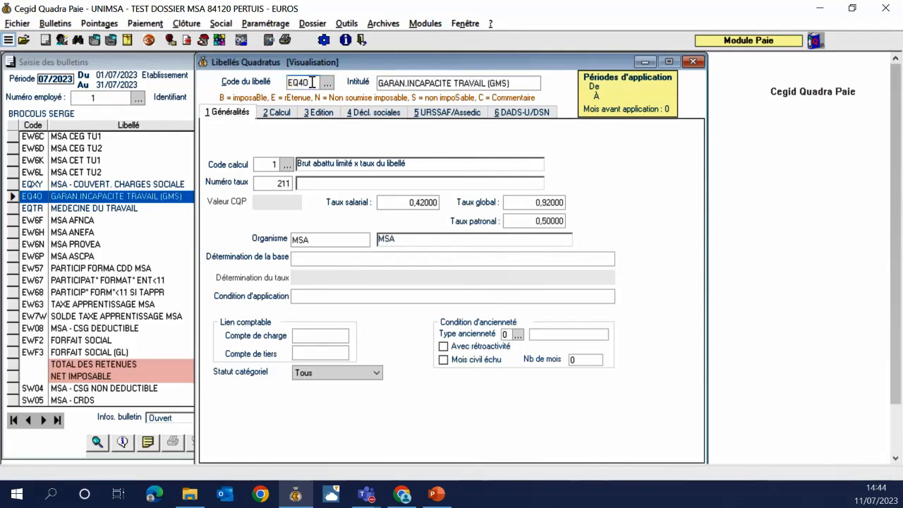
pyautogui.click(271, 113)
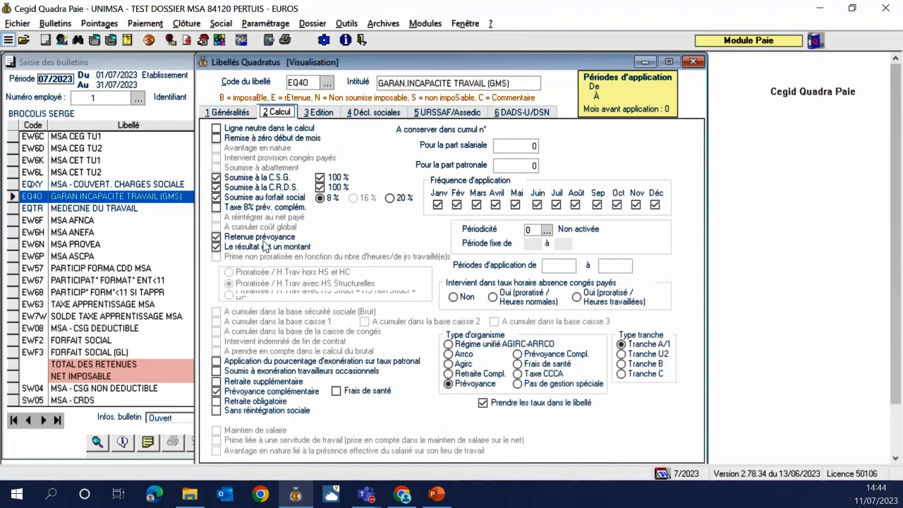
pyautogui.click(527, 115)
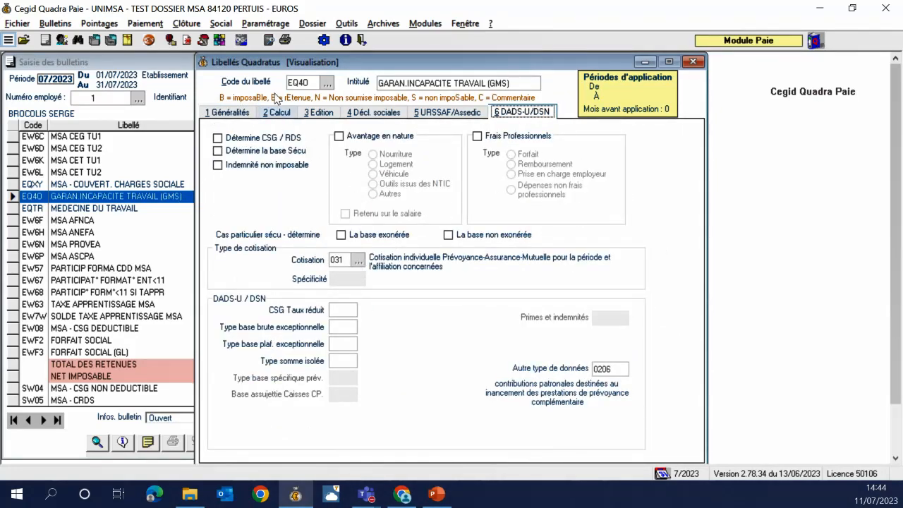
# Load item EQXX MSA -PREVOYANCE CADRE OBLIGAT., review its calculation settings, then close the Libellés window
pyautogui.click(317, 82)
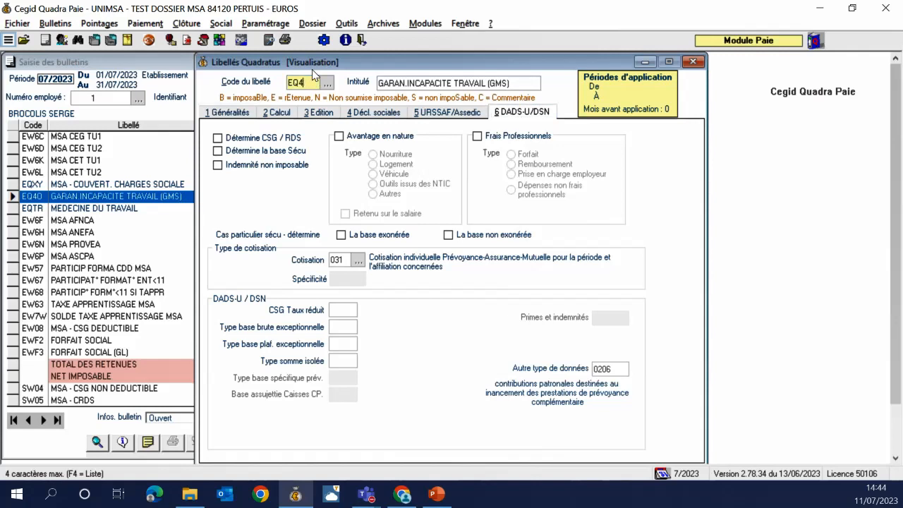
pyautogui.write('XX')
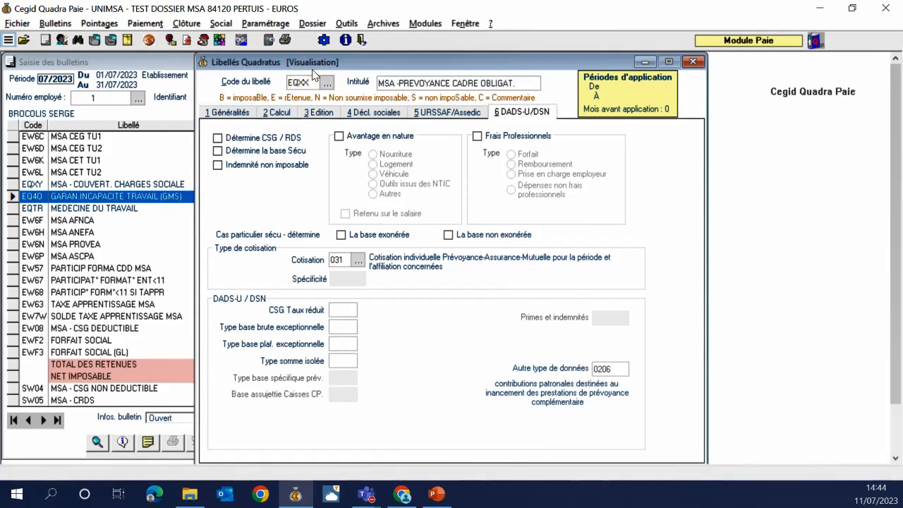
pyautogui.press('Tab')
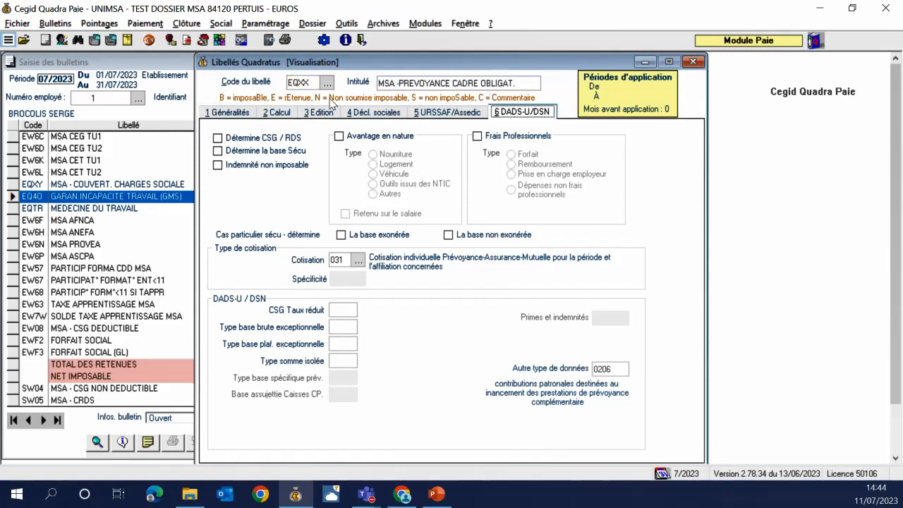
pyautogui.click(275, 112)
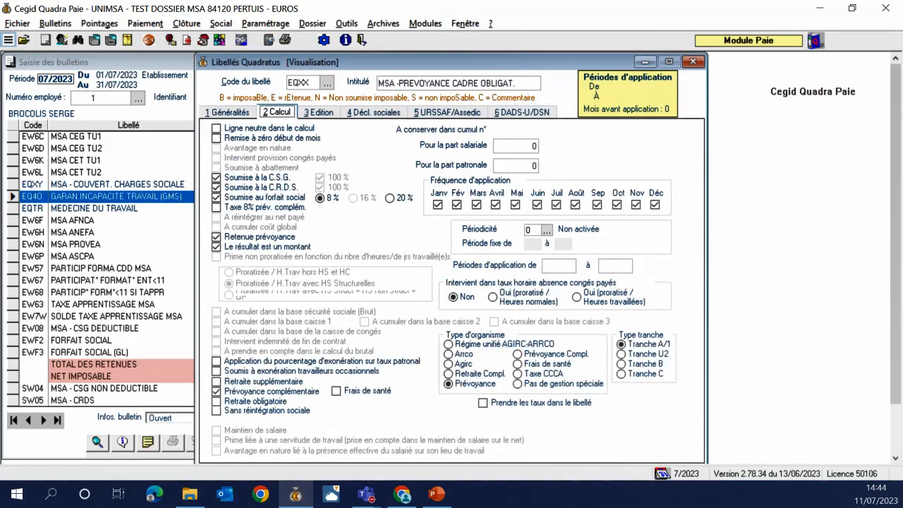
pyautogui.hotkey('alt', 'Tab')
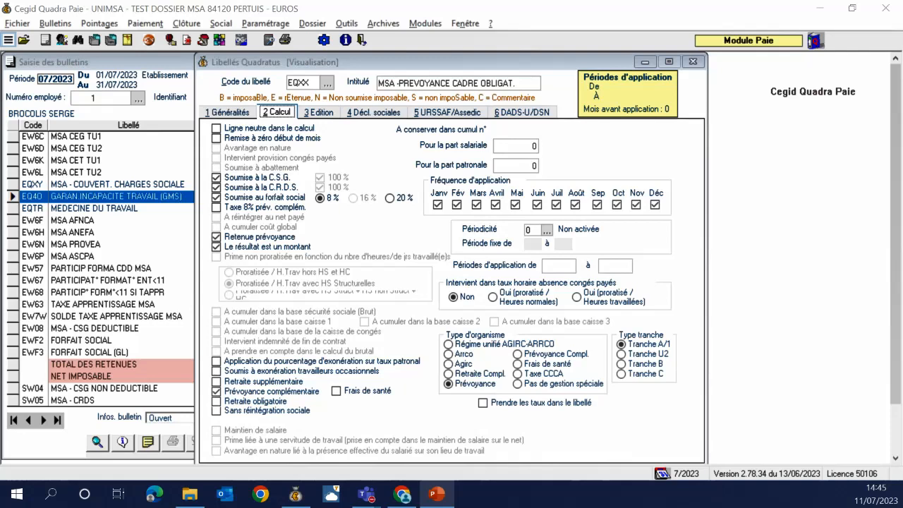
pyautogui.click(693, 61)
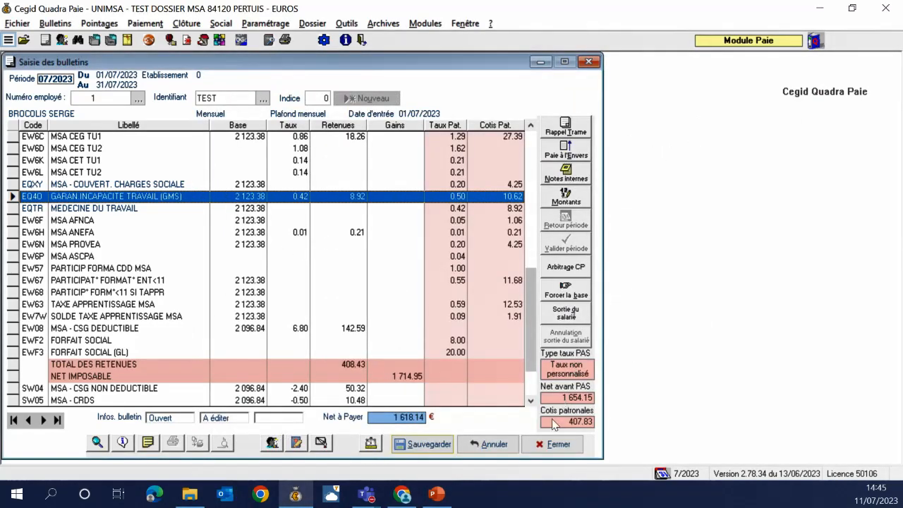
# Close the payslip entry without updating it and launch the QPPrev module
pyautogui.click(588, 62)
pyautogui.click(505, 293)
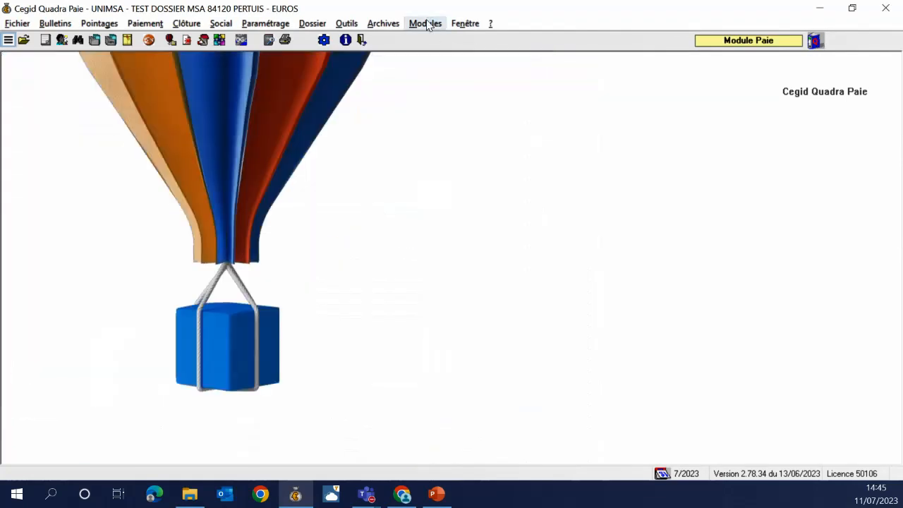
pyautogui.click(426, 23)
pyautogui.click(433, 100)
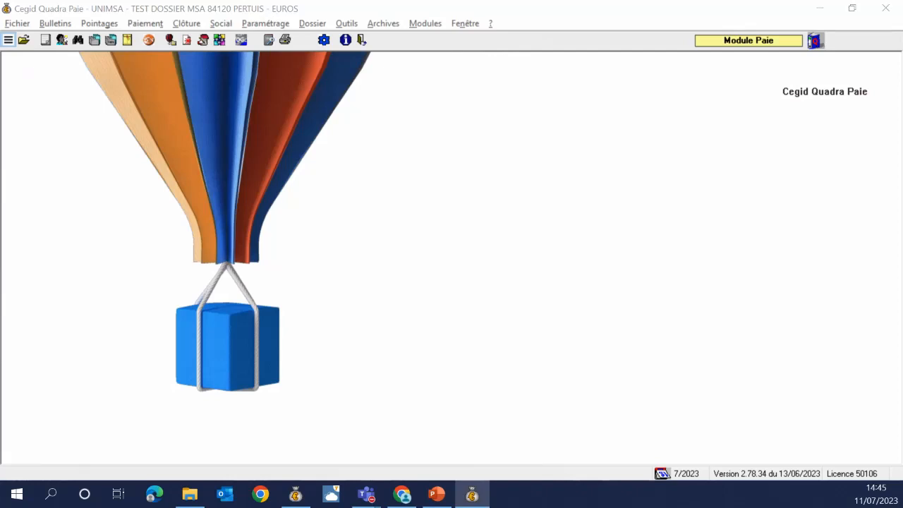
pyautogui.moveTo(272, 331); pyautogui.dragTo(405, 42)
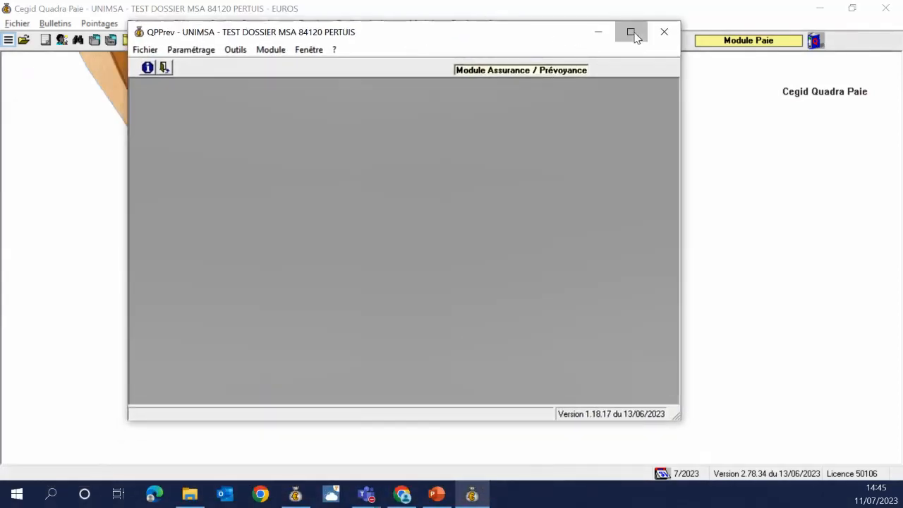
# Start a new collective contract with code TEST, organisation MSA and title TEST
pyautogui.click(632, 32)
pyautogui.click(63, 23)
pyautogui.click(67, 38)
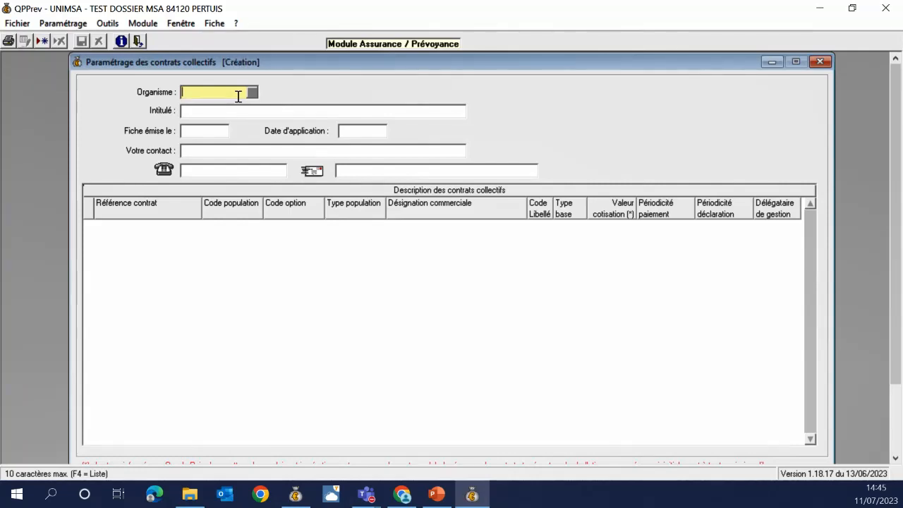
pyautogui.write('TEST')
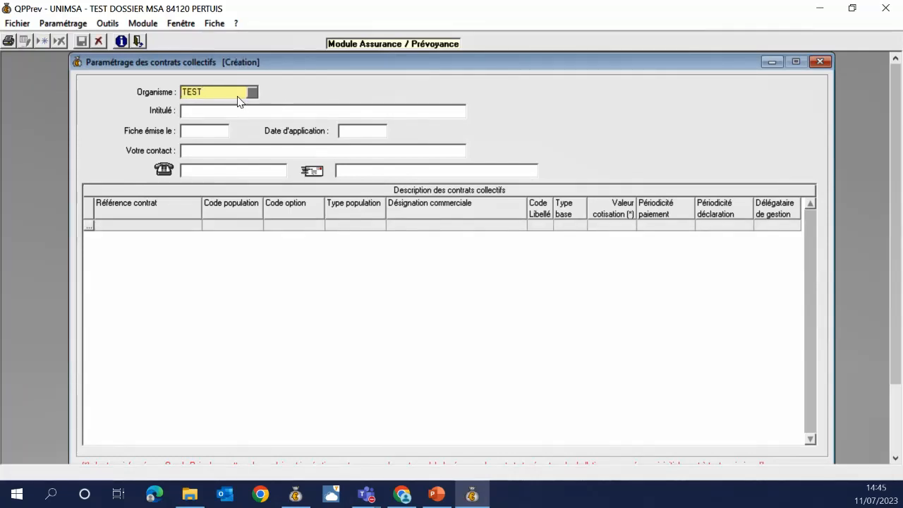
pyautogui.press('Return')
pyautogui.press('Return')
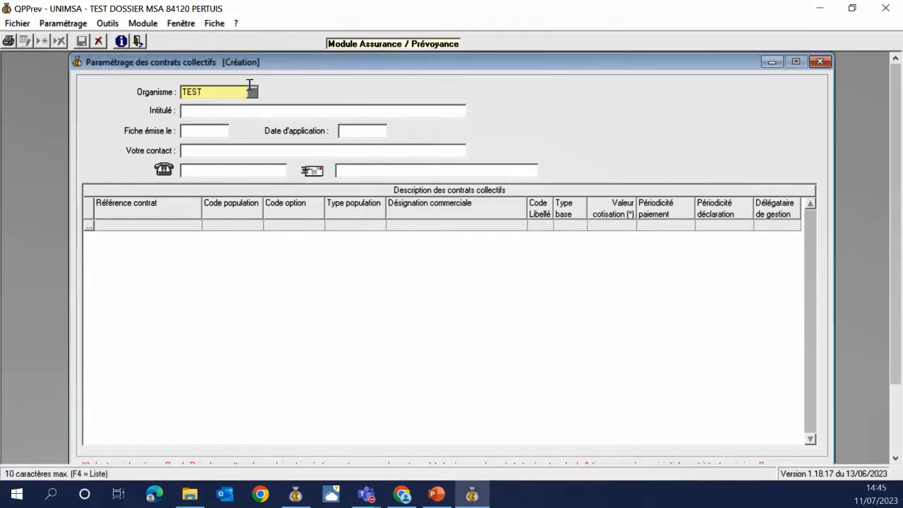
pyautogui.click(252, 92)
pyautogui.doubleClick(214, 86)
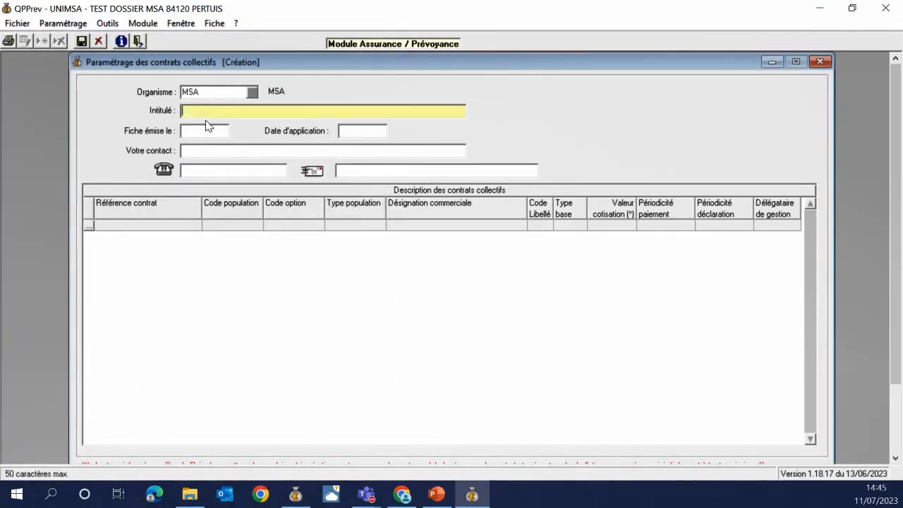
pyautogui.write('TEST')
pyautogui.press('Return')
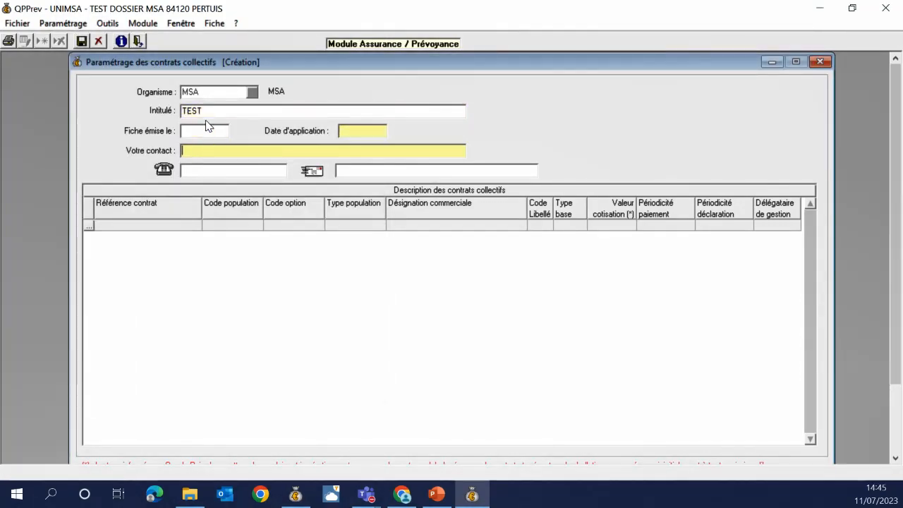
# Enter the first contract line with reference TEST and commercial designation TEST DEMO
pyautogui.press('Return')
pyautogui.press('Return')
pyautogui.press('Return')
pyautogui.write('T')
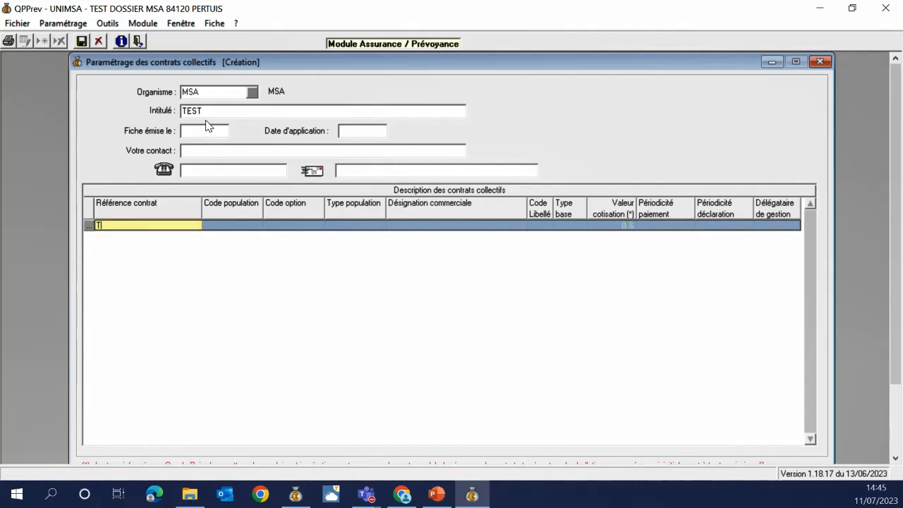
pyautogui.write('EST')
pyautogui.press('Return')
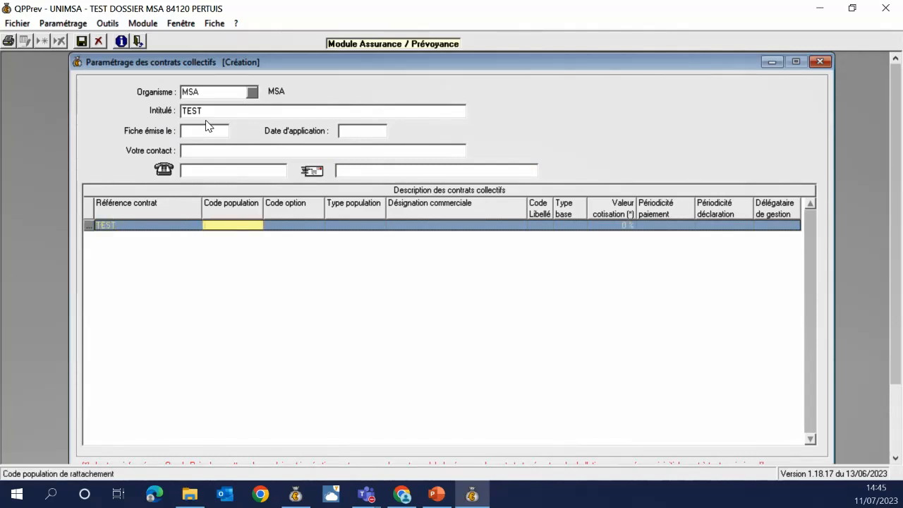
pyautogui.press('Return')
pyautogui.press('Return')
pyautogui.press('Return')
pyautogui.write('TES')
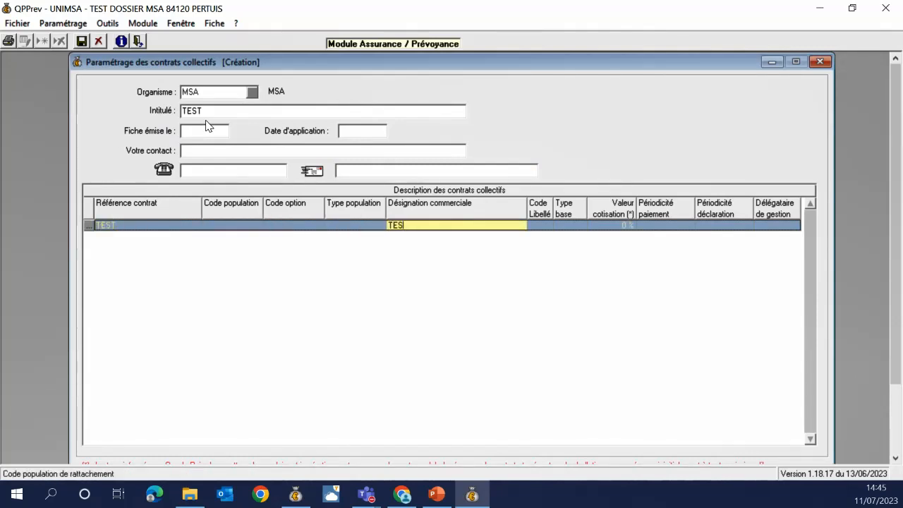
pyautogui.write('T DEMO')
# Assign payroll item EQXY to the TEST line with monthly payment frequencies
pyautogui.press('Return')
pyautogui.press('F4')
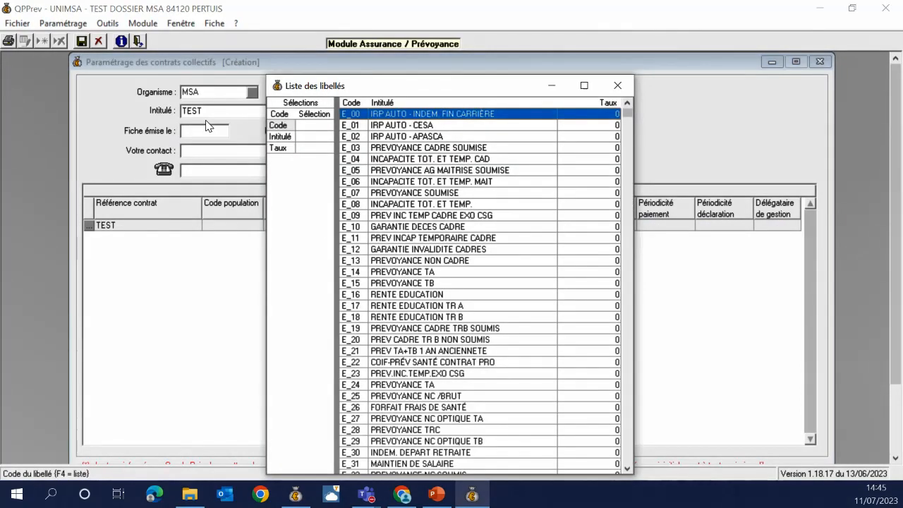
pyautogui.click(310, 126)
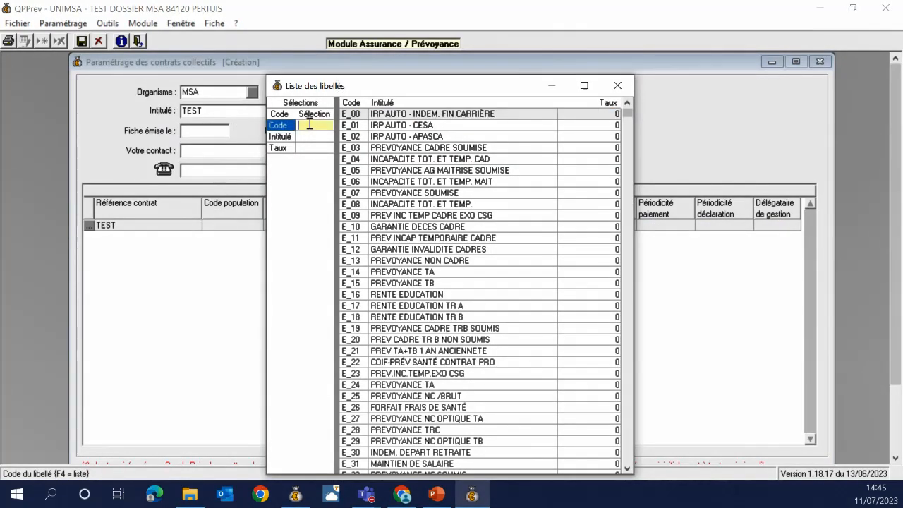
pyautogui.write('EQXY')
pyautogui.press('Return')
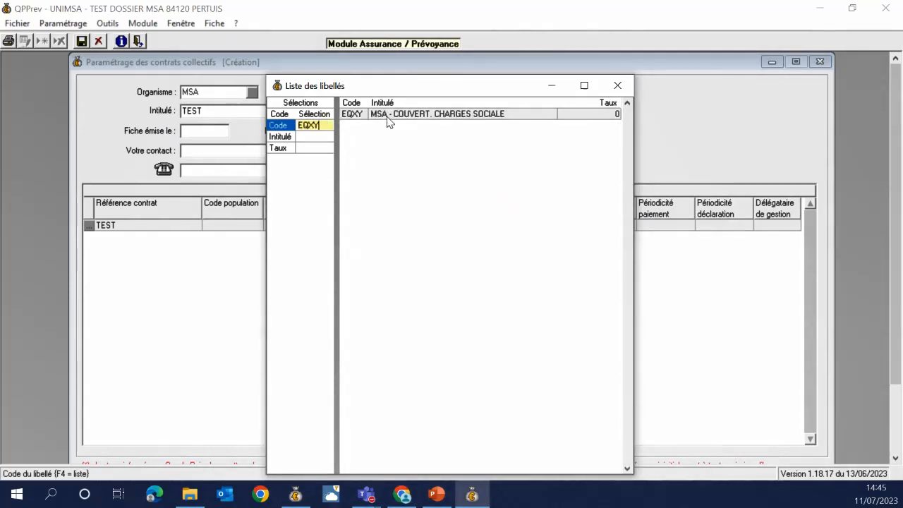
pyautogui.doubleClick(387, 115)
pyautogui.press('Tab')
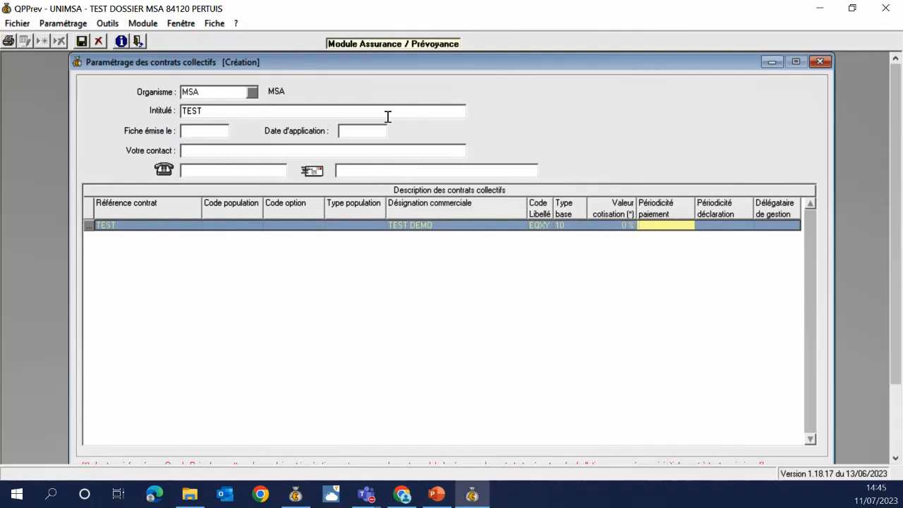
pyautogui.press('Tab')
pyautogui.press('Return')
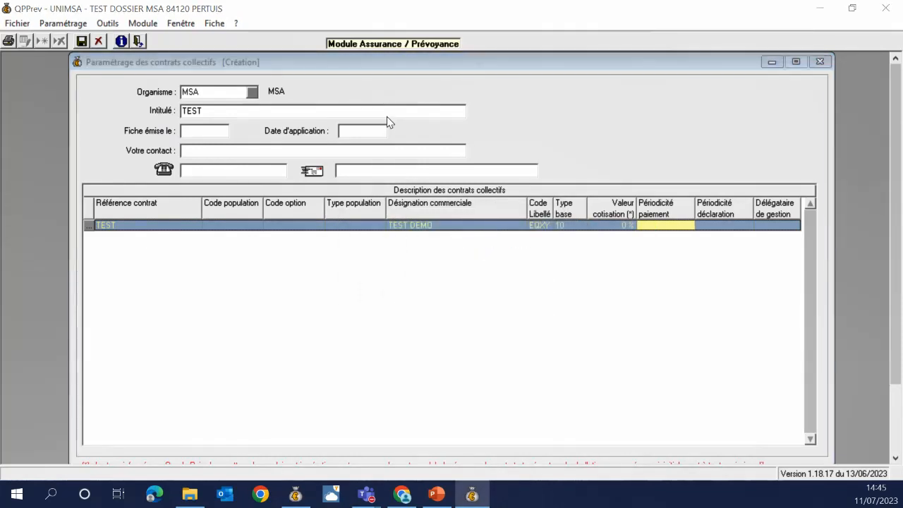
pyautogui.press('Return')
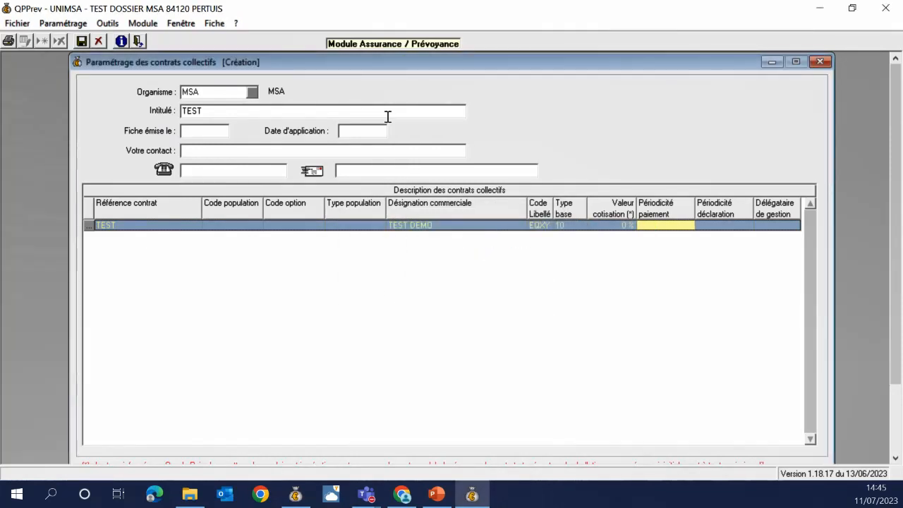
pyautogui.press('Tab')
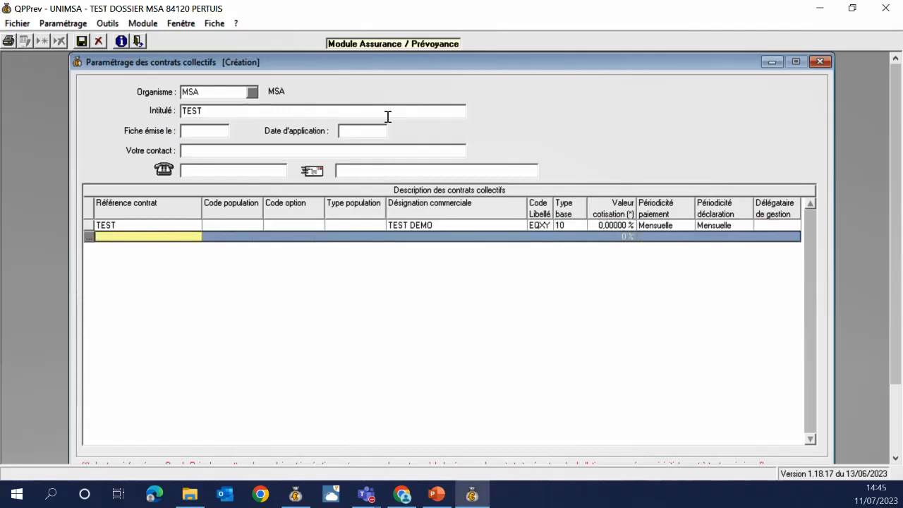
# Add line TEST2 (TEST DEMO 2) using item EQ40 monthly, and save the contract
pyautogui.write('TEST2')
pyautogui.press('Tab')
pyautogui.press('Tab')
pyautogui.press('Tab')
pyautogui.press('Tab')
pyautogui.write('TES')
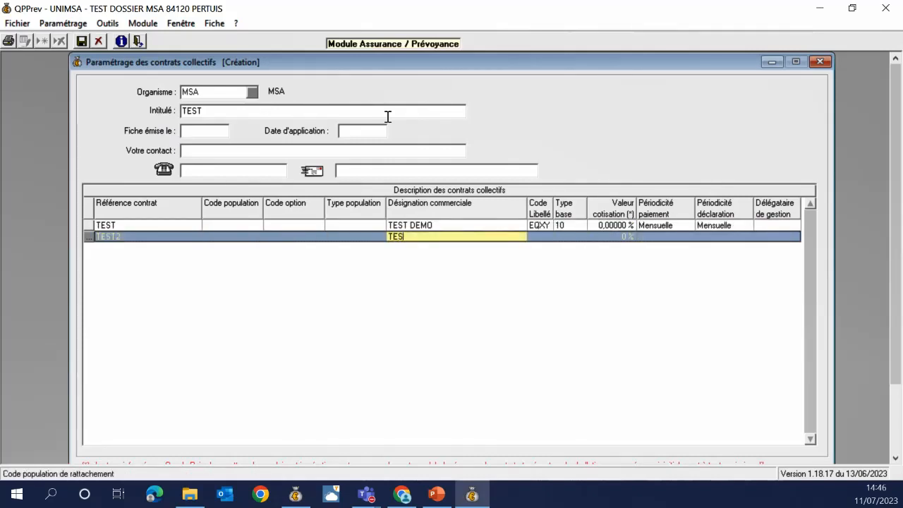
pyautogui.write('T DEMO 2')
pyautogui.press('Tab')
pyautogui.write('EQ')
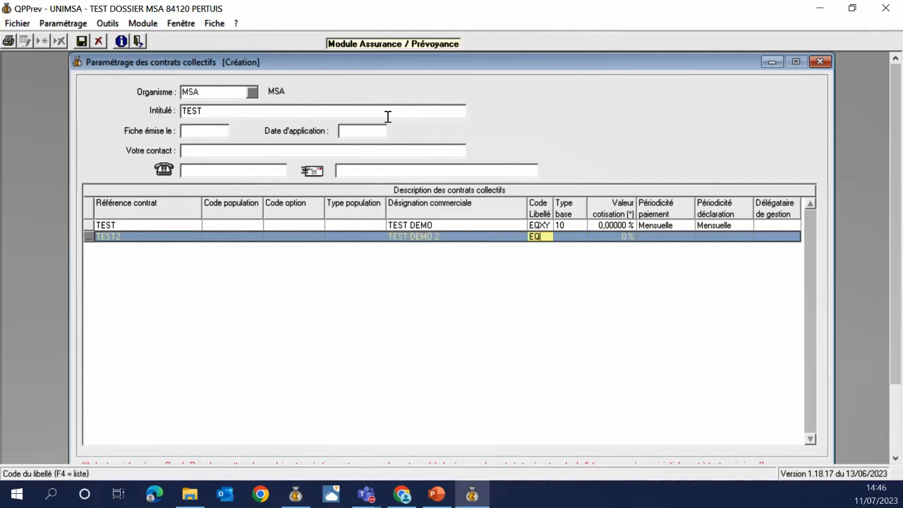
pyautogui.write('40')
pyautogui.press('Tab')
pyautogui.press('Tab')
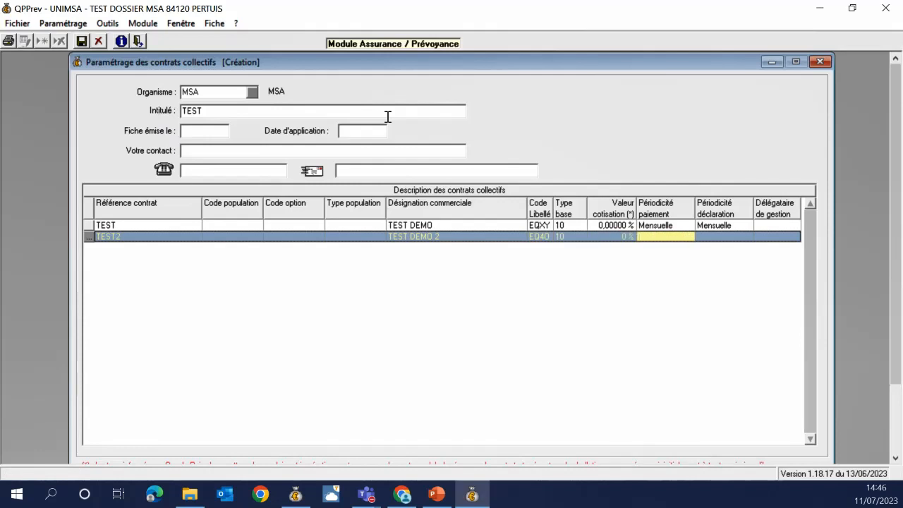
pyautogui.press('Tab')
pyautogui.press('Tab')
pyautogui.press('Escape')
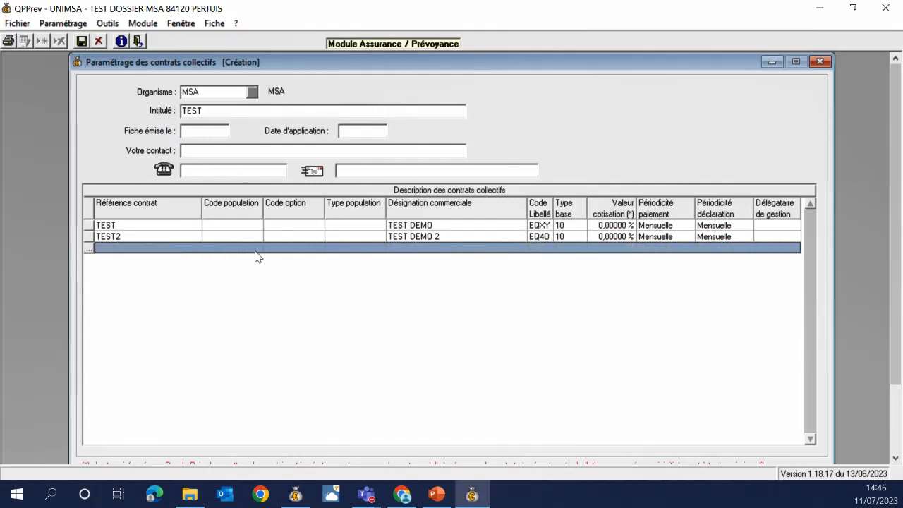
pyautogui.scroll(-2, 842, 251)
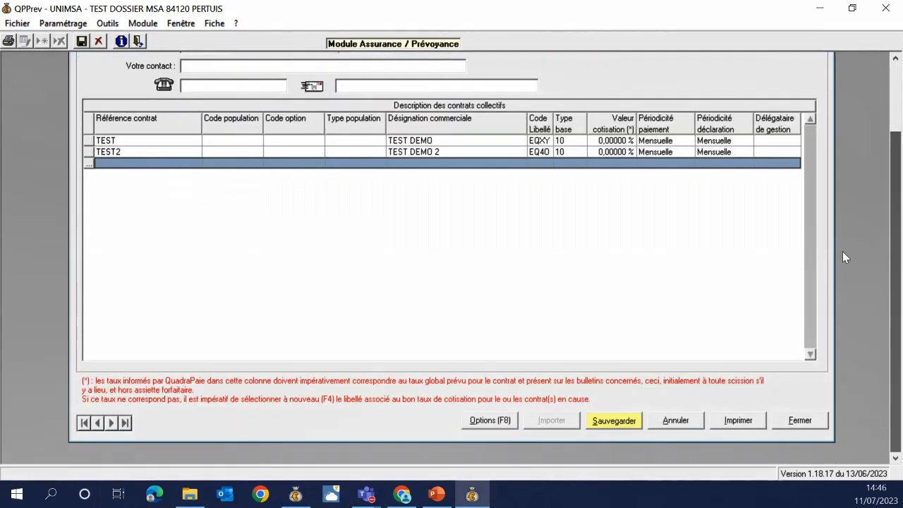
pyautogui.click(611, 422)
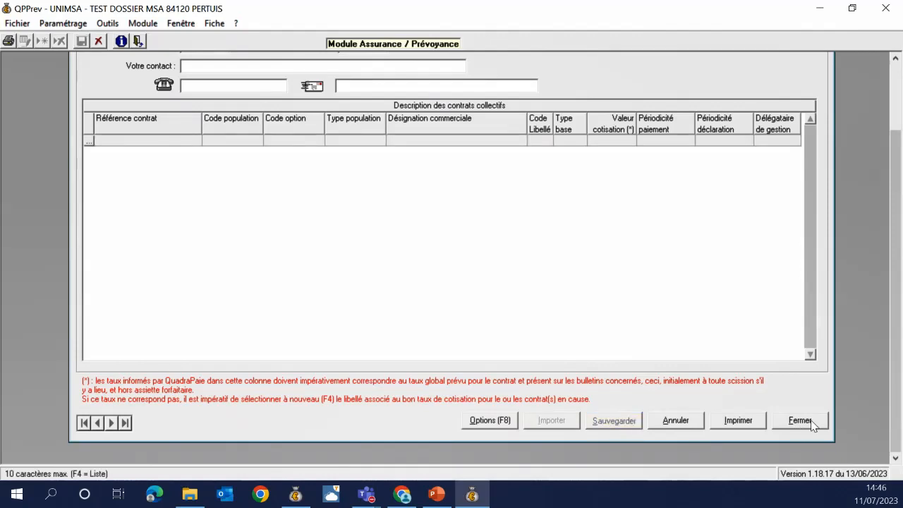
# In the contract assignment assistant, regenerate employee contracts, select TEST2 and save the assignments
pyautogui.click(810, 423)
pyautogui.click(62, 23)
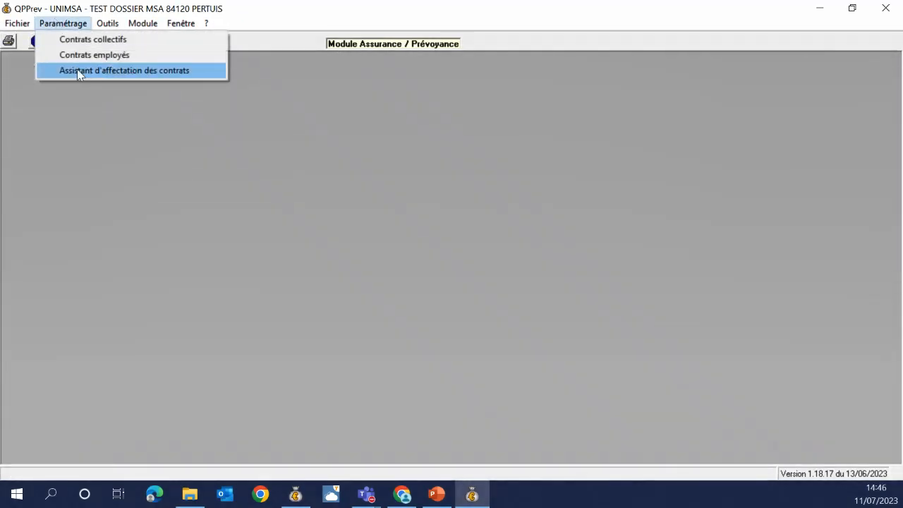
pyautogui.click(77, 70)
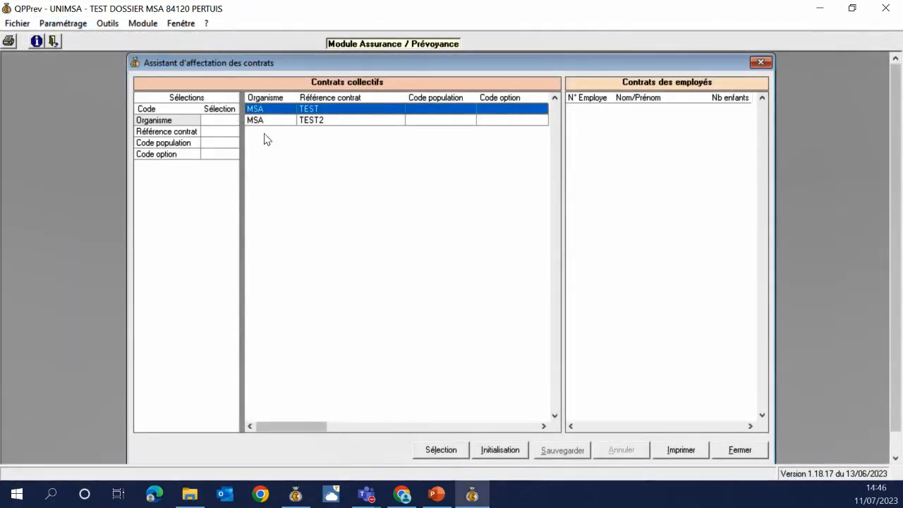
pyautogui.click(522, 456)
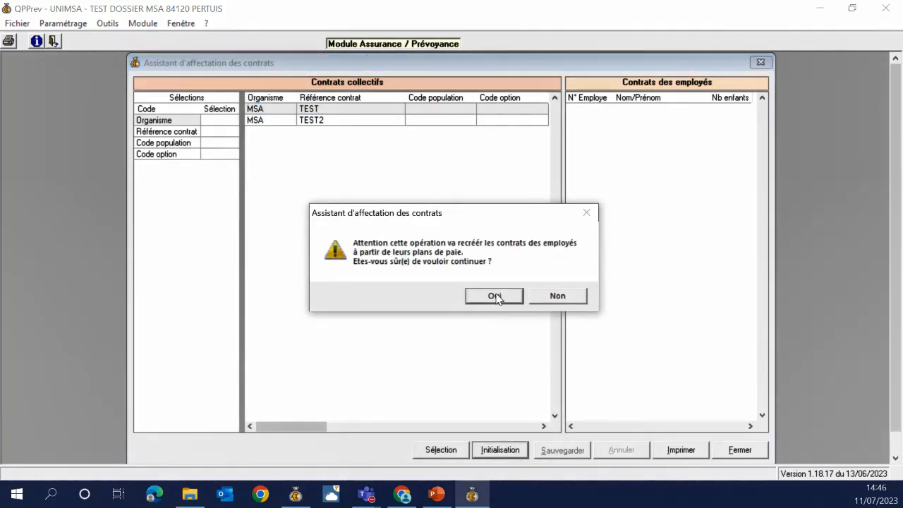
pyautogui.click(498, 299)
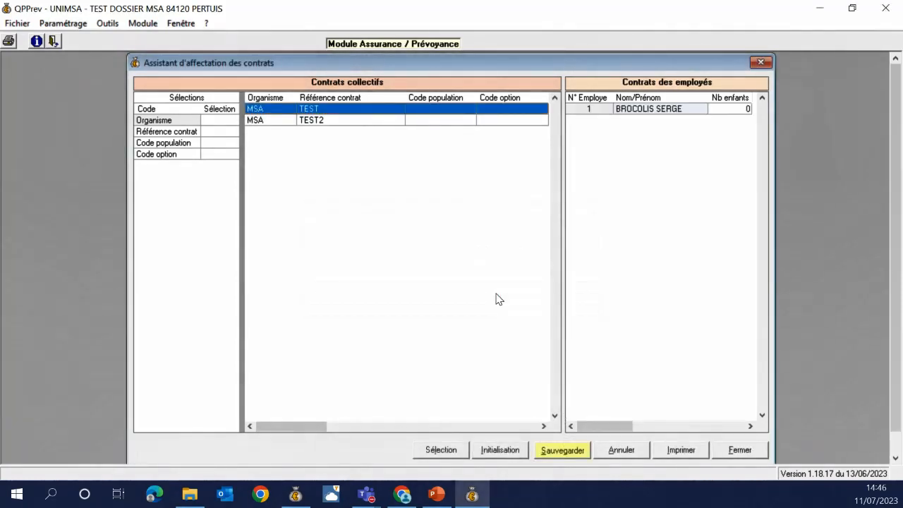
pyautogui.click(375, 120)
pyautogui.click(571, 451)
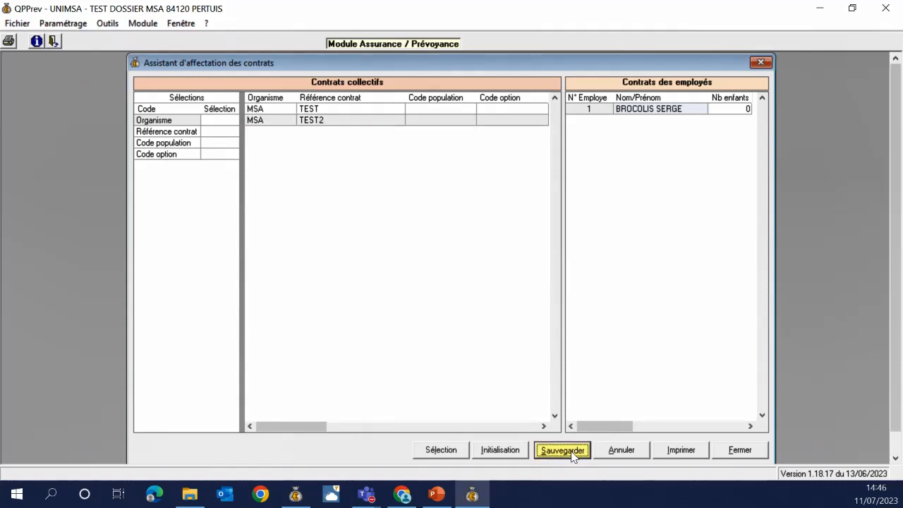
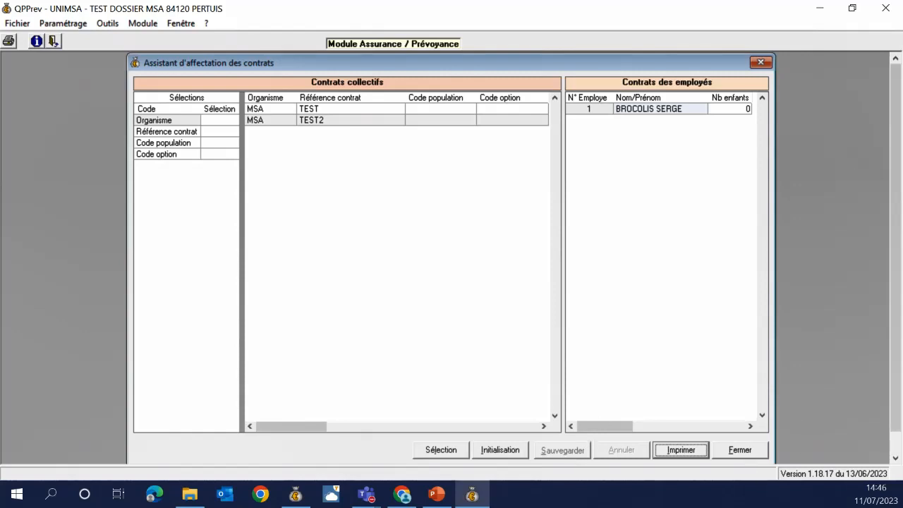
# Close the Assistant d'affectation des contrats after saving the contract assignments
pyautogui.hotkey('alt', 'Tab')
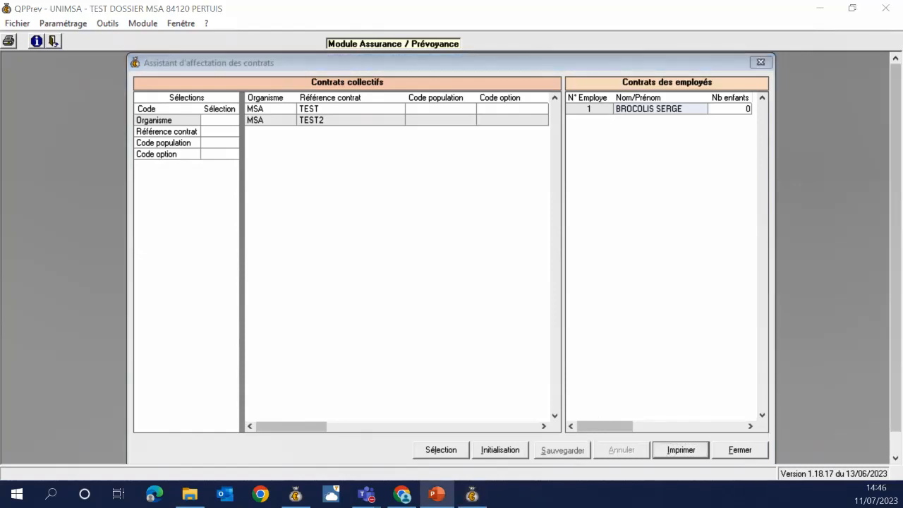
pyautogui.click(739, 448)
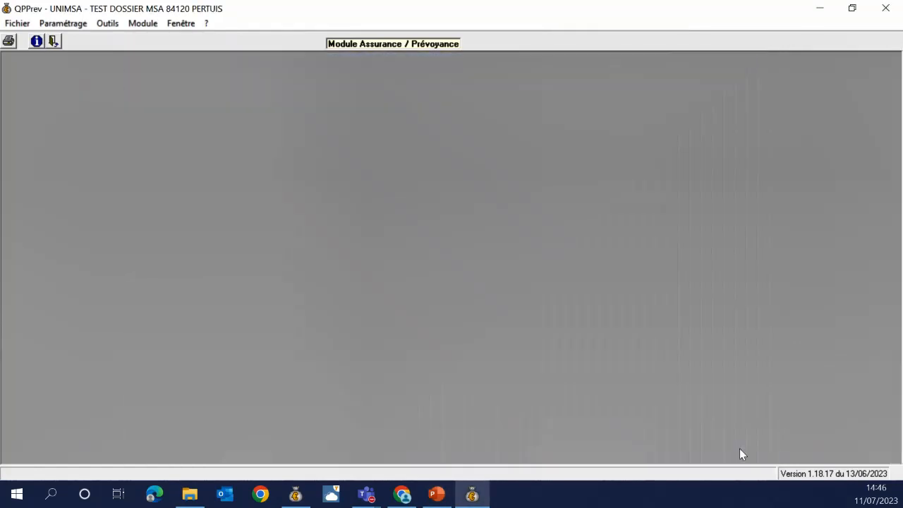
# Close the prévoyance module and open employee 1's Retraite-Prév obligatoire organism table for editing
pyautogui.click(878, 8)
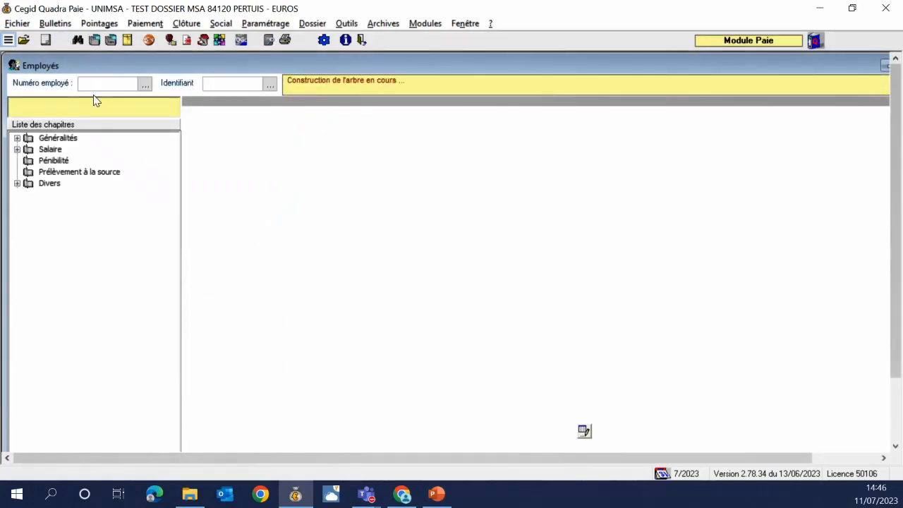
pyautogui.click(84, 240)
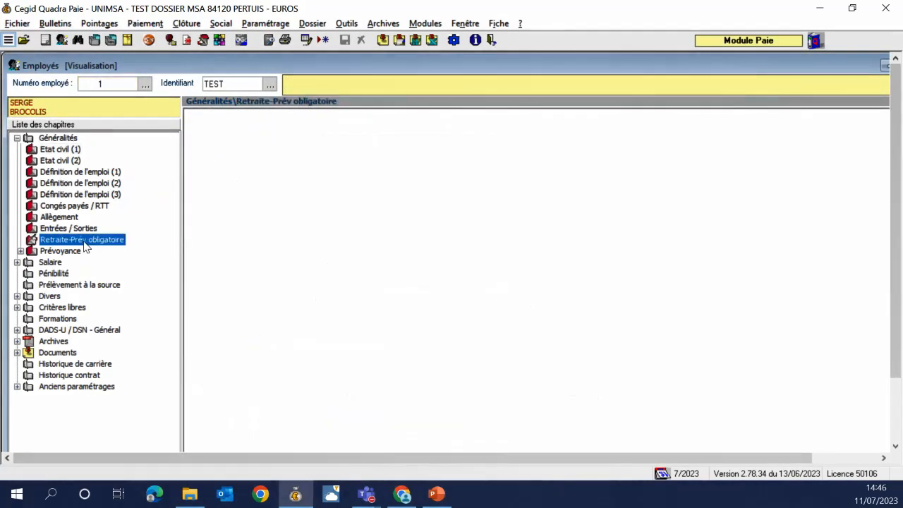
pyautogui.click(300, 245)
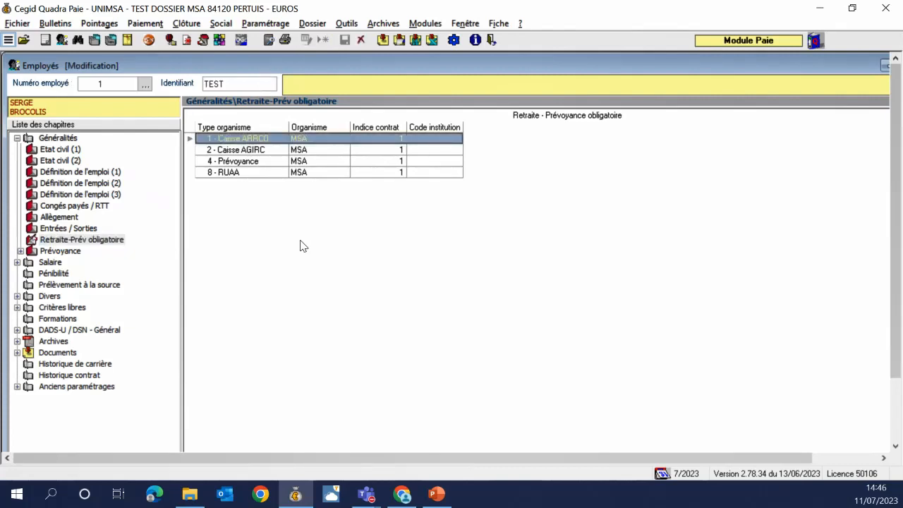
# Toggle the 4 - Prévoyance line off and back on, leaving prévoyance active
pyautogui.click(249, 164)
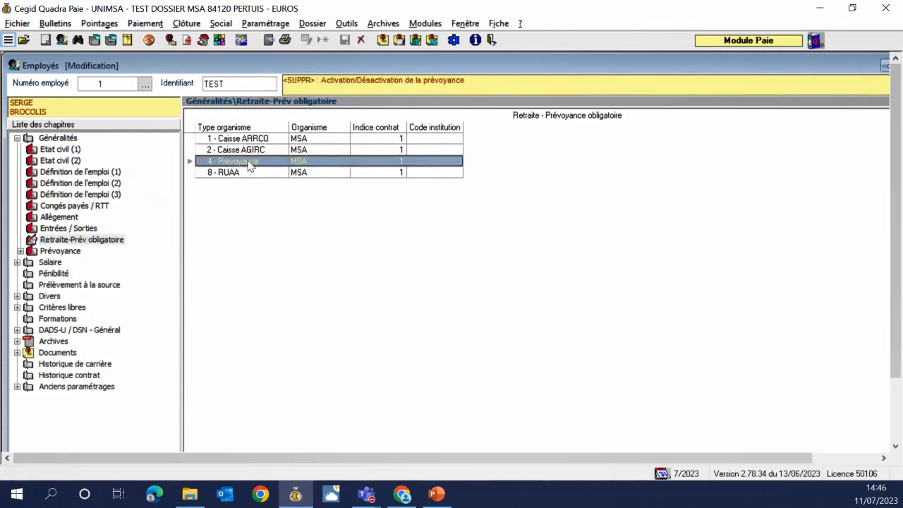
pyautogui.press('Delete')
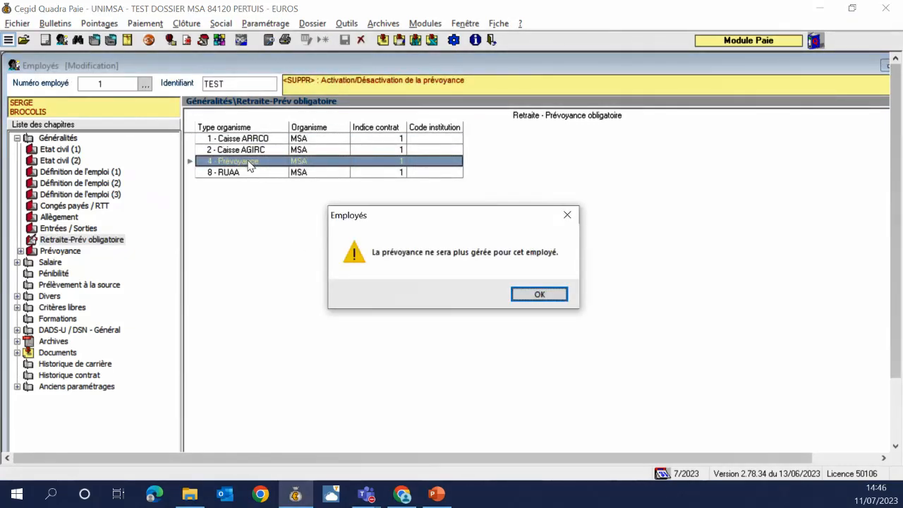
pyautogui.press('Return')
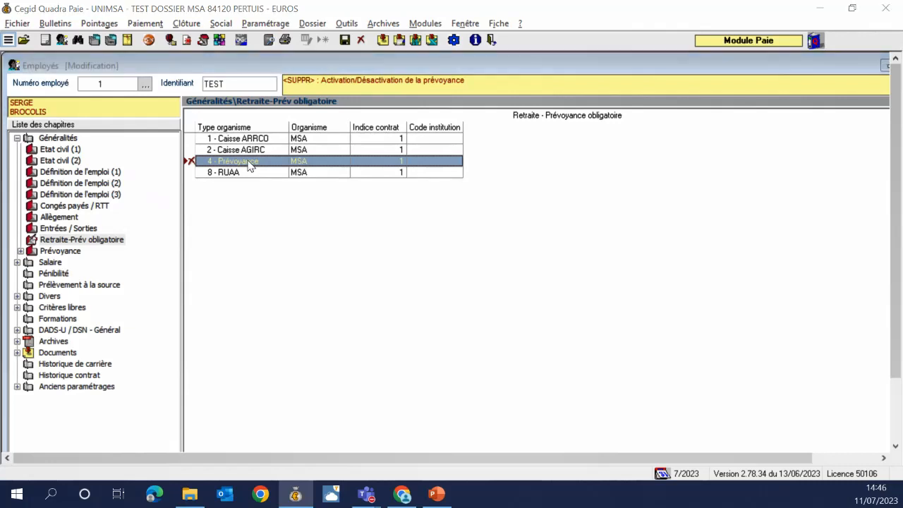
pyautogui.press('Delete')
pyautogui.press('Return')
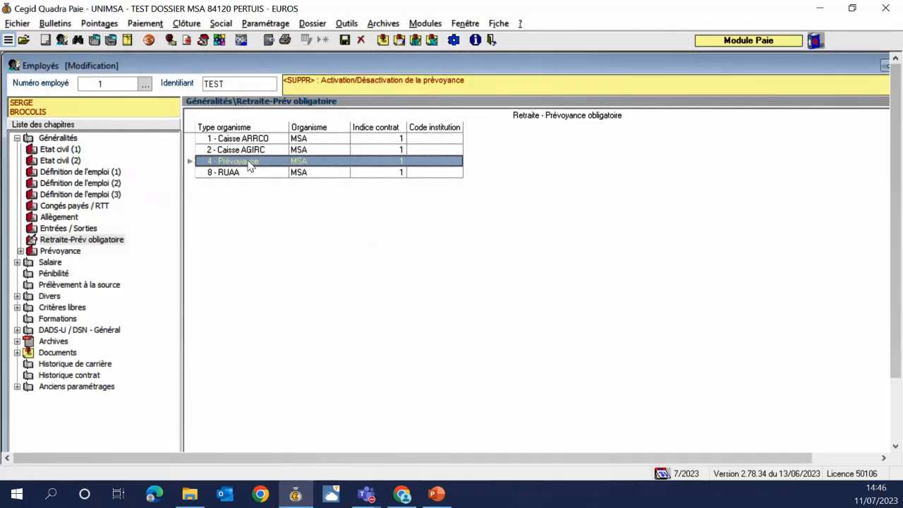
pyautogui.press('Down')
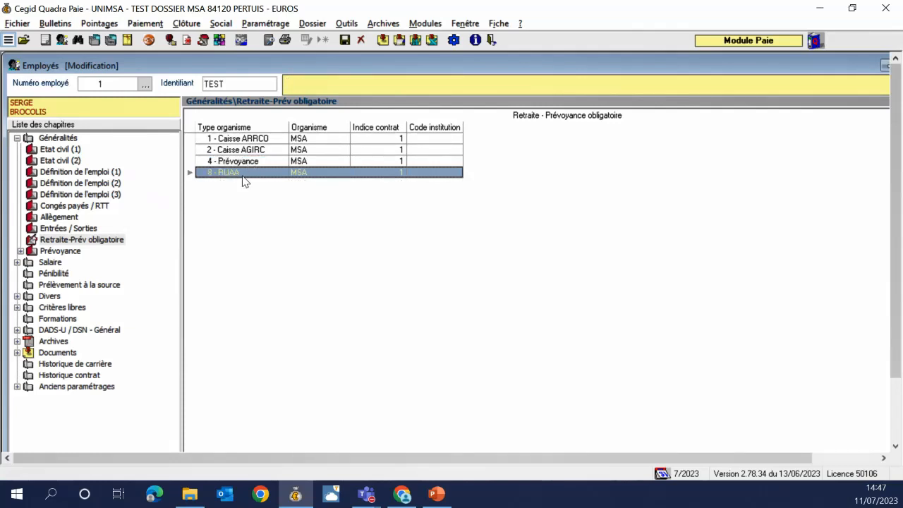
pyautogui.click(244, 163)
pyautogui.press('Delete')
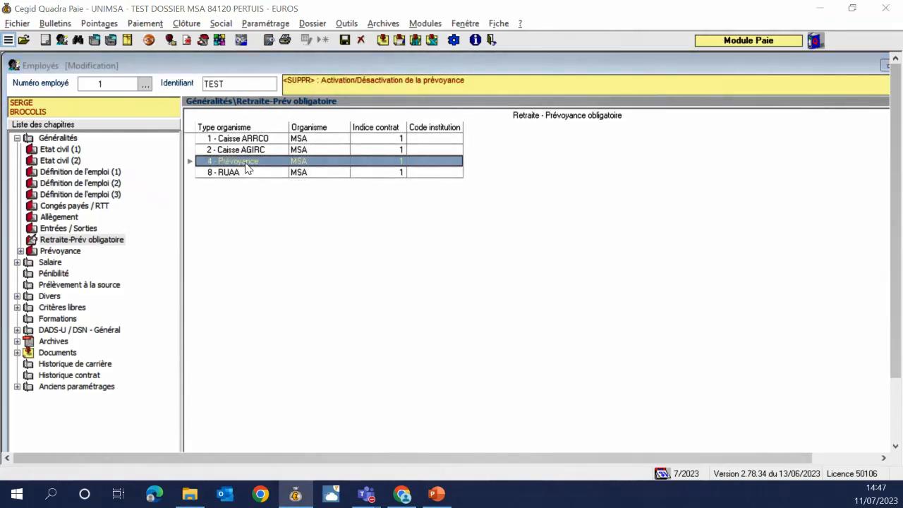
pyautogui.press('Delete')
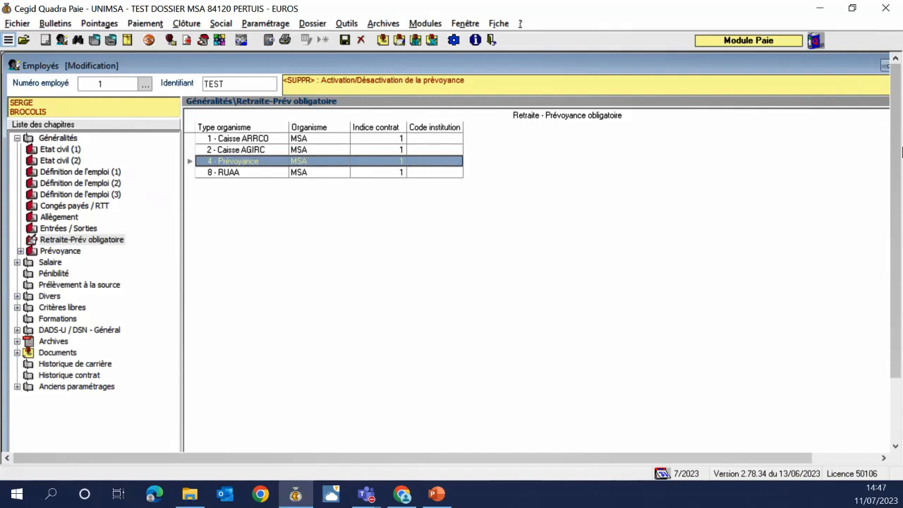
pyautogui.moveTo(901, 152); pyautogui.dragTo(849, 322)
# Save employee 1's record past the N.I.R. and pay-plan warnings, declining the signalement, and close it
pyautogui.click(638, 423)
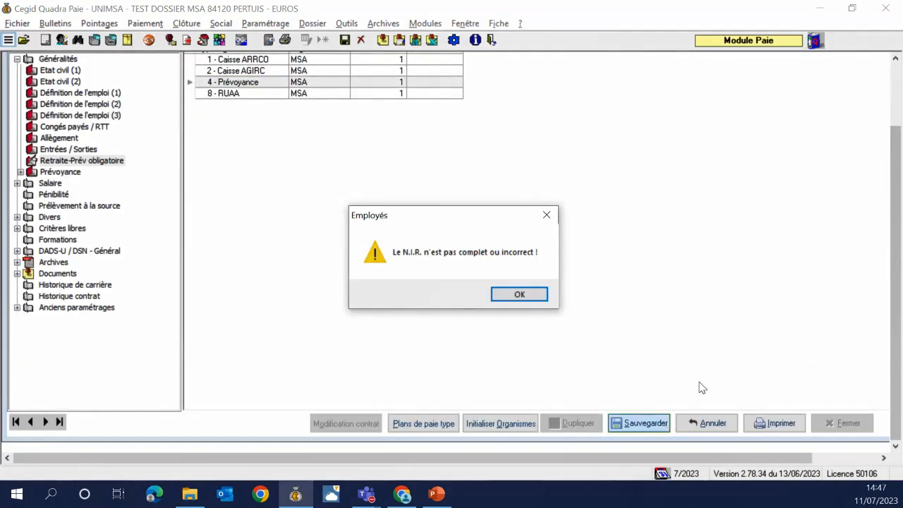
pyautogui.click(514, 295)
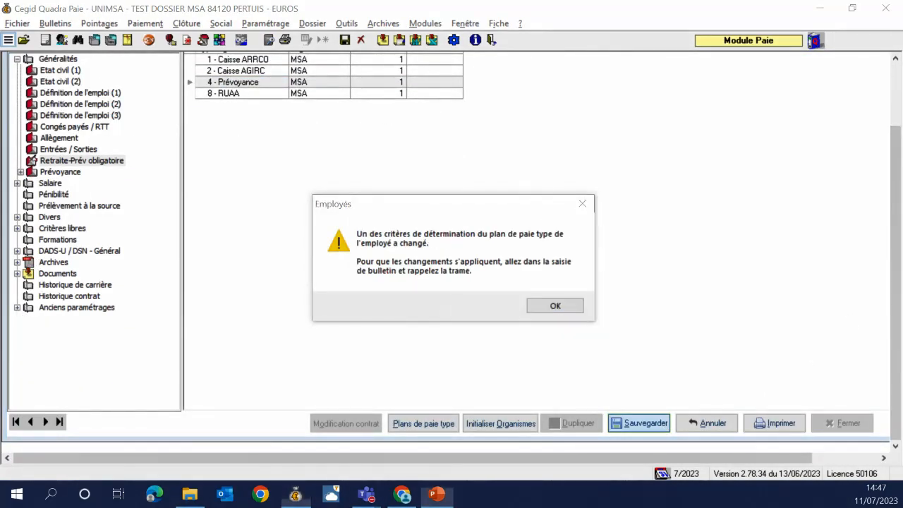
pyautogui.click(553, 308)
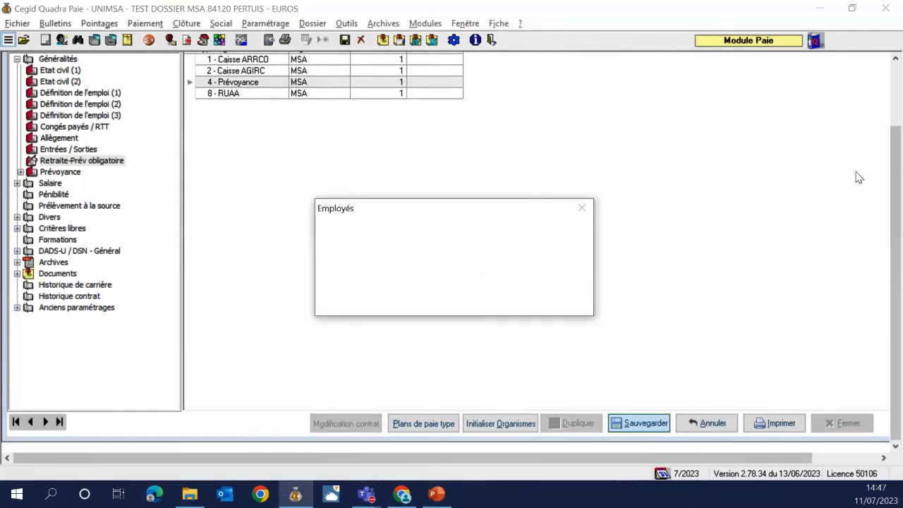
pyautogui.press('super+shift+q')
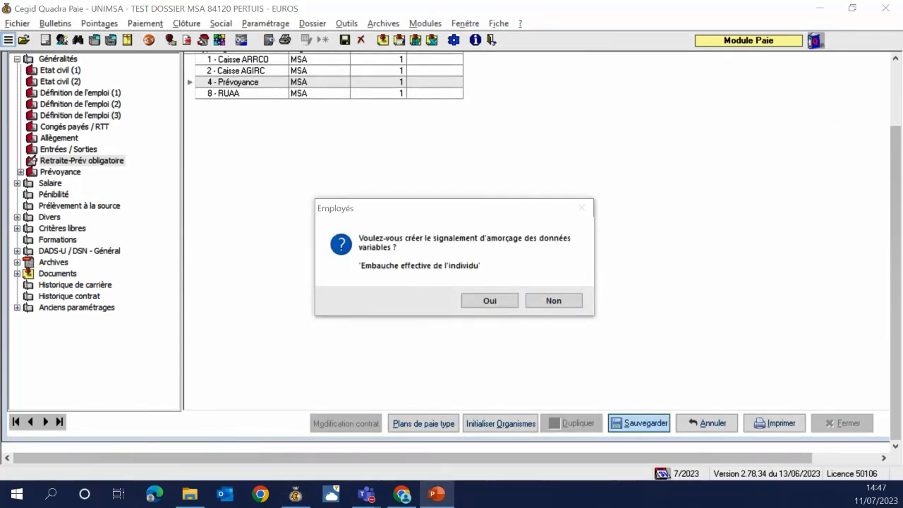
pyautogui.click(557, 306)
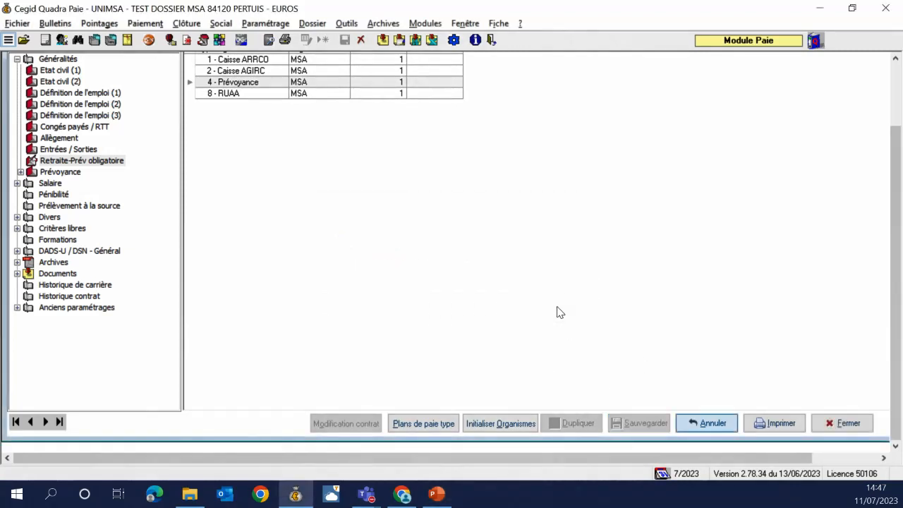
pyautogui.click(841, 423)
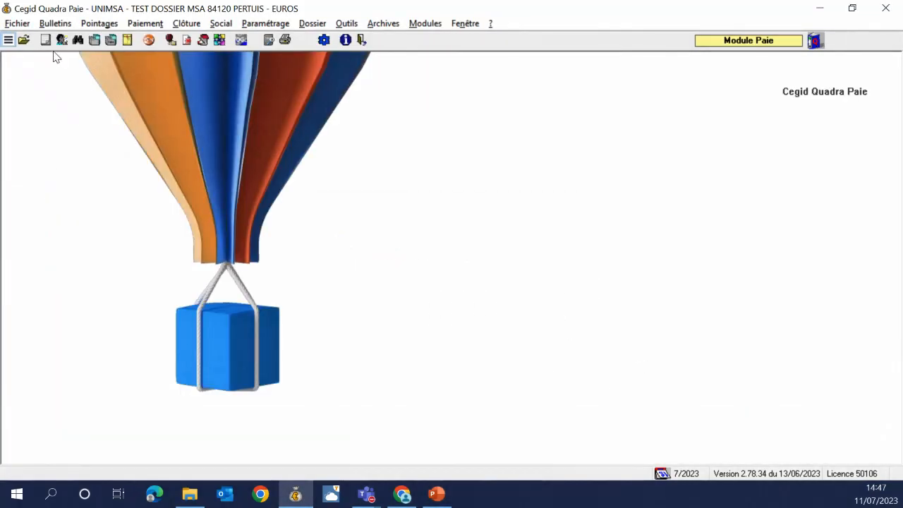
# Open the July 2023 payslip entry and recall the payroll template into it
pyautogui.click(45, 40)
pyautogui.click(397, 300)
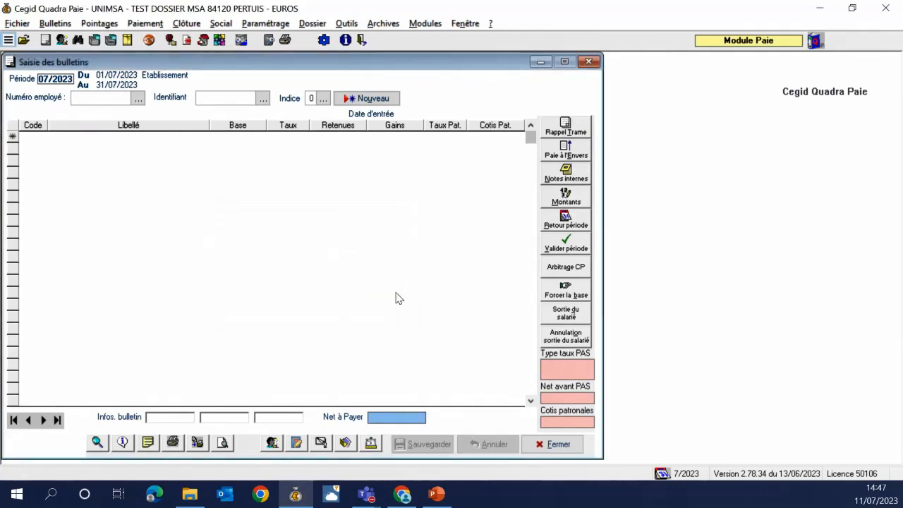
pyautogui.click(550, 134)
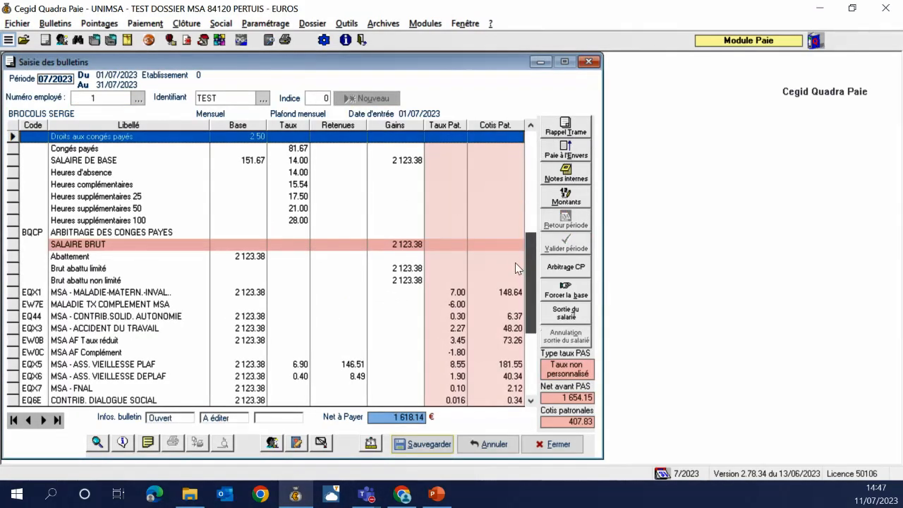
# Inspect the settings of the EQXY MSA - COUVERT. CHARGES SOCIALE line
pyautogui.scroll(-7, 515, 263)
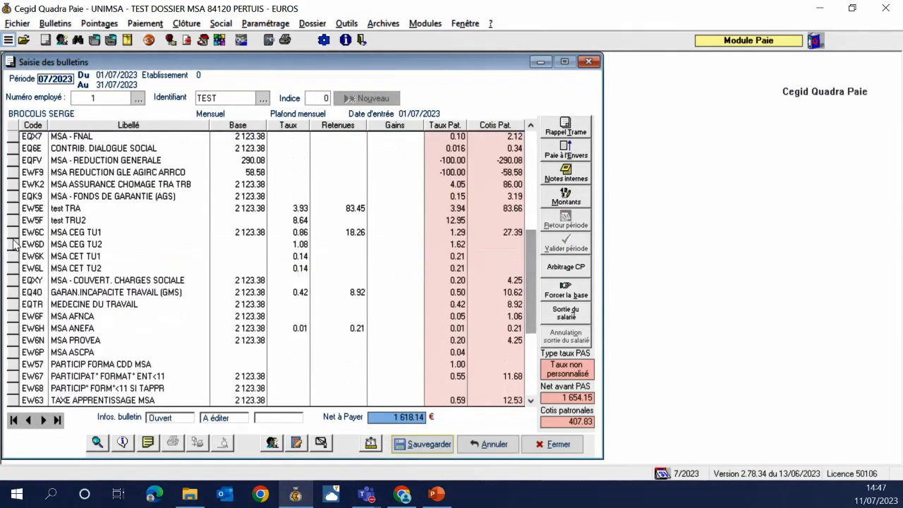
pyautogui.click(13, 281)
pyautogui.rightClick(23, 285)
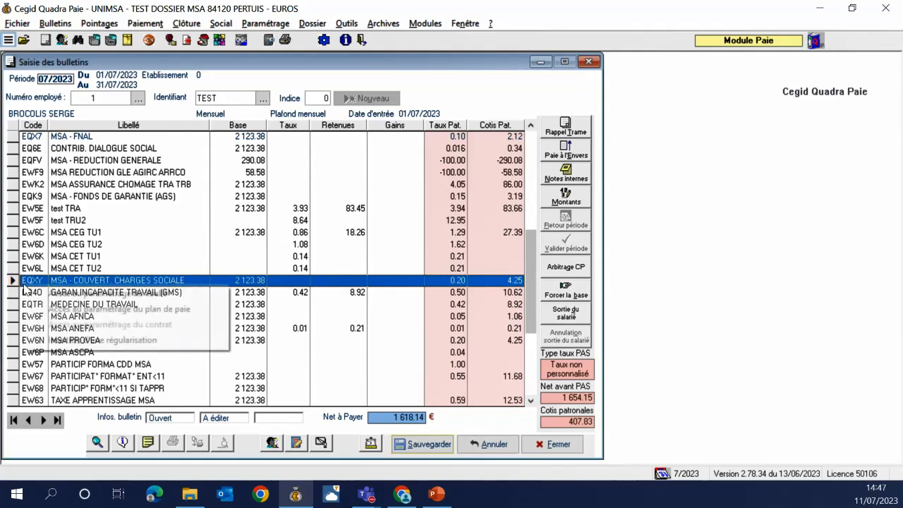
pyautogui.click(53, 295)
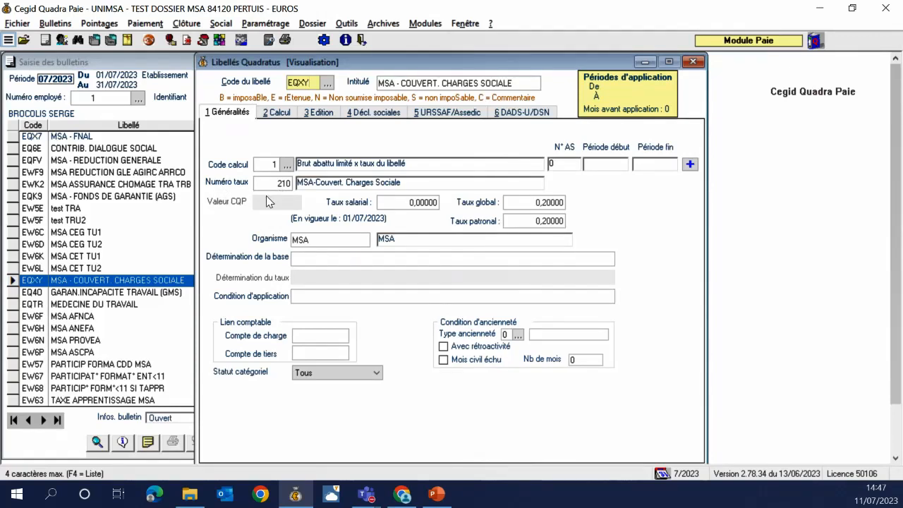
pyautogui.click(693, 62)
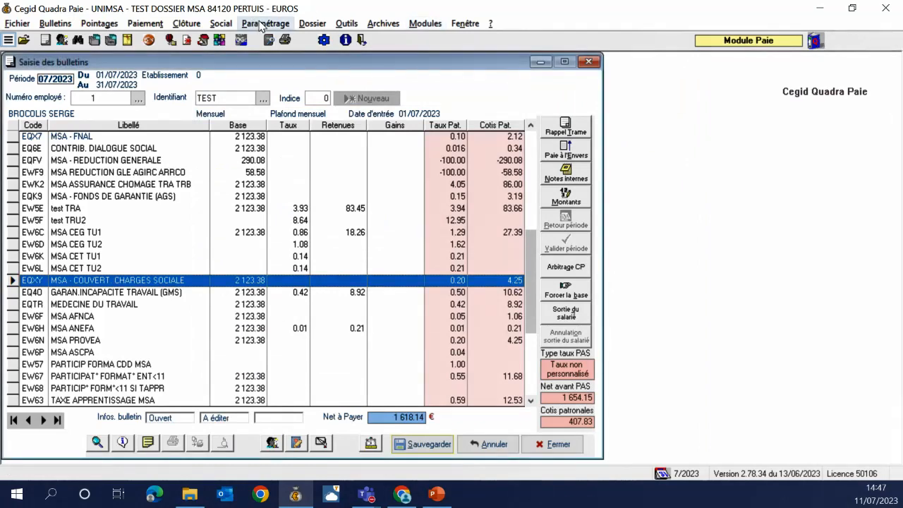
# Select Quadratus specific rate 210 MSA-Couvert. Charges Sociale
pyautogui.click(260, 25)
pyautogui.moveTo(343, 158)
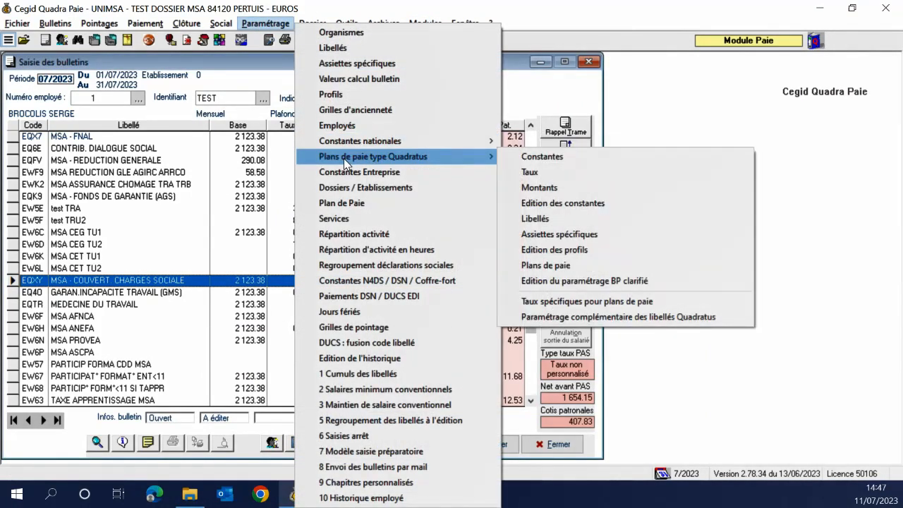
pyautogui.click(537, 301)
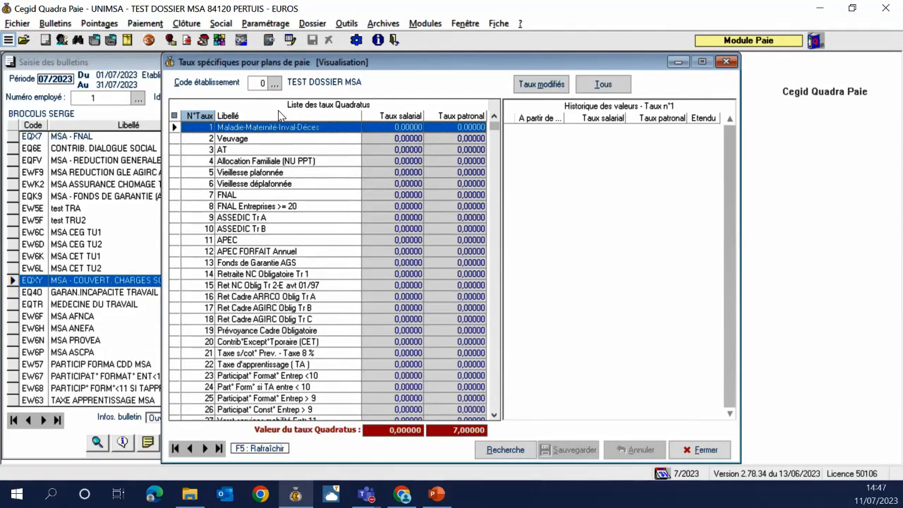
pyautogui.scroll(-17, 260, 210)
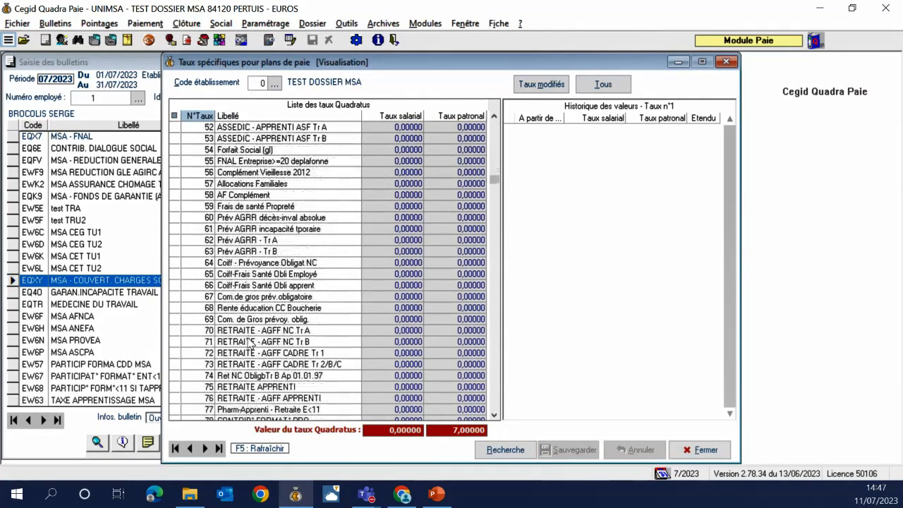
pyautogui.scroll(-16, 248, 344)
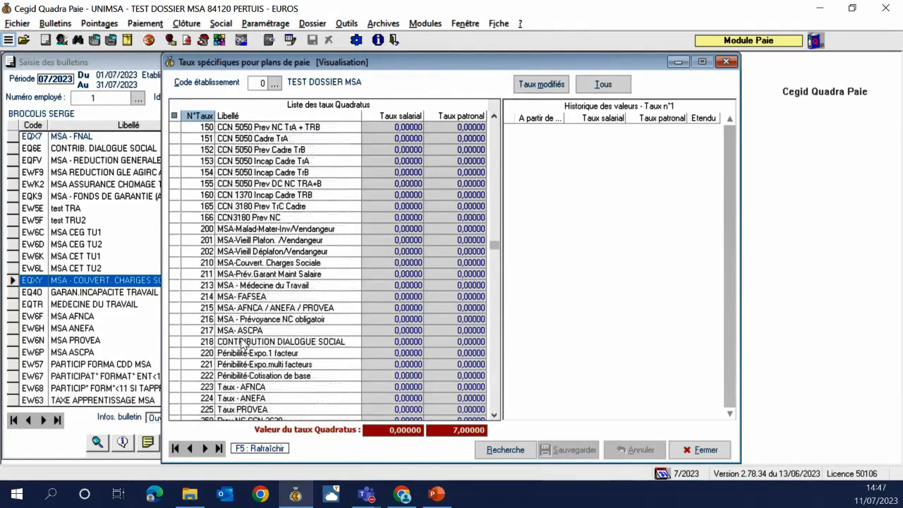
pyautogui.click(263, 264)
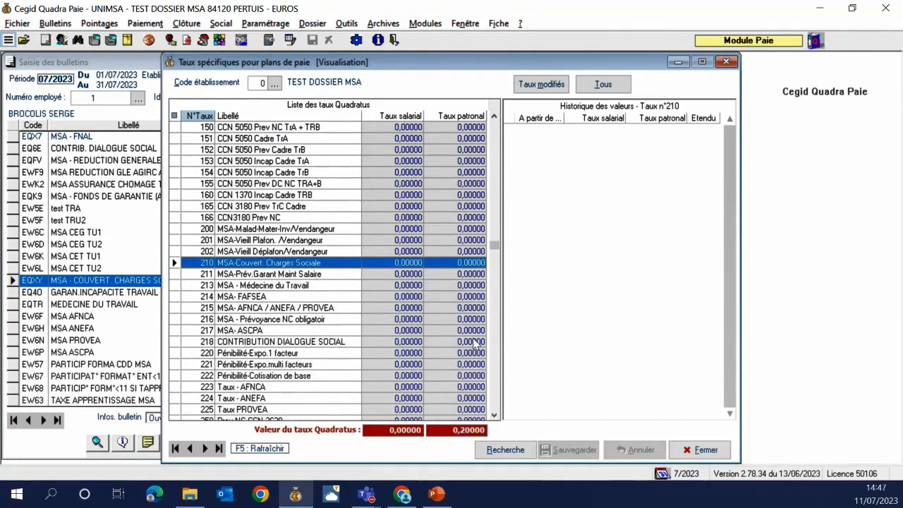
# Add a 07/2023 entry with 1,00000 salarial and 2,00000 patronal rates, and save
pyautogui.click(614, 290)
pyautogui.press('Insert')
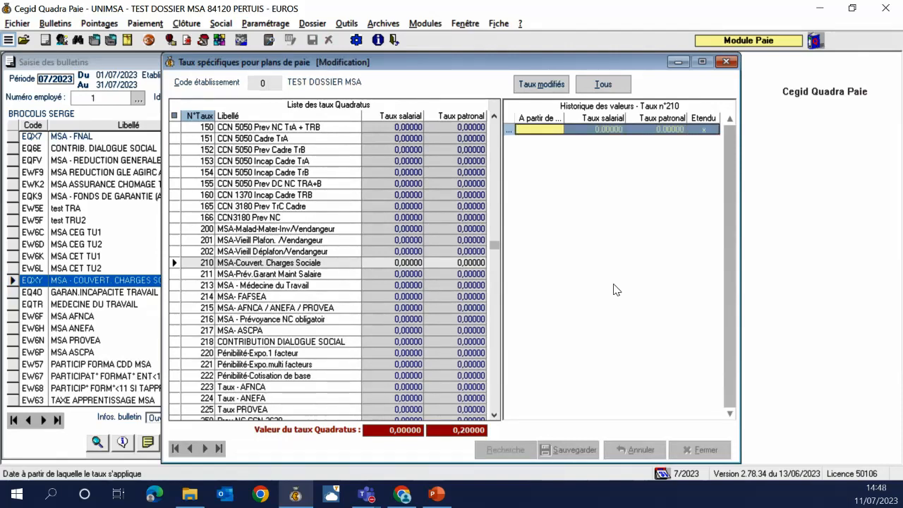
pyautogui.write('072023')
pyautogui.press('Tab')
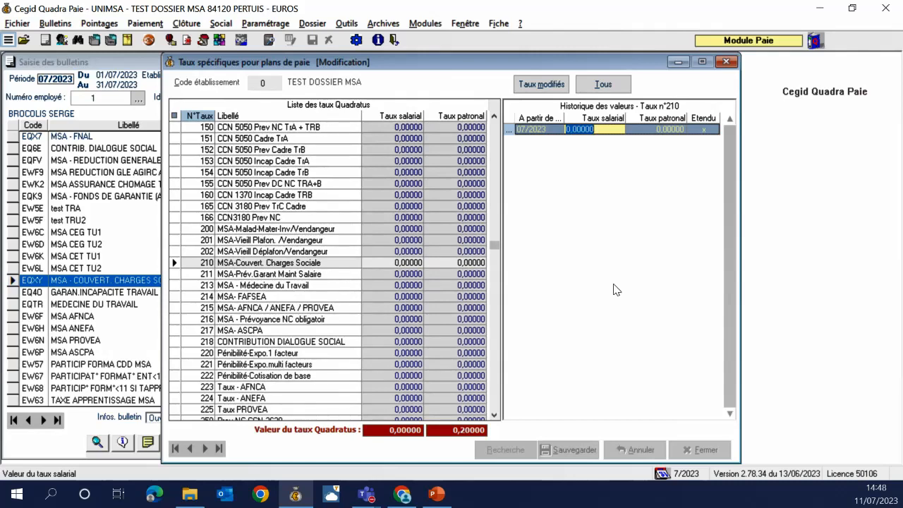
pyautogui.write('1')
pyautogui.press('Tab')
pyautogui.write('2')
pyautogui.press('Tab')
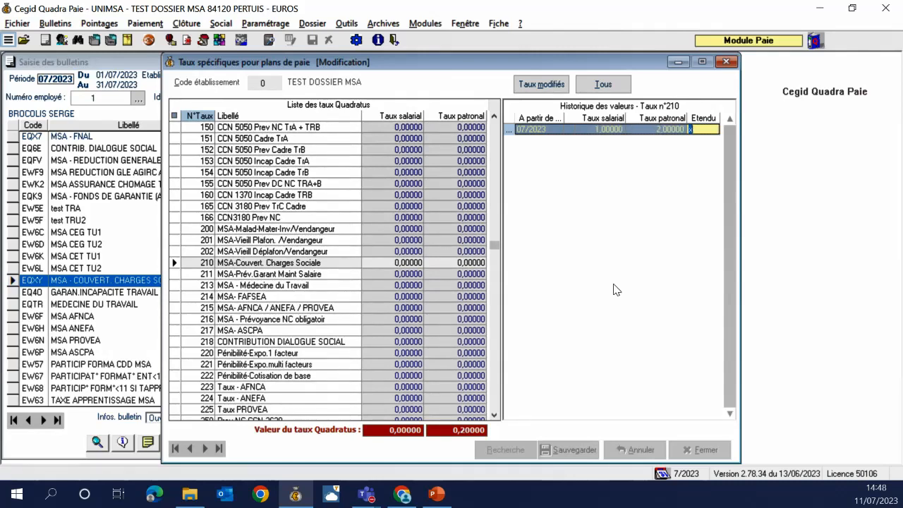
pyautogui.press('Tab')
pyautogui.click(568, 449)
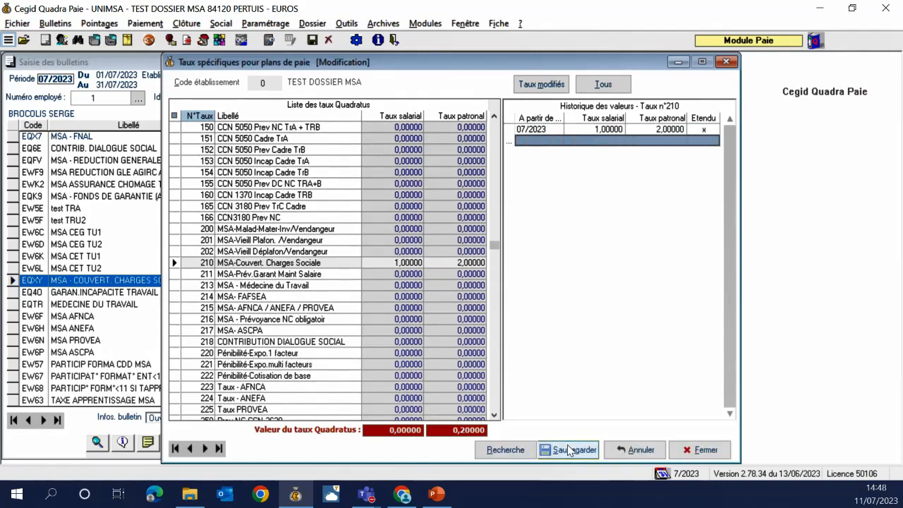
# Recall the template into the payslip and check that EQXY now shows 1.00 and 2.00 rates
pyautogui.click(549, 305)
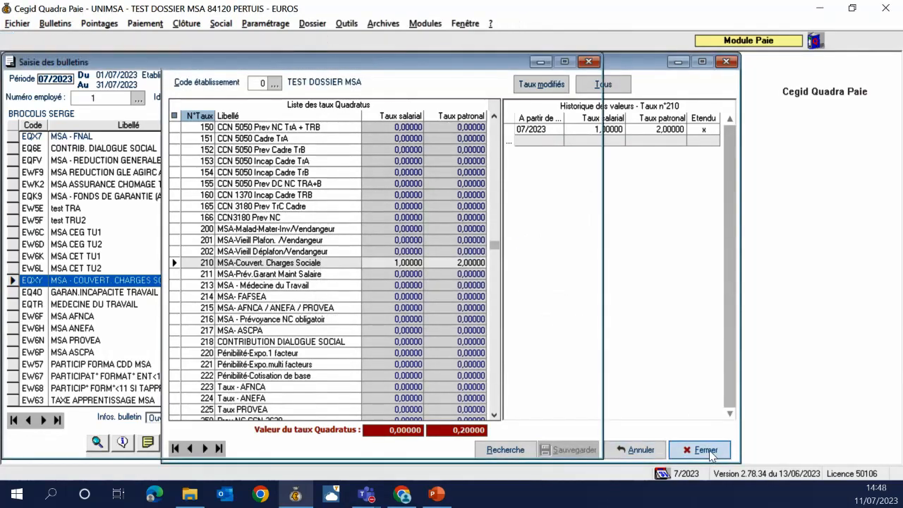
pyautogui.click(705, 450)
pyautogui.click(567, 130)
pyautogui.click(488, 315)
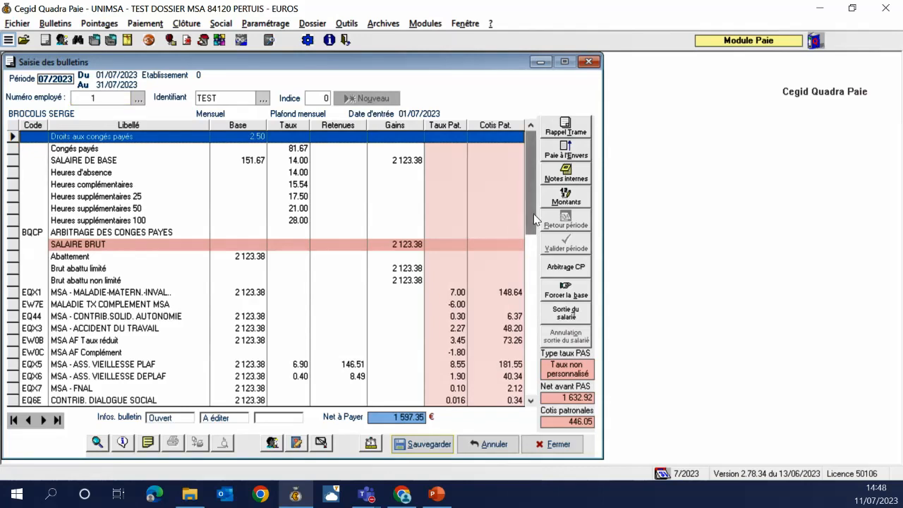
pyautogui.moveTo(533, 213); pyautogui.dragTo(474, 326)
pyautogui.click(14, 221)
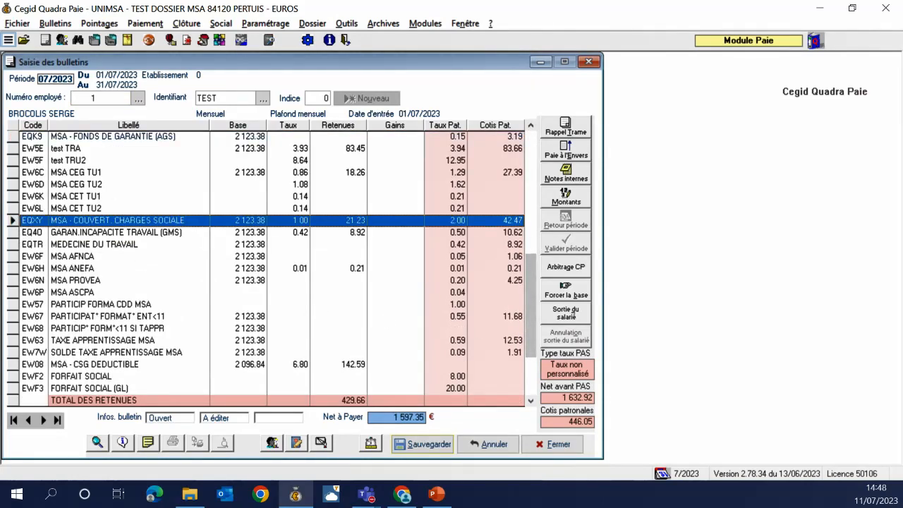
# Discard the payslip changes and close the payslip entry window
pyautogui.hotkey('alt', 'Tab')
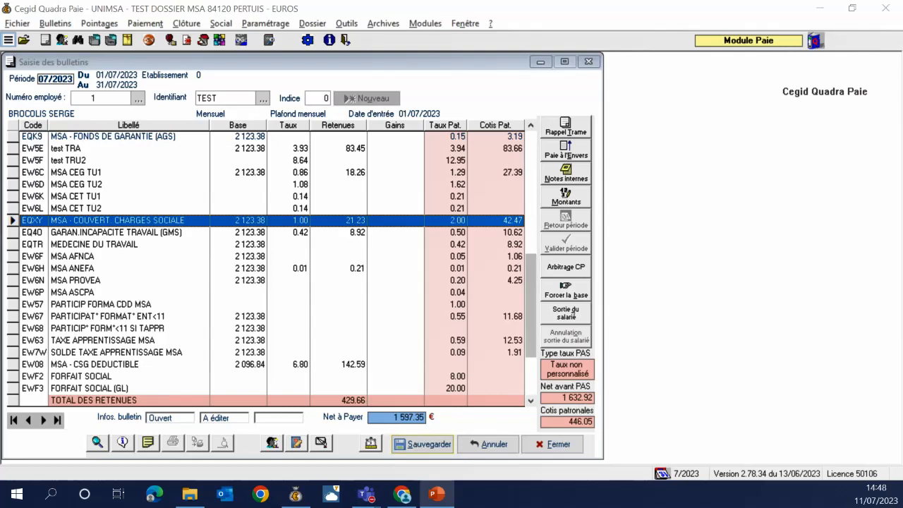
pyautogui.click(488, 443)
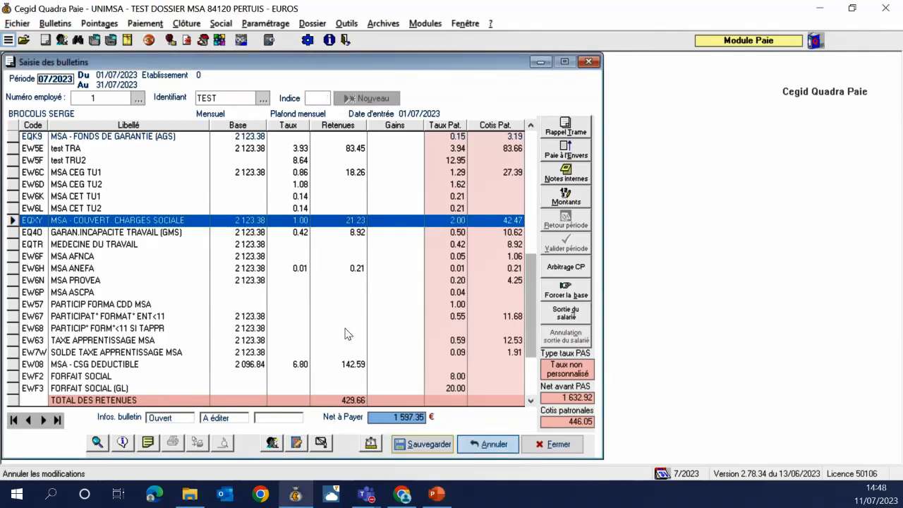
pyautogui.click(589, 61)
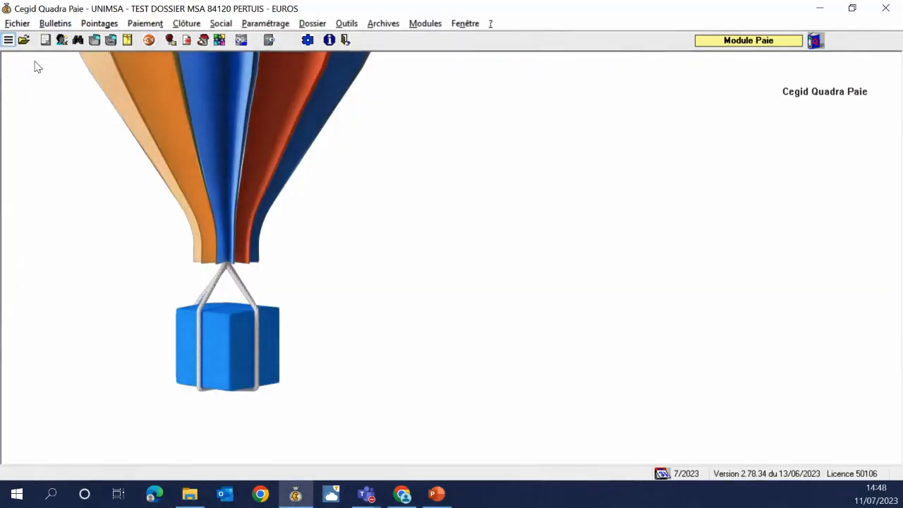
# Set employee 1's status to Cadre and save past the Agirc/Arrco, N.I.R. and pay-plan warnings
pyautogui.click(62, 41)
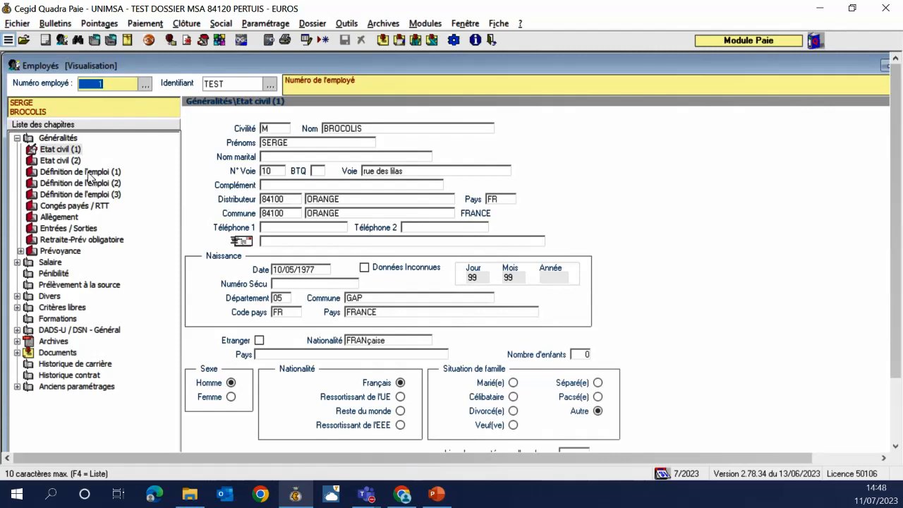
pyautogui.click(90, 196)
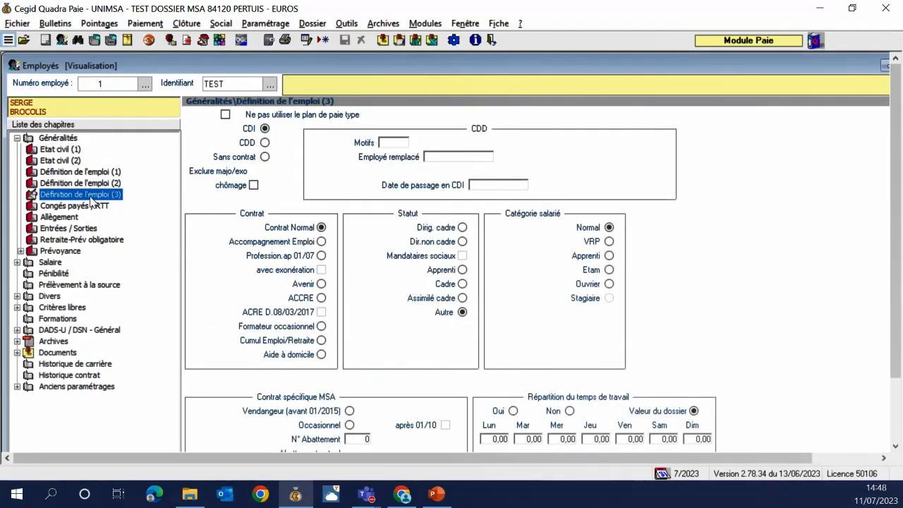
pyautogui.doubleClick(94, 196)
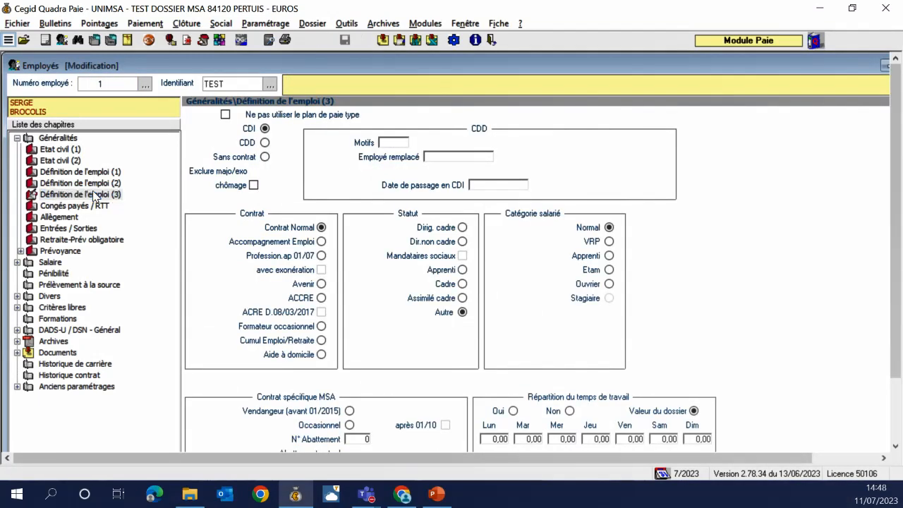
pyautogui.click(461, 285)
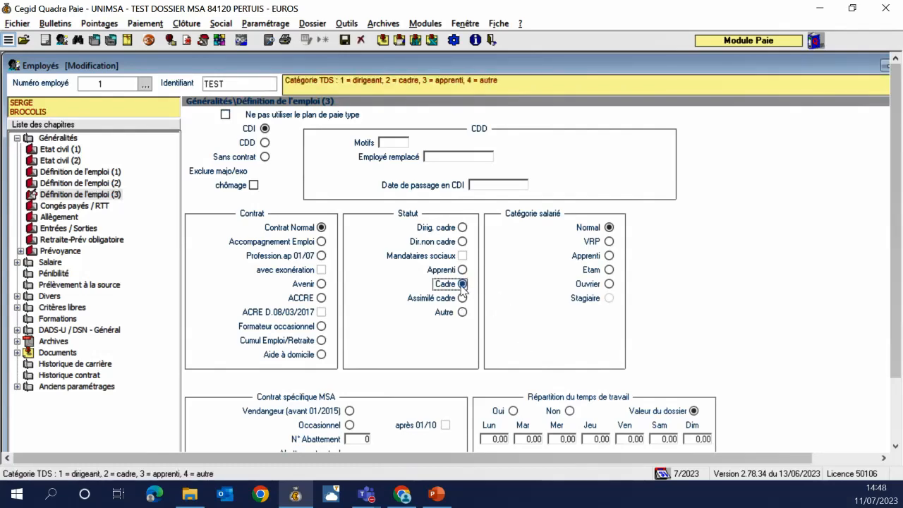
pyautogui.moveTo(899, 273); pyautogui.dragTo(899, 335)
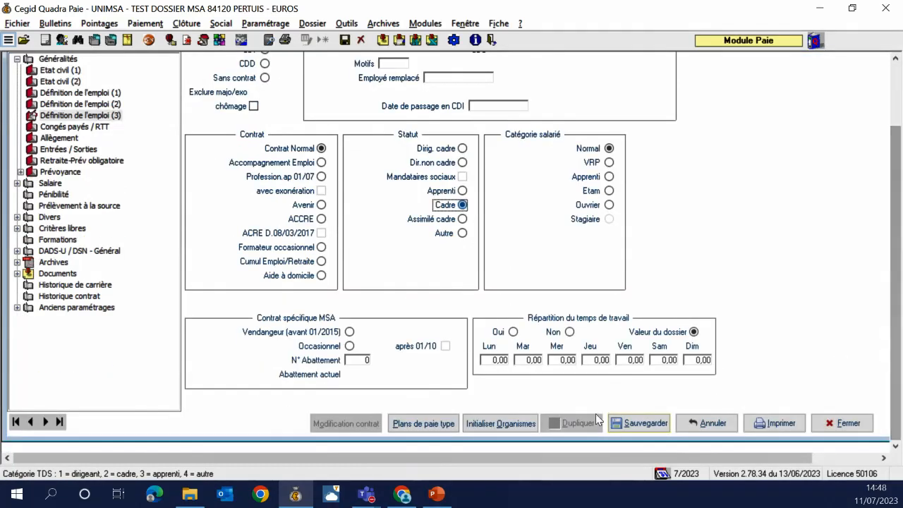
pyautogui.click(638, 423)
pyautogui.click(520, 295)
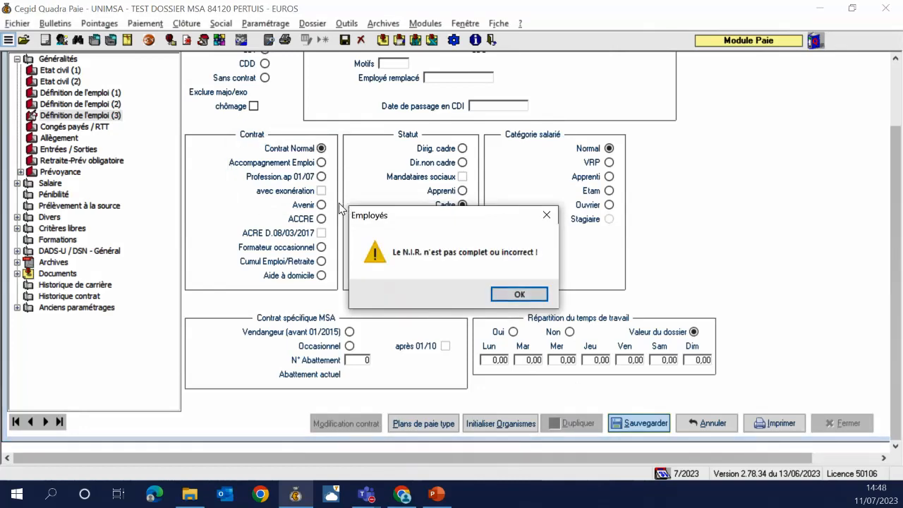
pyautogui.click(521, 295)
pyautogui.click(536, 304)
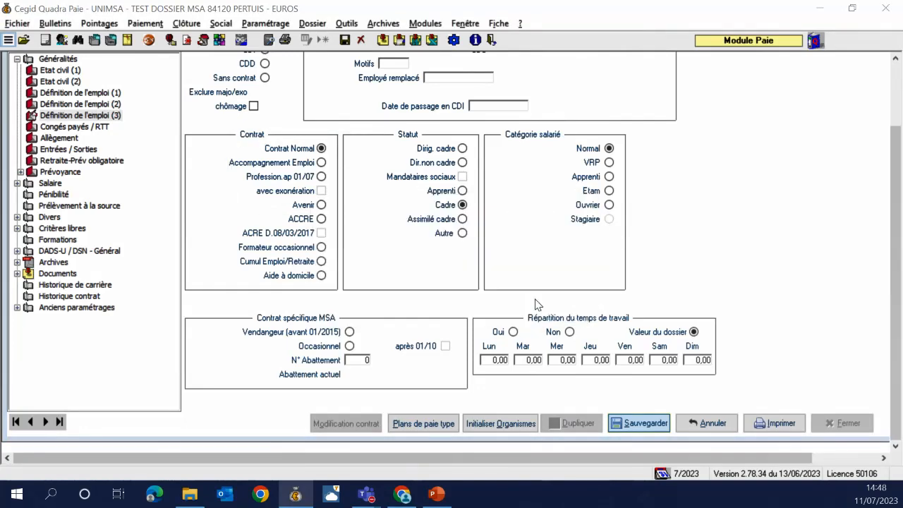
pyautogui.click(553, 301)
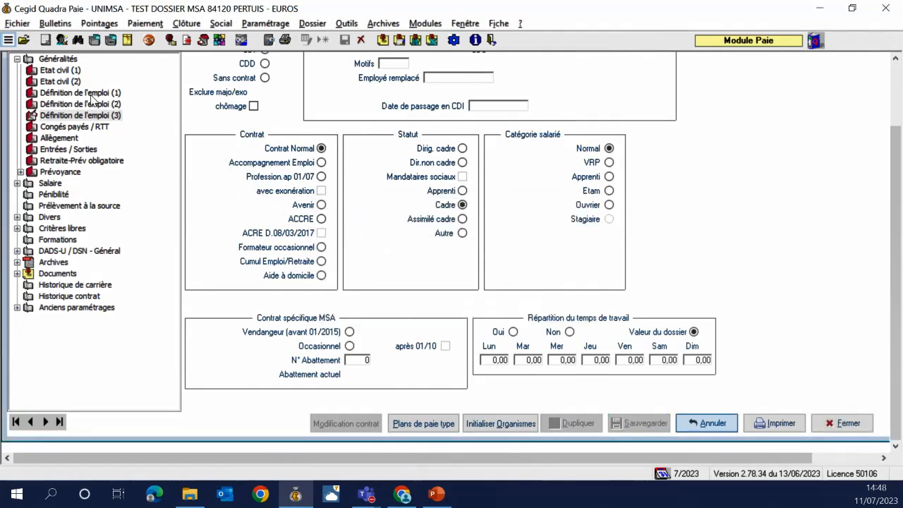
# Change the AGIRC/ARRCO category to 221 (ART.4/4B), save past the warnings and close the form
pyautogui.click(92, 94)
pyautogui.click(342, 121)
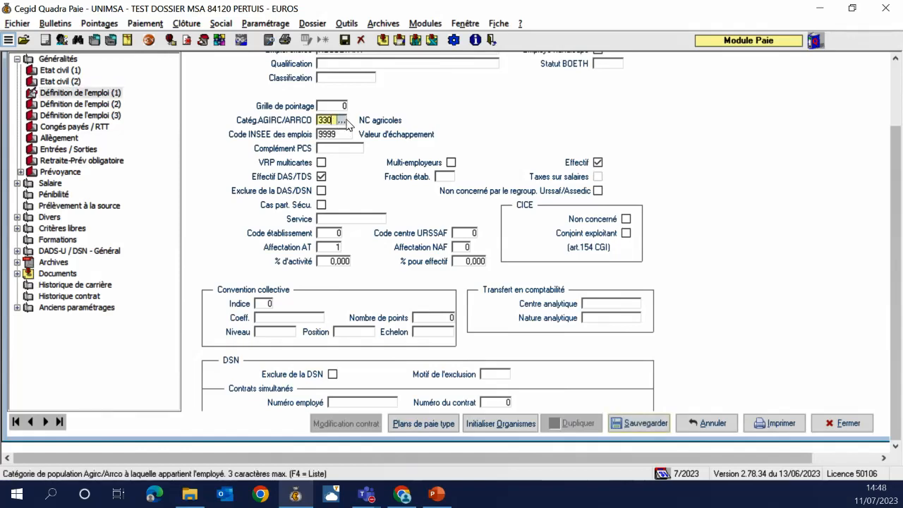
pyautogui.click(342, 121)
pyautogui.doubleClick(200, 47)
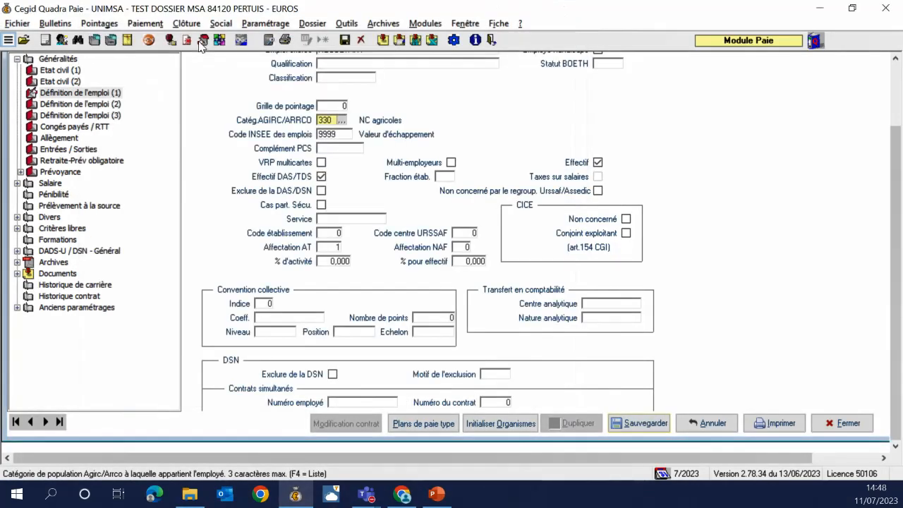
pyautogui.press('Tab')
pyautogui.click(646, 424)
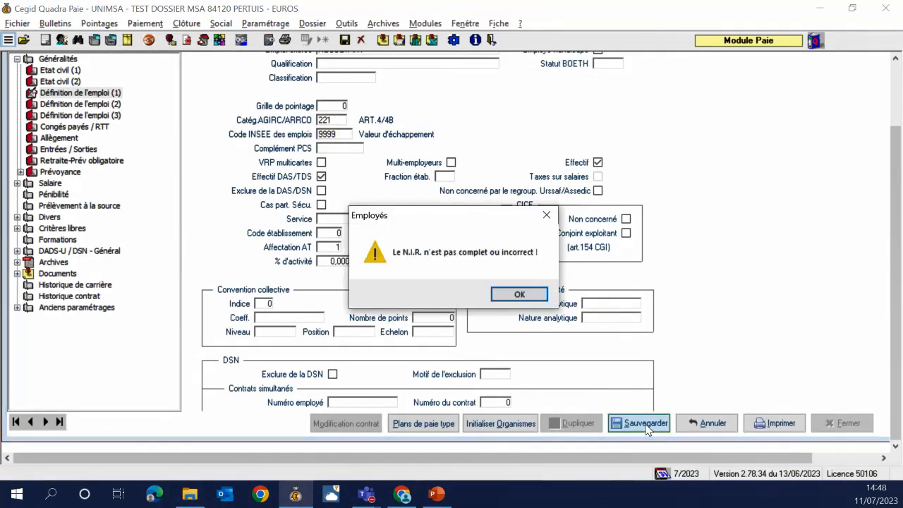
pyautogui.click(525, 296)
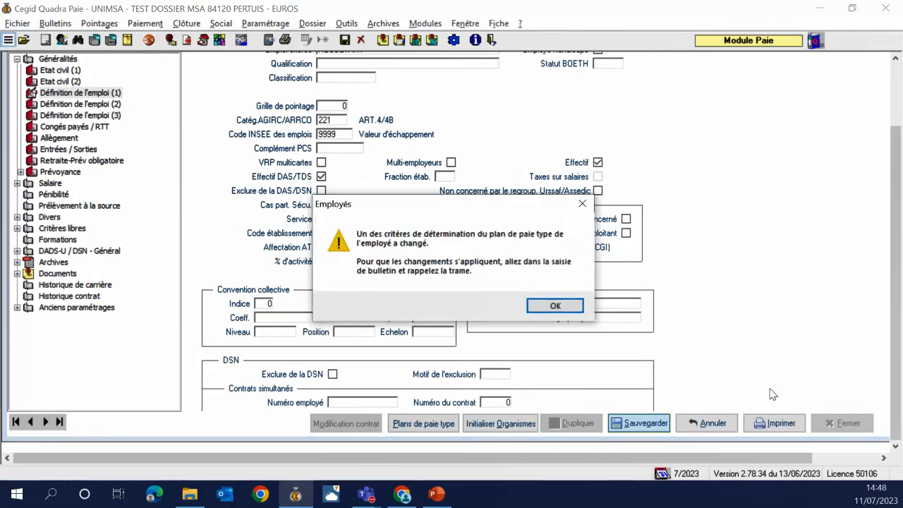
pyautogui.click(560, 307)
pyautogui.click(551, 300)
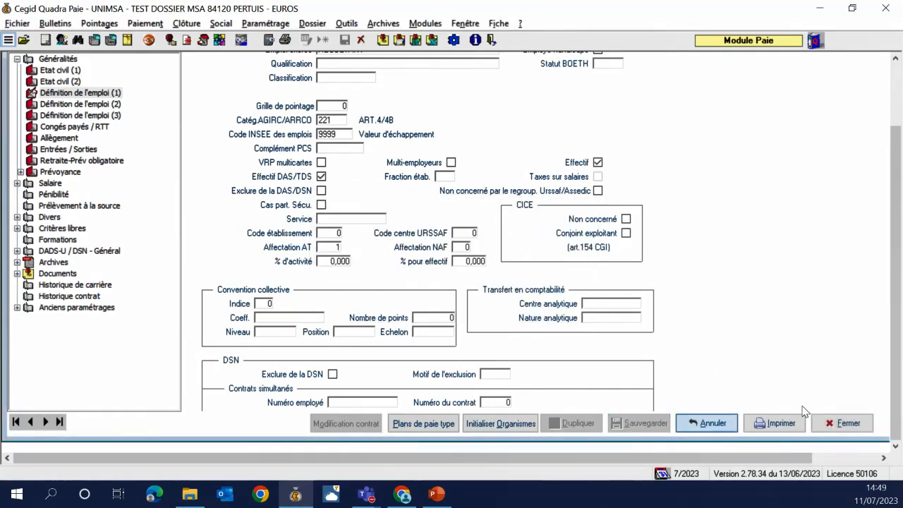
pyautogui.click(834, 423)
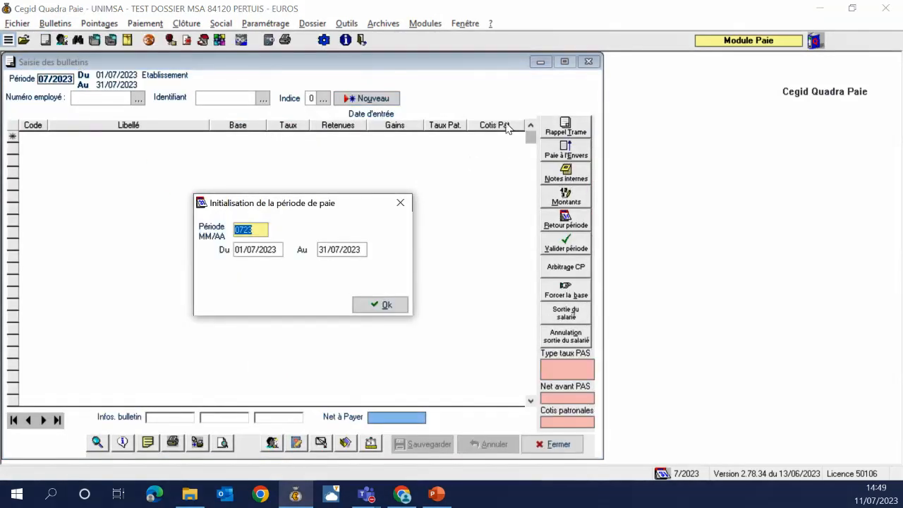
# Confirm the 07/23 period and recall the pay template into employee 1's payslip
pyautogui.click(368, 311)
pyautogui.click(576, 126)
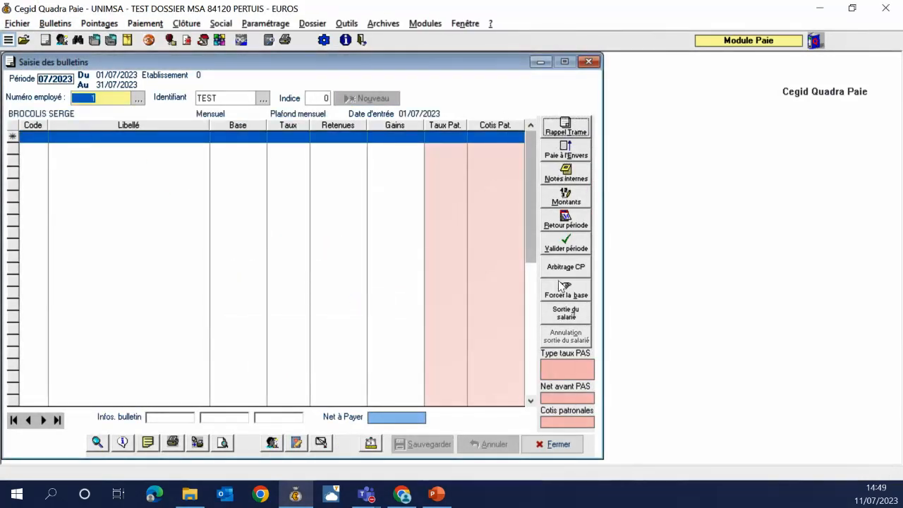
pyautogui.moveTo(533, 198); pyautogui.dragTo(528, 318)
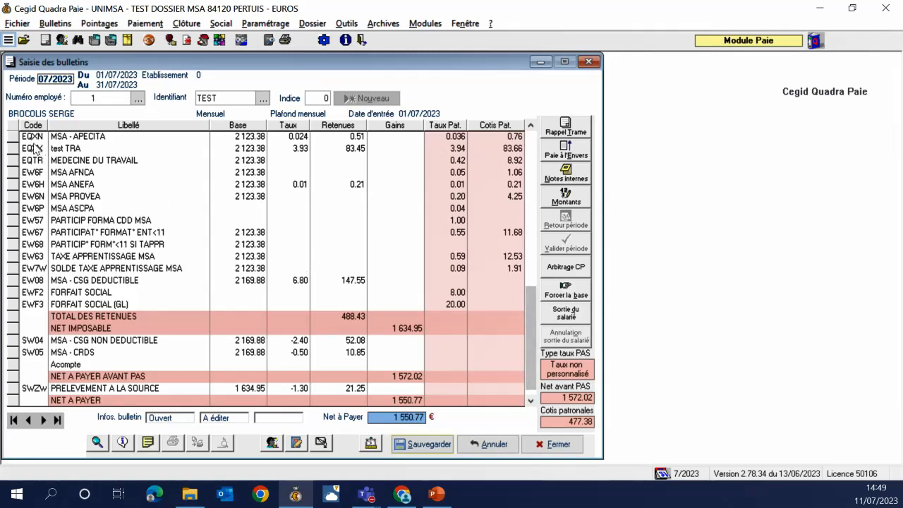
# Review the EQXN MSA - APECITA line's general, DADS-U/DSN and declaration code settings
pyautogui.click(24, 139)
pyautogui.moveTo(533, 384); pyautogui.dragTo(533, 353)
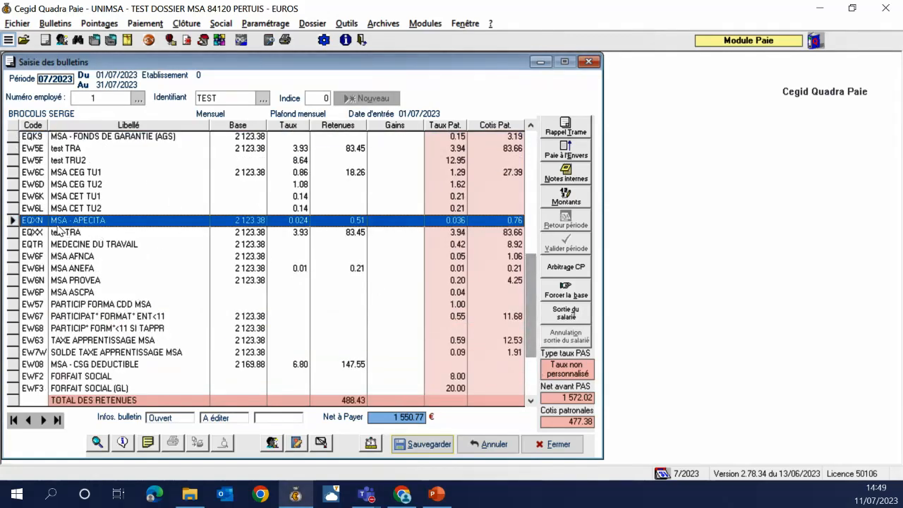
pyautogui.rightClick(31, 222)
pyautogui.click(35, 231)
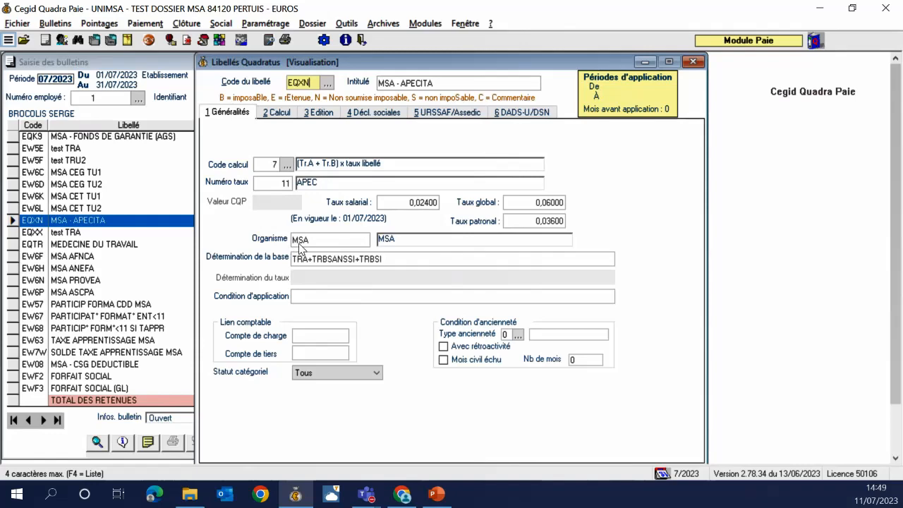
pyautogui.click(523, 113)
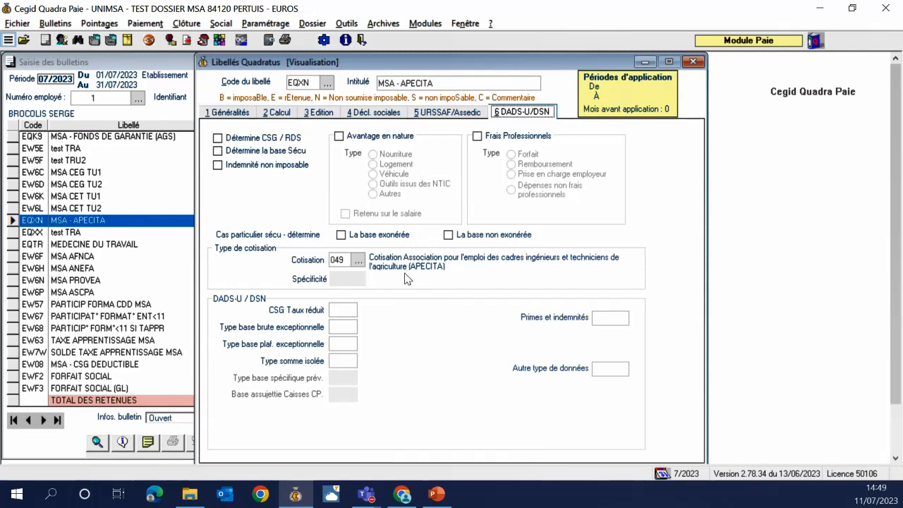
pyautogui.click(373, 115)
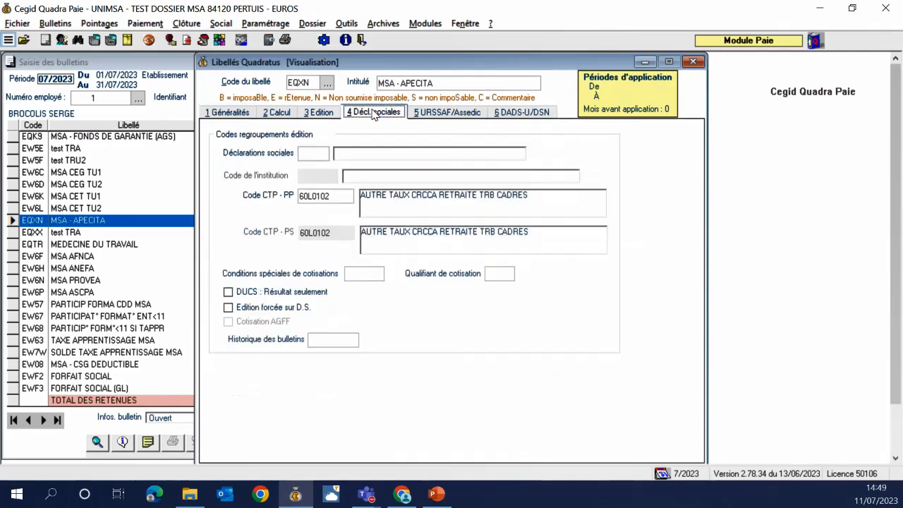
pyautogui.click(251, 115)
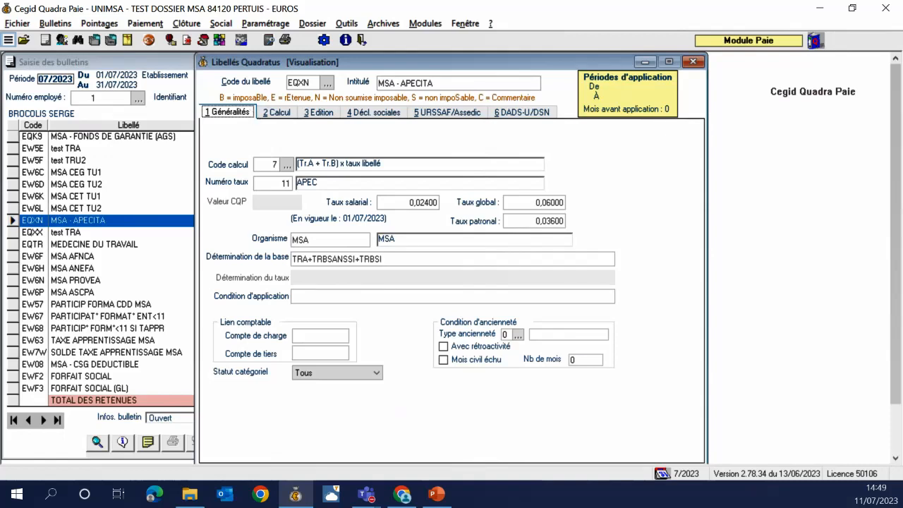
pyautogui.click(692, 61)
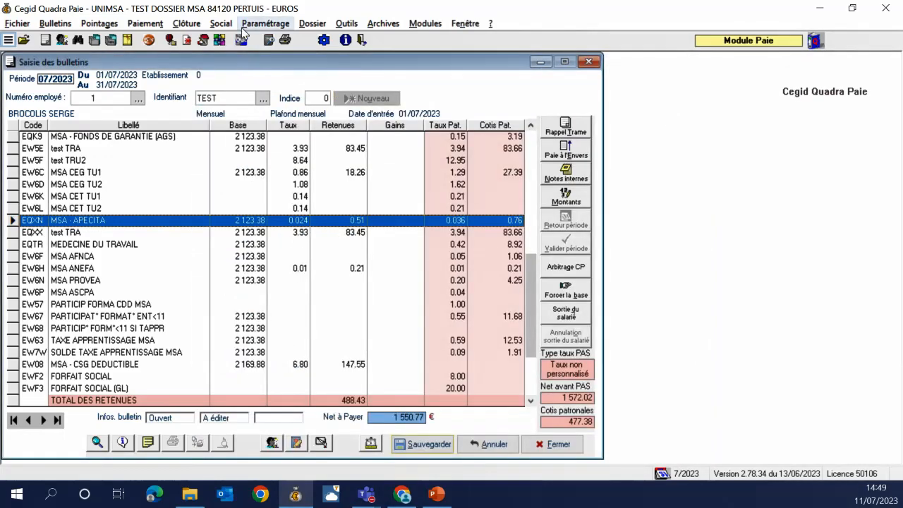
# Create a new organism with code and title CPCEA
pyautogui.click(248, 25)
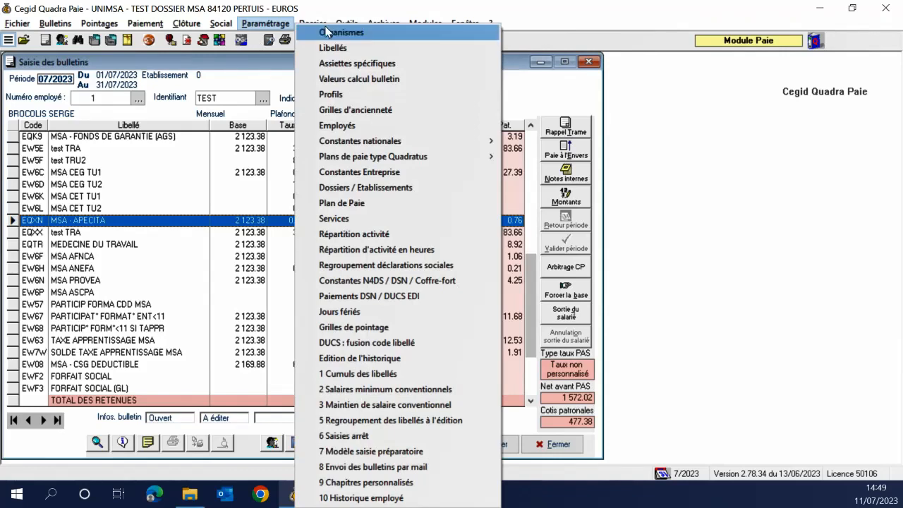
pyautogui.click(328, 33)
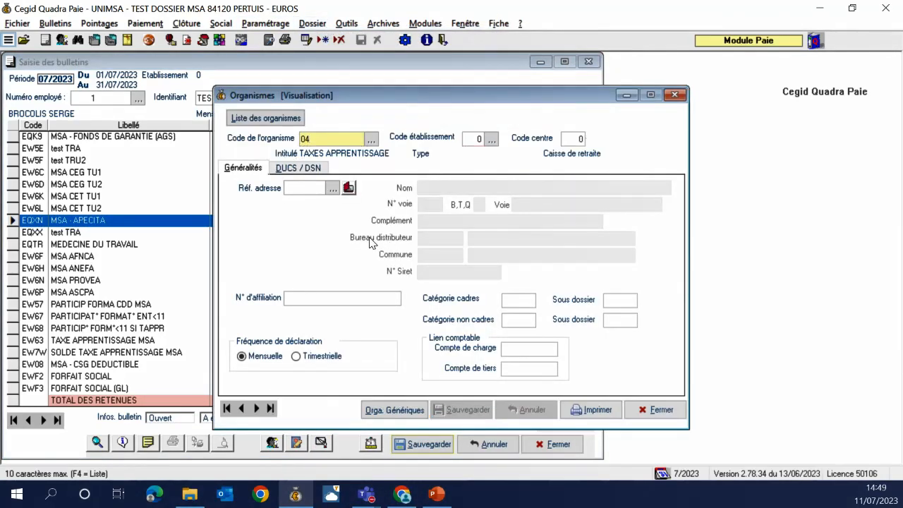
pyautogui.press('Insert')
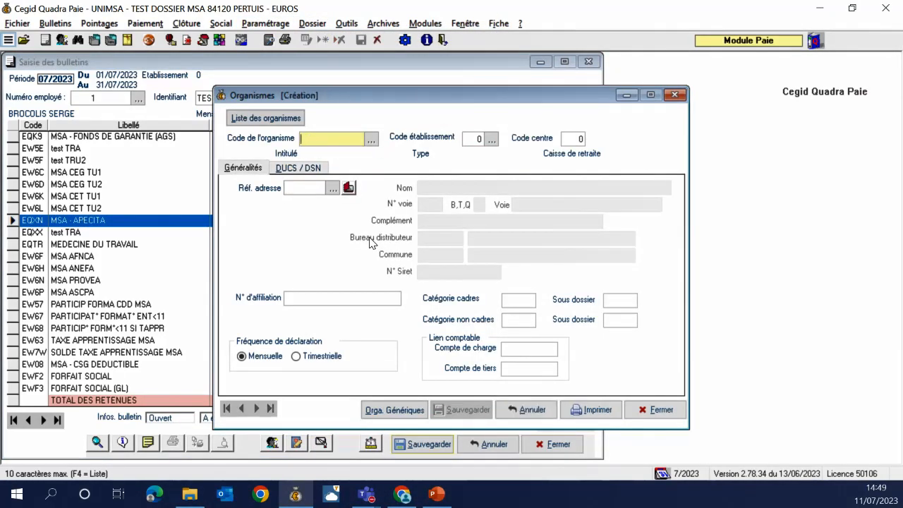
pyautogui.write('CP')
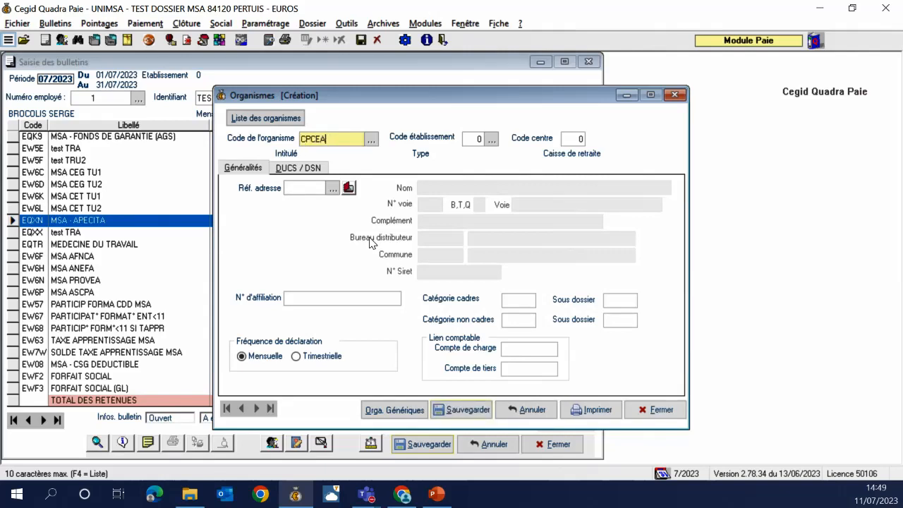
pyautogui.write('CEA')
pyautogui.press('Tab')
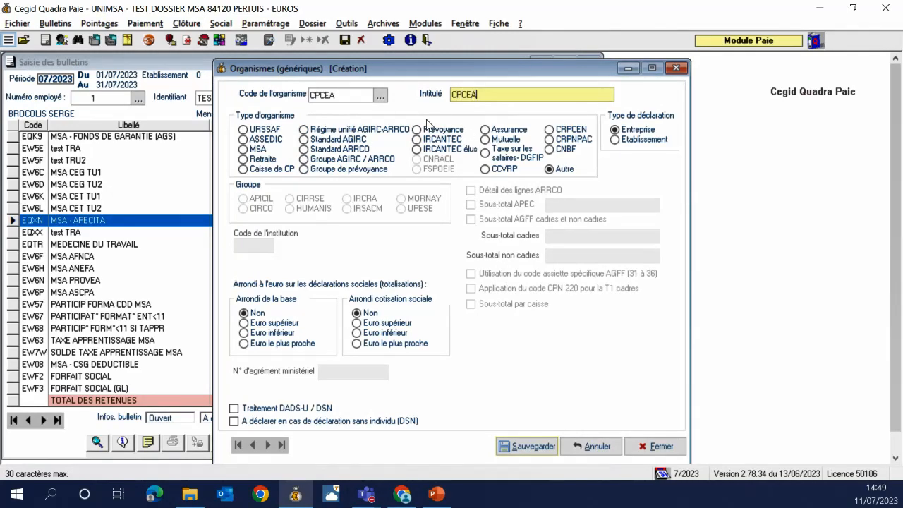
pyautogui.write('CPCEA')
pyautogui.press('Tab')
# Link CPCEA to institution 0223, enable DADS-U / DSN processing, and save the organism
pyautogui.doubleClick(254, 245)
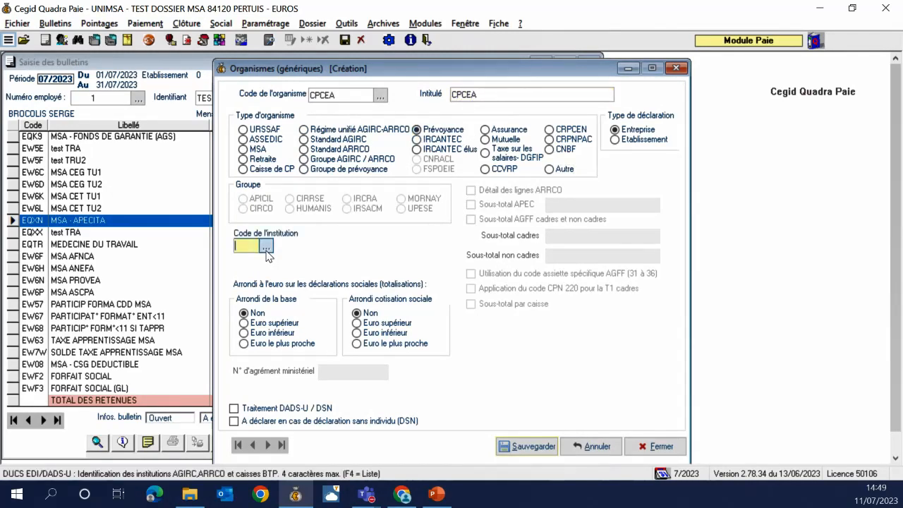
pyautogui.click(103, 116)
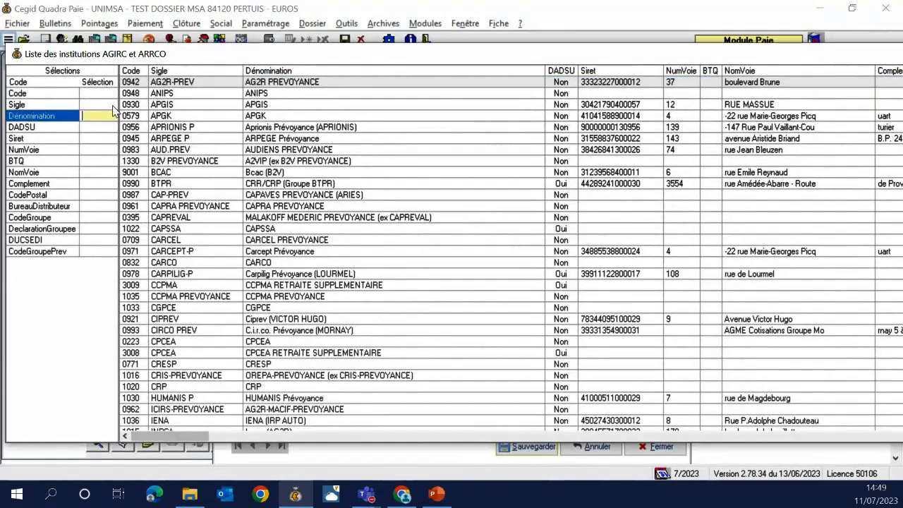
pyautogui.write('*CPCE')
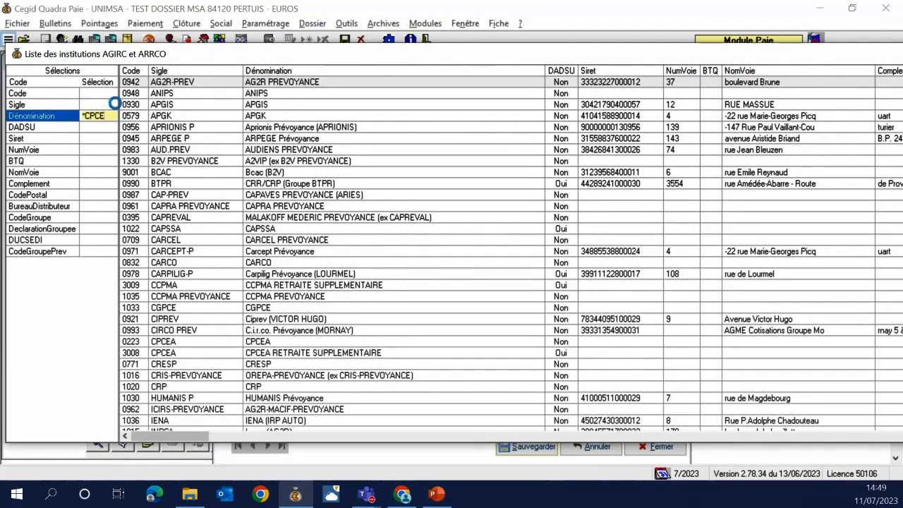
pyautogui.press('Return')
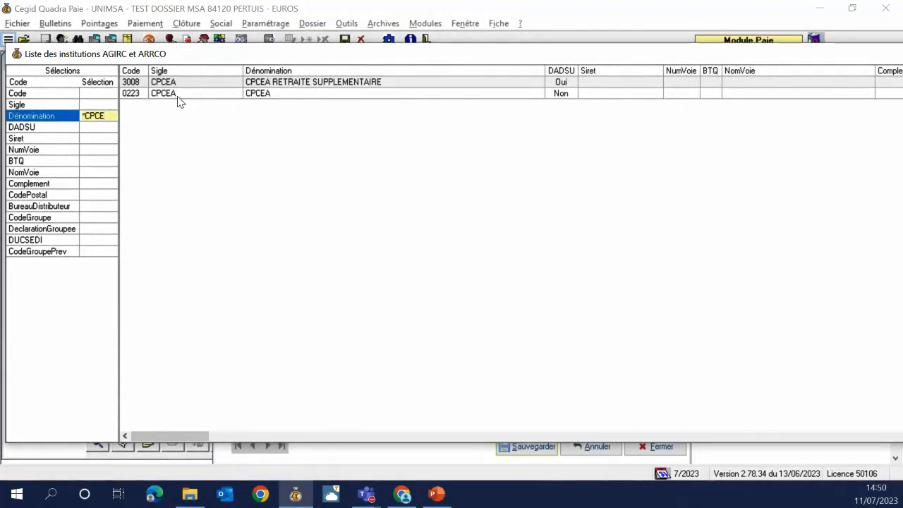
pyautogui.doubleClick(177, 94)
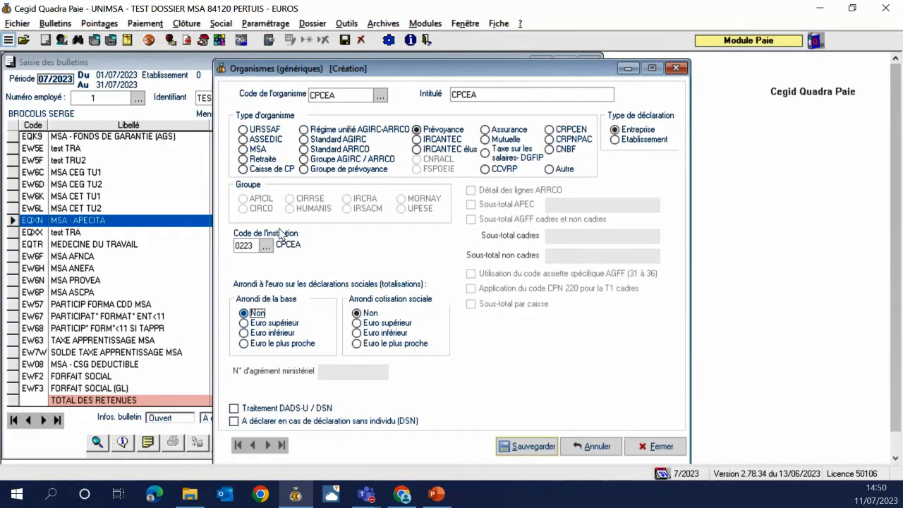
pyautogui.click(259, 408)
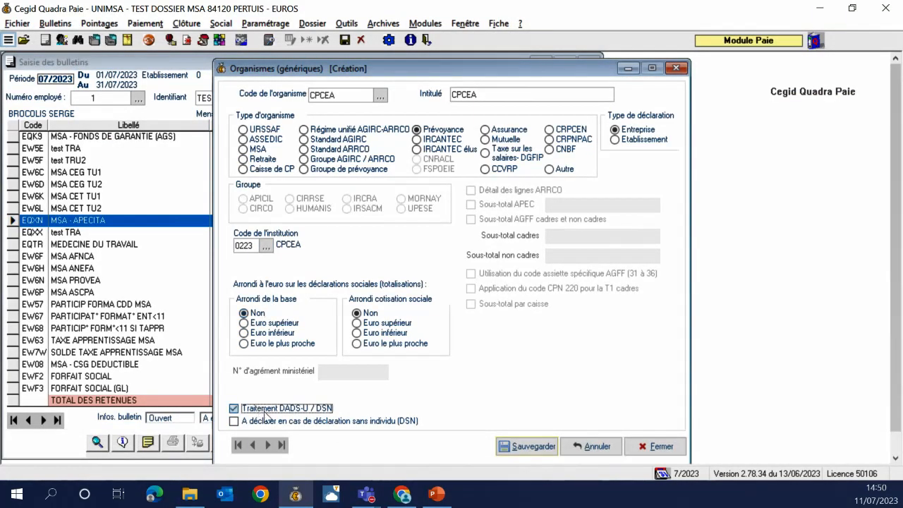
pyautogui.click(523, 442)
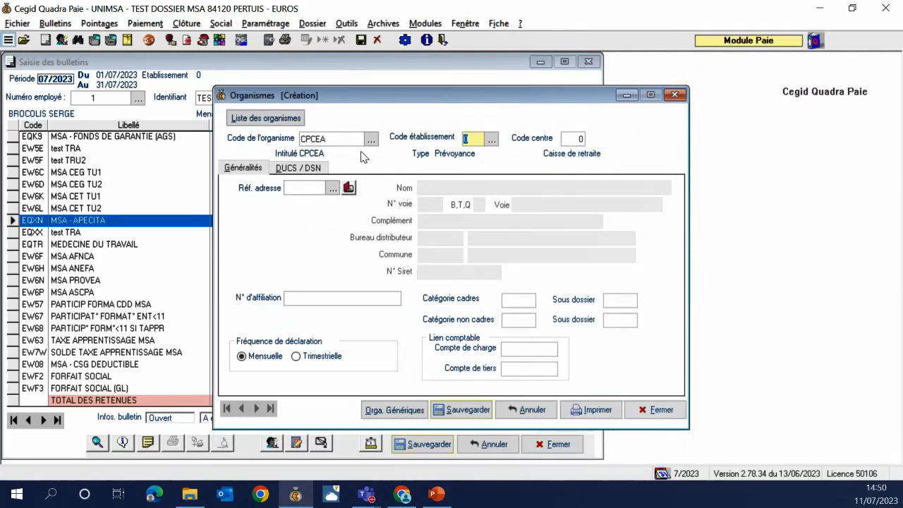
pyautogui.click(482, 416)
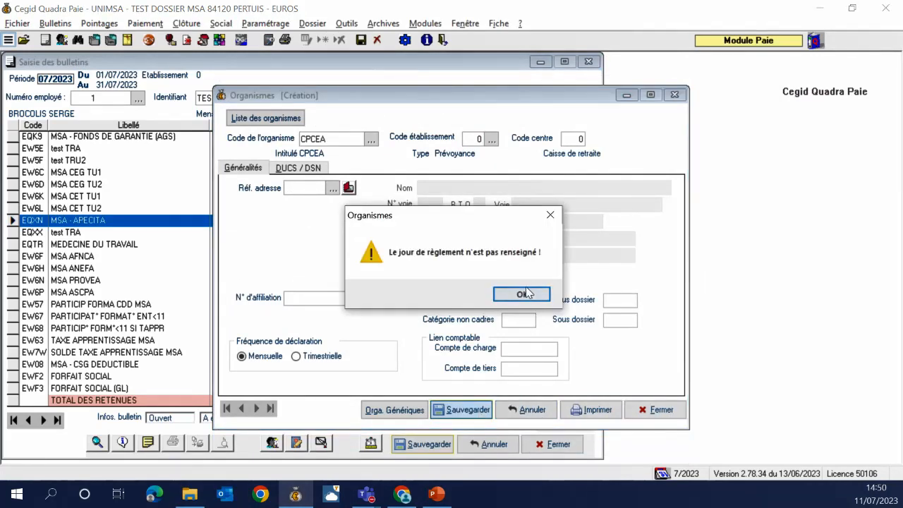
pyautogui.click(522, 294)
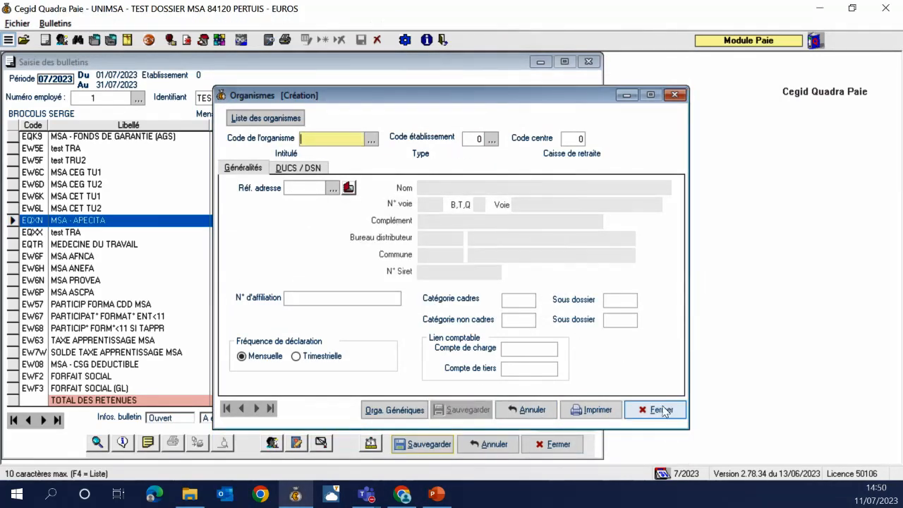
pyautogui.click(658, 410)
pyautogui.rightClick(78, 227)
pyautogui.click(66, 223)
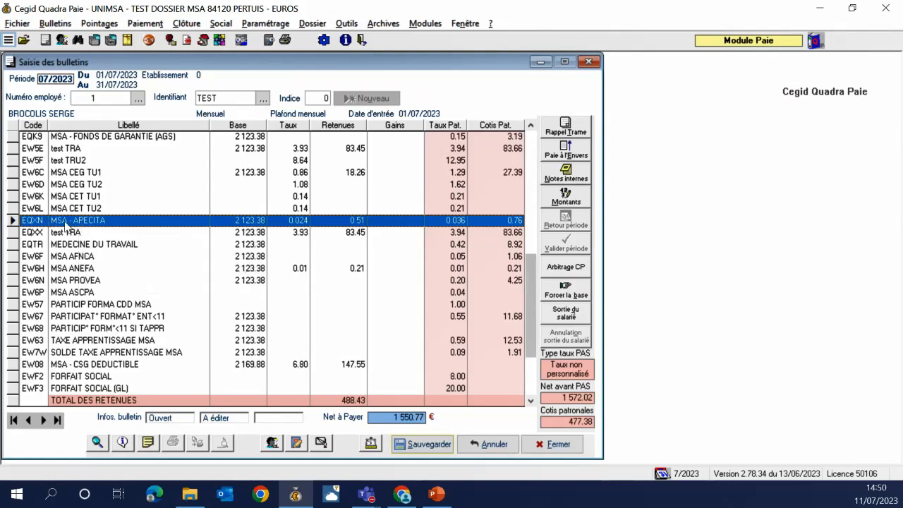
# Check the EQXN line's Calcul and Généralités tabs, then start validating period 7/2023
pyautogui.rightClick(65, 221)
pyautogui.click(85, 235)
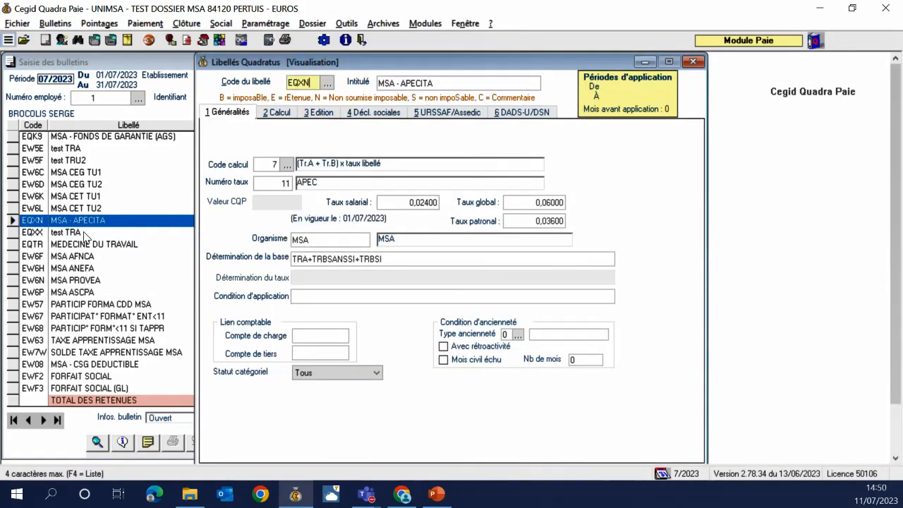
pyautogui.click(277, 113)
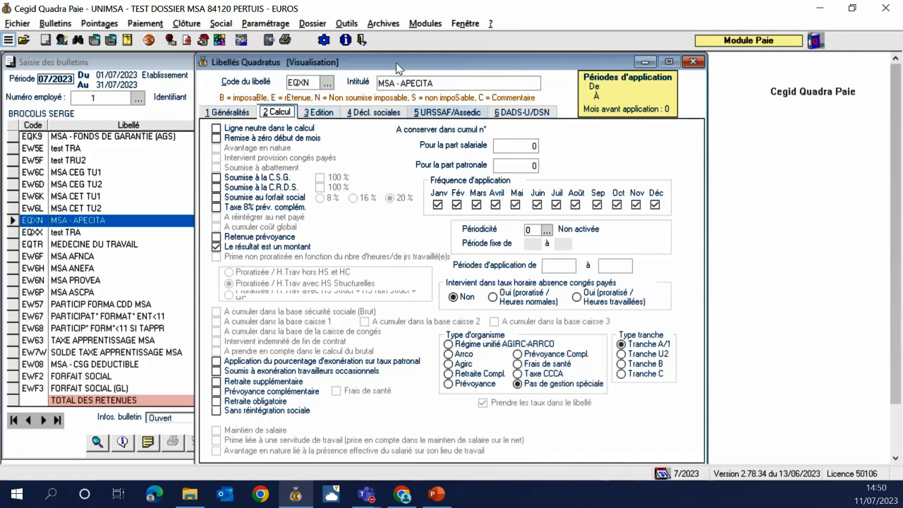
pyautogui.click(226, 113)
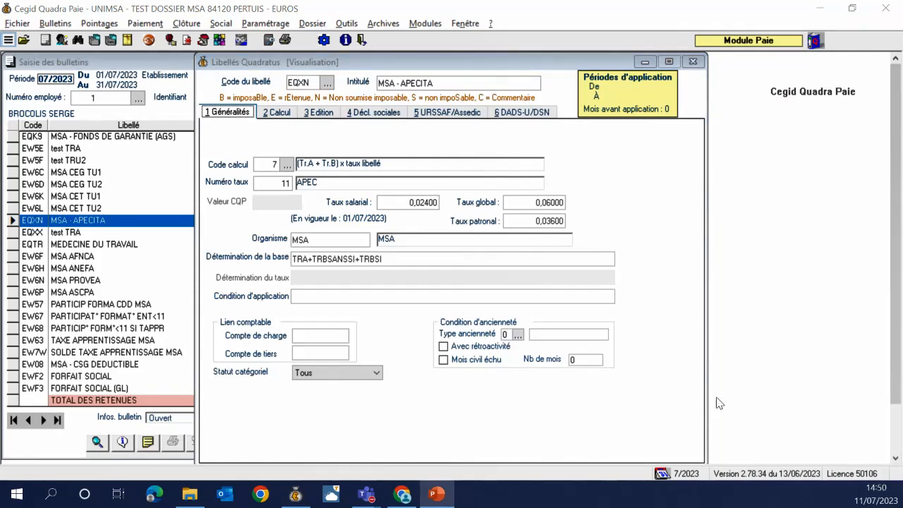
pyautogui.click(692, 61)
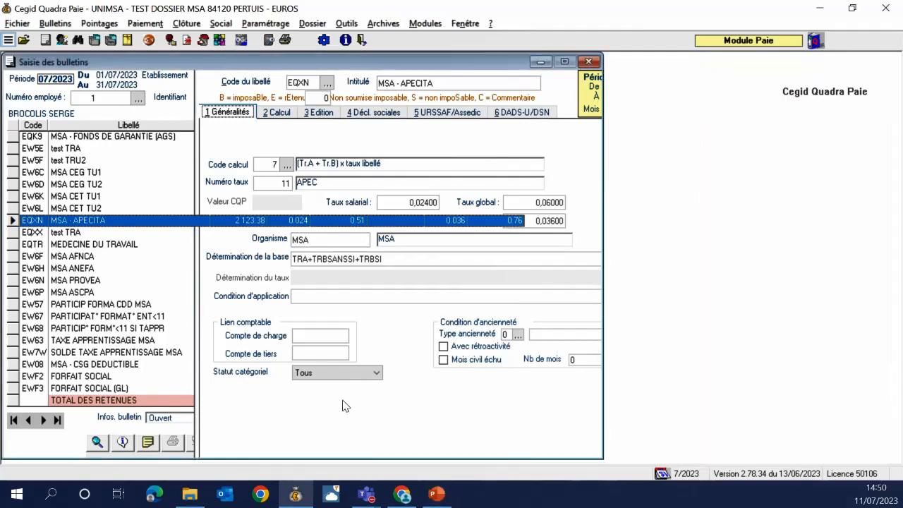
pyautogui.click(567, 244)
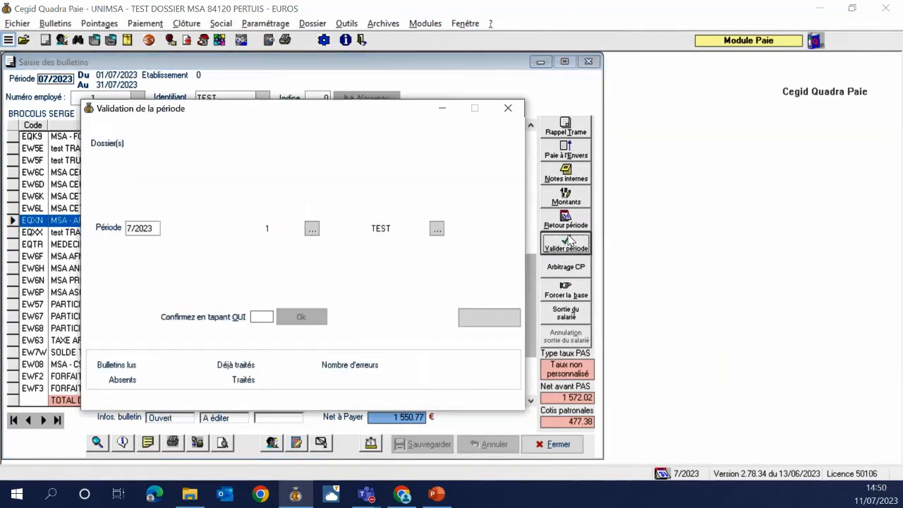
# Confirm with OUI to validate period 7/2023, so the payslip reads Validé at 1,550.77 € net
pyautogui.write('OUI')
pyautogui.press('Return')
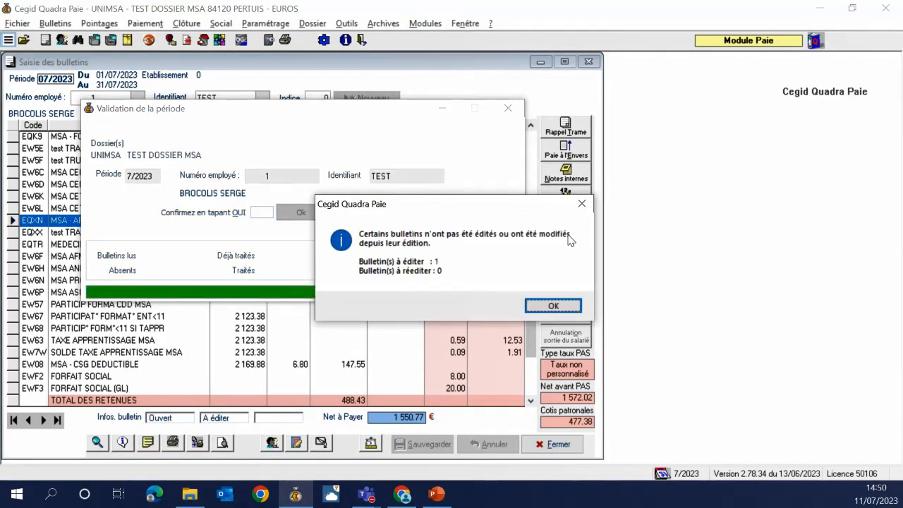
pyautogui.click(543, 304)
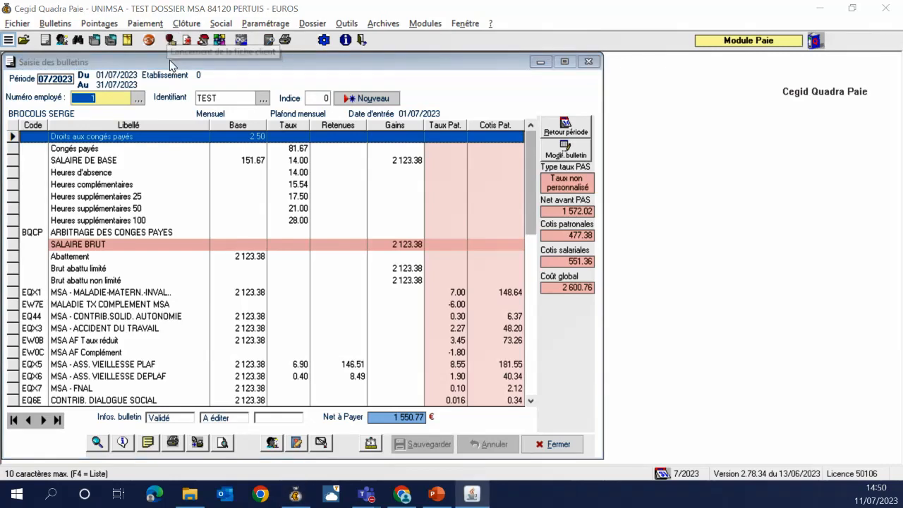
# Return from PowerPoint to the maximized payroll window and close the Saisie des bulletins window
pyautogui.click(438, 488)
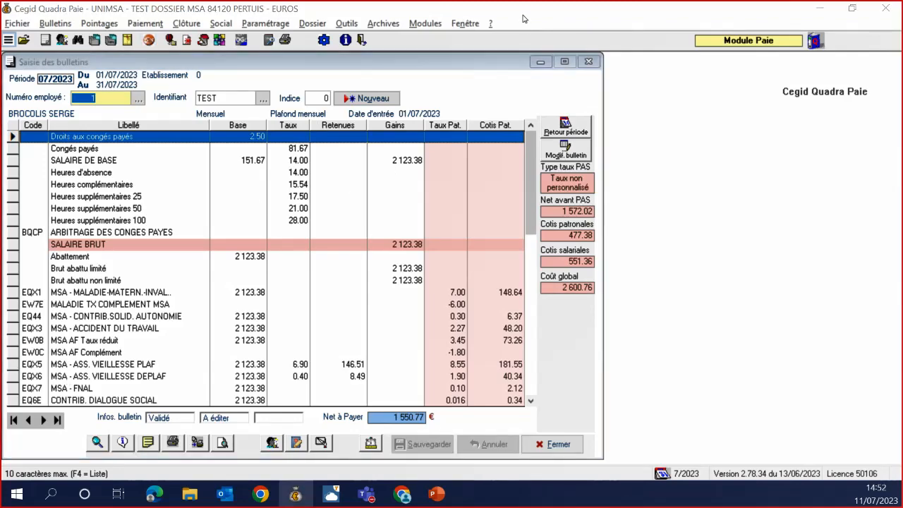
pyautogui.moveTo(437, 10); pyautogui.dragTo(439, 44)
pyautogui.doubleClick(439, 44)
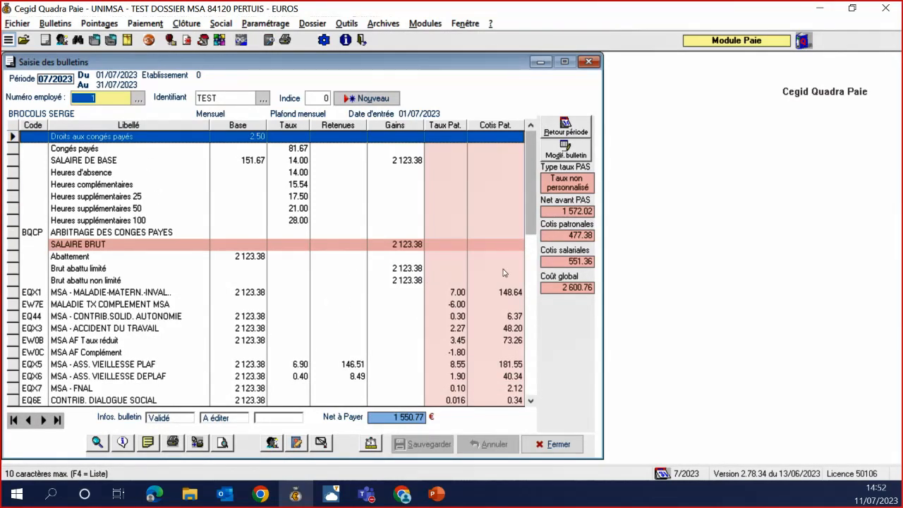
pyautogui.hotkey('alt', 'Tab')
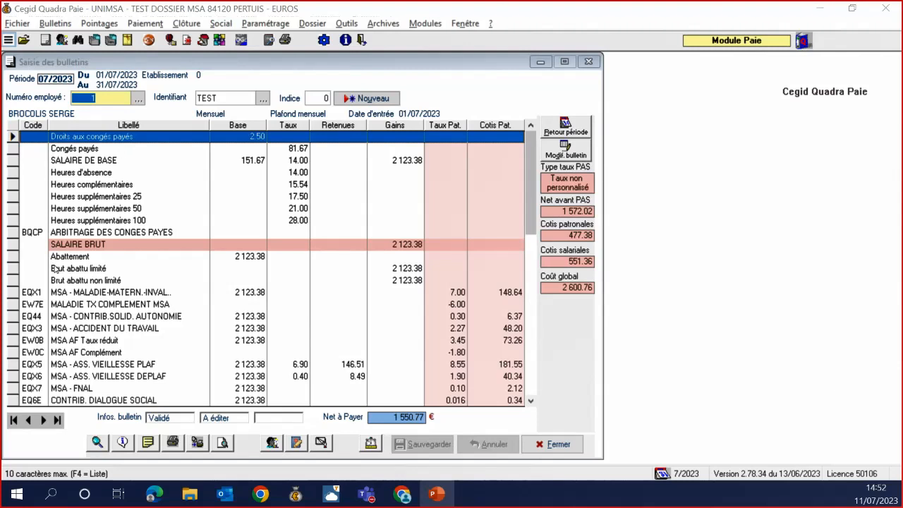
pyautogui.click(151, 42)
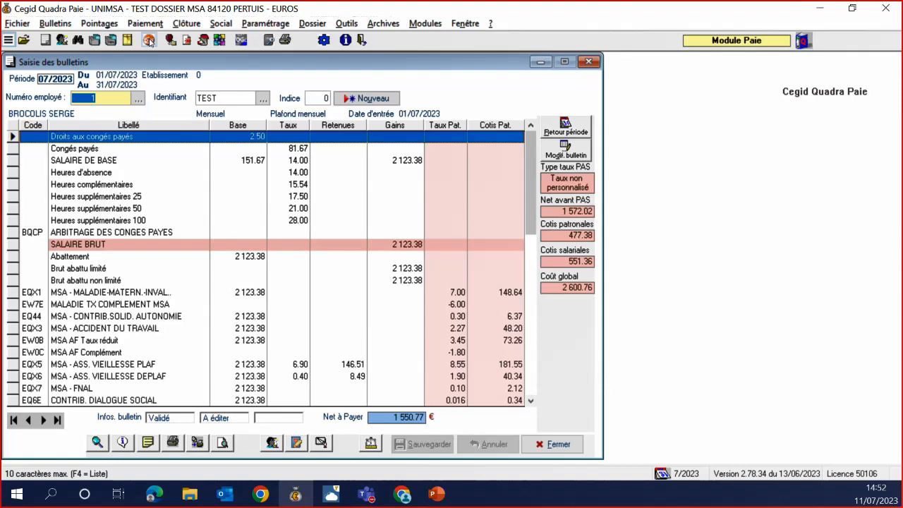
pyautogui.click(150, 41)
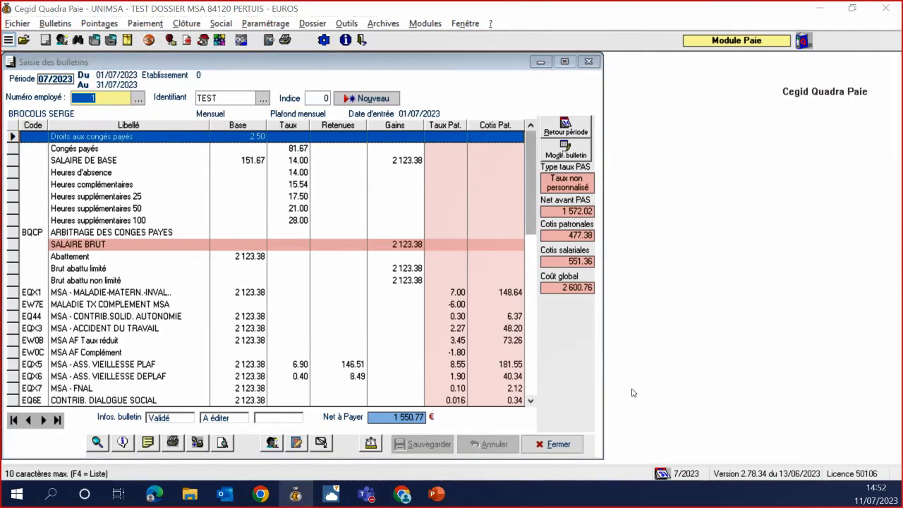
pyautogui.click(587, 62)
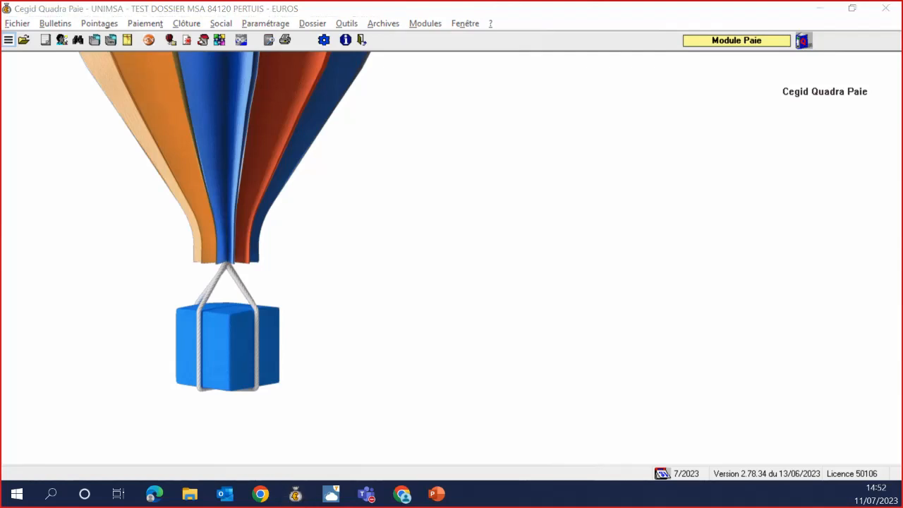
pyautogui.click(381, 238)
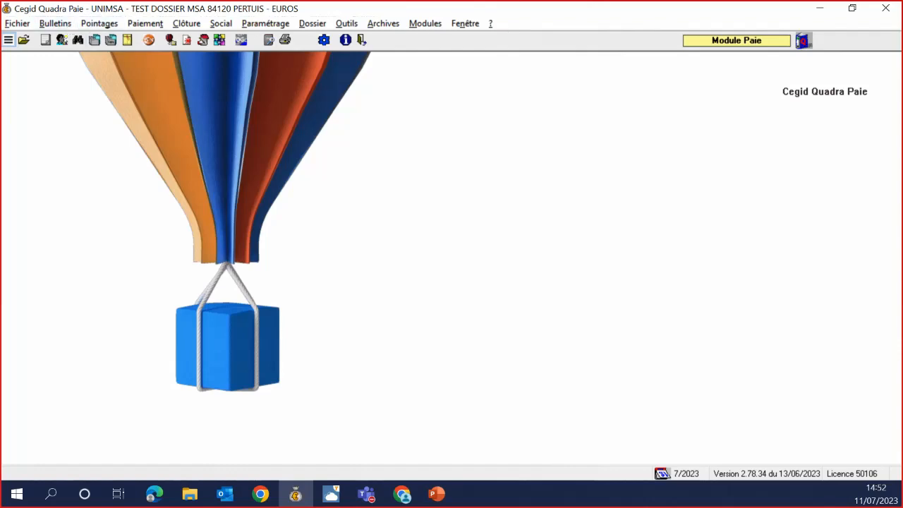
pyautogui.hotkey('alt', 'Tab')
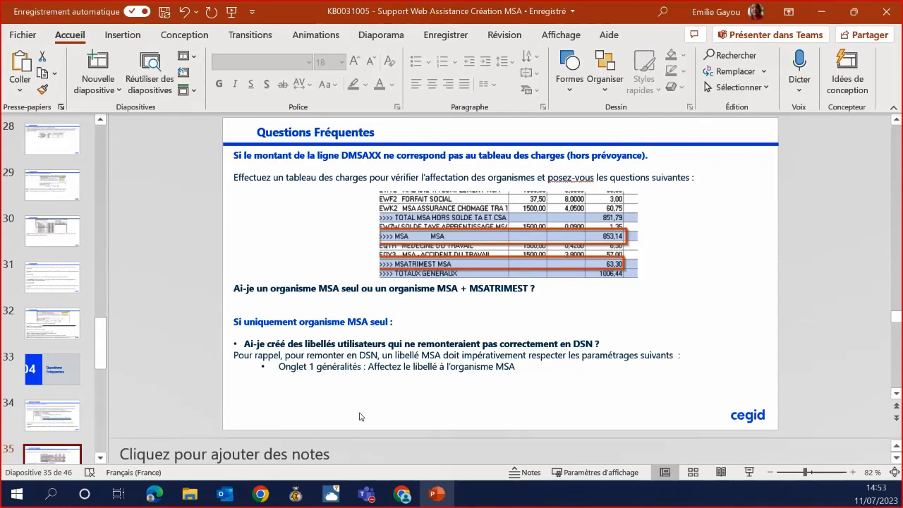
pyautogui.click(301, 494)
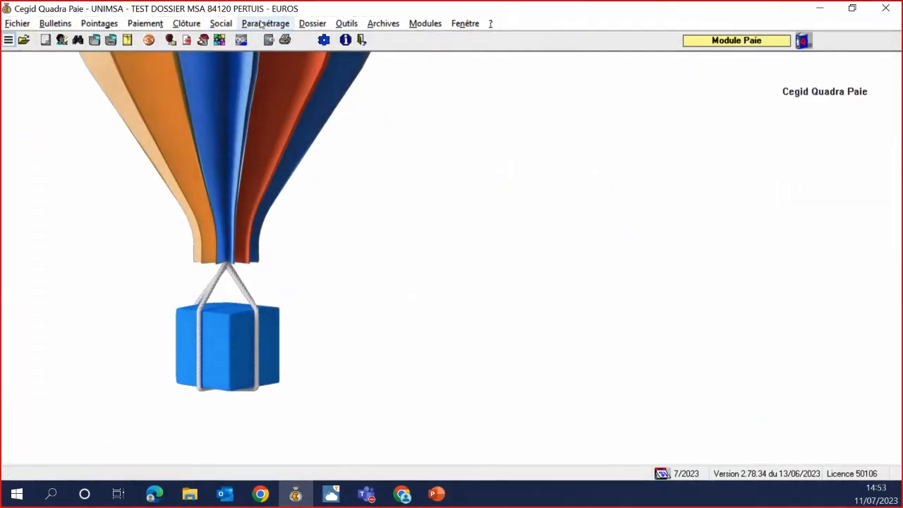
# In Dossier > Organismes, load the MSA organism, then step to MSATRIMEST (MSA TRIMESTRIELLE)
pyautogui.click(312, 24)
pyautogui.click(308, 32)
pyautogui.click(267, 117)
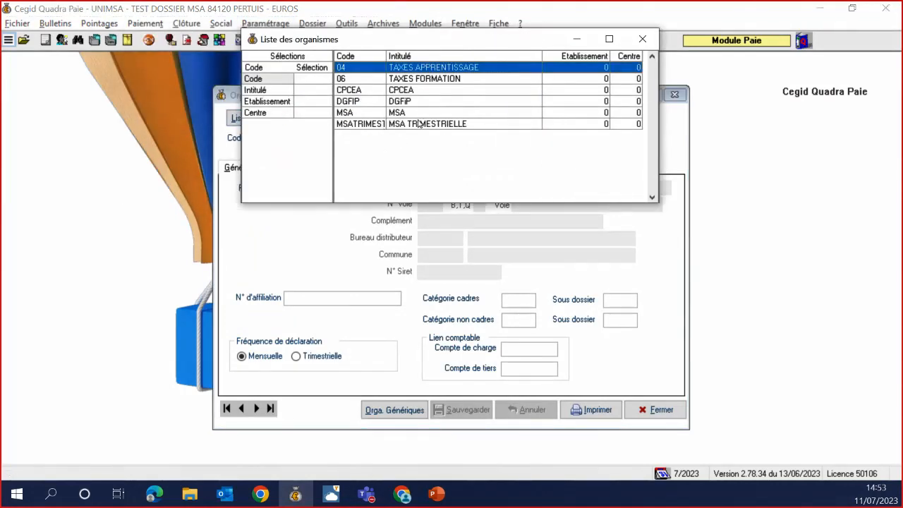
pyautogui.doubleClick(418, 114)
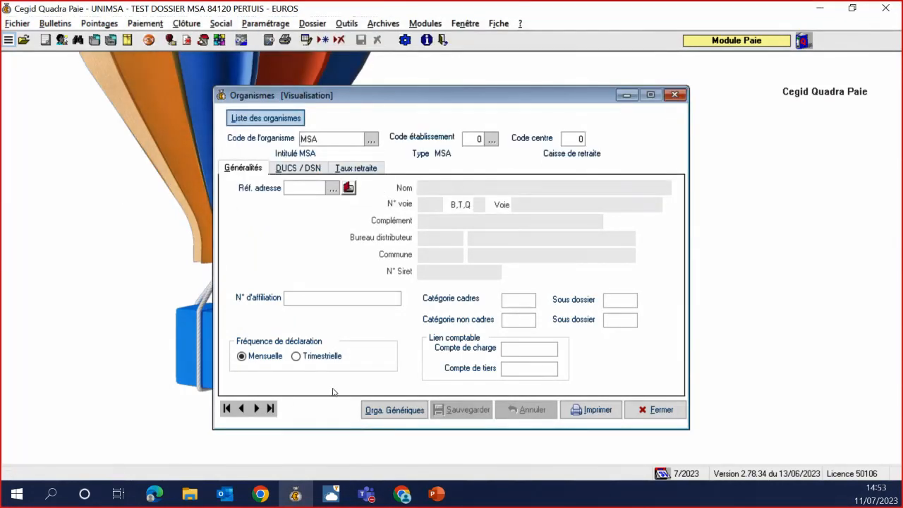
pyautogui.click(256, 409)
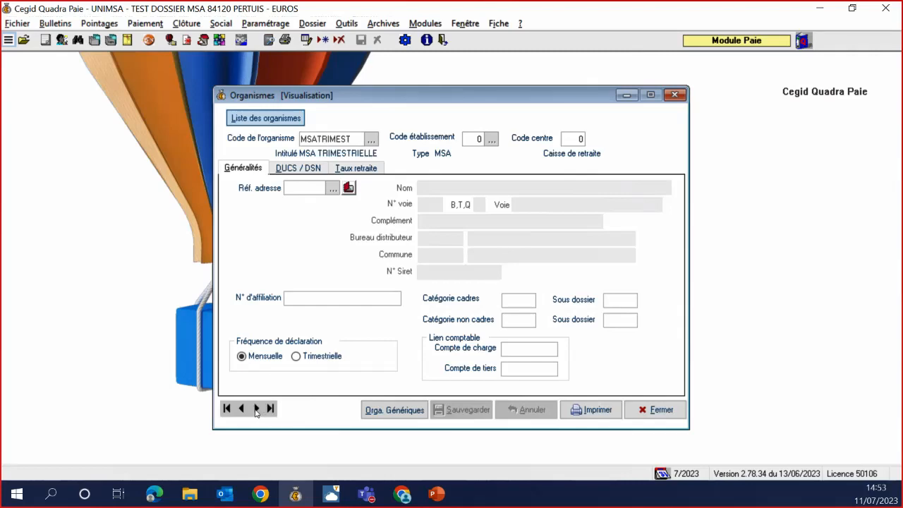
# Open the Paramétrage > Libellés payroll labels window at ERET RETRAITE OBLIGATOIRE
pyautogui.click(438, 495)
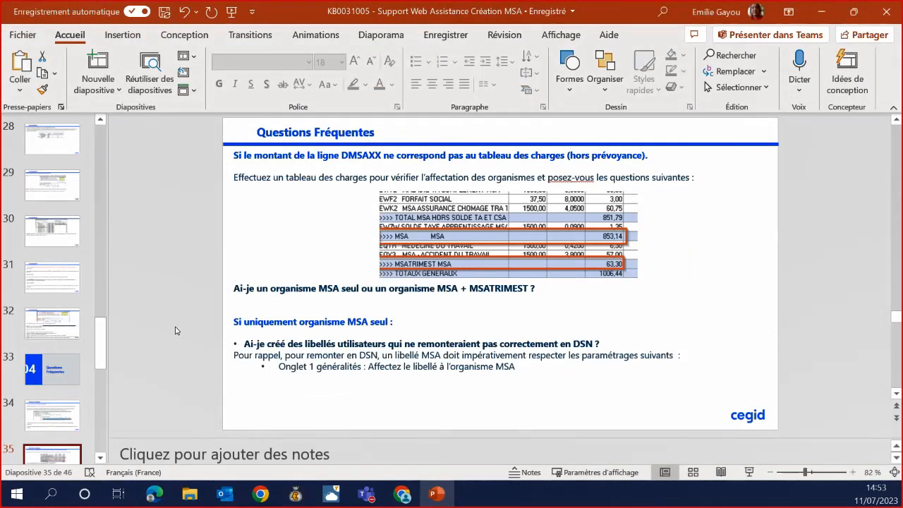
pyautogui.click(298, 495)
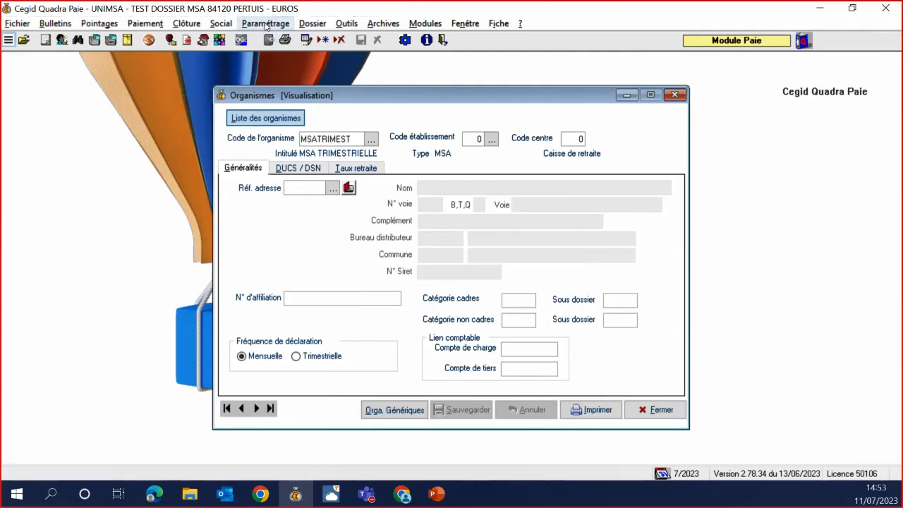
pyautogui.click(266, 25)
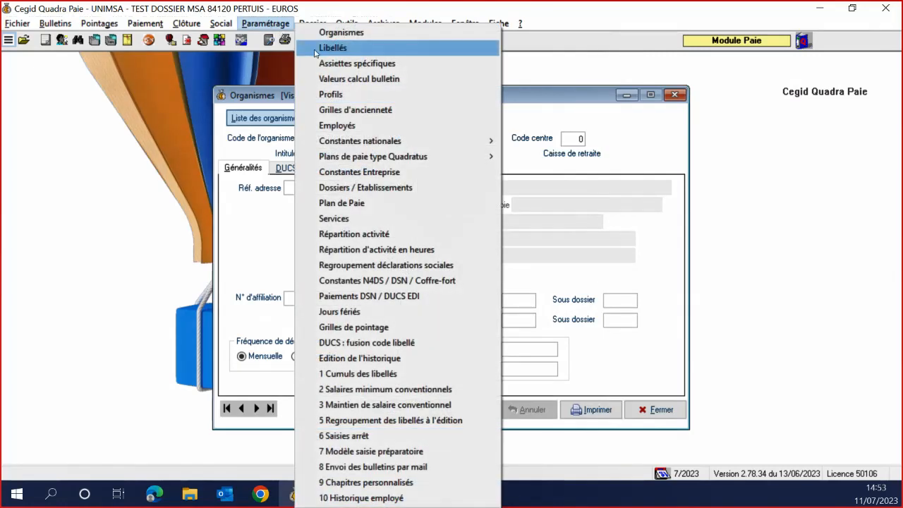
pyautogui.click(328, 50)
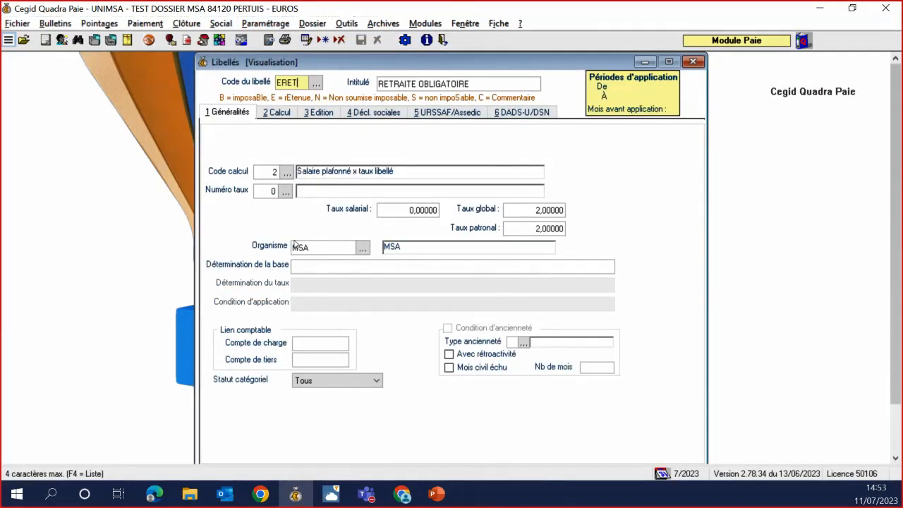